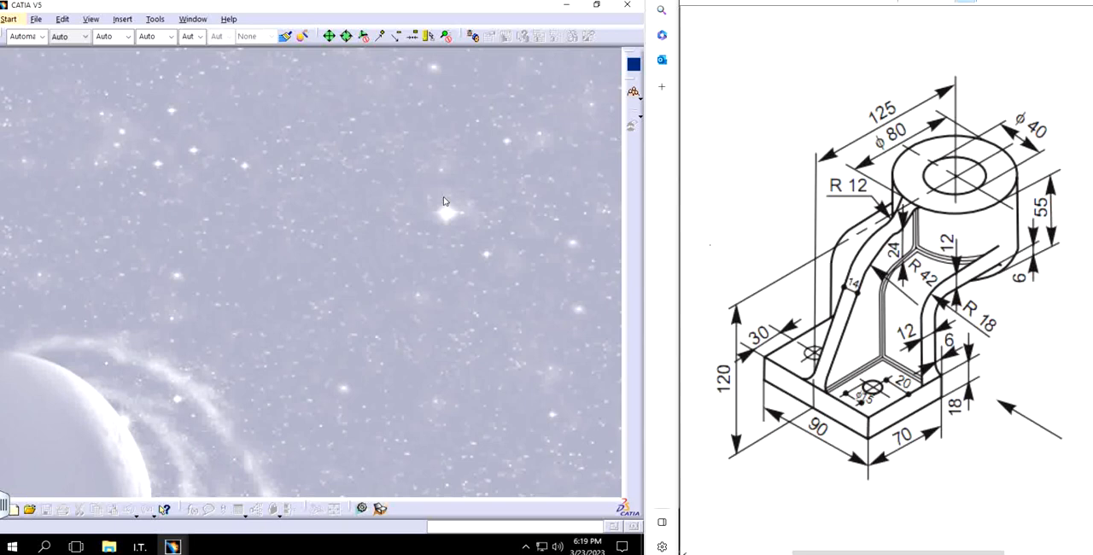
Step: Create a new part document named Part11
left_click(37, 20)
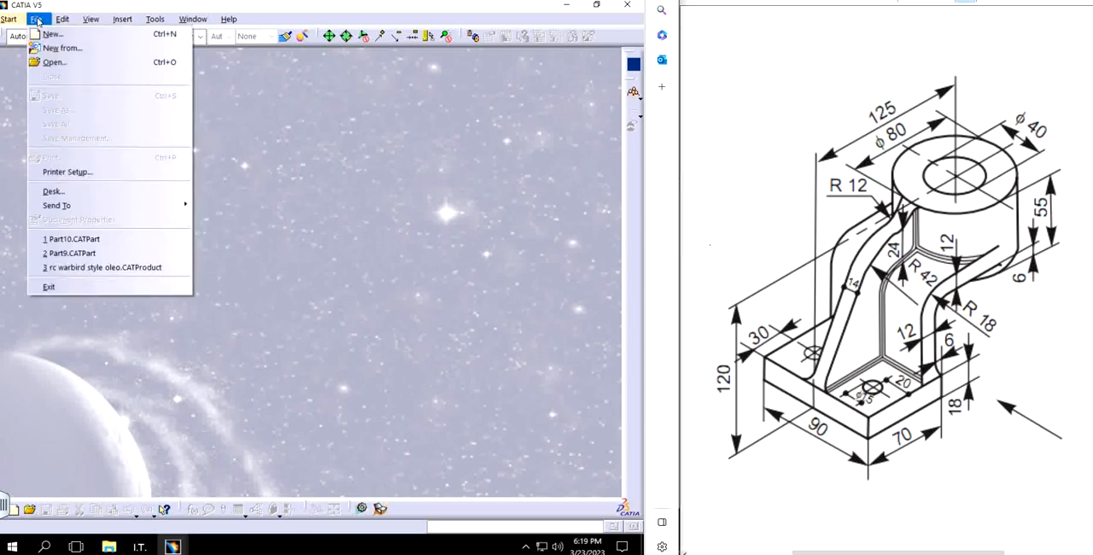
left_click(50, 34)
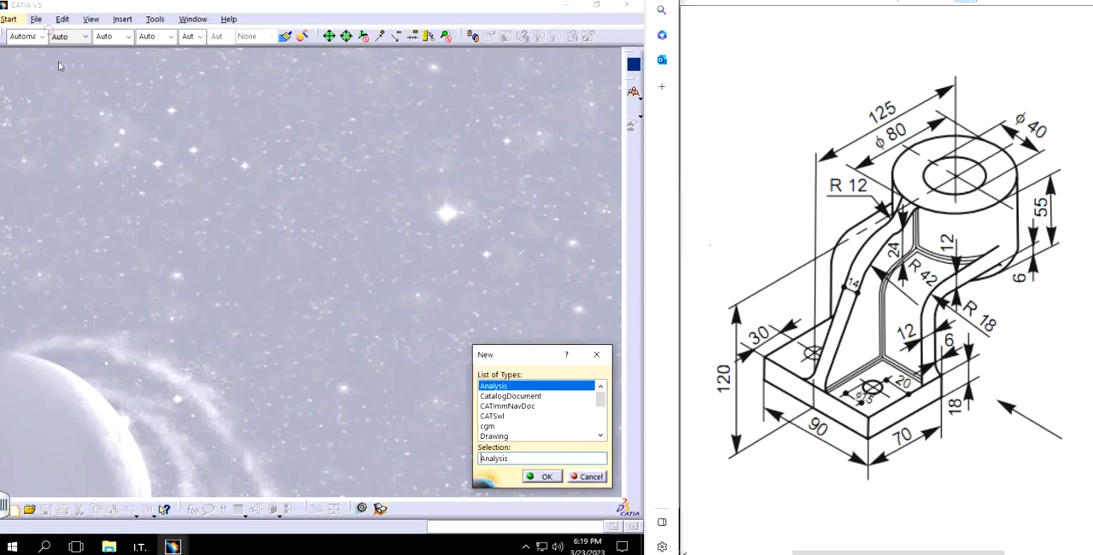
scroll(573, 417, "down", 3)
double_click(491, 389)
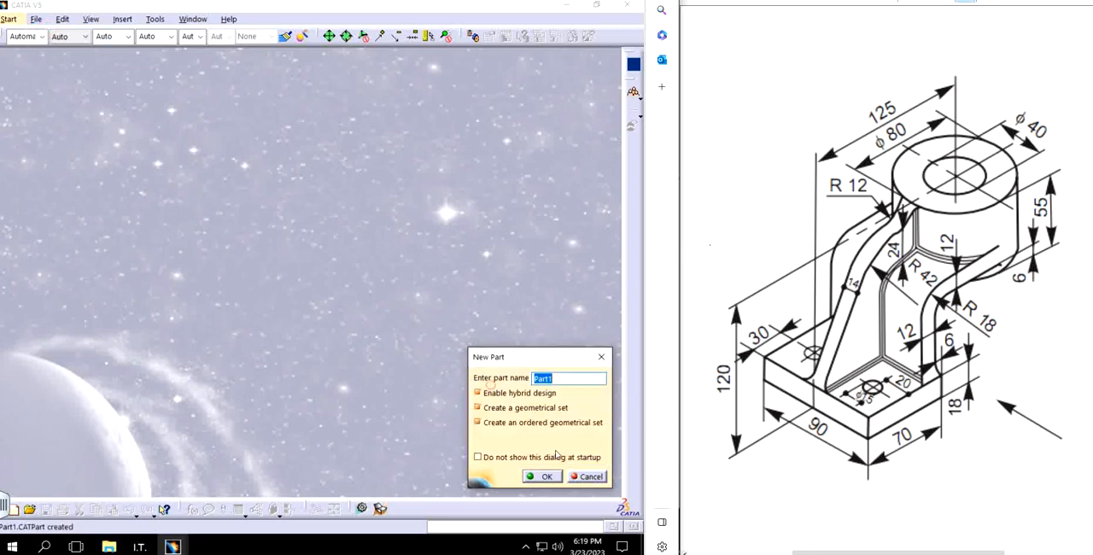
left_click(564, 379)
type("1")
key("Return")
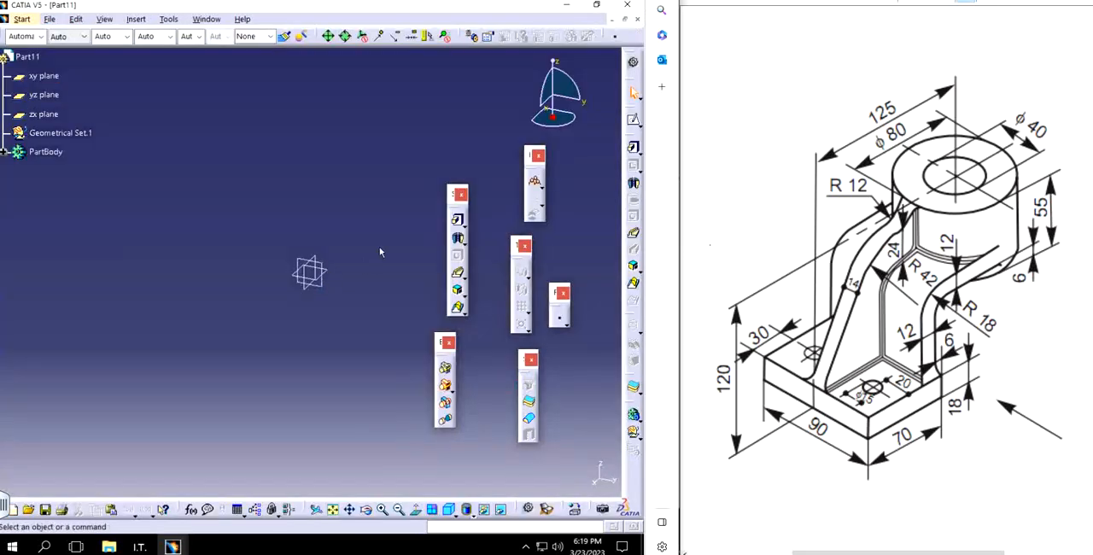
Step: Sketch two concentric circles centred on the origin of the xy plane, about 70 mm and 115 mm in diameter
middle_click_drag(244, 274, 196, 263)
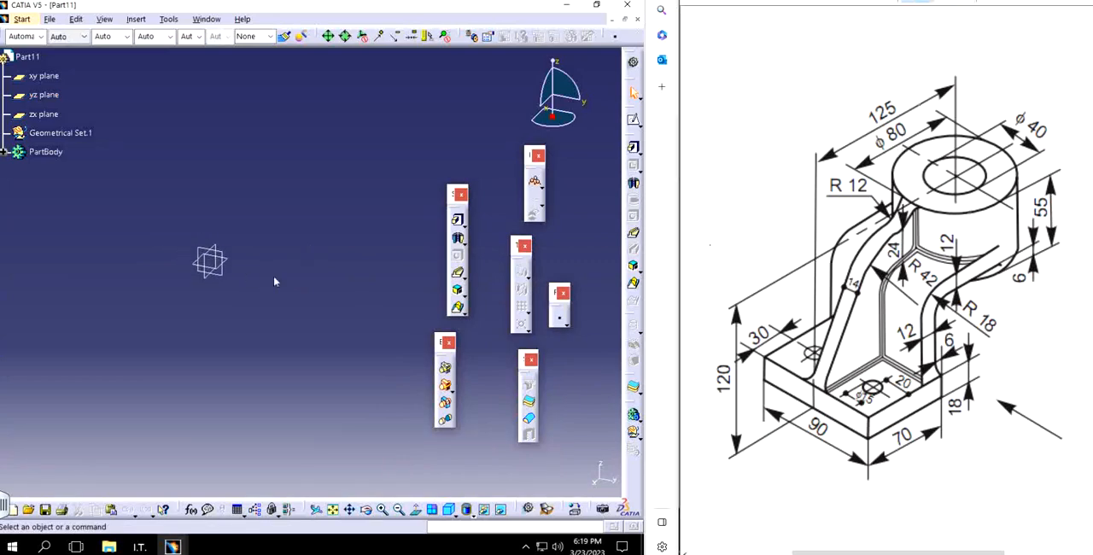
left_click_drag(941, 142, 924, 169)
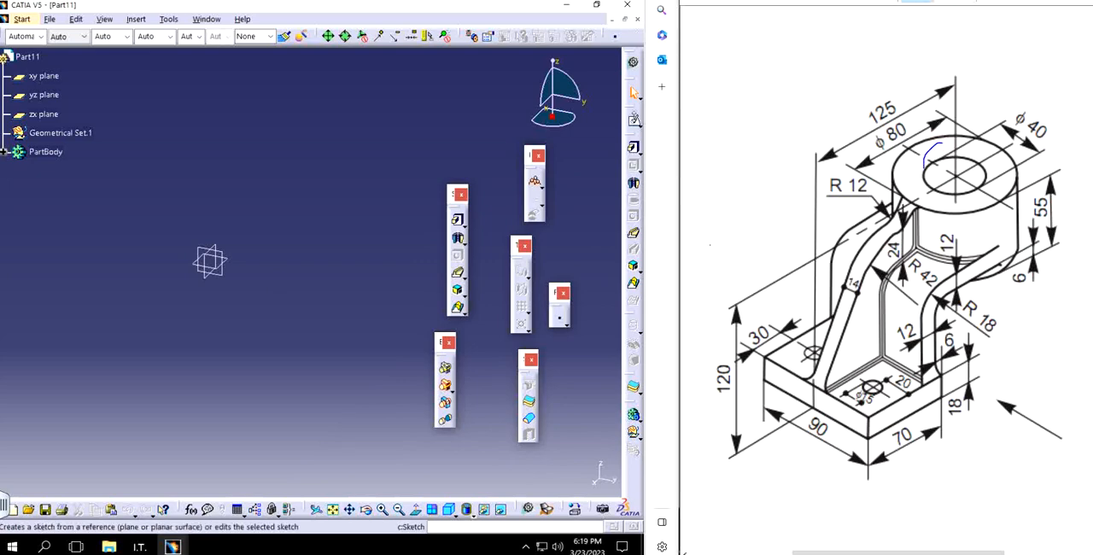
left_click(632, 120)
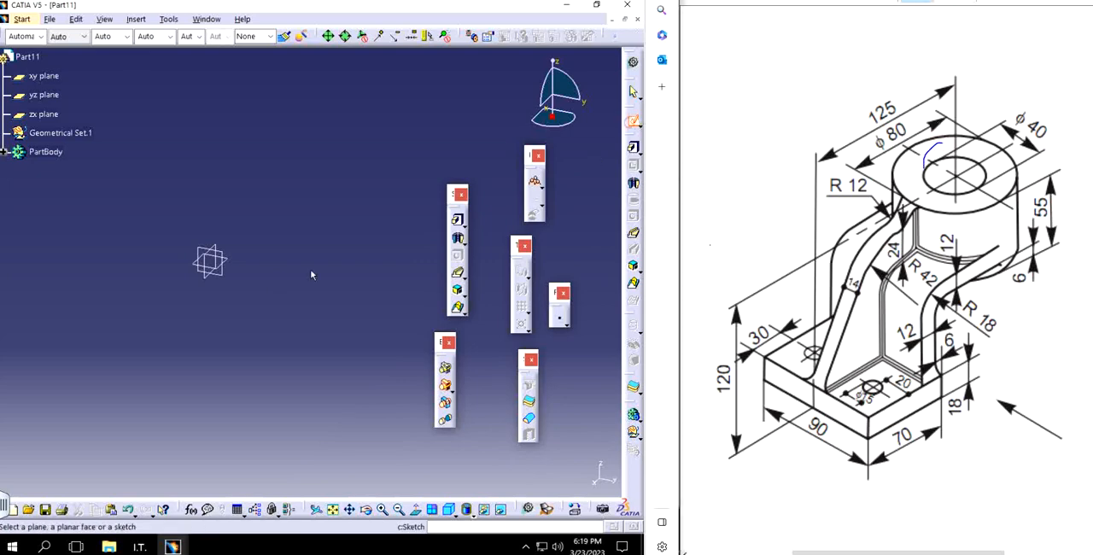
left_click(212, 256)
left_click(431, 509)
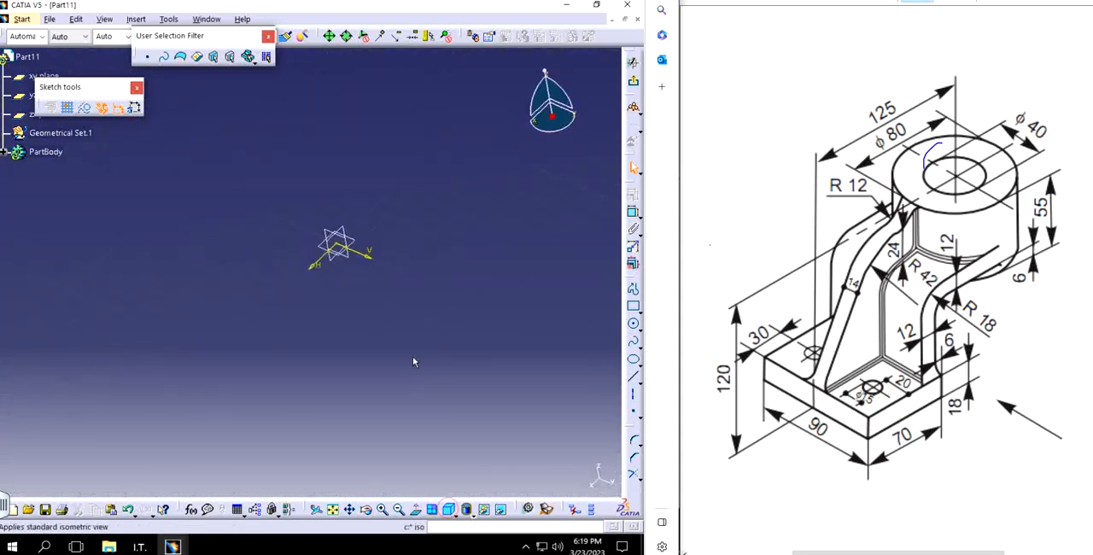
left_click(633, 324)
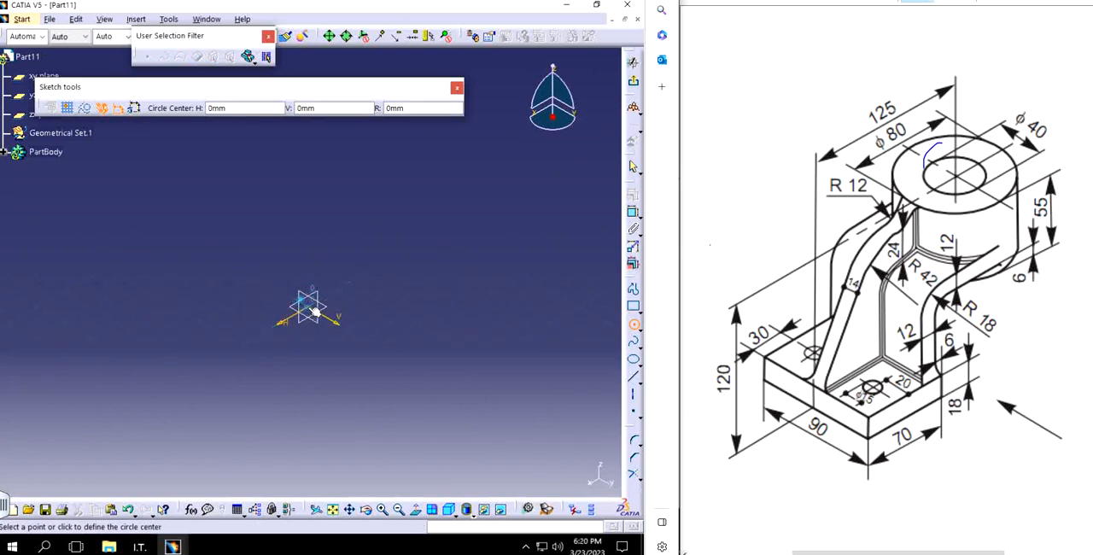
left_click(308, 305)
left_click(364, 333)
left_click(310, 306)
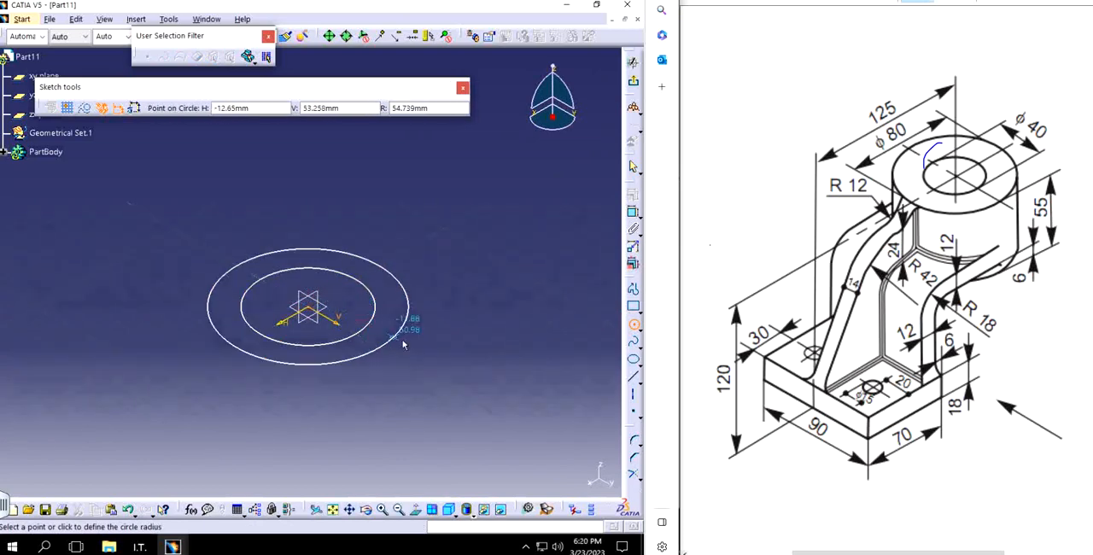
left_click(404, 273)
Step: Dimension the inner circle and set its diameter to 40 mm
left_click(634, 213)
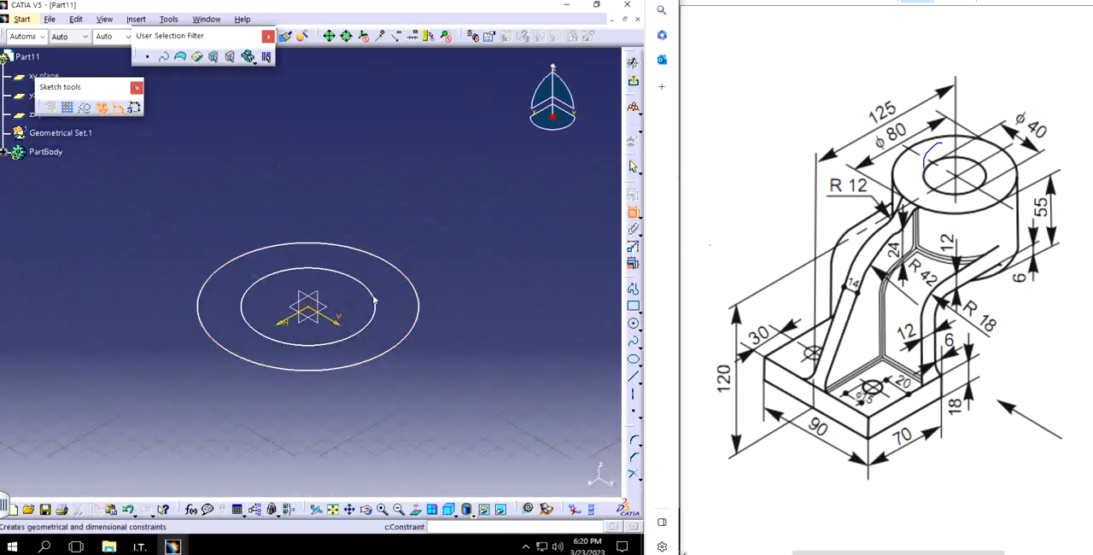
left_click(330, 271)
left_click(378, 190)
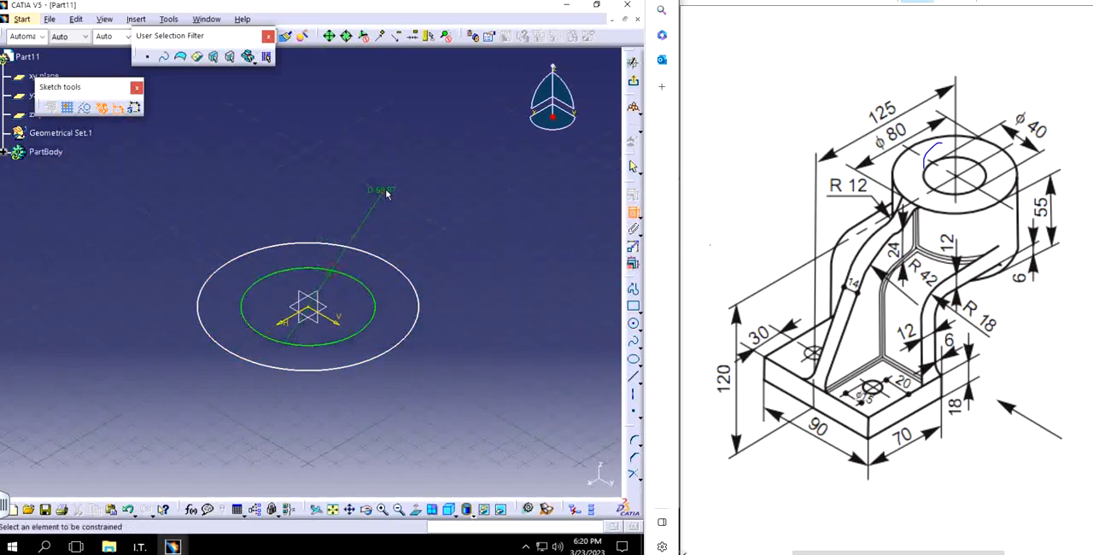
double_click(380, 189)
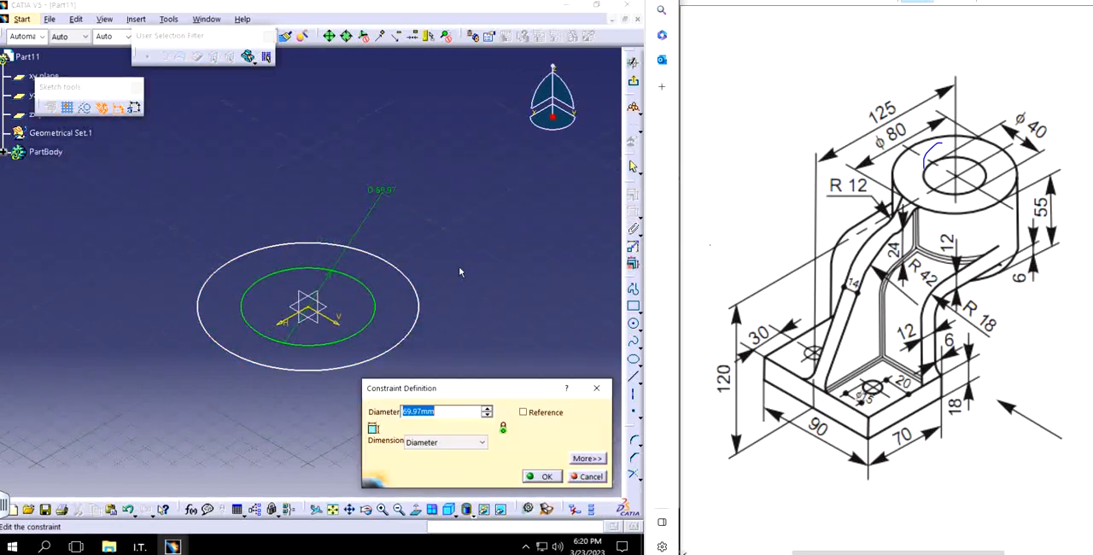
type("40")
key("Return")
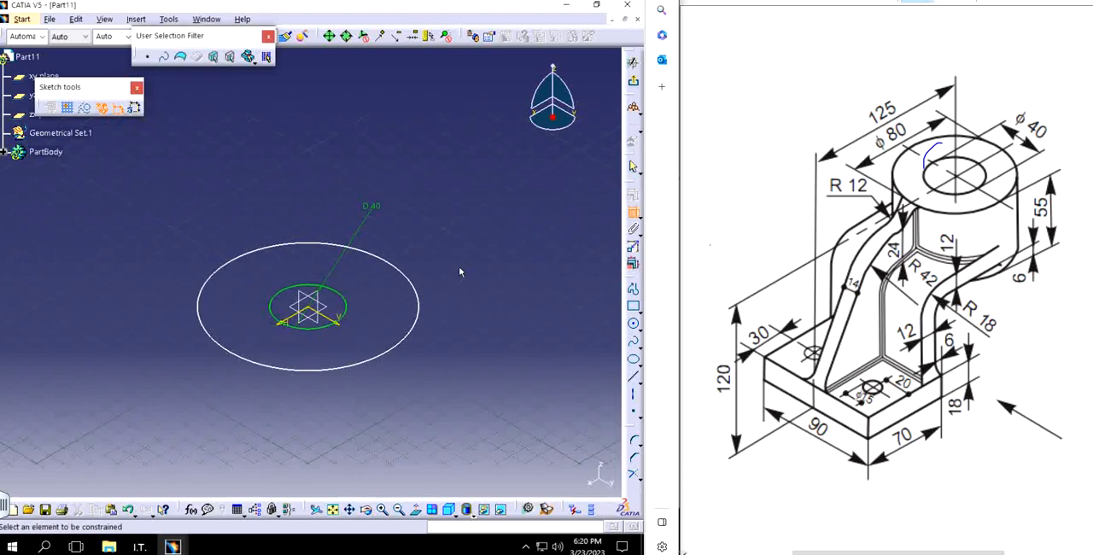
Step: Dimension the outer circle with an 80 mm diameter and exit the sketch
left_click(391, 272)
left_click(427, 243)
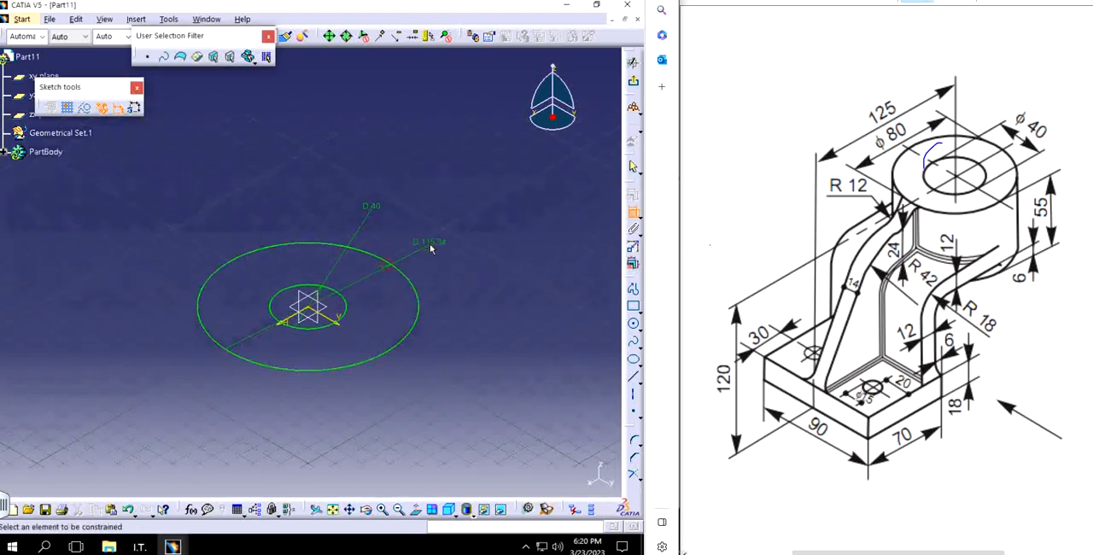
double_click(431, 243)
type("8")
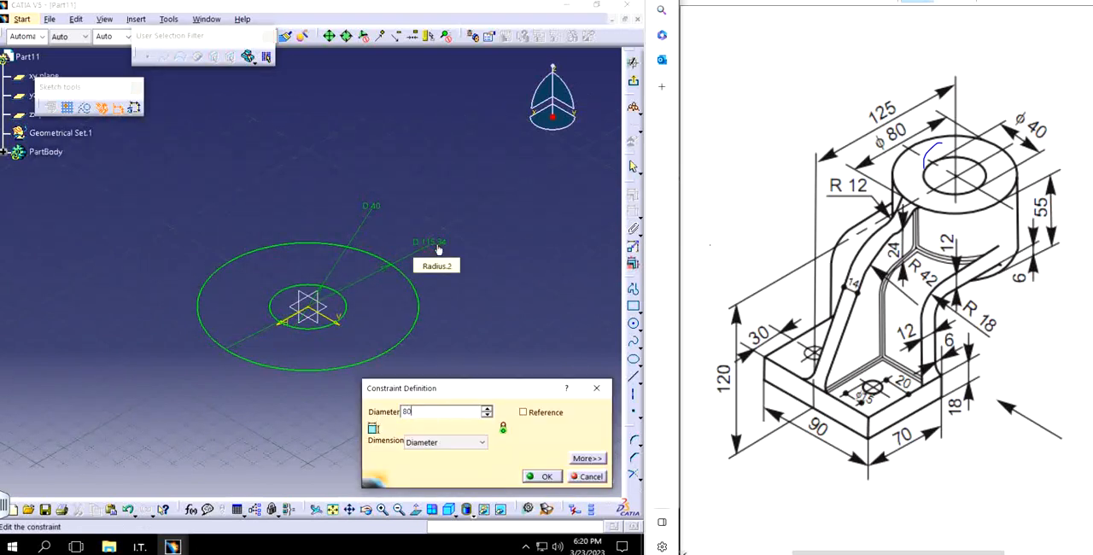
type("0")
key("Return")
left_click(633, 62)
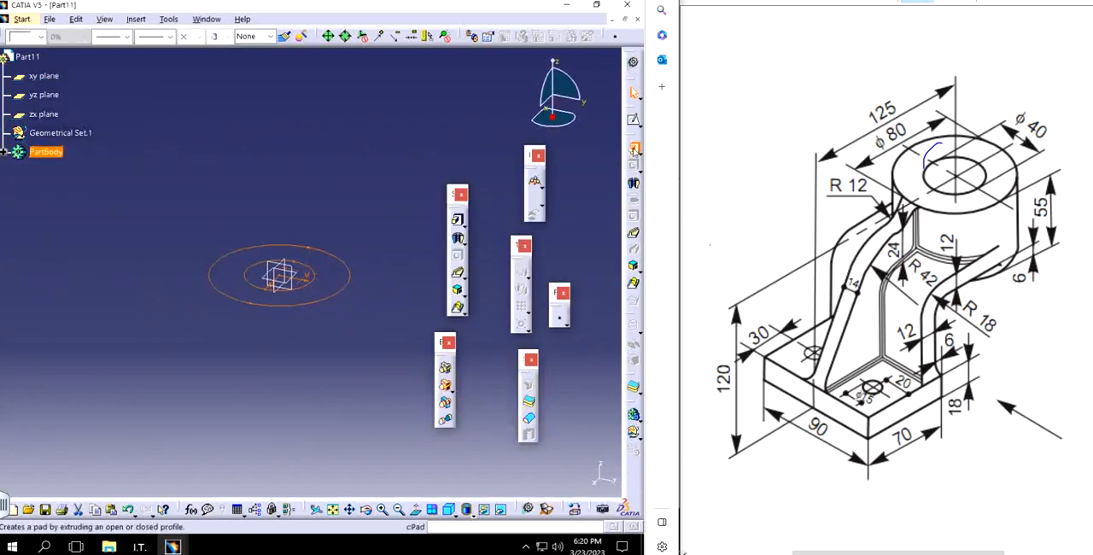
Step: Pad the ring sketch with mirrored extent to a total height of 55 mm
left_click(634, 149)
left_click(417, 305)
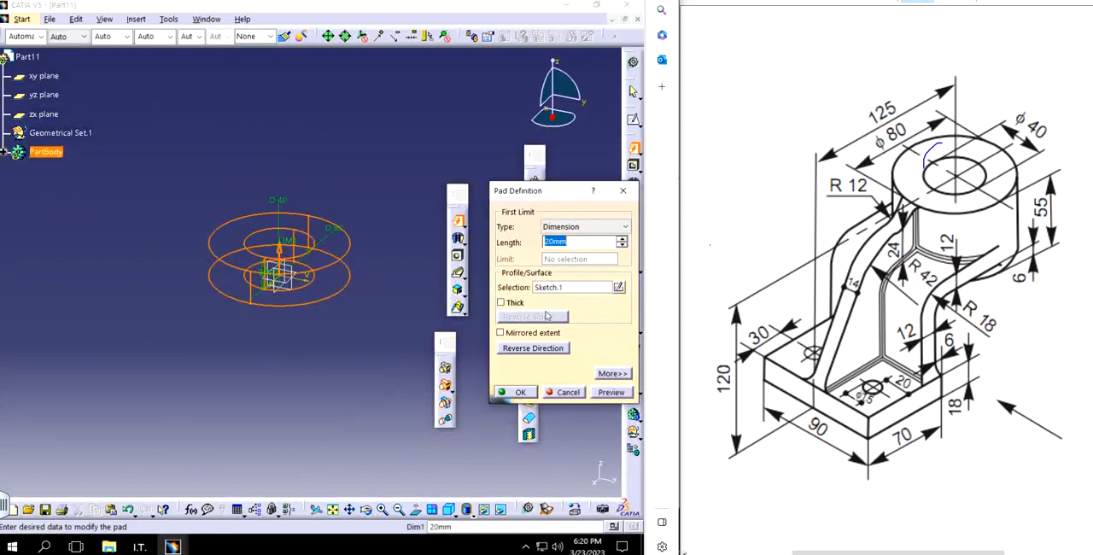
left_click(529, 333)
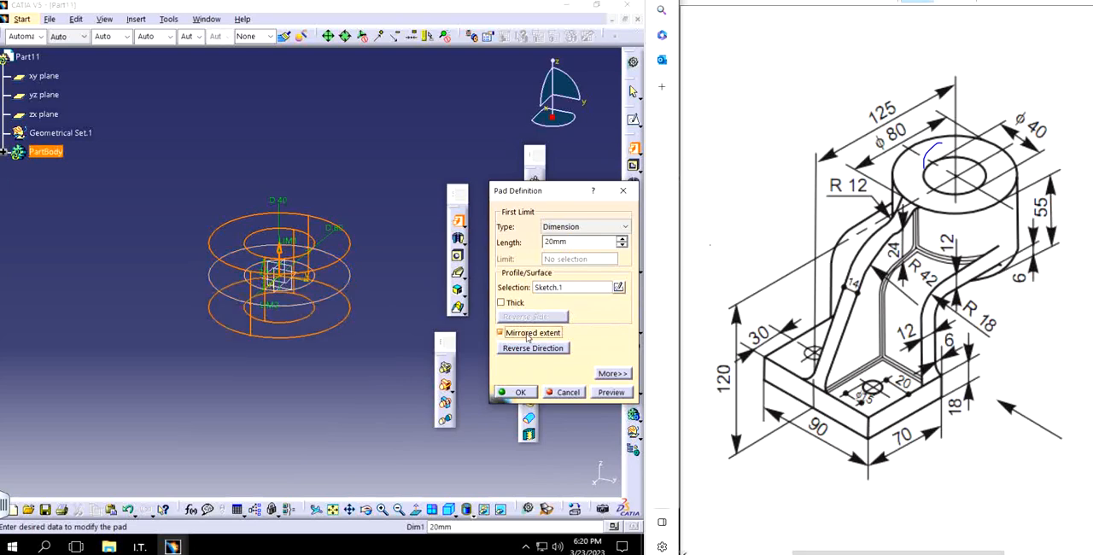
double_click(578, 246)
type("55/")
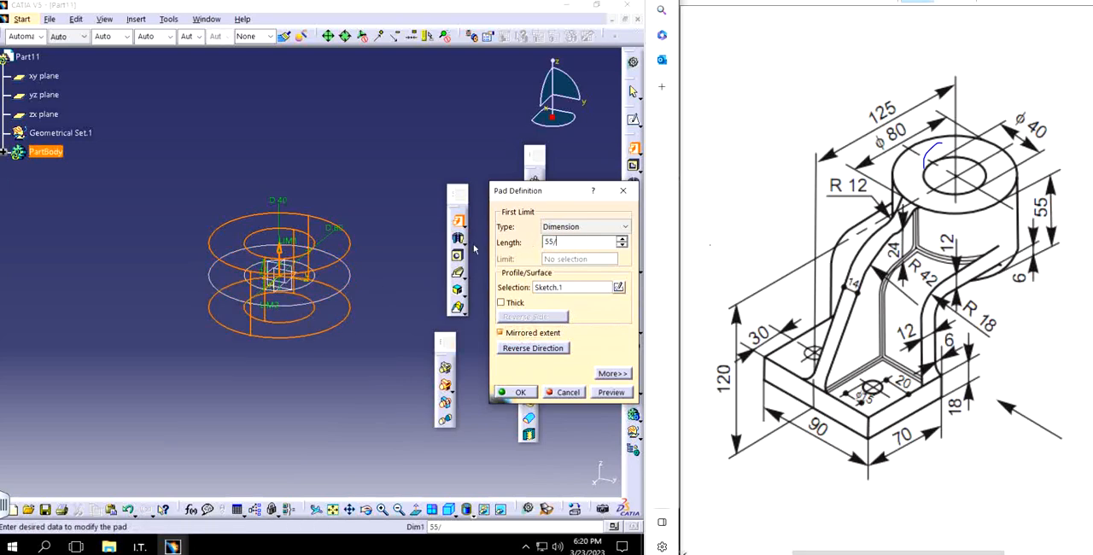
key("Return")
left_click(56, 280)
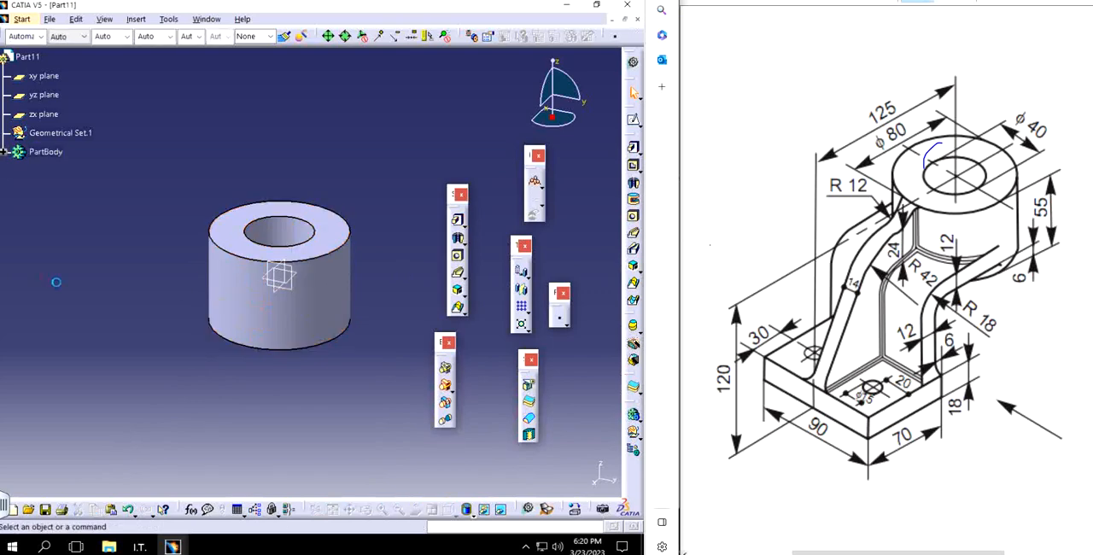
middle_click_drag(263, 278, 317, 317)
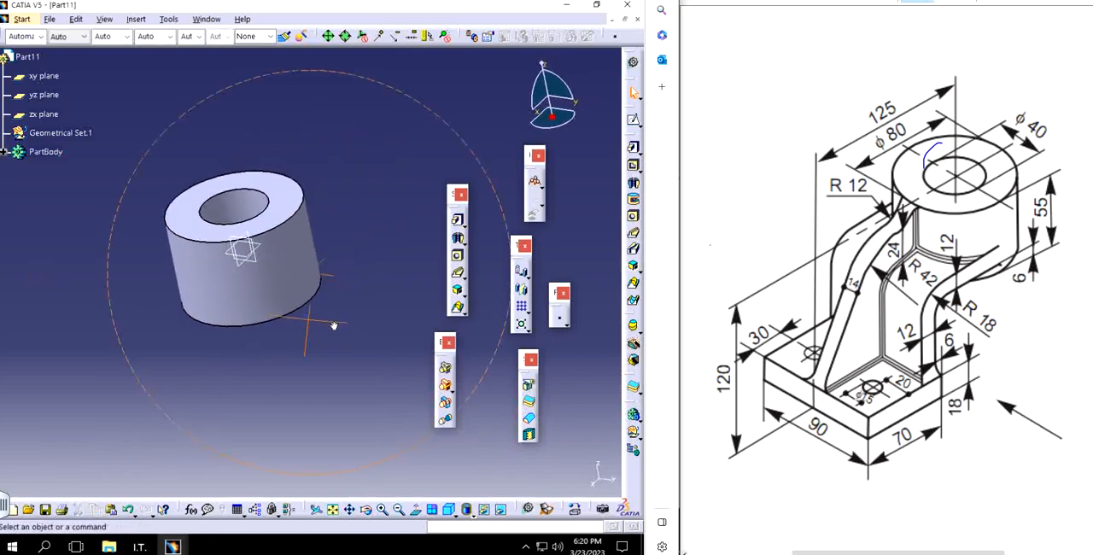
left_click(449, 510)
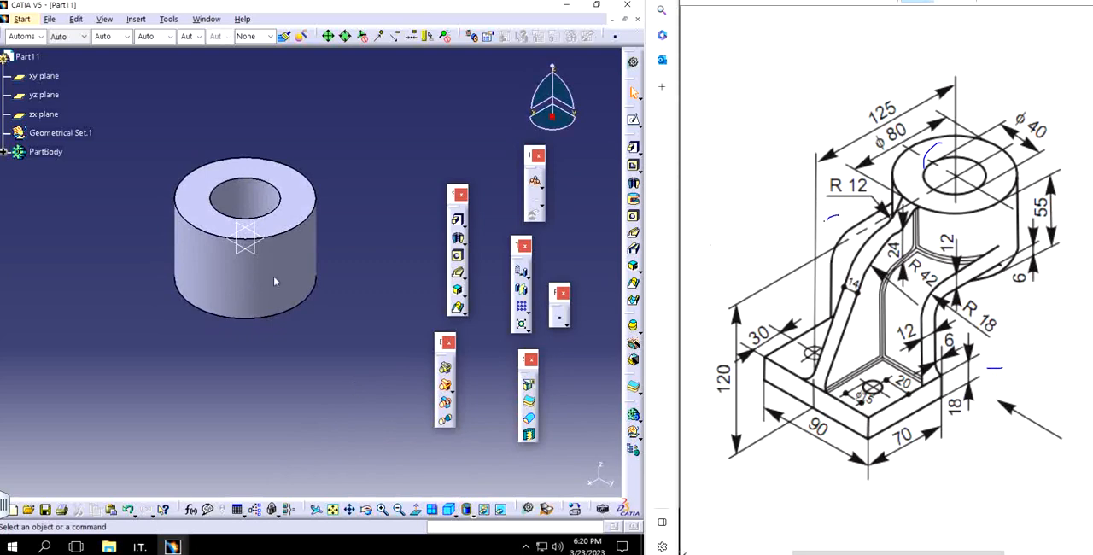
mouse_move(824, 222)
left_mouse_down()
mouse_move(807, 291)
mouse_move(789, 320)
mouse_move(760, 335)
mouse_move(752, 389)
left_mouse_up()
left_click(964, 2)
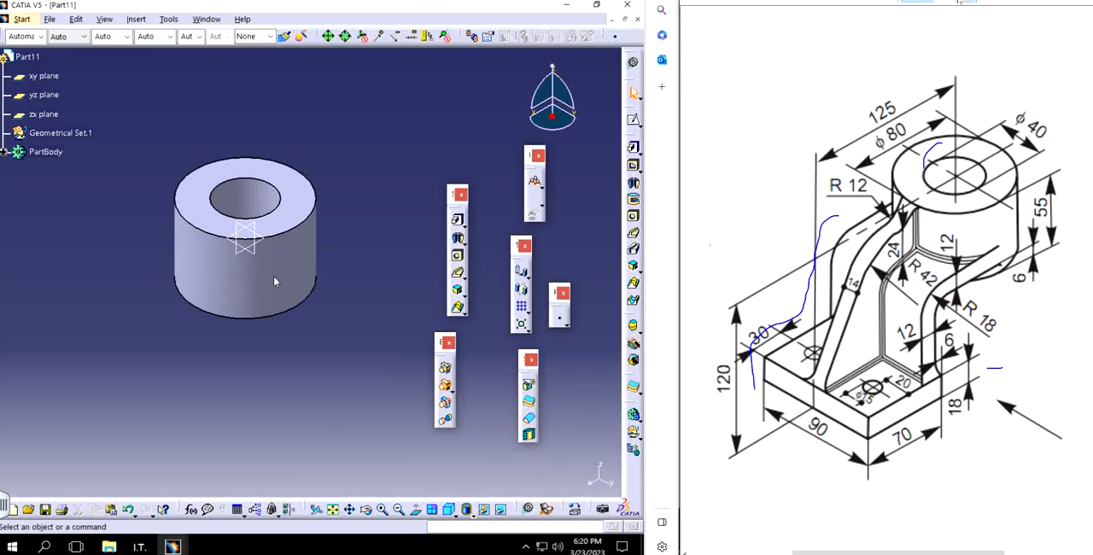
left_click_drag(793, 224, 817, 289)
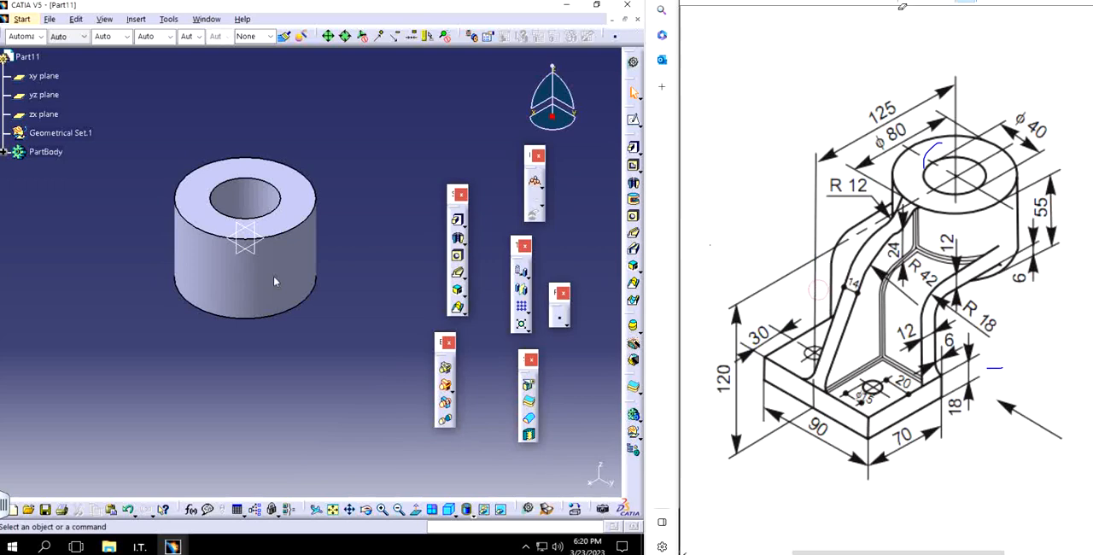
left_click(916, 1)
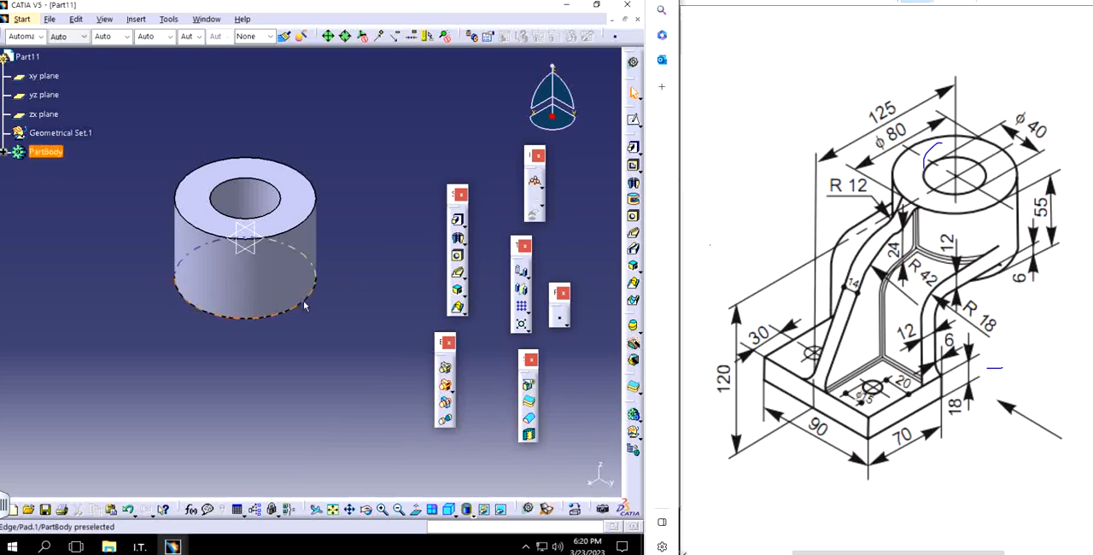
Step: On the zx plane, start a profile with a horizontal line about 48 mm long from inside the cylinder outward and a vertical line about 65 mm downward
middle_click_drag(305, 297, 328, 263)
left_click(285, 205)
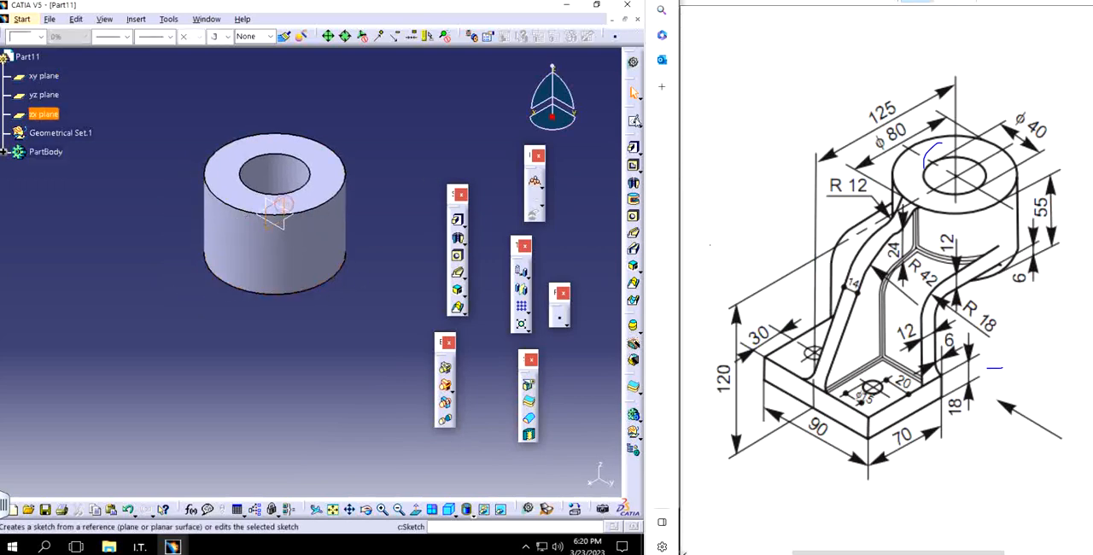
left_click(633, 119)
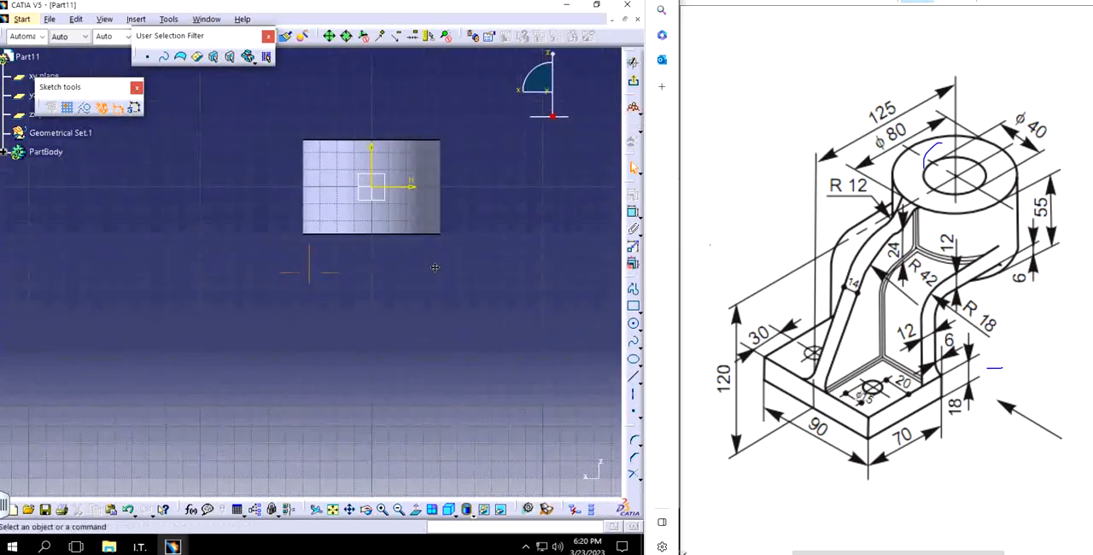
left_click(633, 291)
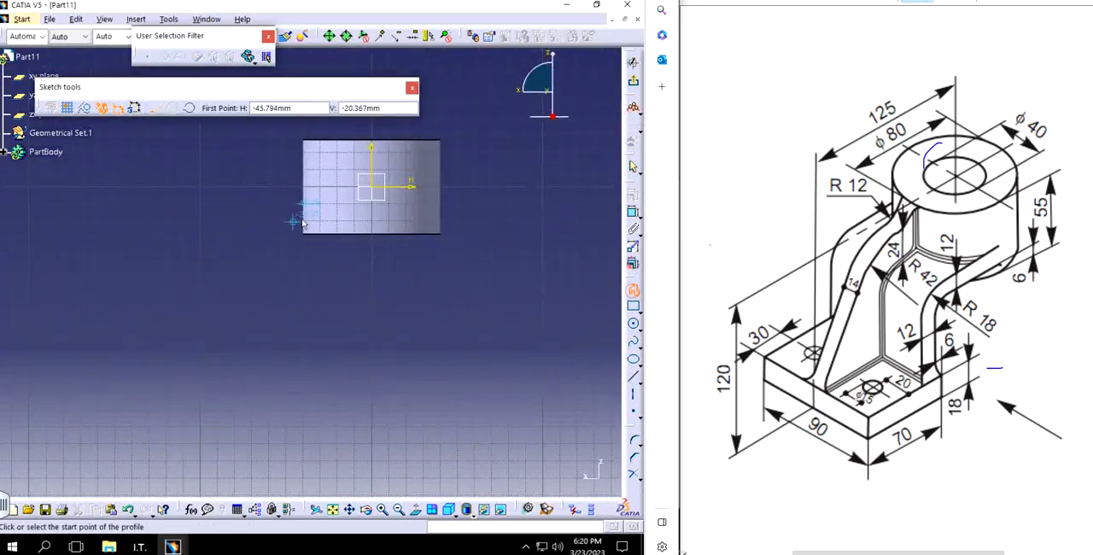
left_click(333, 222)
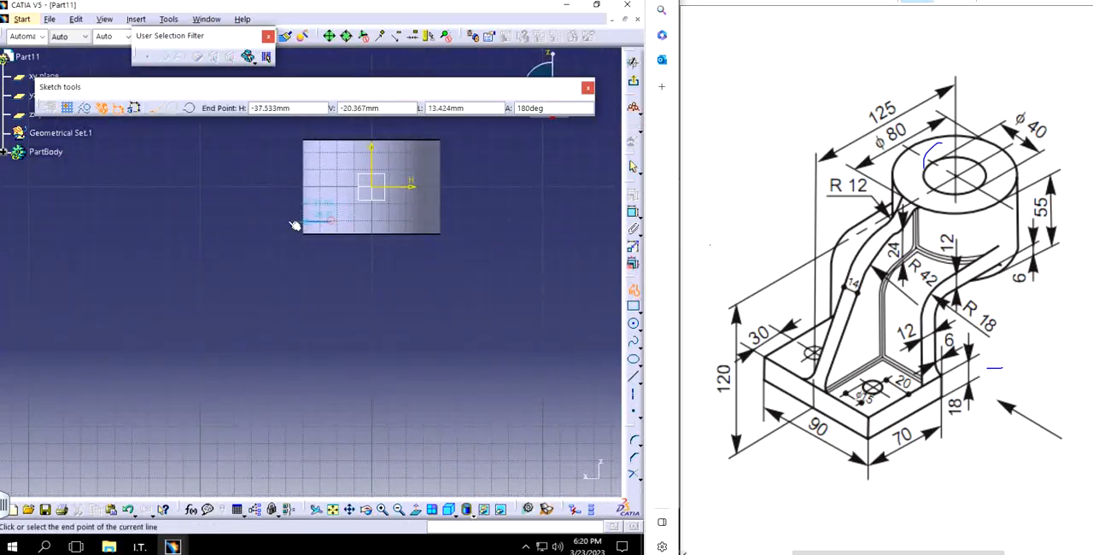
left_click(248, 222)
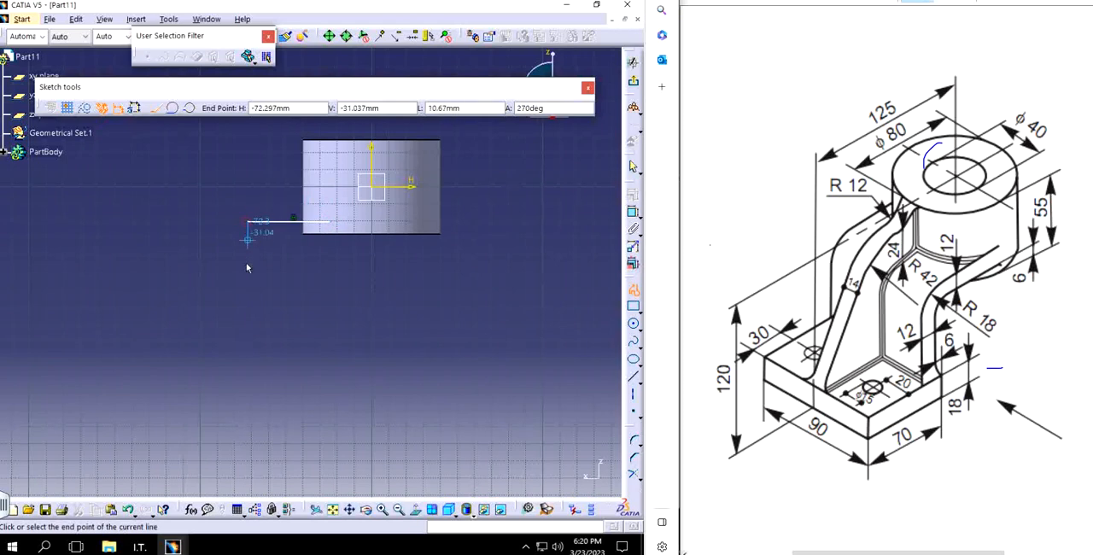
left_click(247, 333)
Step: Continue the profile with an inward arc of about 15.6 mm radius and an open-topped base outline about 88 mm wide and 25 mm high
left_click(189, 107)
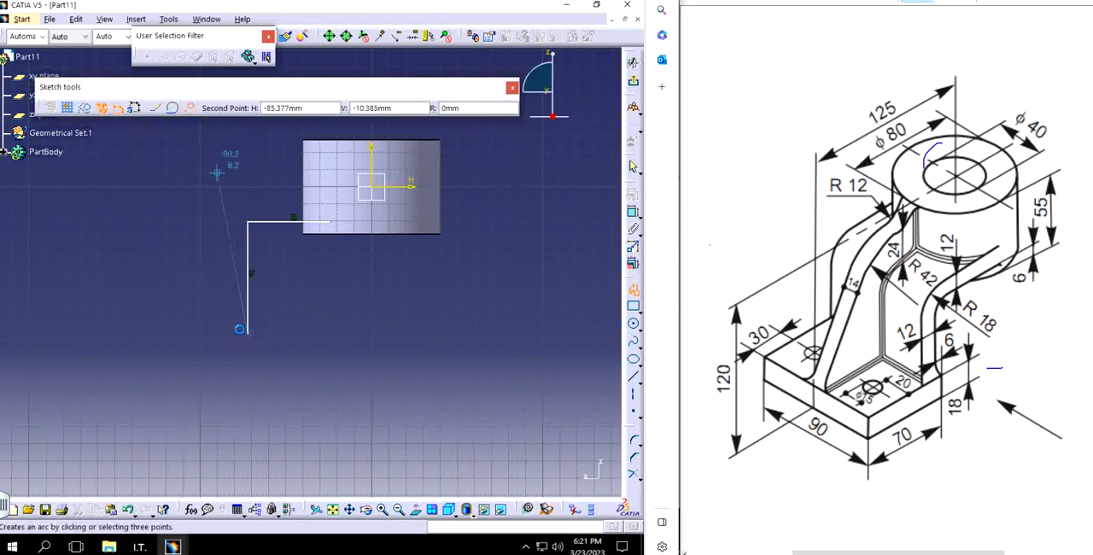
left_click(271, 363)
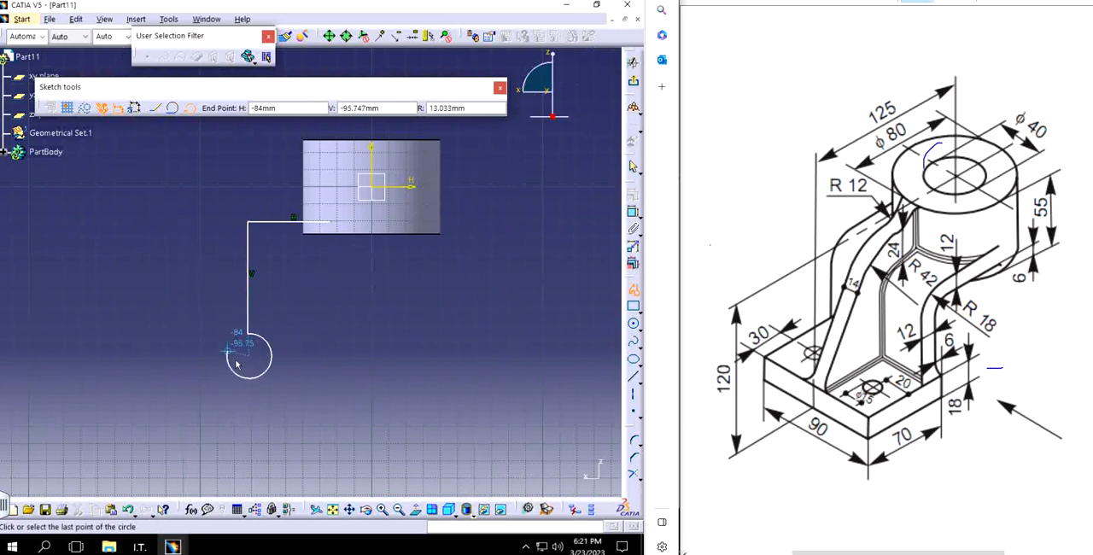
left_click(279, 361)
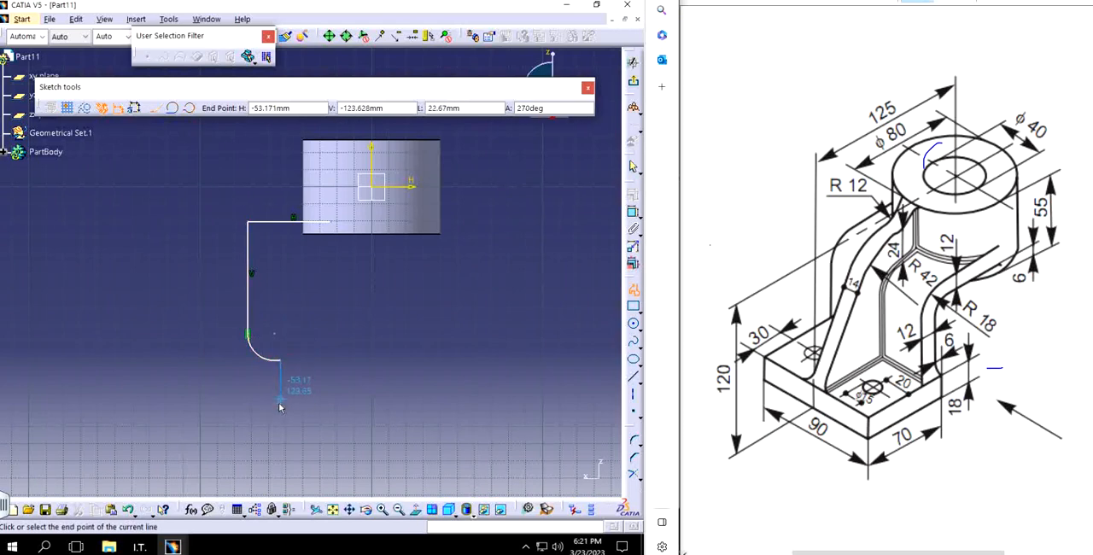
left_click(279, 403)
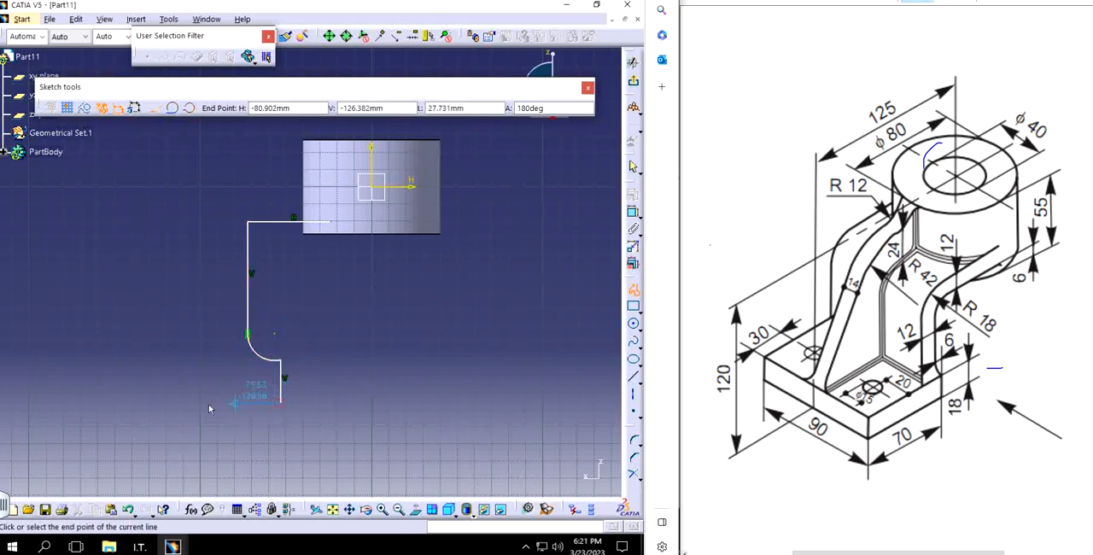
left_click(129, 403)
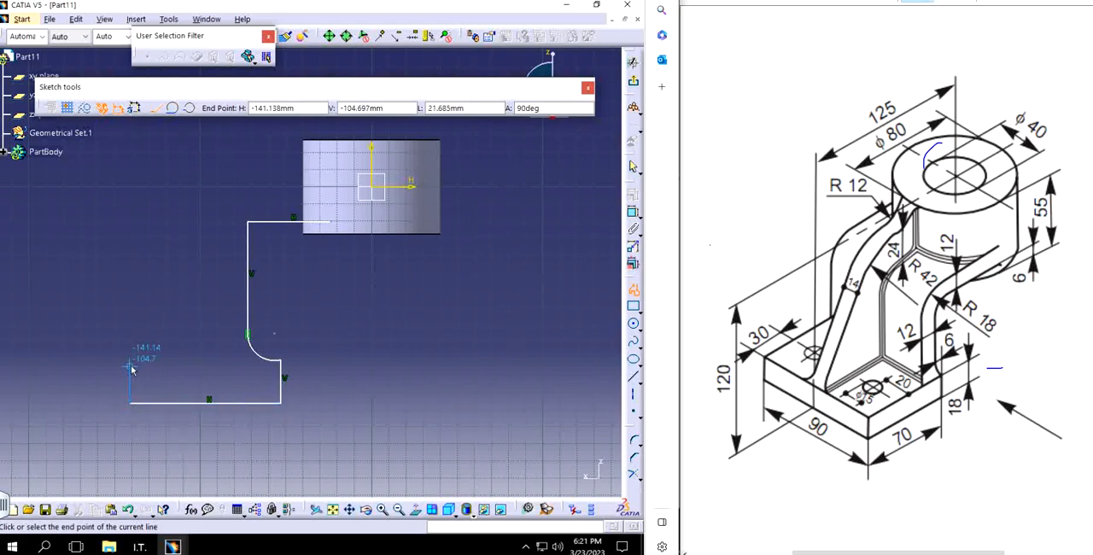
left_click(129, 359)
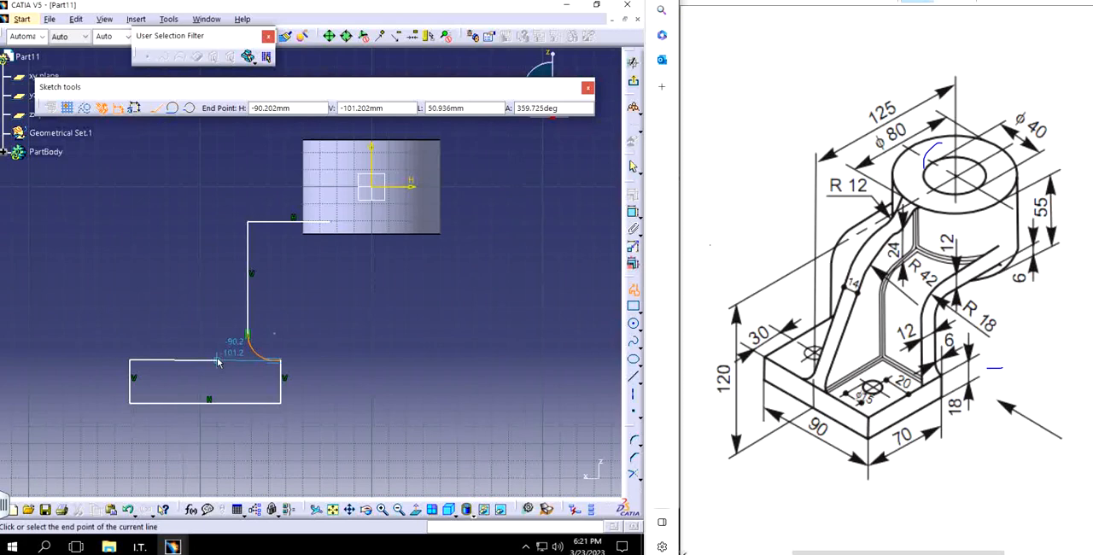
left_click(217, 362)
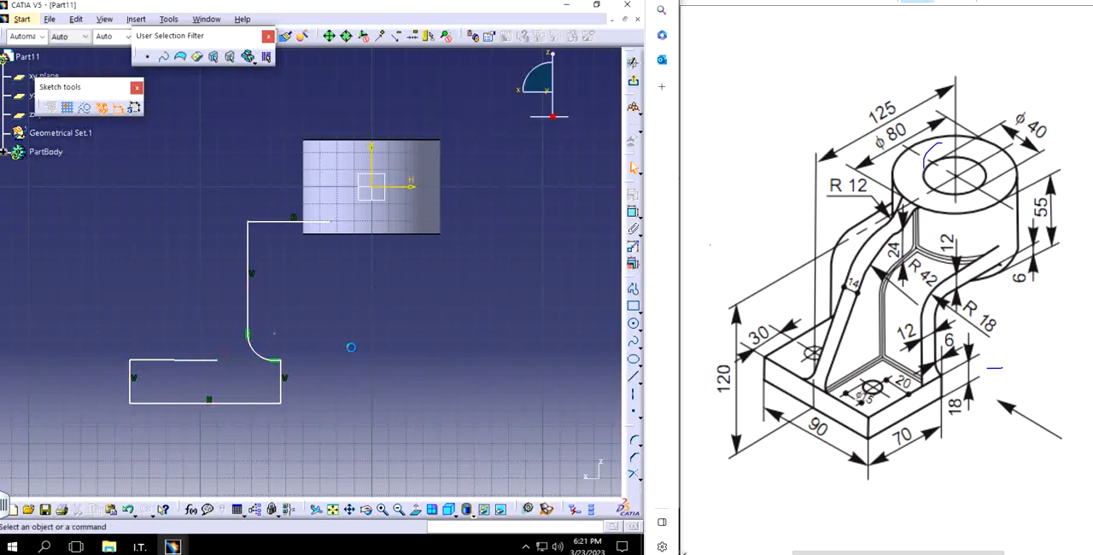
left_click(195, 361)
key("Delete")
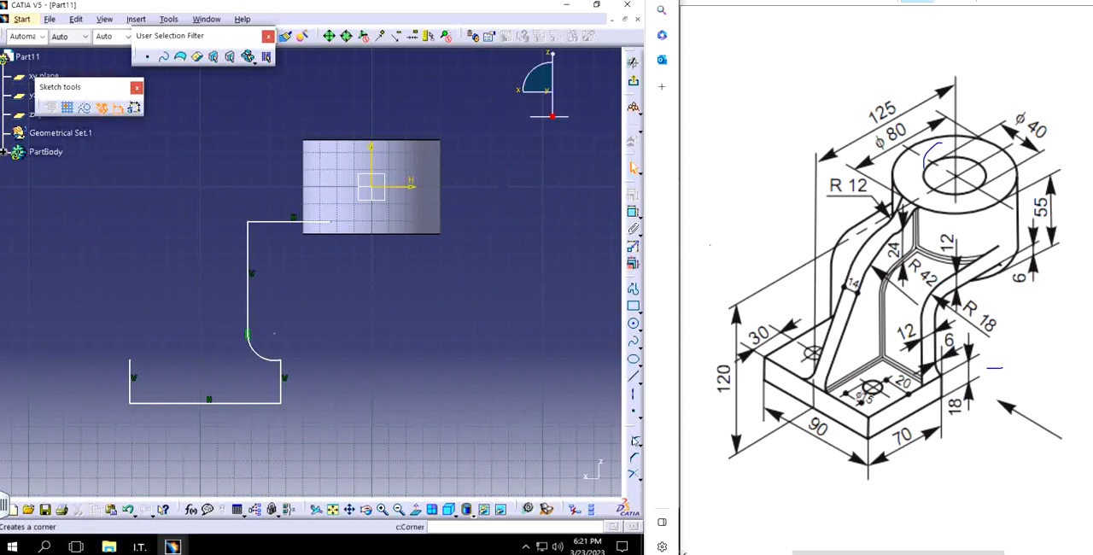
Step: Round the corner between the profile's upper horizontal line and vertical line with an 18 mm radius
left_click(634, 441)
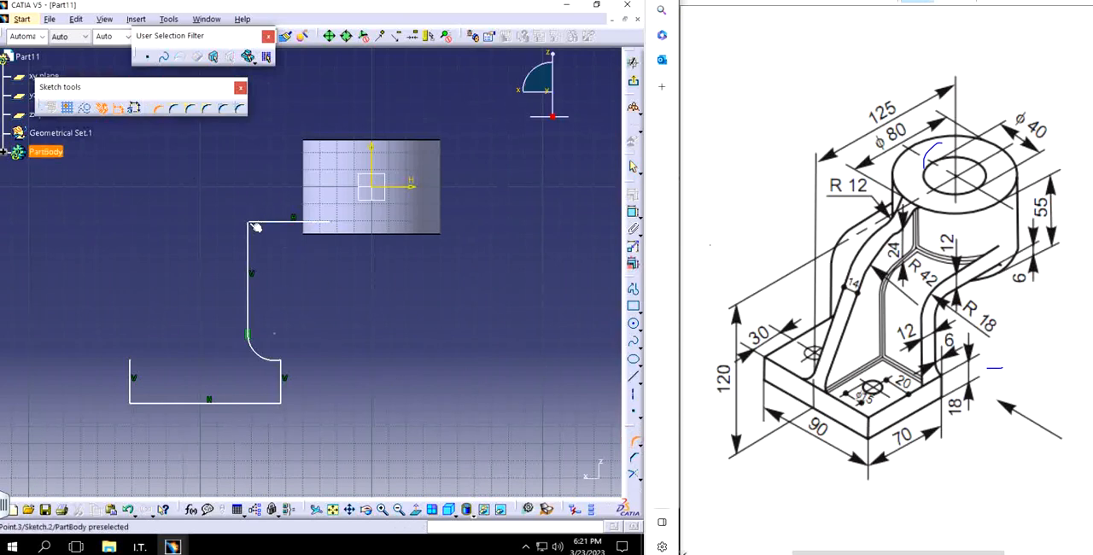
left_click(255, 227)
left_click(265, 240)
double_click(275, 242)
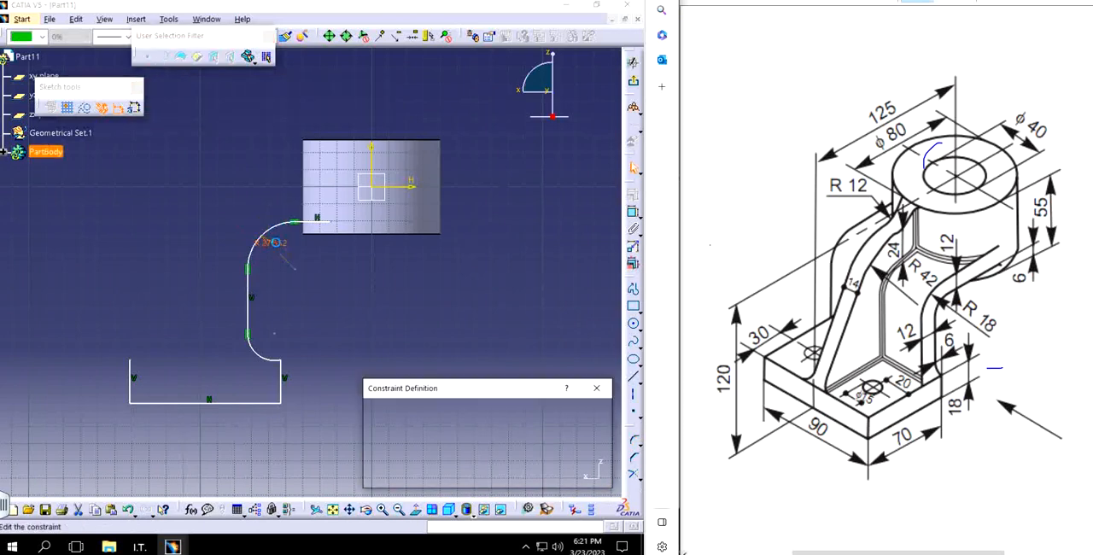
type("18")
key("Return")
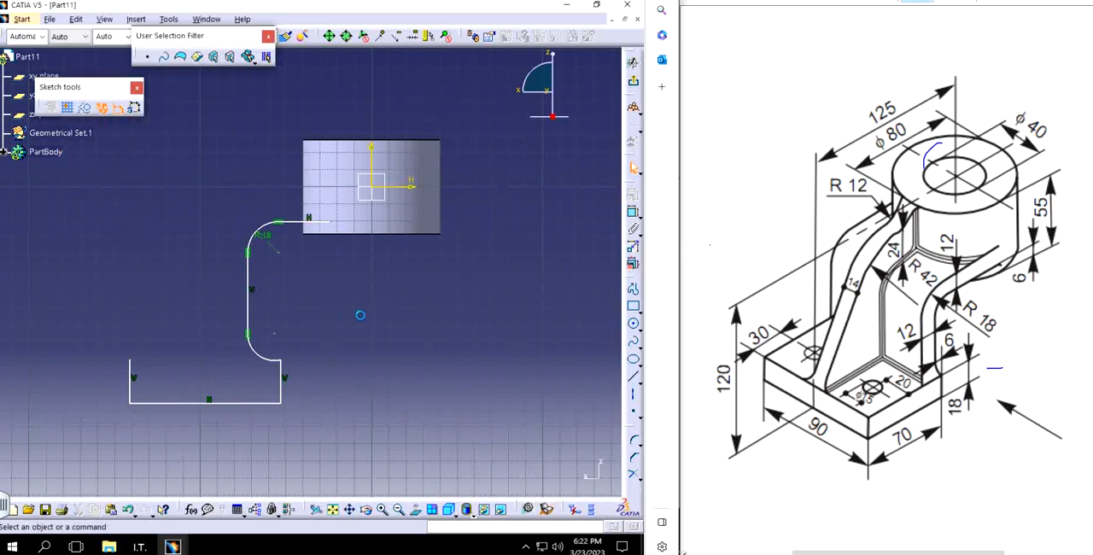
Step: Offset the arm's horizontal line, corner arc and vertical line inward by about 7.2 mm
left_click_drag(143, 167, 362, 316)
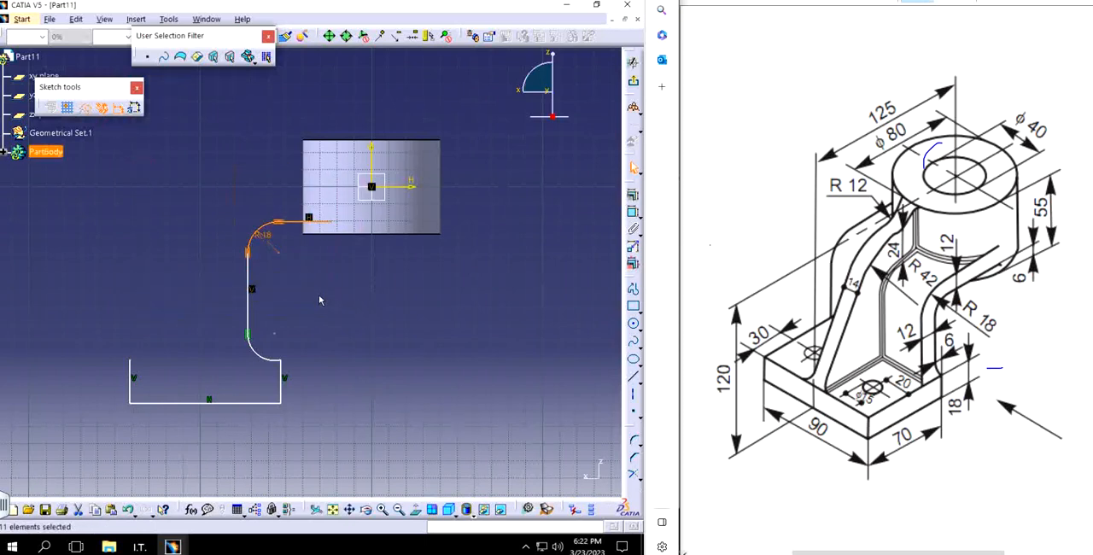
left_click(248, 285, "ctrl")
left_click_drag(630, 425, 510, 308)
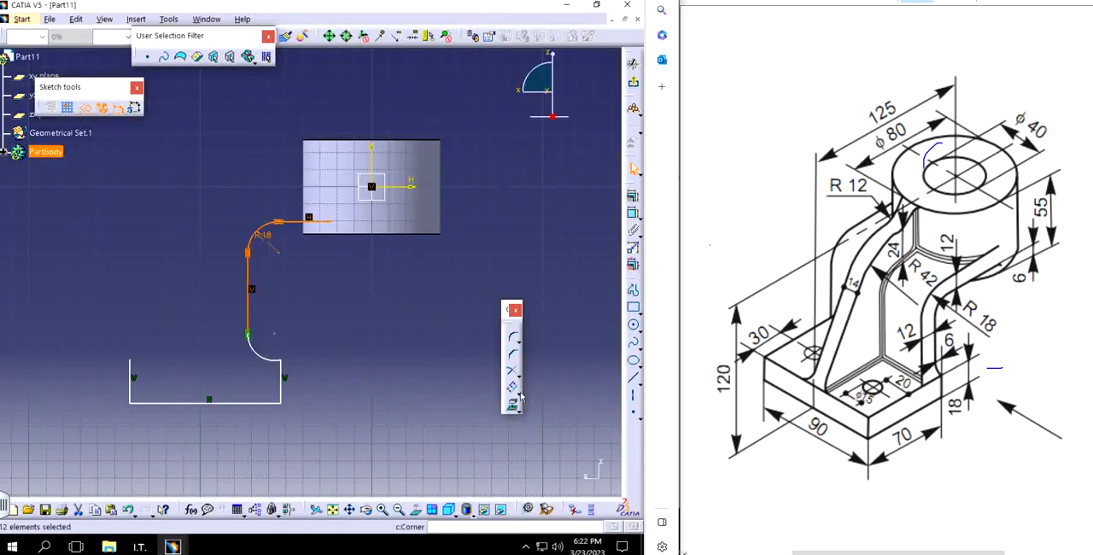
left_click(513, 387)
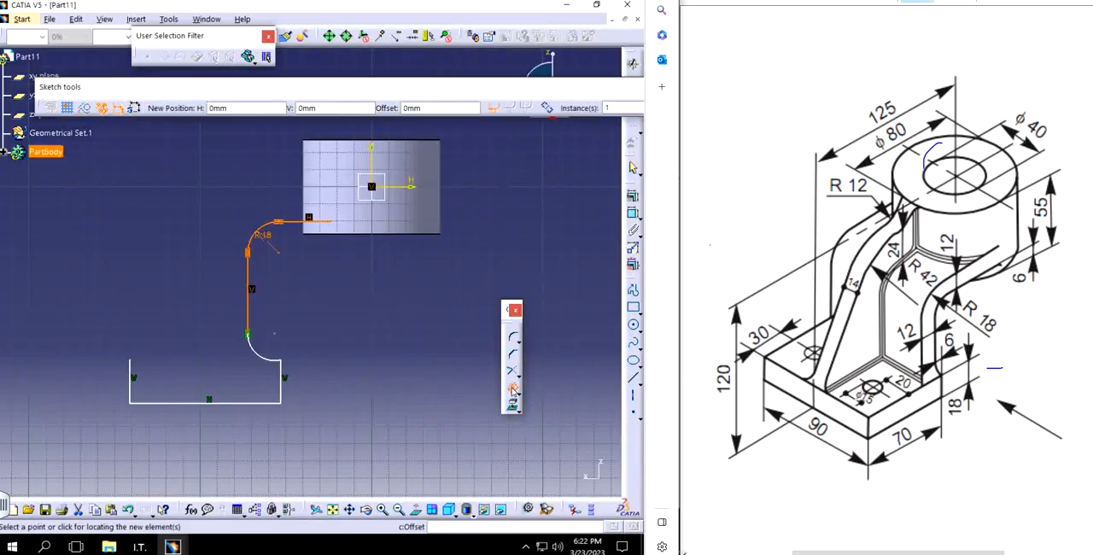
left_click(286, 239)
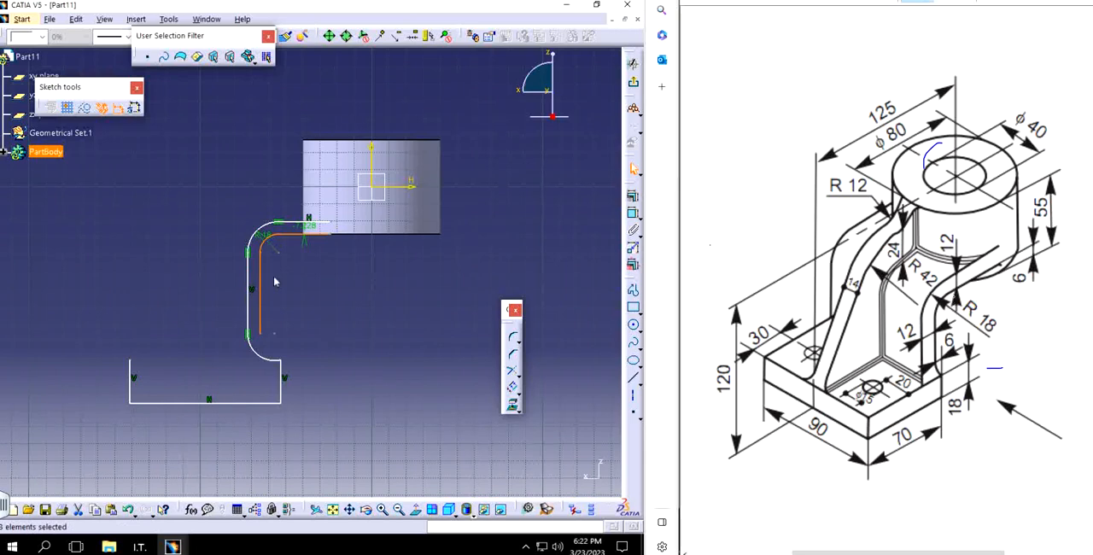
Step: Set the arm profile's offset to -12 mm, matching the 12 mm thickness marked on the reference drawing
mouse_move(978, 305)
left_mouse_down()
mouse_move(957, 304)
mouse_move(975, 318)
left_mouse_up()
mouse_move(337, 275)
middle_mouse_down()
mouse_move(312, 261)
mouse_move(346, 277)
mouse_move(331, 234)
middle_mouse_up()
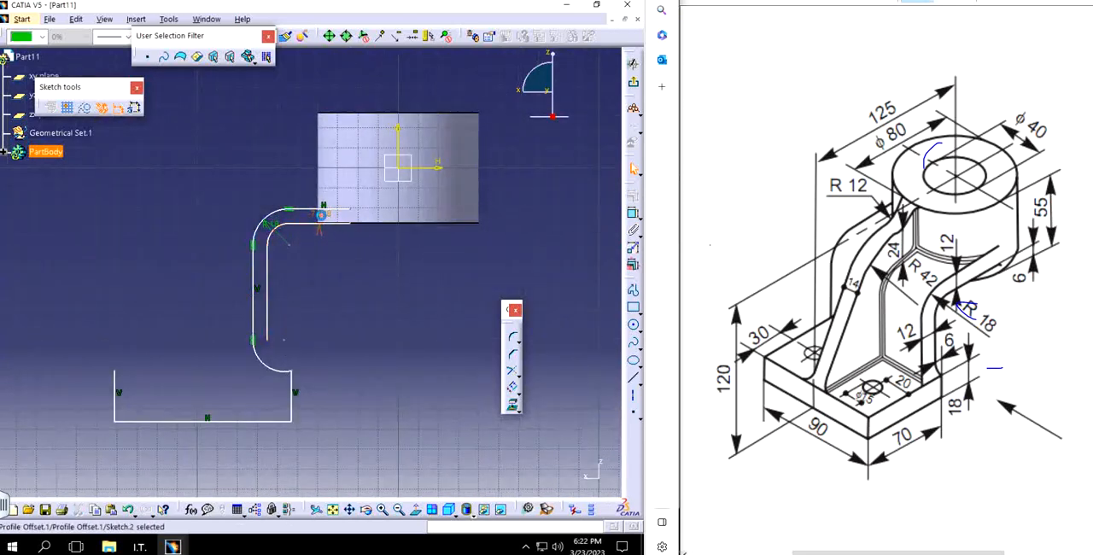
double_click(328, 216)
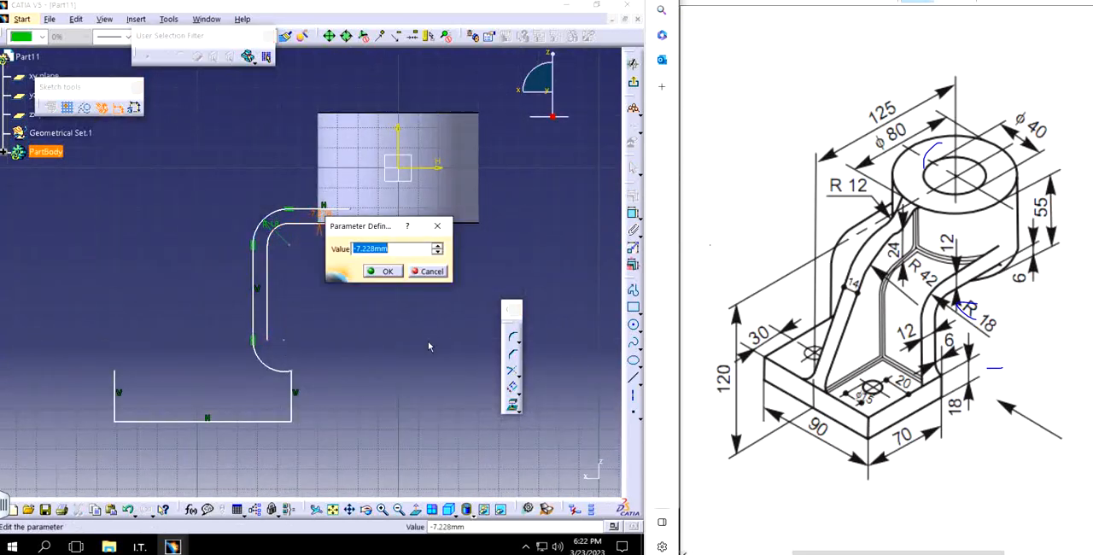
type("-12")
key("Return")
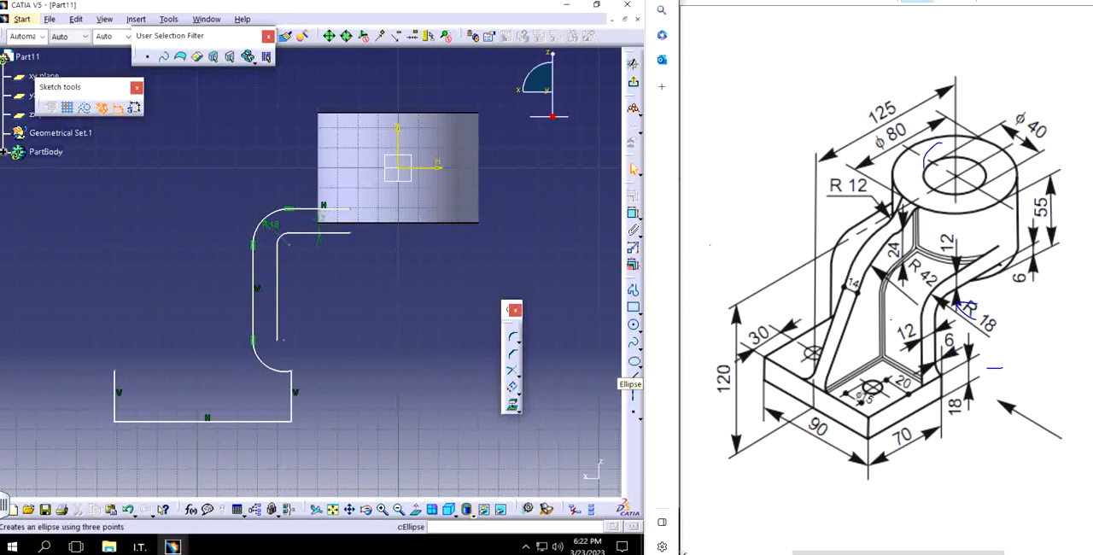
mouse_move(909, 306)
left_mouse_down()
mouse_move(894, 326)
mouse_move(920, 344)
mouse_move(913, 313)
left_mouse_up()
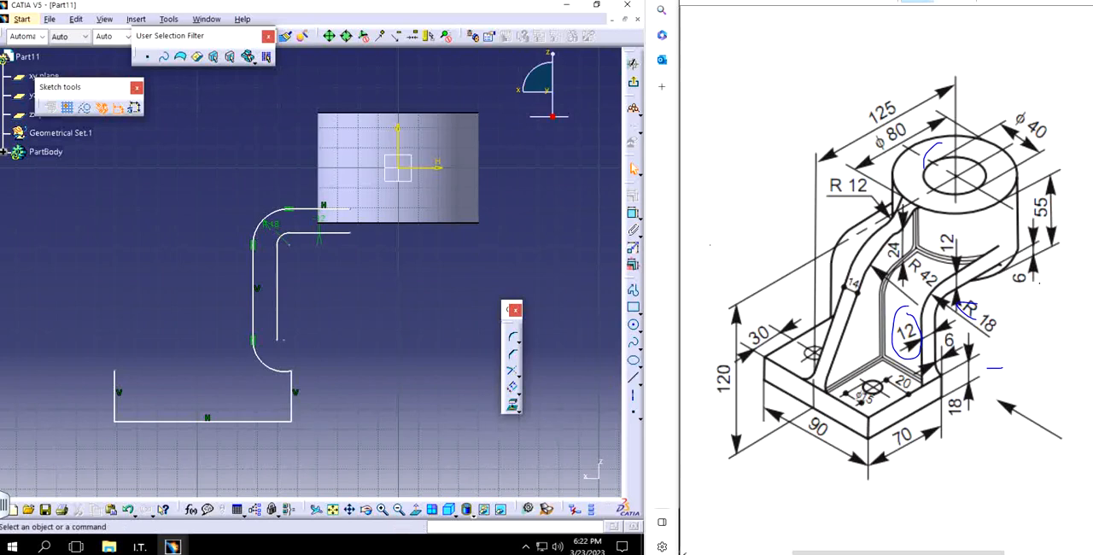
Step: Mark the 6 mm dimension on the reference drawing and move the arm's horizontal lines up within the cylinder's height
mouse_move(1040, 282)
left_mouse_down()
mouse_move(1007, 272)
mouse_move(1032, 271)
left_mouse_up()
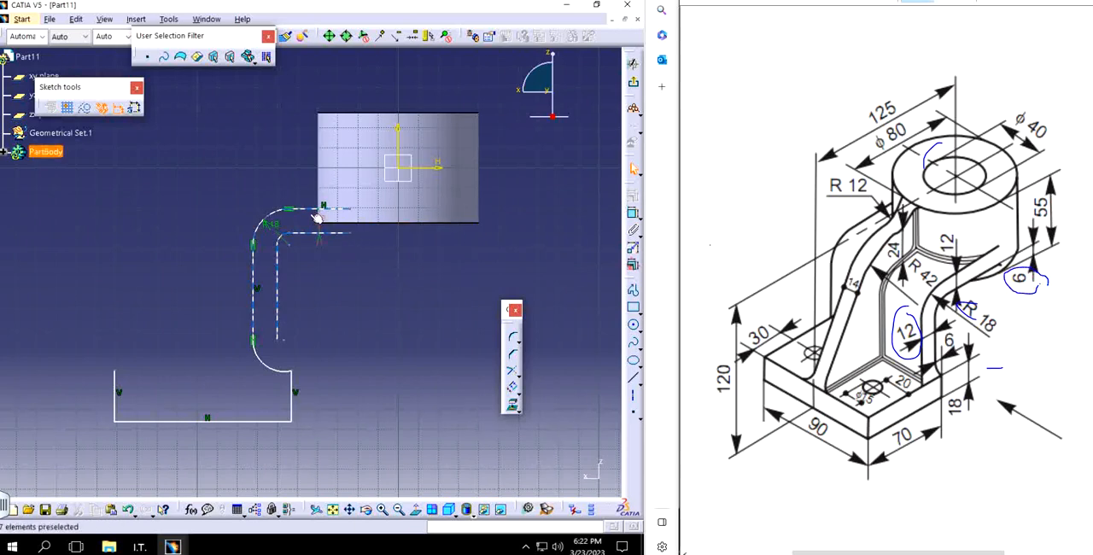
left_click_drag(317, 209, 306, 181)
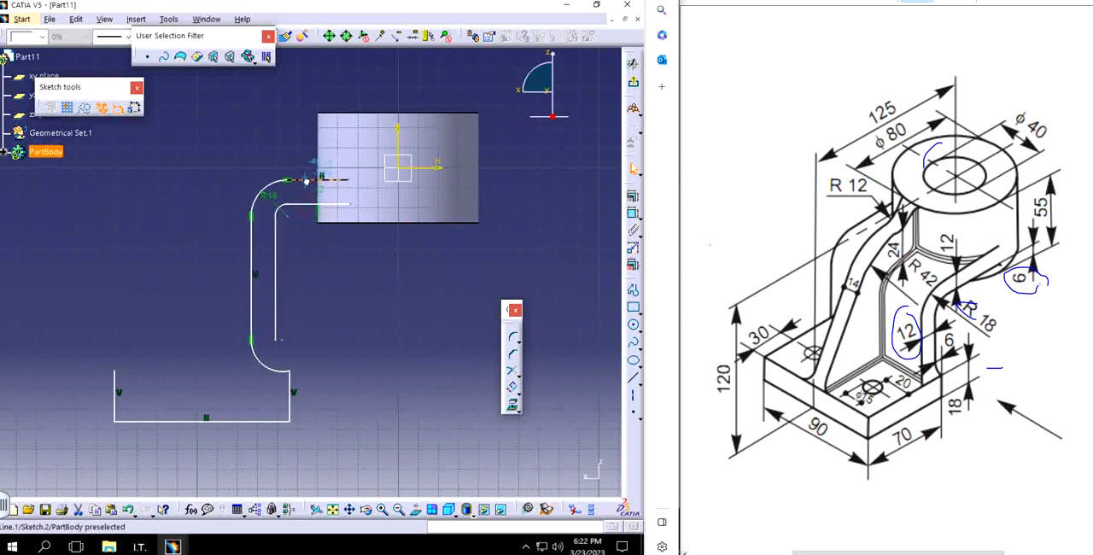
left_click(354, 288)
Step: Constrain the arm's lower horizontal line to 6 mm above the cylinder's bottom edge
left_click(633, 214)
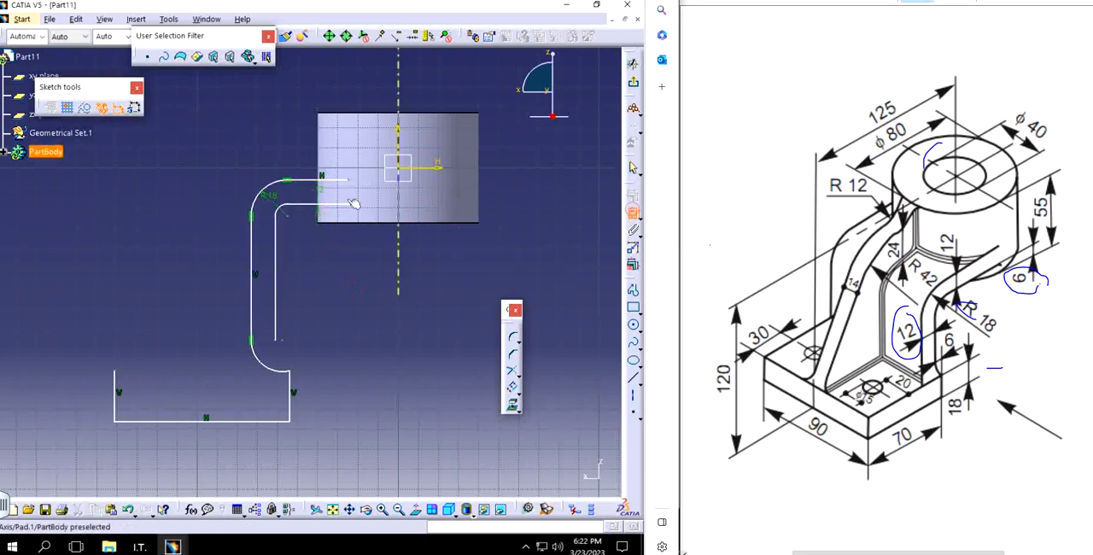
left_click(338, 205)
left_click(365, 223)
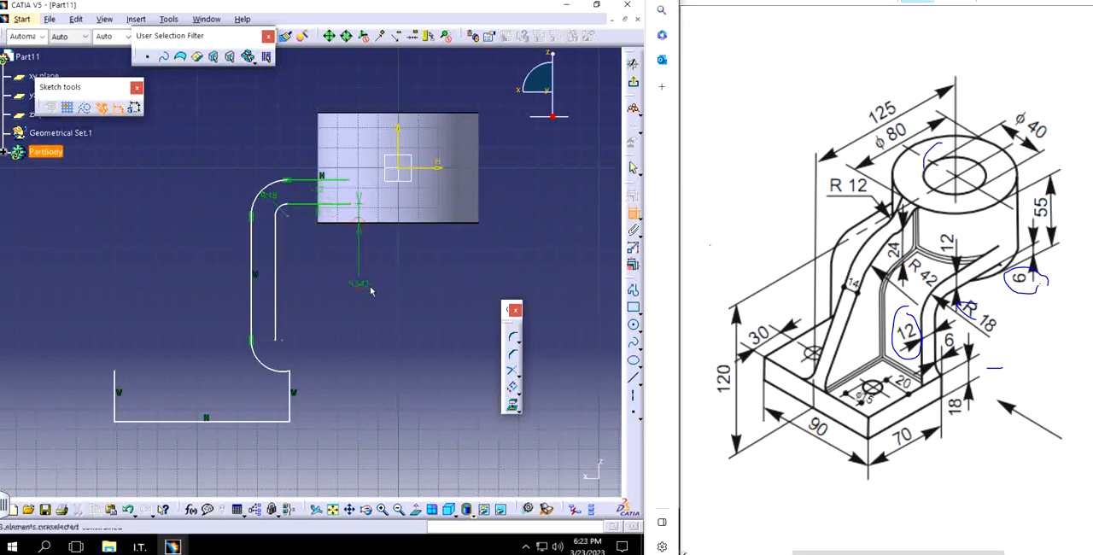
left_click(365, 287)
double_click(365, 288)
type("6")
key("Return")
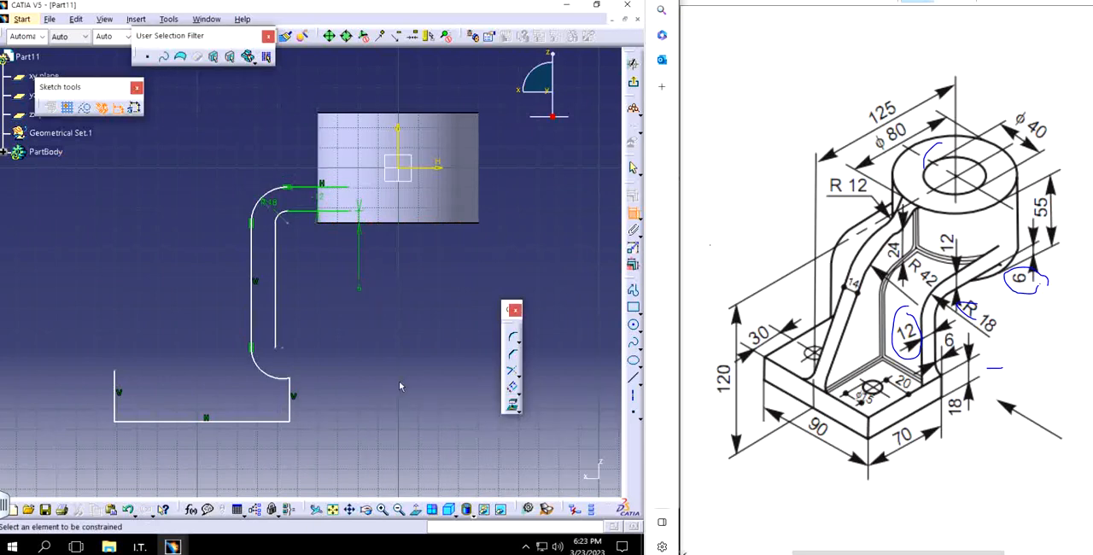
Step: Dimension the base's vertical edge on the cylinder side and set its length to 18 mm
left_click(289, 391)
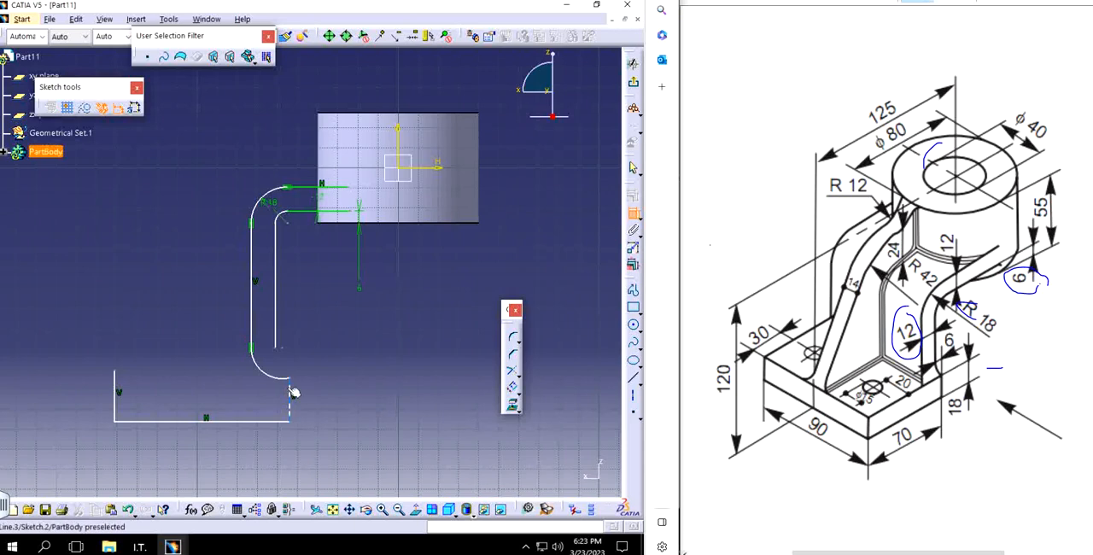
left_click(361, 398)
double_click(363, 400)
type("18")
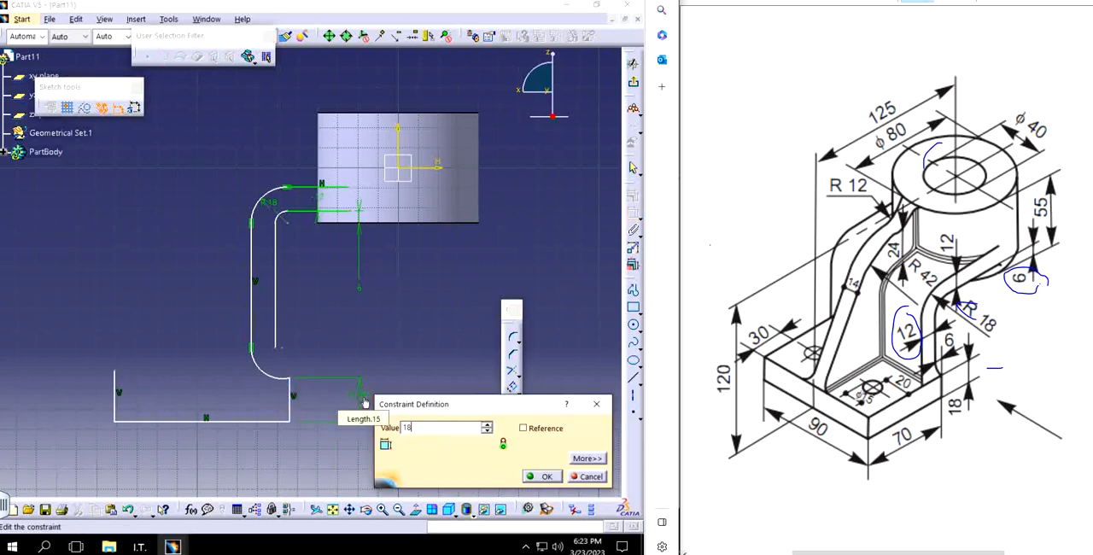
key("Return")
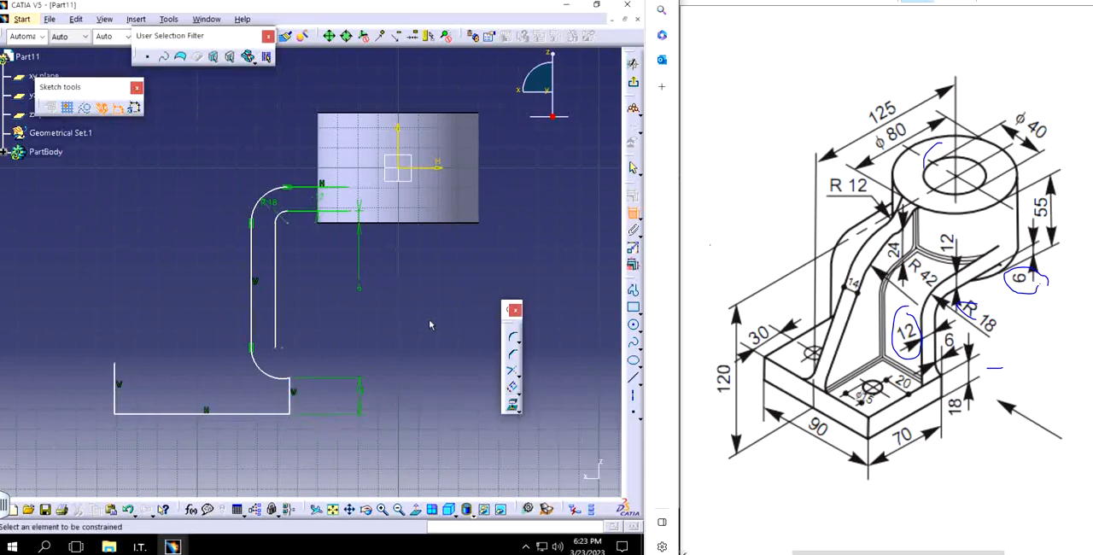
key("Escape")
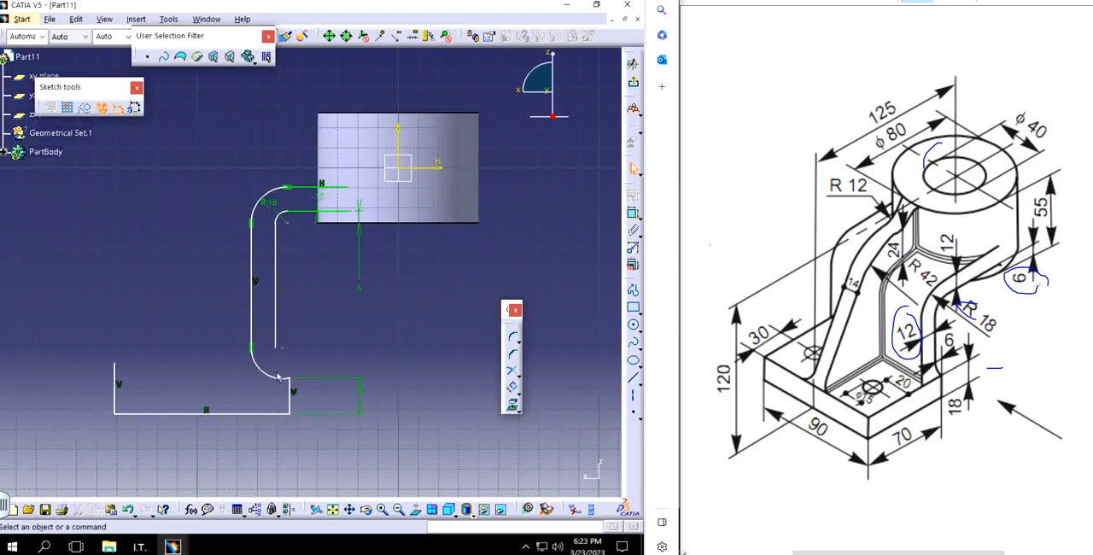
Step: Delete the arc joining the arm's outer vertical line to the base's short vertical edge
left_click_drag(264, 372, 272, 373)
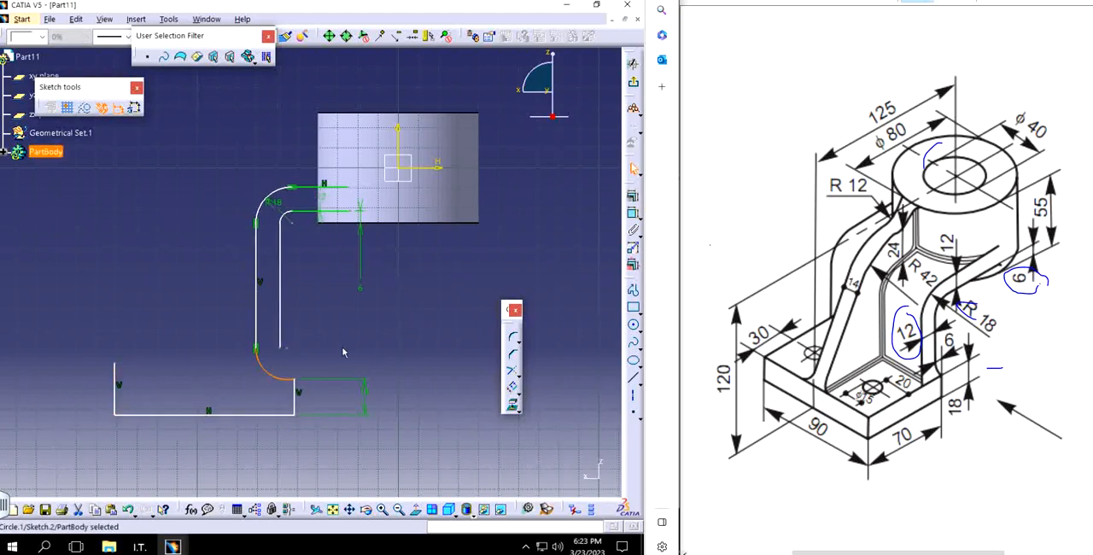
left_click(276, 373)
key("Delete")
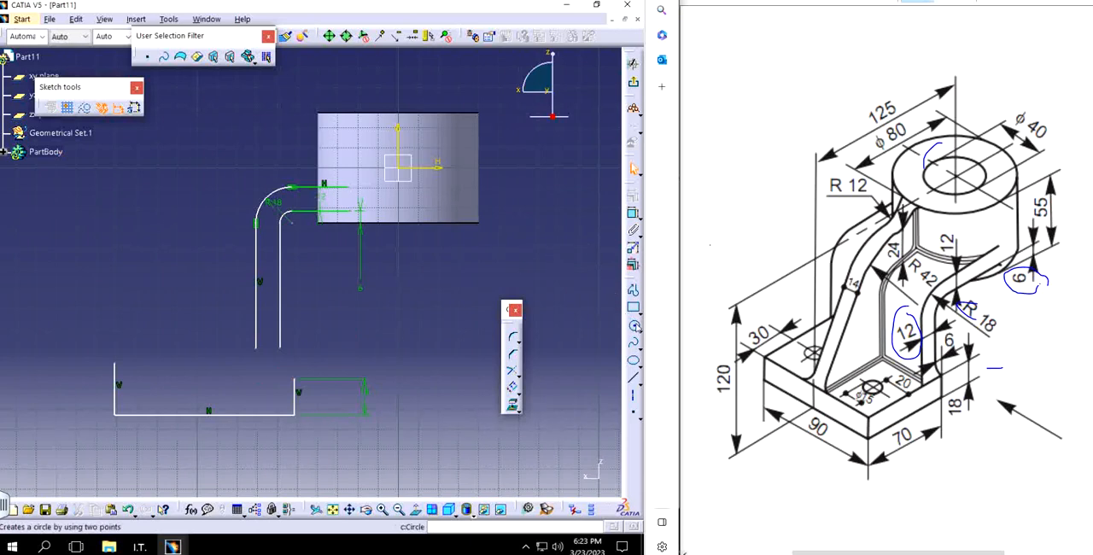
left_click(633, 324)
left_click(637, 329)
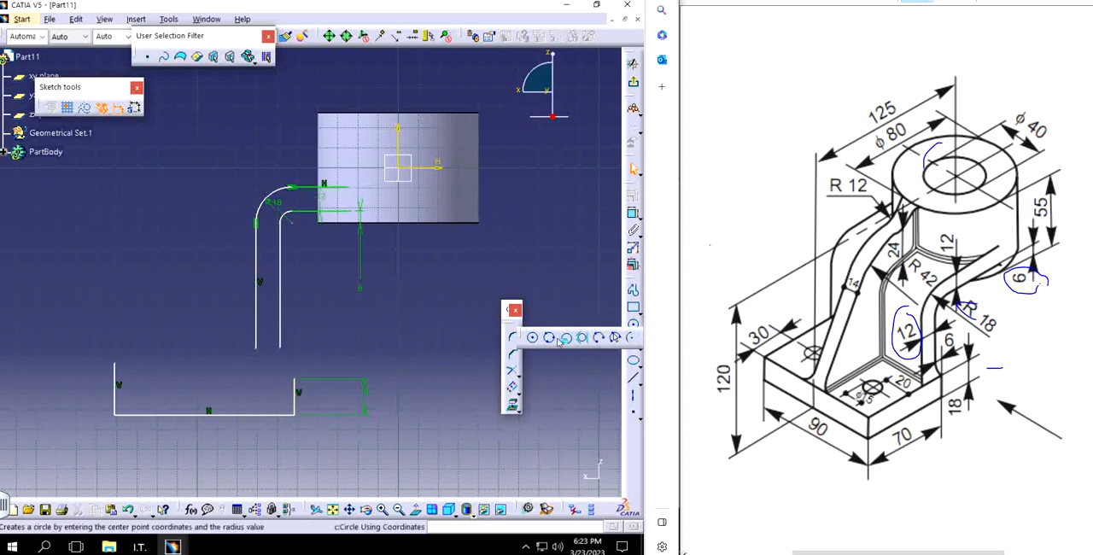
left_click(602, 338)
left_click(255, 348)
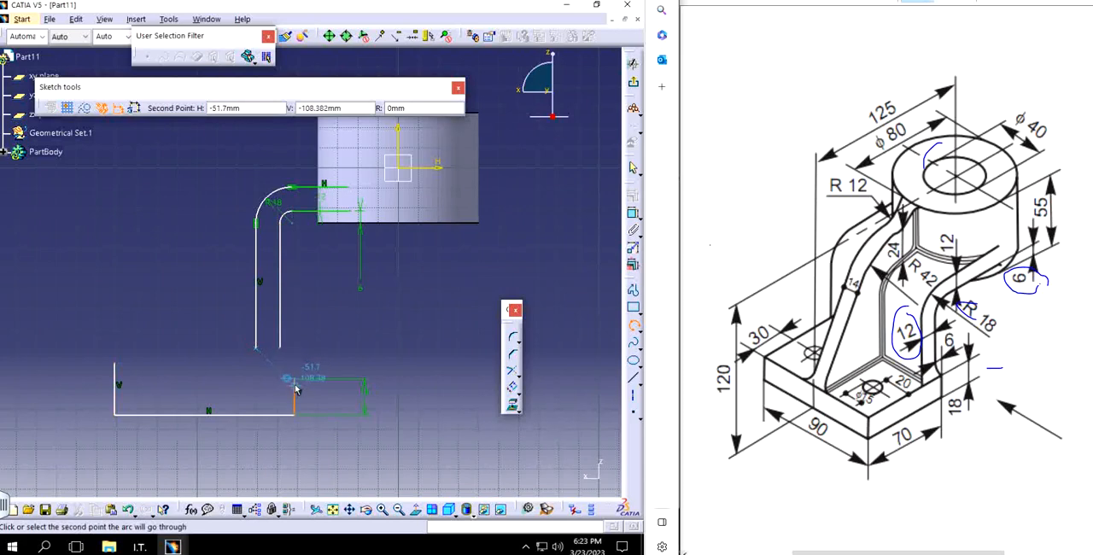
left_click(294, 387)
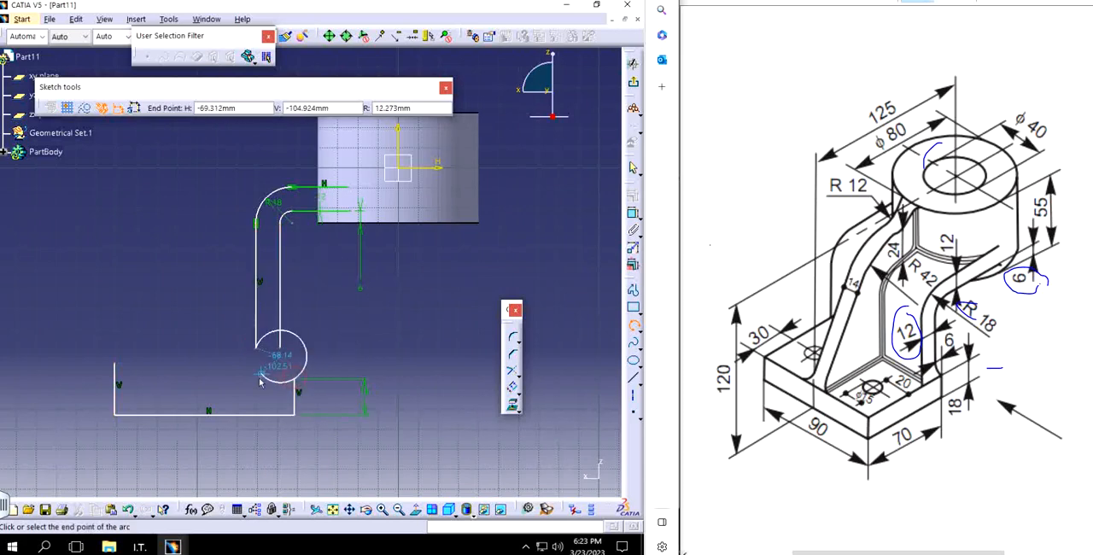
key("Escape")
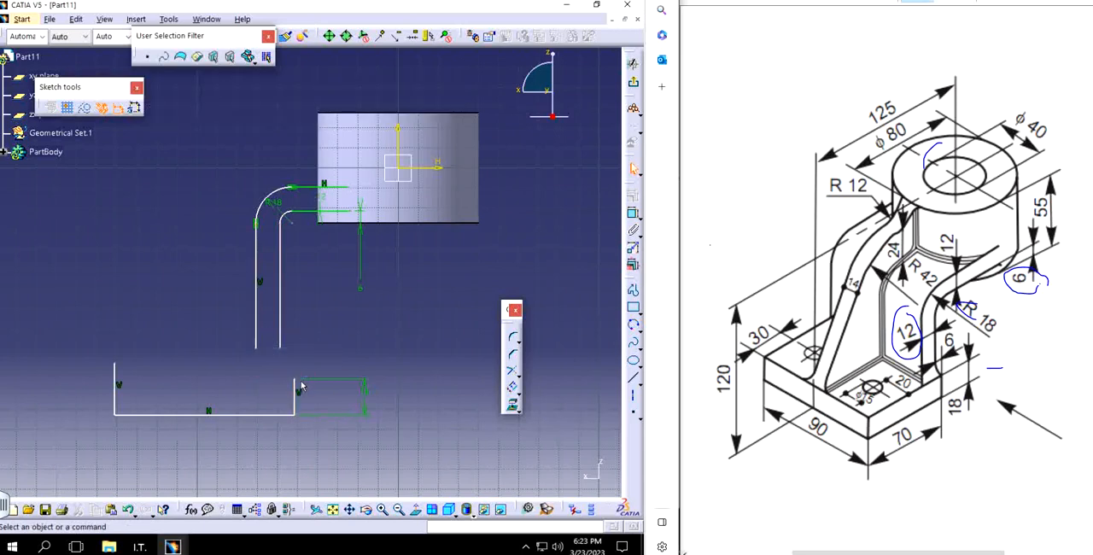
Step: Draw a three-point arc of about 28 mm radius from the arm's outer vertical line to the upper end of the base's short edge
left_click(632, 325)
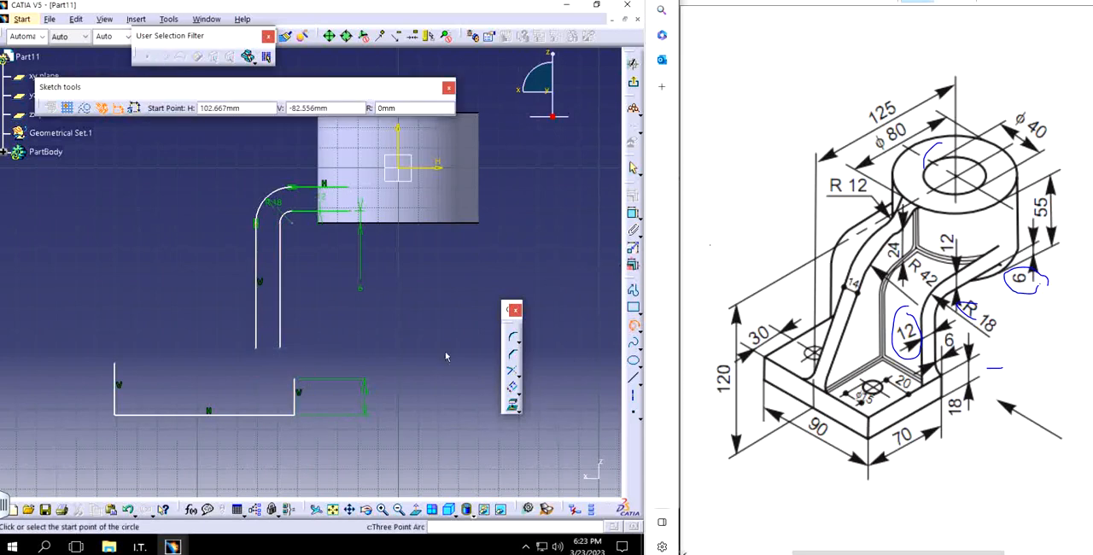
left_click(261, 347)
left_click(285, 362)
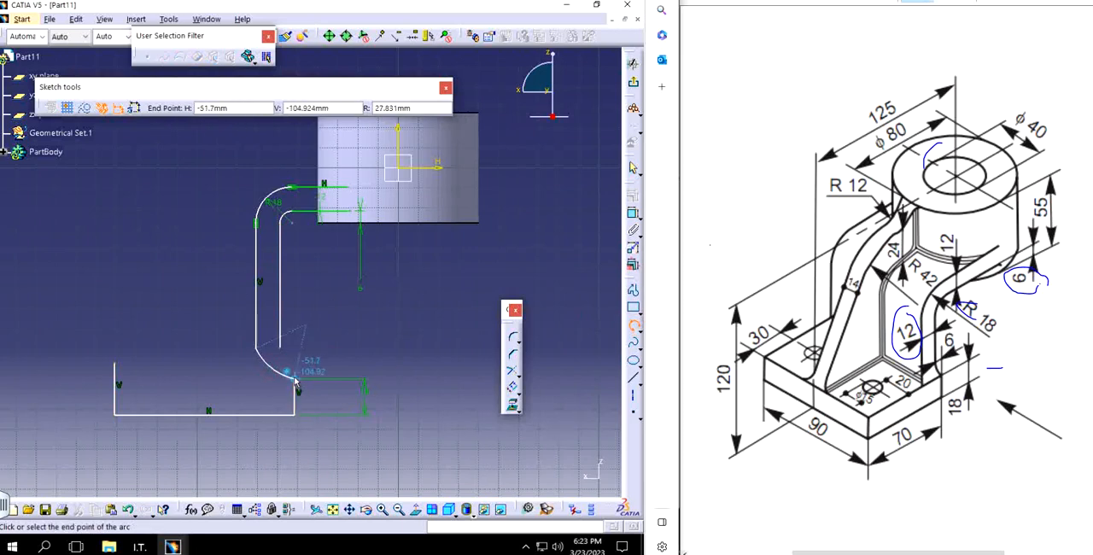
left_click(297, 381)
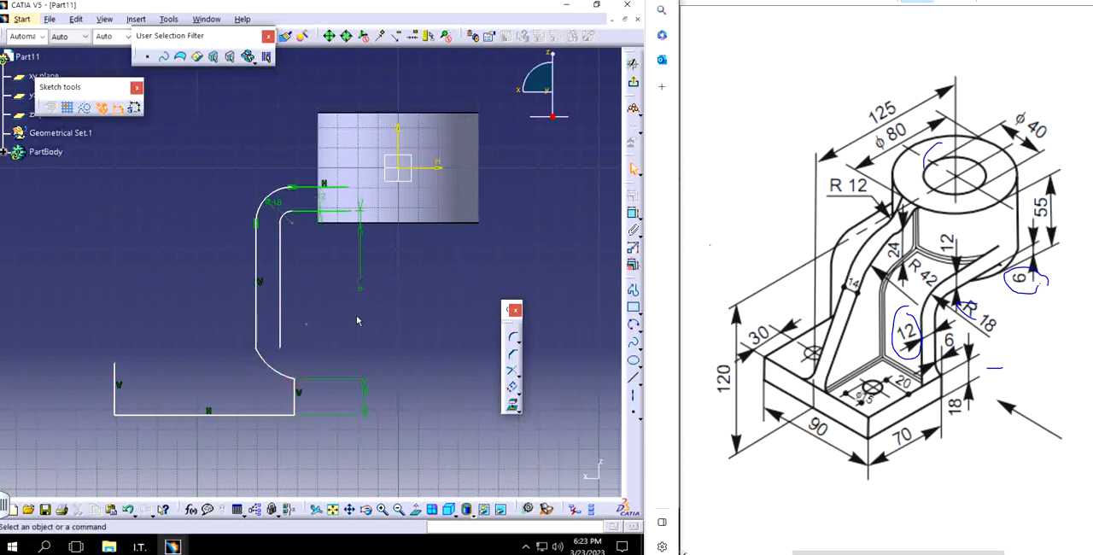
Step: Constrain the new arc to be tangent to the arm's outer vertical line
left_click(274, 369)
left_click(256, 313, "ctrl")
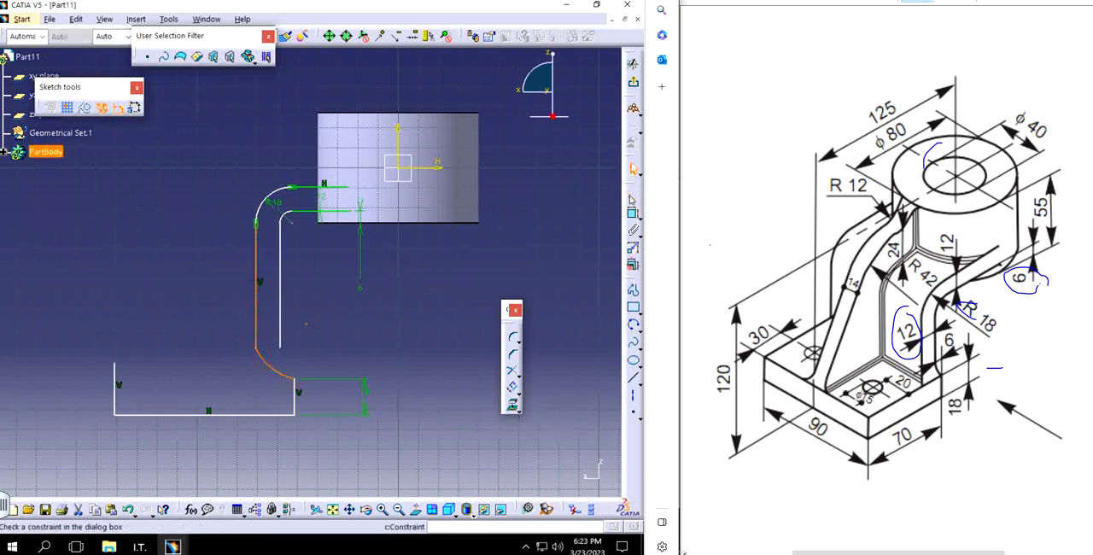
left_click(511, 403)
left_click(549, 339)
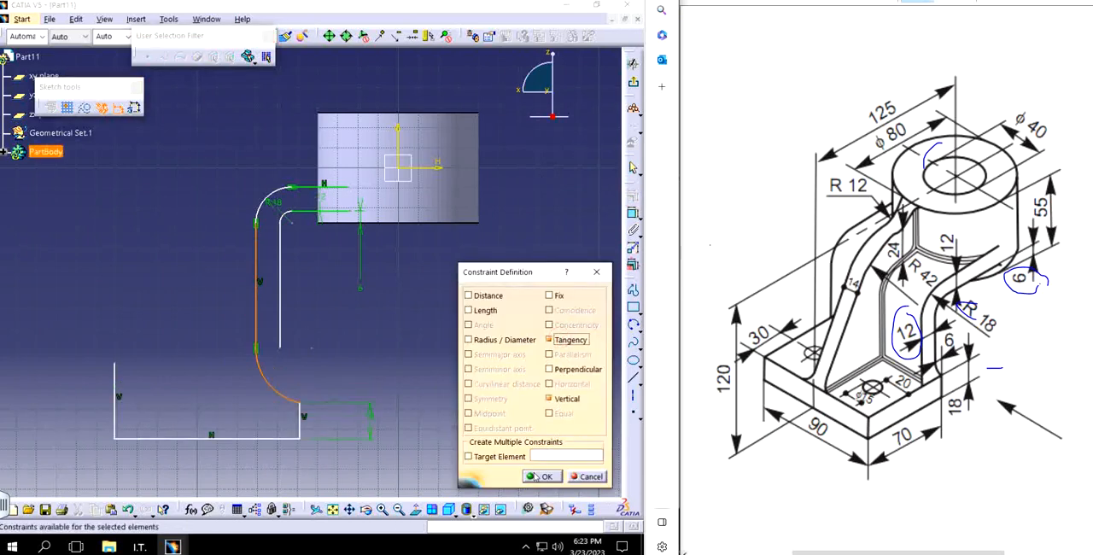
left_click(536, 475)
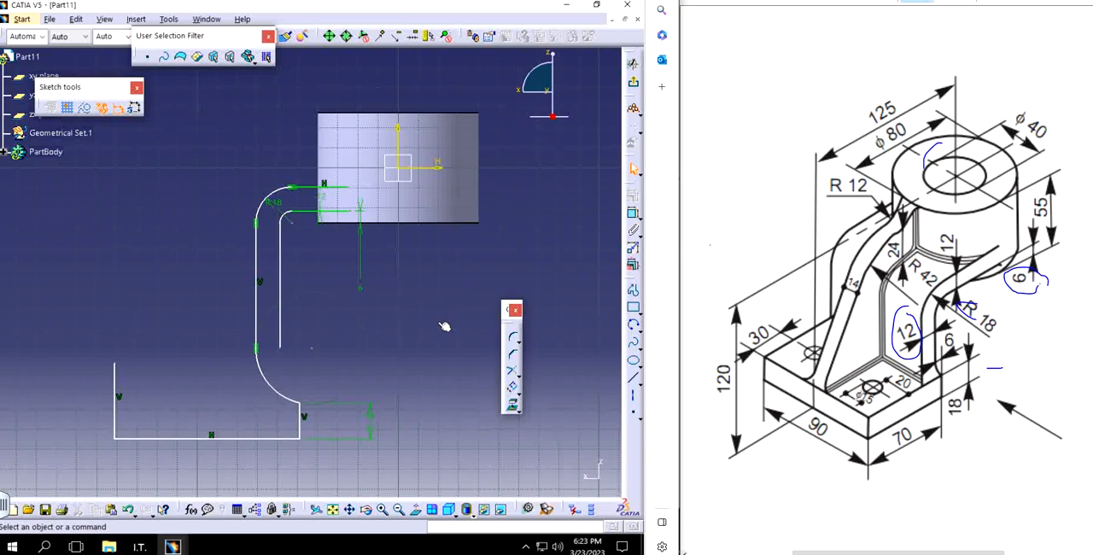
Step: Delete the tangent arc between the arm's outer vertical line and the base's short edge
left_click(260, 361)
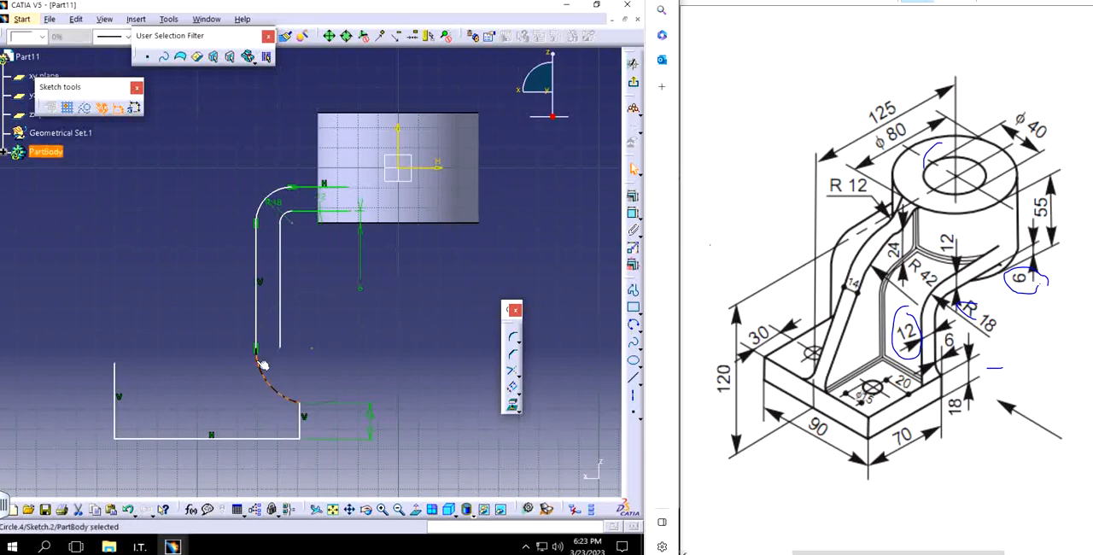
key("Delete")
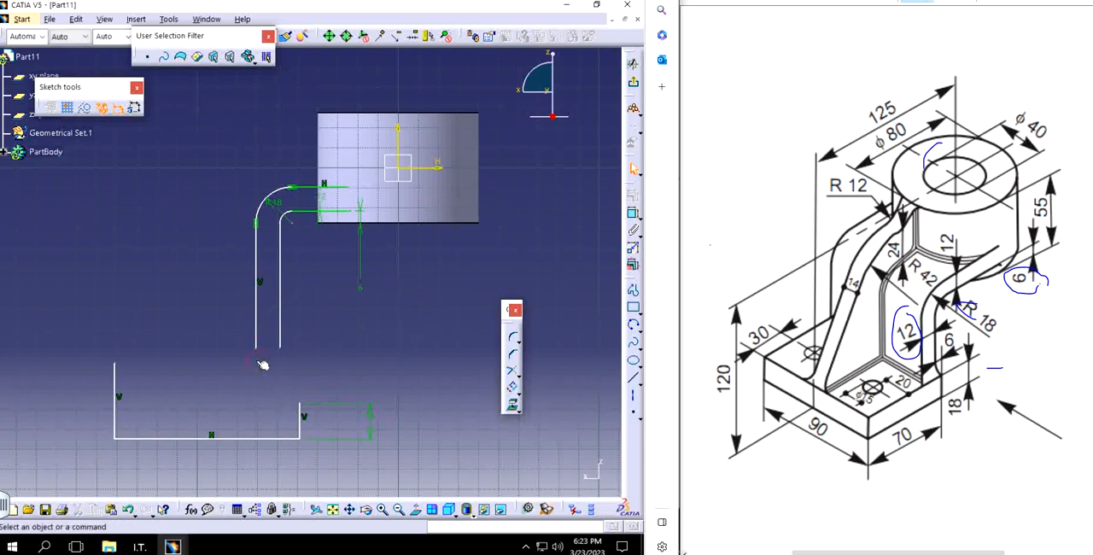
left_click(633, 325)
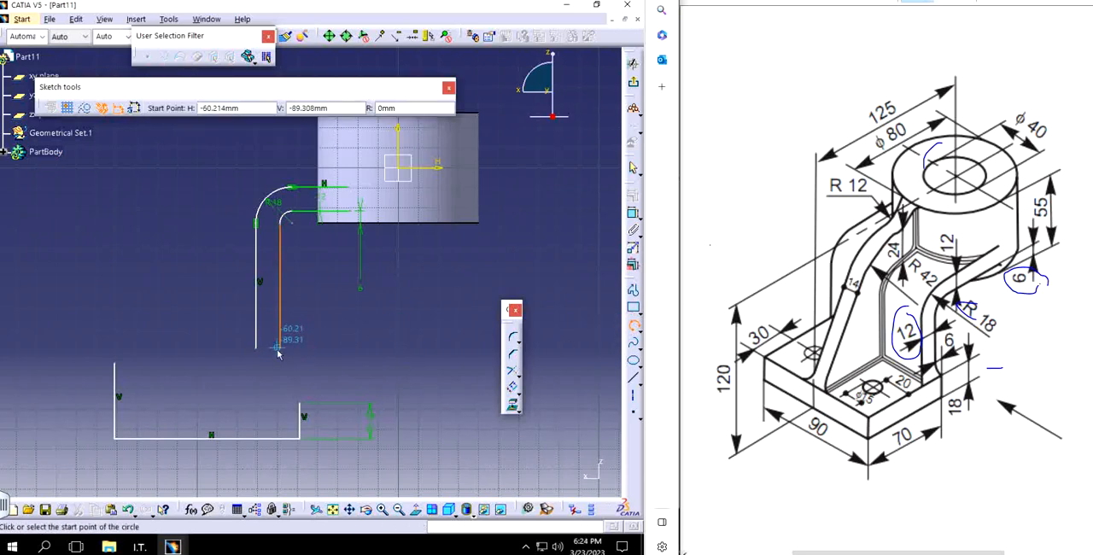
left_click(284, 347)
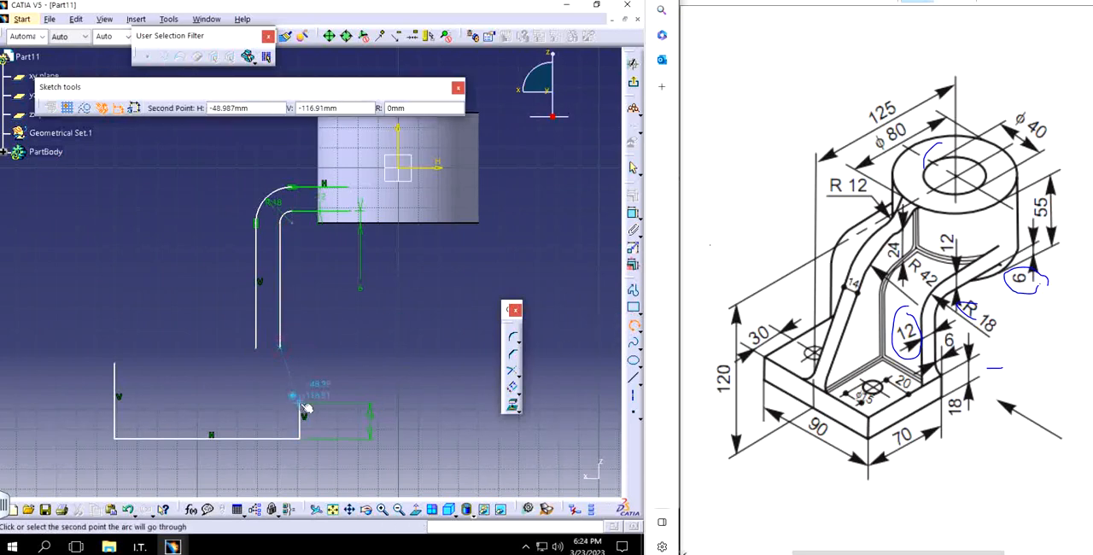
key("Escape")
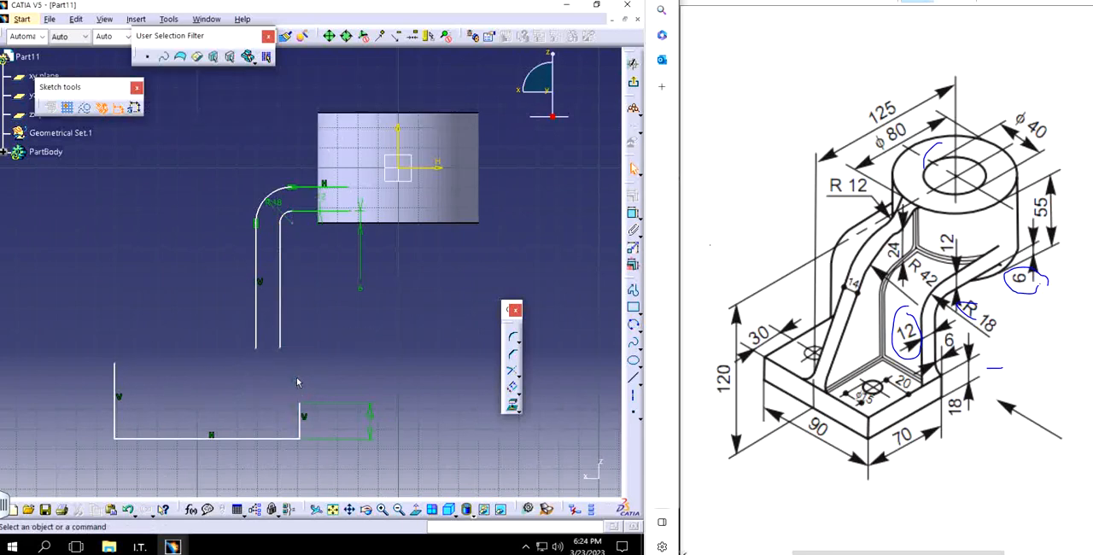
Step: Draw a three-point arc of about 80 mm radius from the arm's inner vertical line to the upper end of the base's short edge
left_click(633, 326)
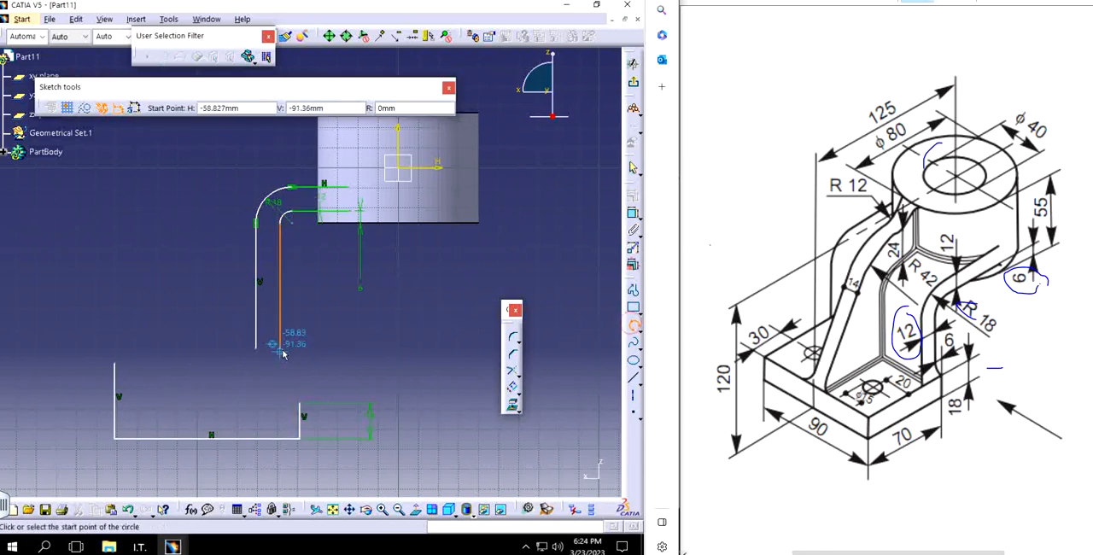
left_click(283, 348)
left_click(292, 365)
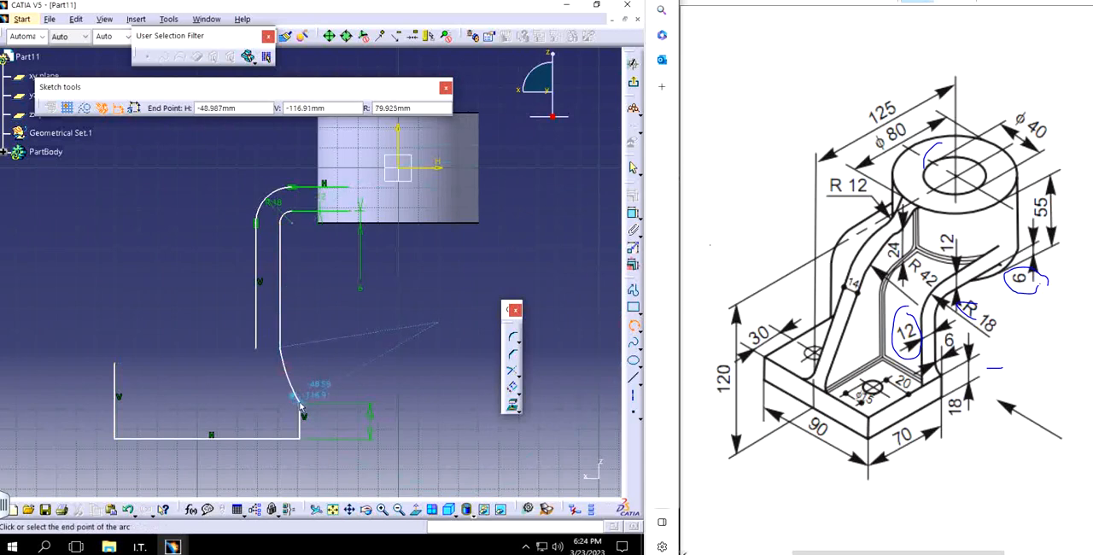
left_click(303, 408)
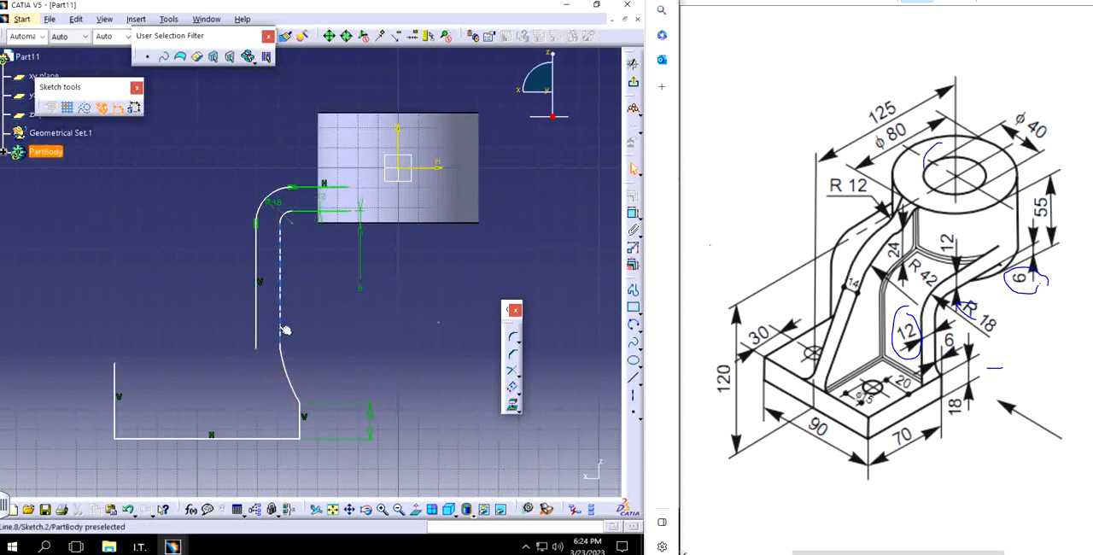
Step: Constrain the arc to be tangent to the arm's inner vertical line
left_click(278, 343)
left_click(288, 369, "ctrl")
left_click(633, 197)
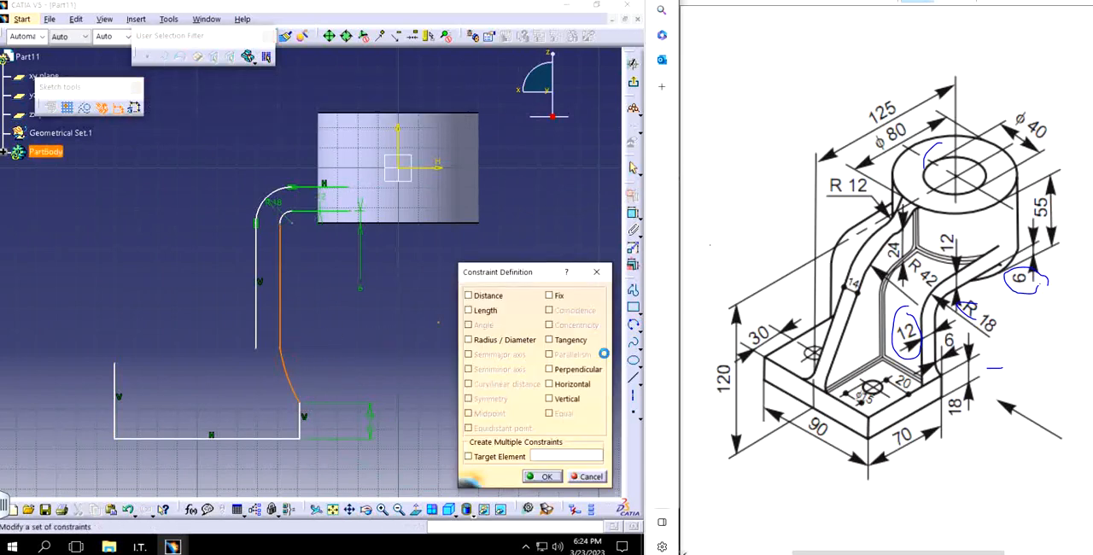
left_click(549, 340)
left_click(546, 476)
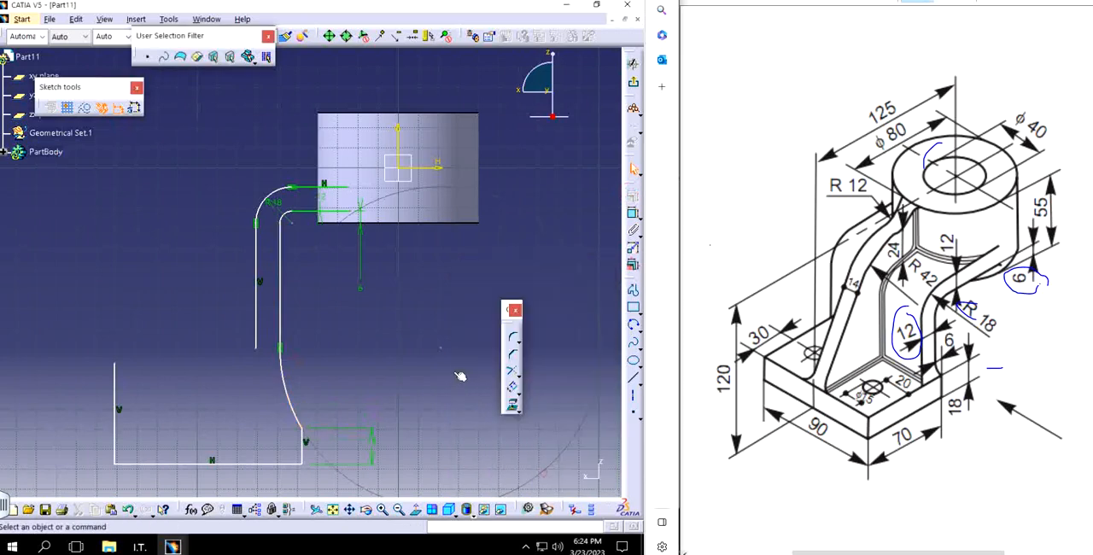
Step: Dimension the radius of the arc between the arm's inner line and the base, and set it to 6 mm
mouse_move(439, 361)
middle_mouse_down("ctrl")
mouse_move(418, 337)
mouse_move(395, 337)
middle_mouse_up("ctrl")
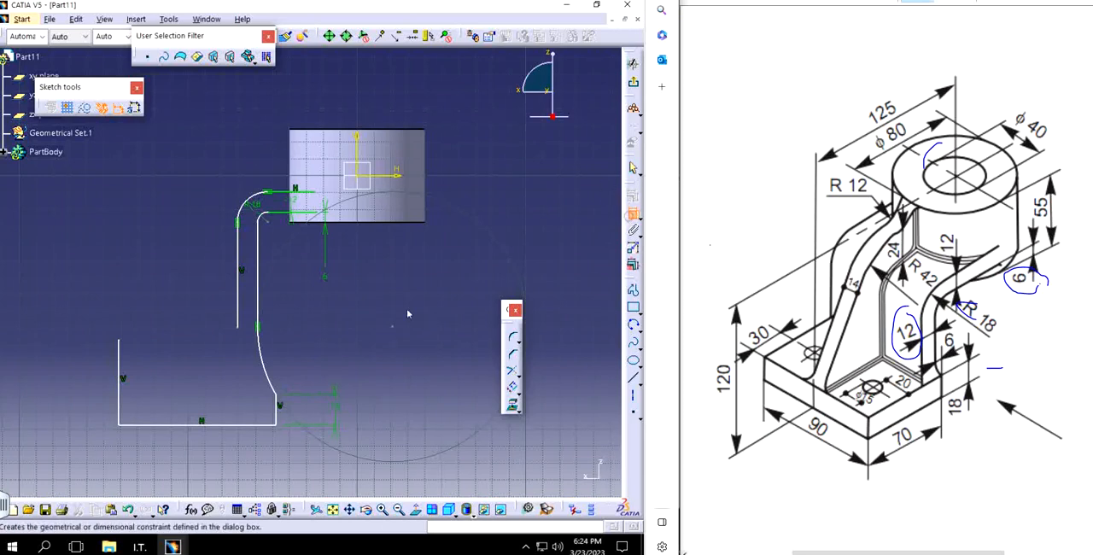
left_click(632, 212)
left_click(268, 362)
left_click(290, 347)
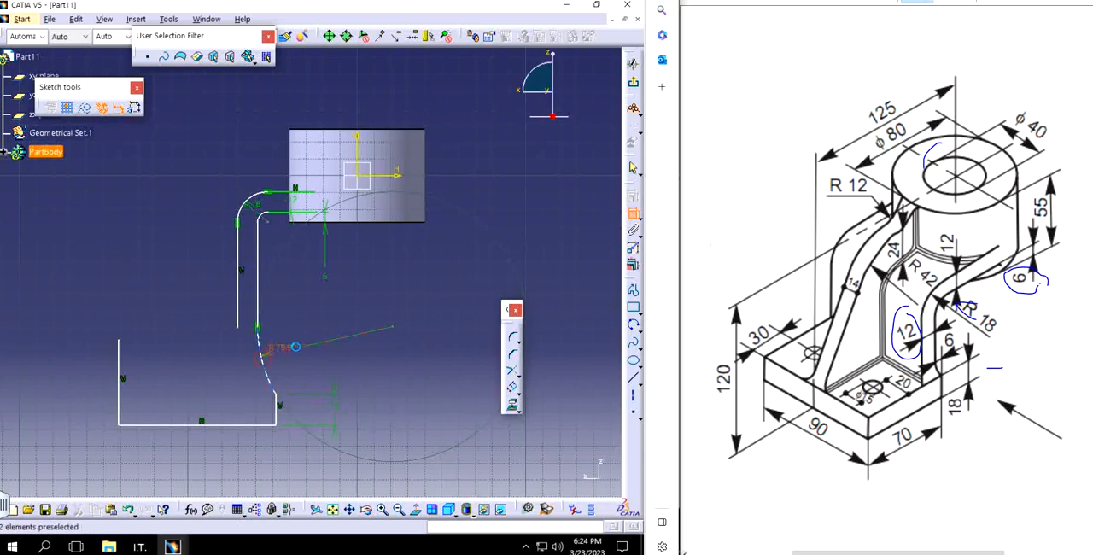
double_click(295, 349)
type("6")
key("Return")
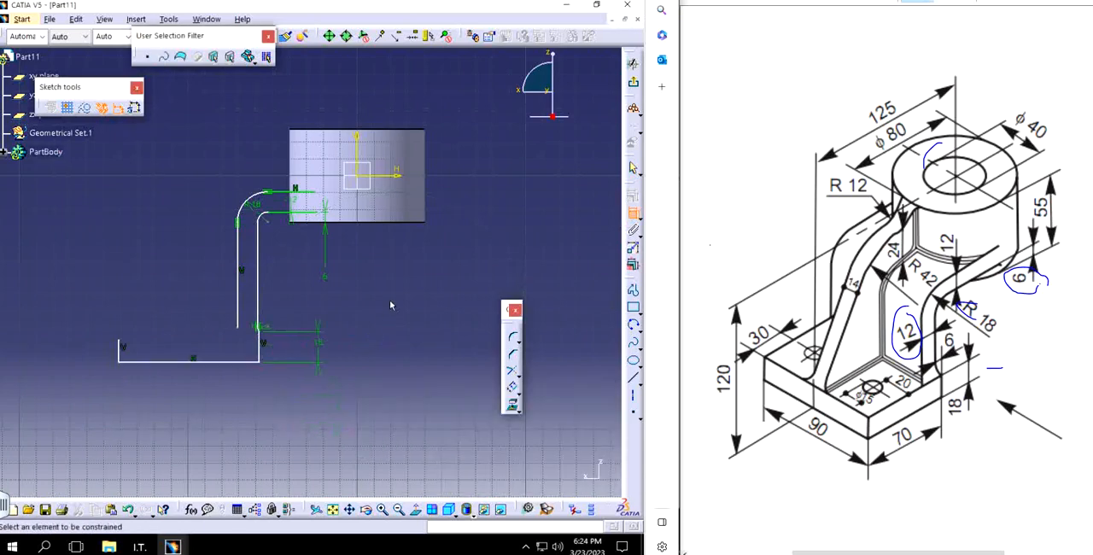
Step: Dimension the horizontal offset between the base's short vertical edge and the arm's inner vertical line, and set it to 6 mm
middle_click_drag(300, 365, 296, 262)
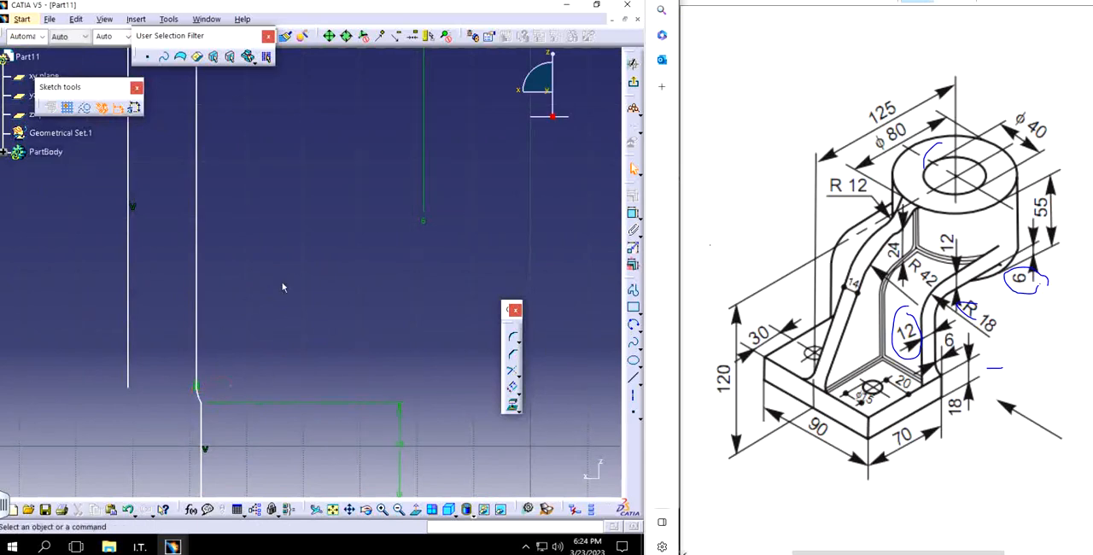
left_click(632, 210)
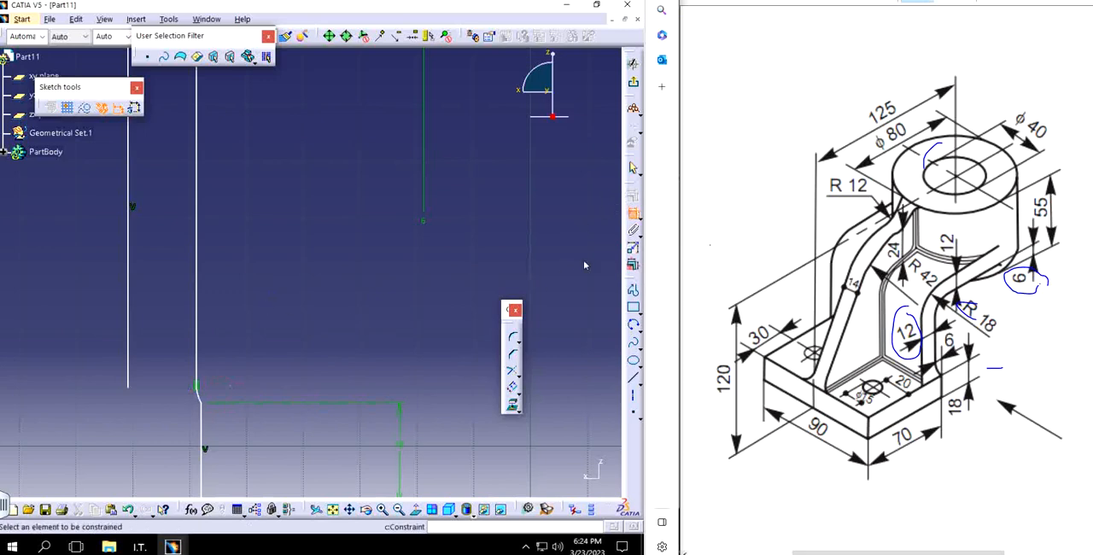
left_click(202, 426)
left_click(197, 321)
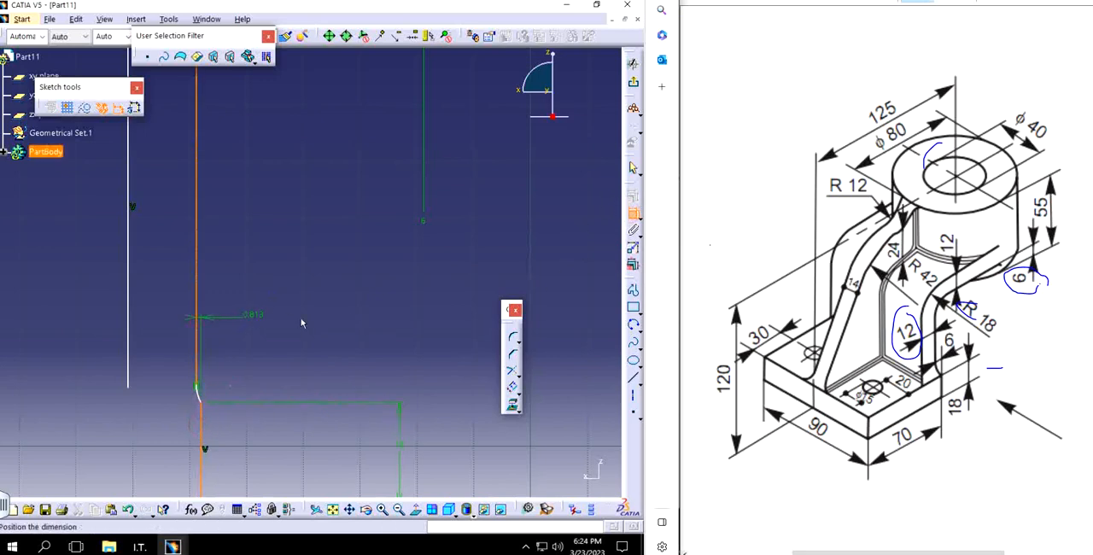
left_click(328, 316)
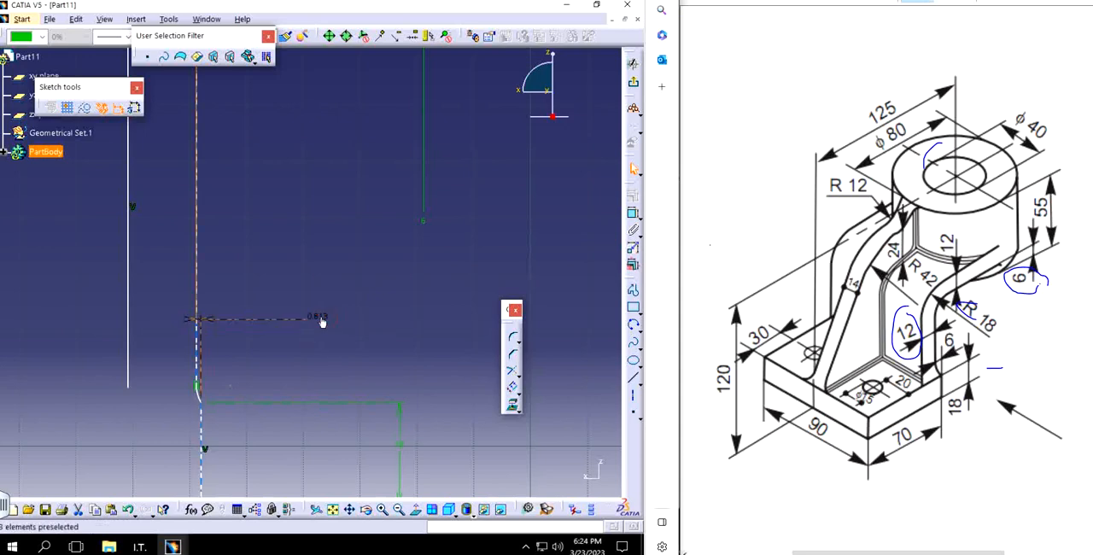
double_click(321, 317)
type("6mm")
key("Return")
Step: Move the arm's vertical lines out clear of the cylinder and shorten its lower horizontal line to end just inside the cylinder
mouse_move(312, 244)
middle_mouse_down()
mouse_move(373, 335)
mouse_move(330, 345)
mouse_move(329, 324)
middle_mouse_up()
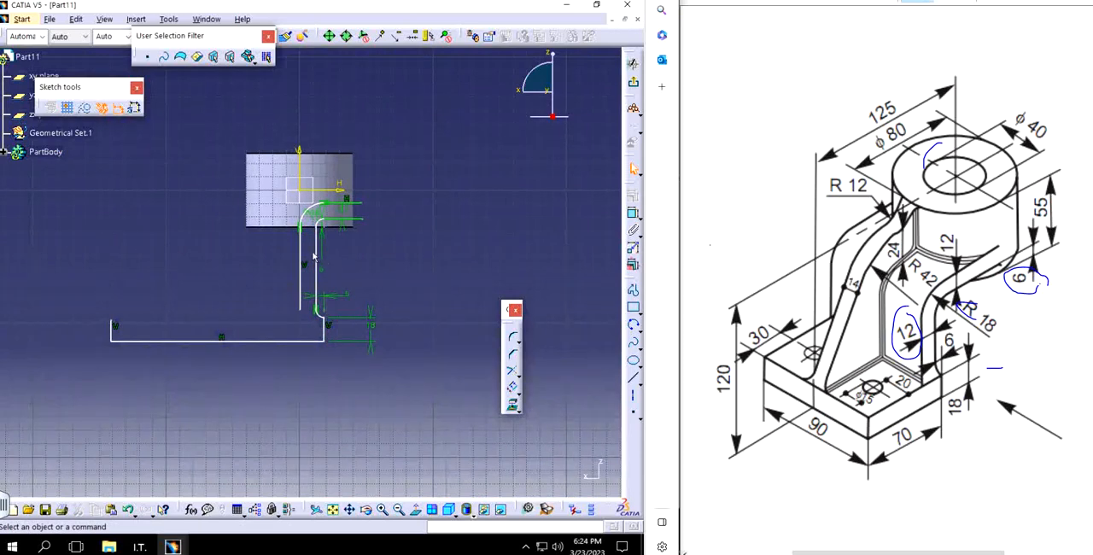
left_click_drag(316, 250, 199, 248)
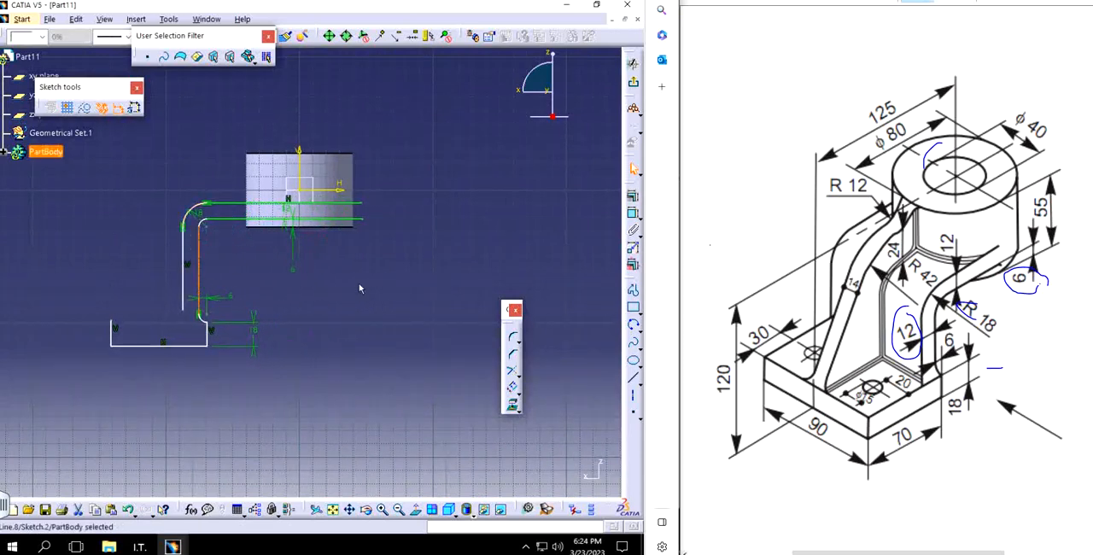
left_click_drag(363, 220, 253, 219)
mouse_move(340, 258)
middle_mouse_down()
mouse_move(368, 262)
mouse_move(370, 239)
middle_mouse_up()
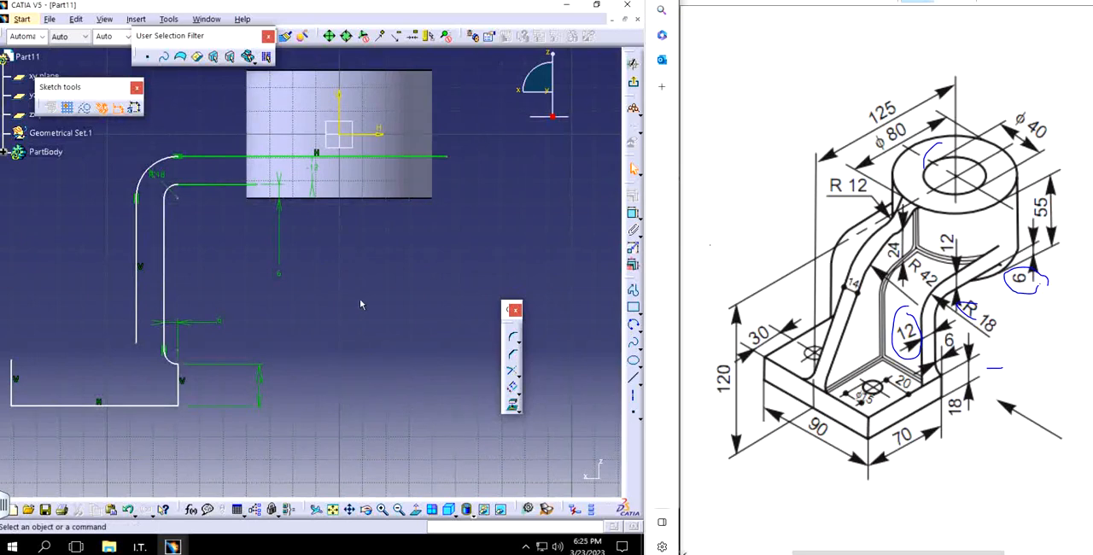
left_click(632, 213)
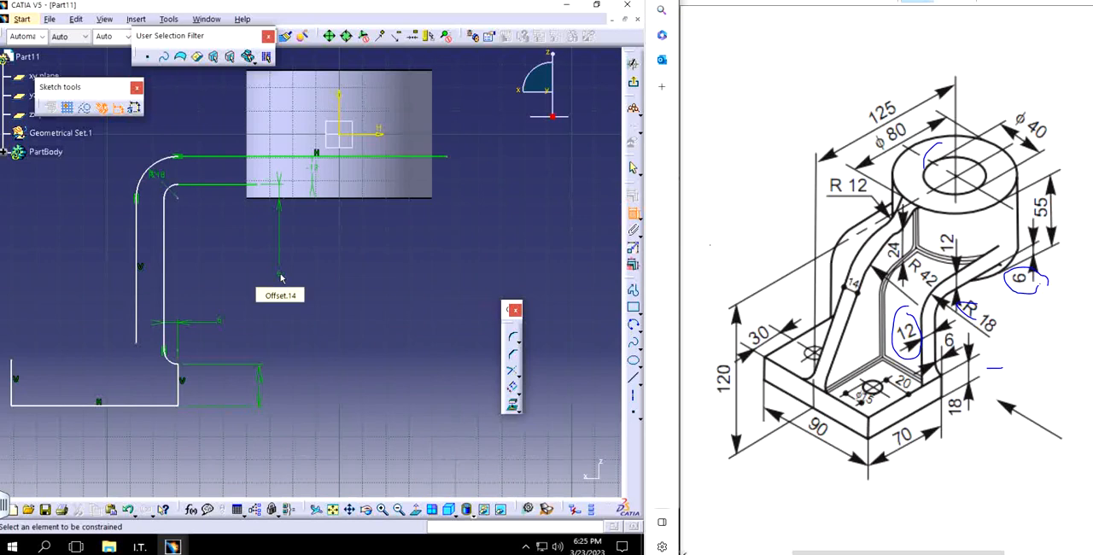
middle_click_drag(301, 221, 335, 263)
middle_click_drag(307, 352, 351, 308)
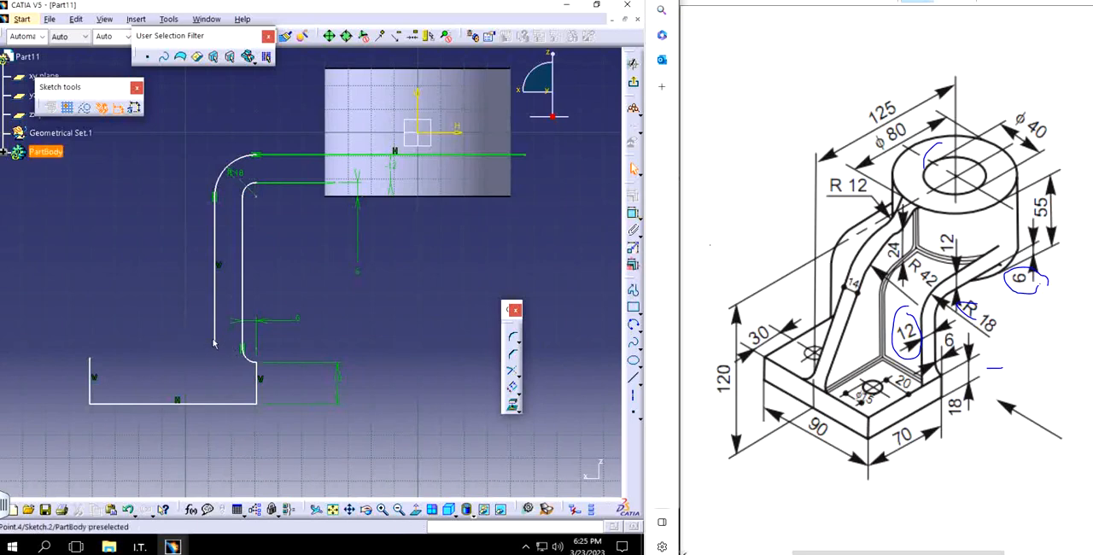
Step: Level the free ends of the arm's outer line and the base's far edge with the base's top, and join them with a horizontal line
left_click_drag(214, 344, 213, 363)
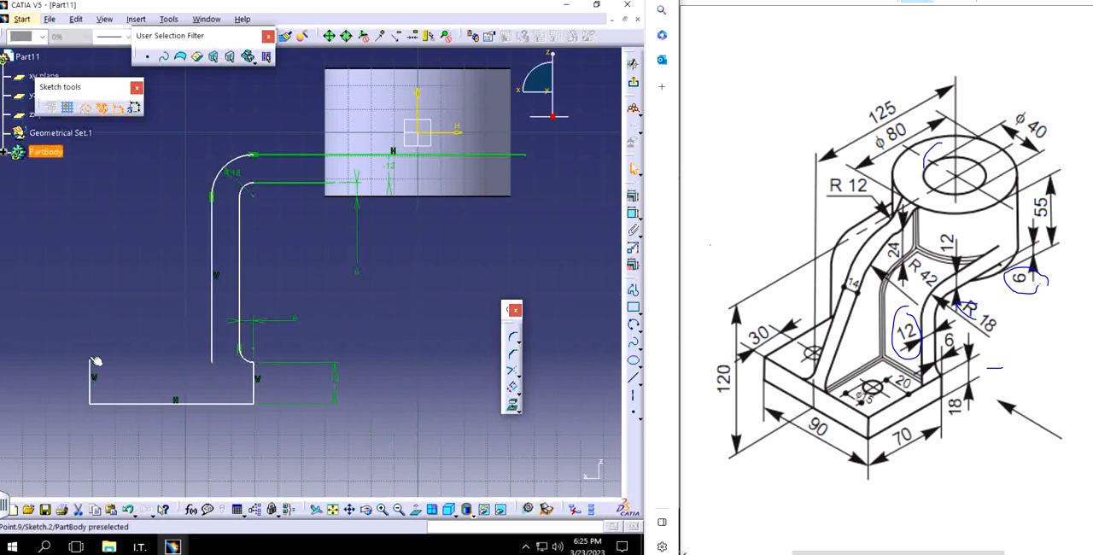
left_click_drag(90, 358, 90, 362)
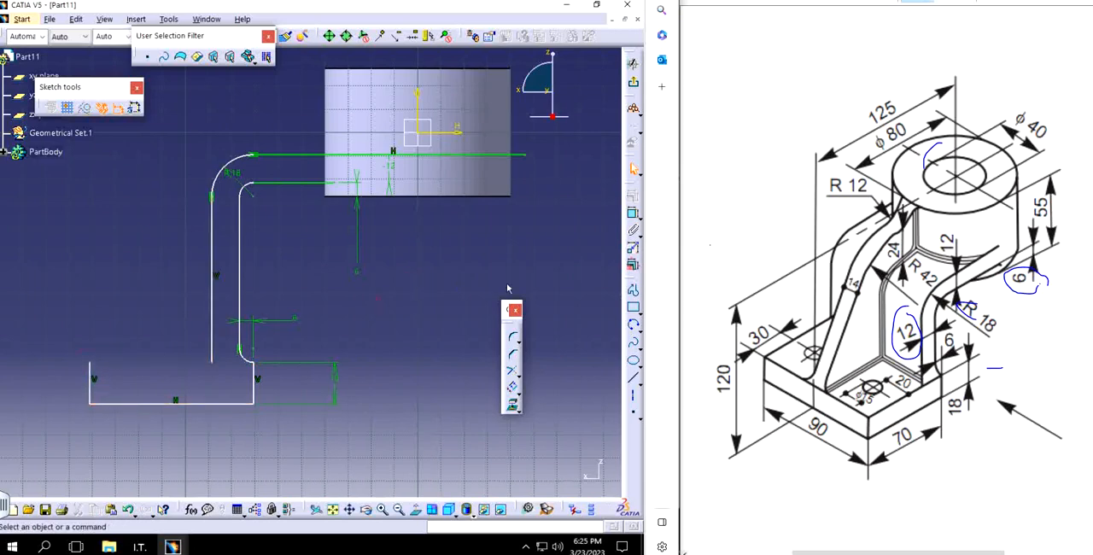
left_click(630, 290)
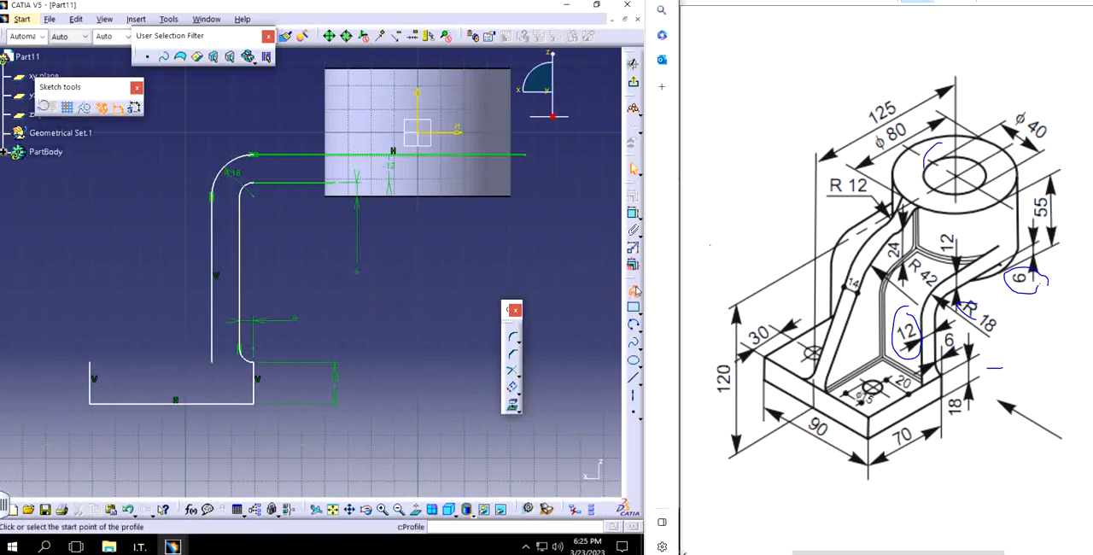
left_click(90, 364)
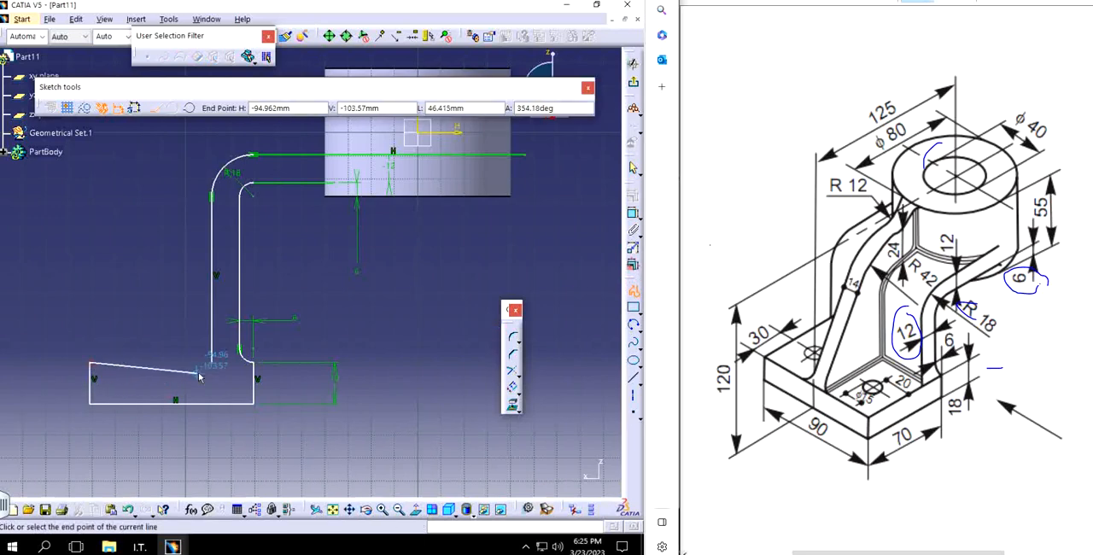
double_click(214, 362)
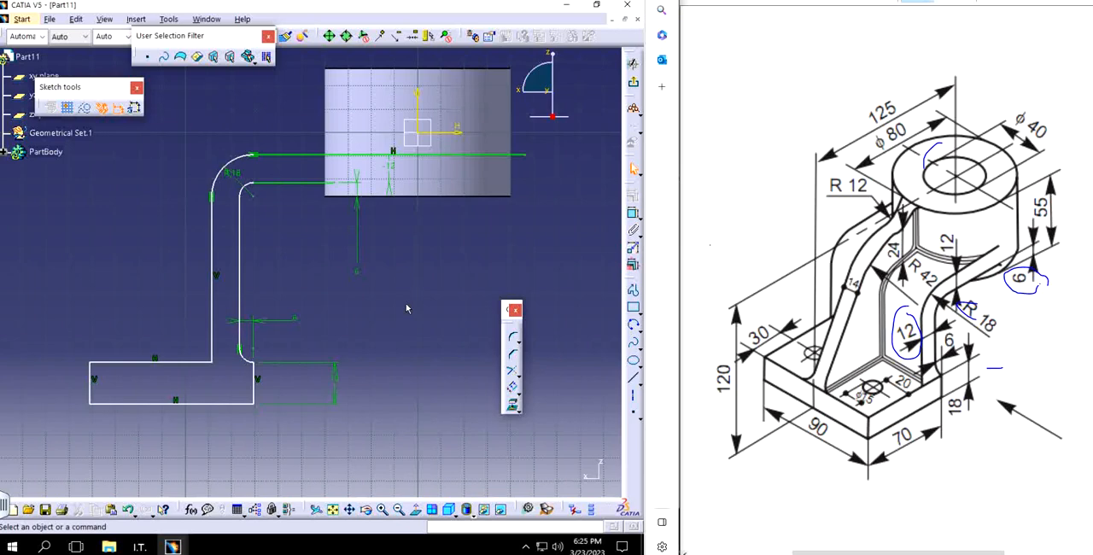
Step: Extend the arm's lower horizontal line further into the cylinder, past its centre axis
left_click_drag(338, 185, 450, 183)
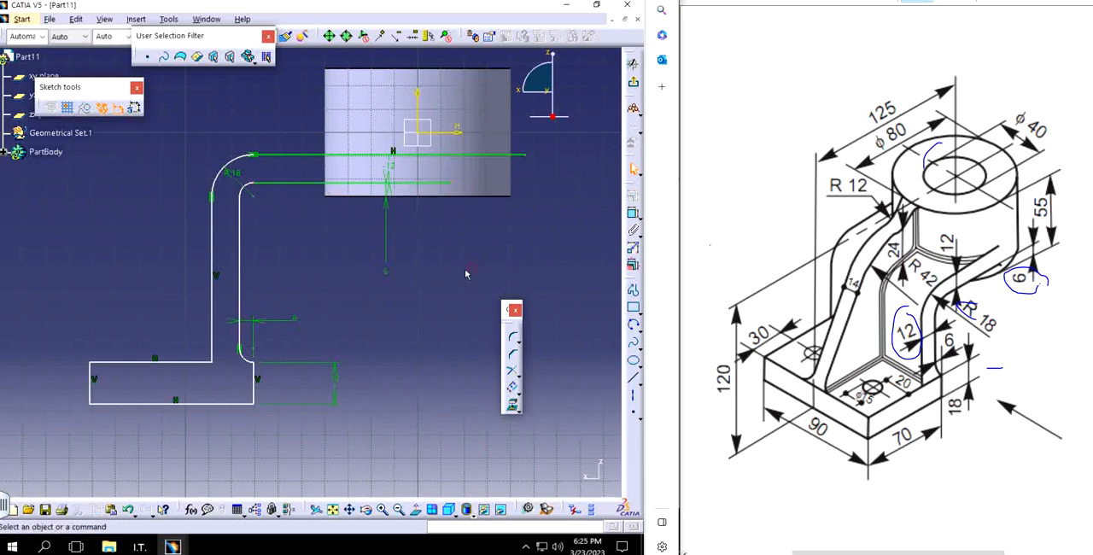
middle_click_drag(471, 270, 392, 317)
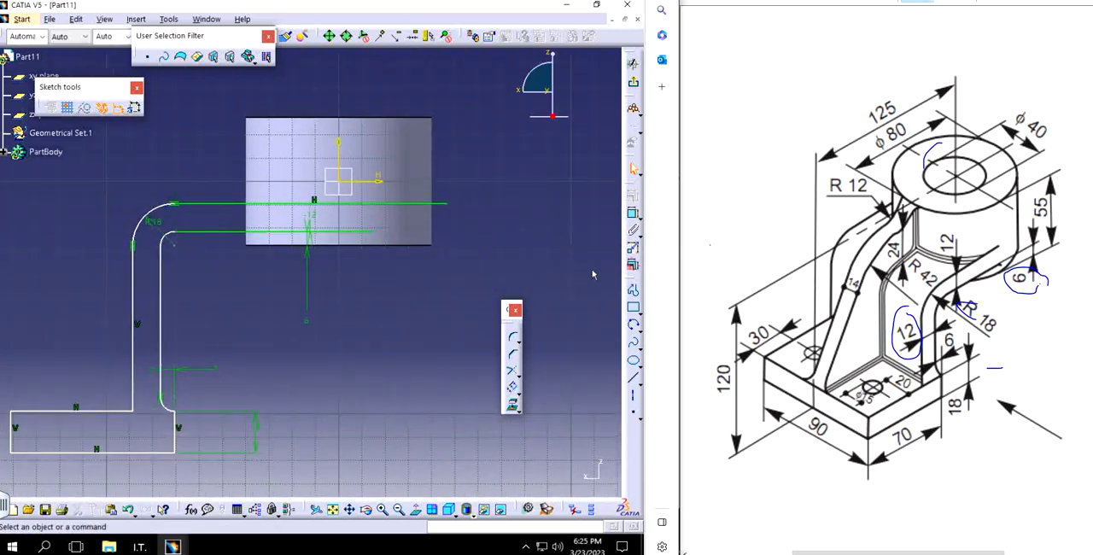
Step: Draw a vertical line about 55 mm long down the cylinder's axis, crossing both of the arm's horizontal lines
left_click(632, 291)
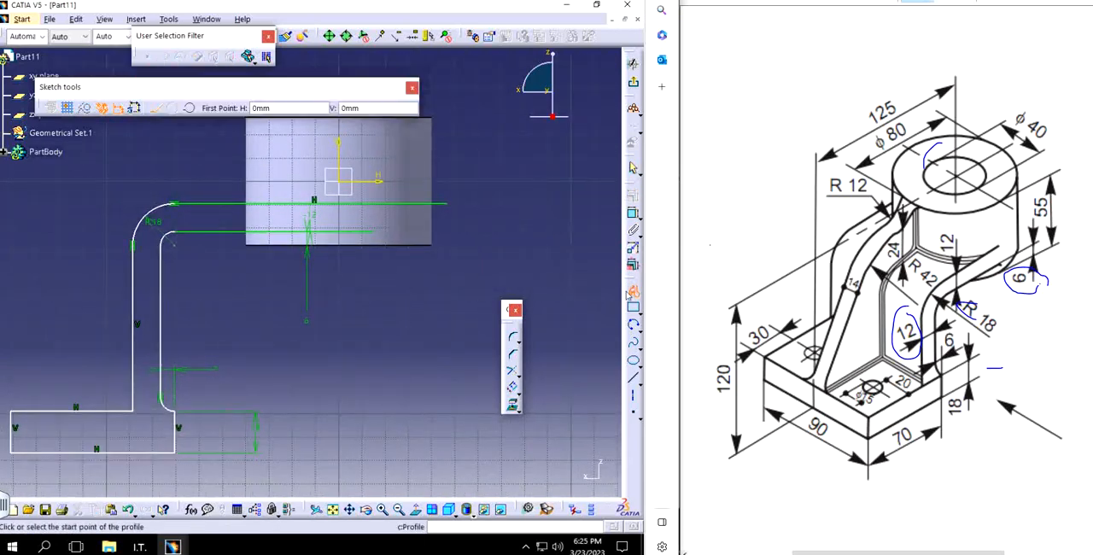
left_click(340, 151)
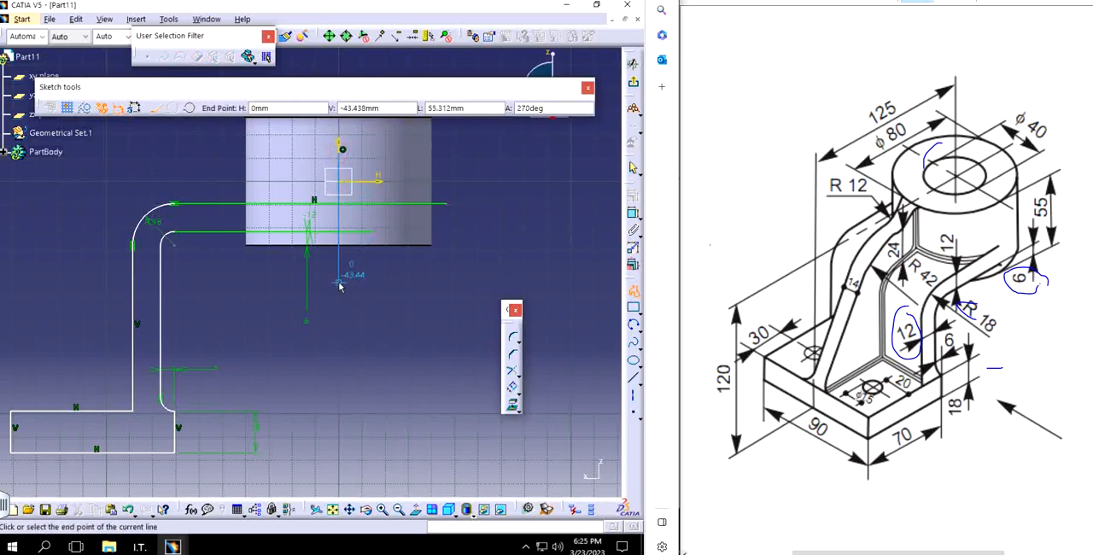
left_click(339, 285)
key("Escape")
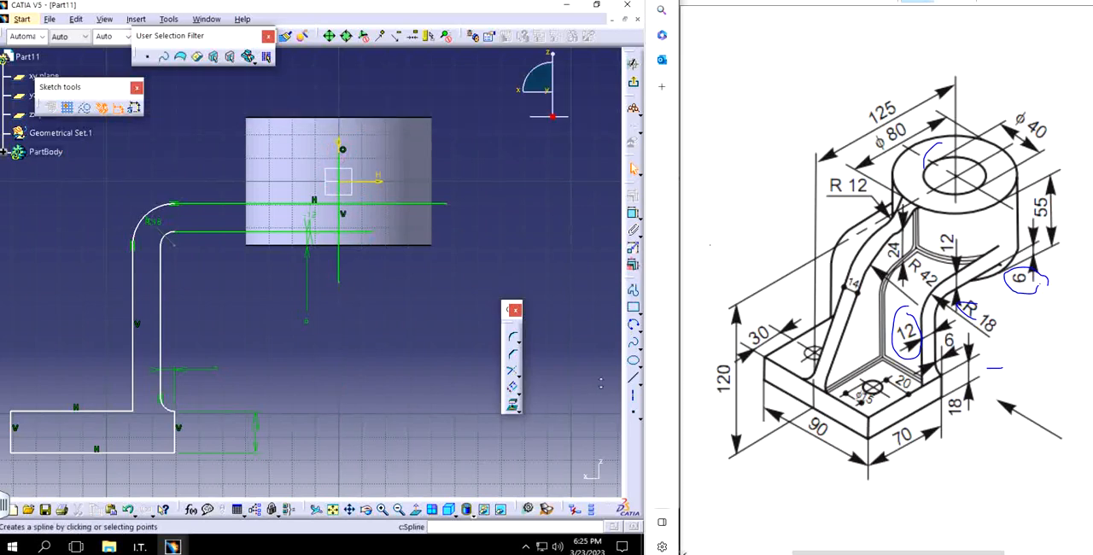
Step: Trim the arm's two horizontal lines at the cylinder's axis line and remove that line's overhanging ends
left_click(519, 378)
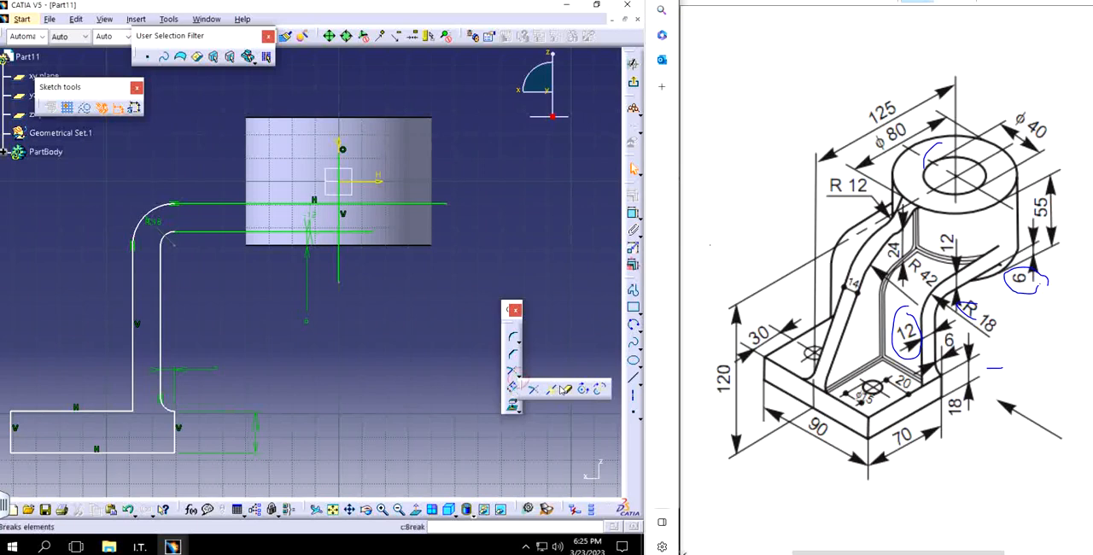
left_click(565, 388)
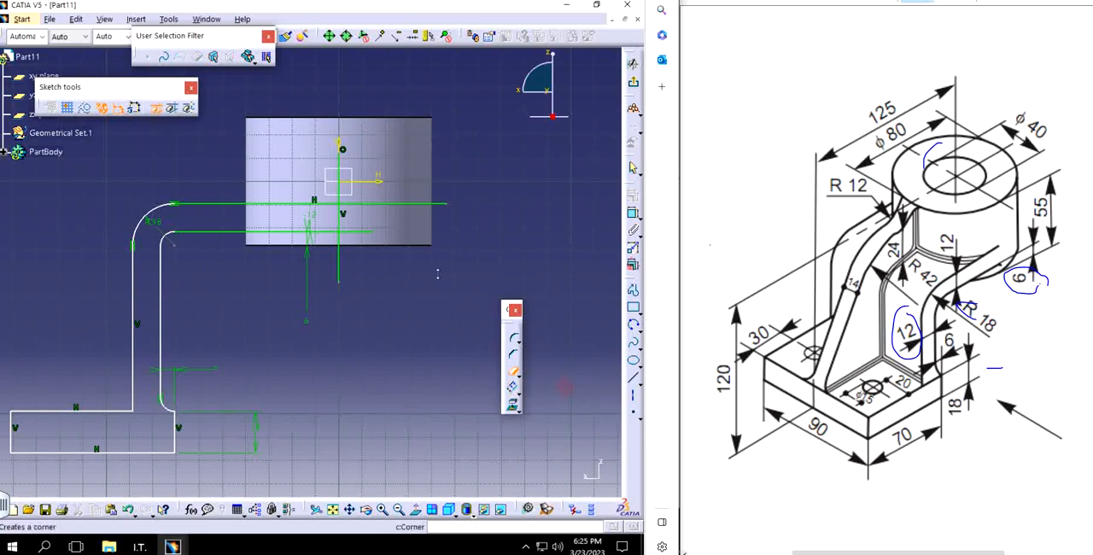
left_click(383, 204)
left_click(367, 230)
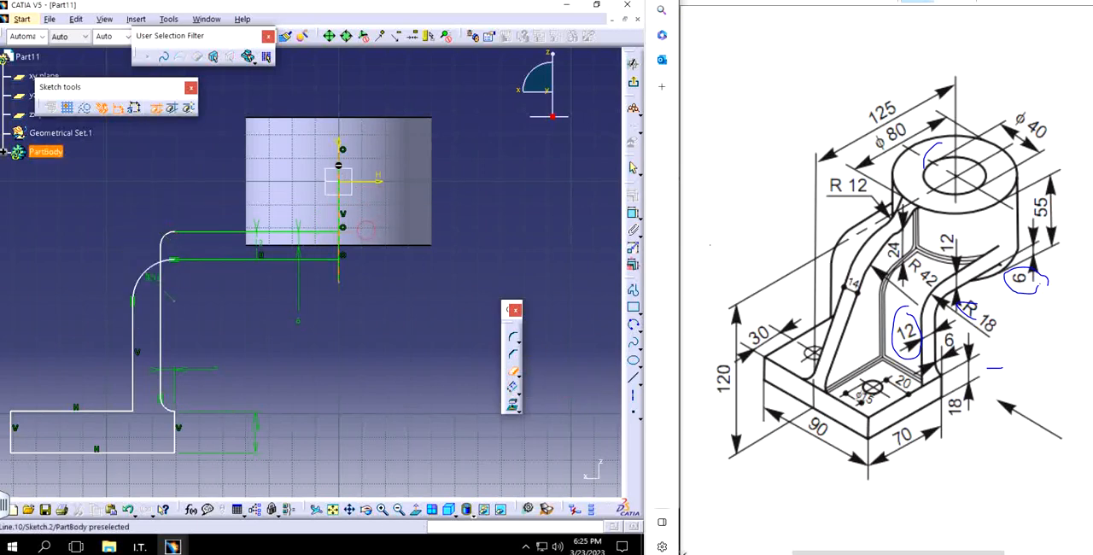
left_click(339, 170)
left_click(339, 272)
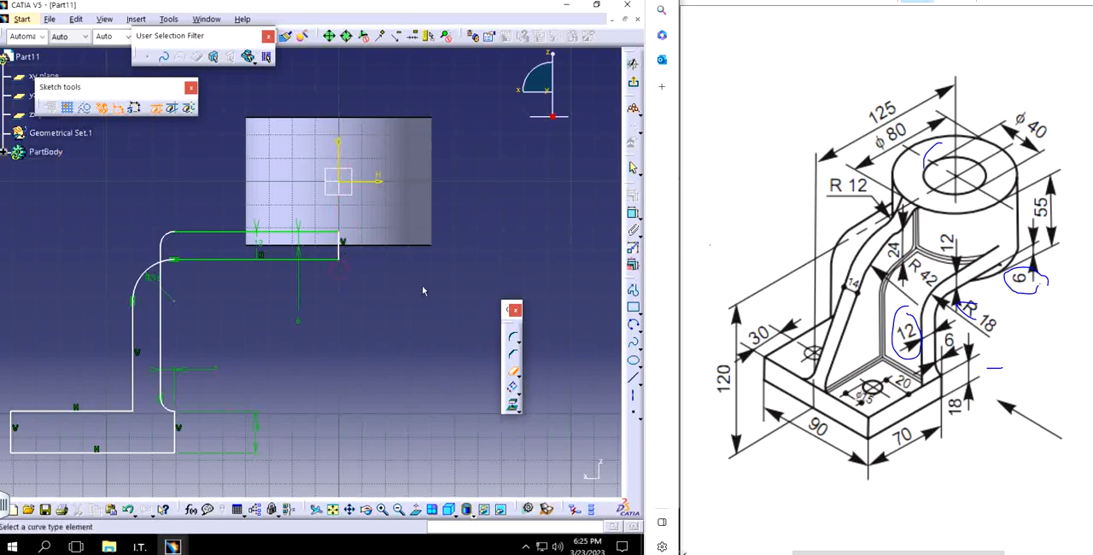
key("Escape")
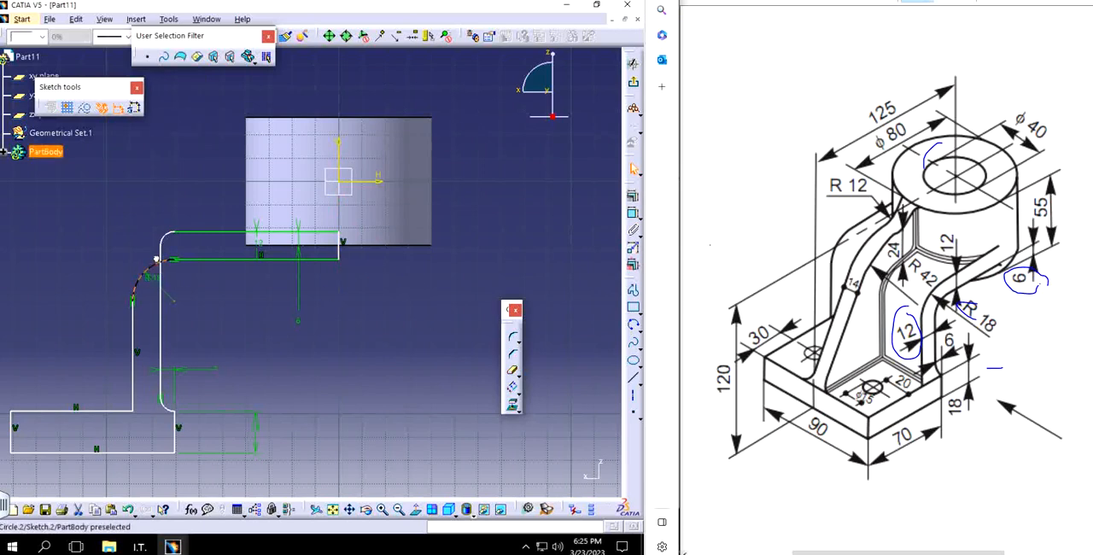
Step: Try moving the arm's outer bend, then undo the move and the trims at the arm's end
mouse_move(157, 260)
left_mouse_down()
mouse_move(149, 221)
mouse_move(146, 246)
left_mouse_up()
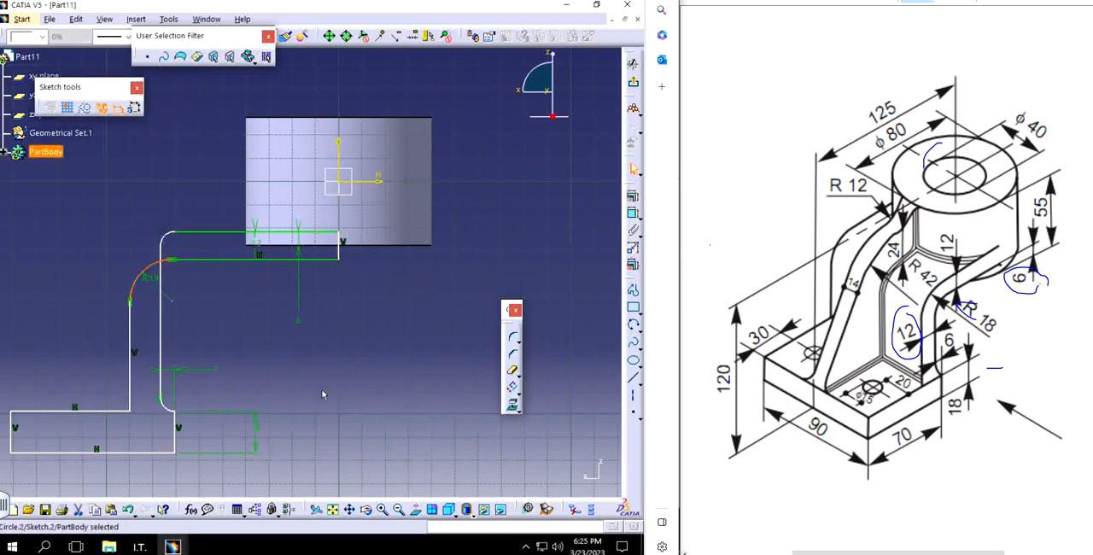
key("ctrl+z")
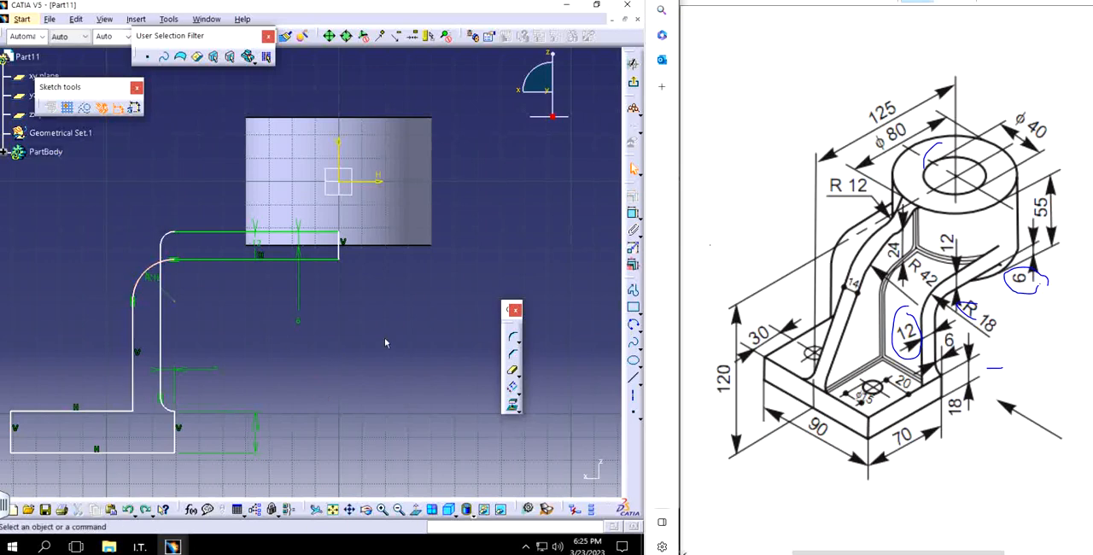
key("ctrl+z")
key("ctrl+z")
key("ctrl+z")
key("ctrl+z")
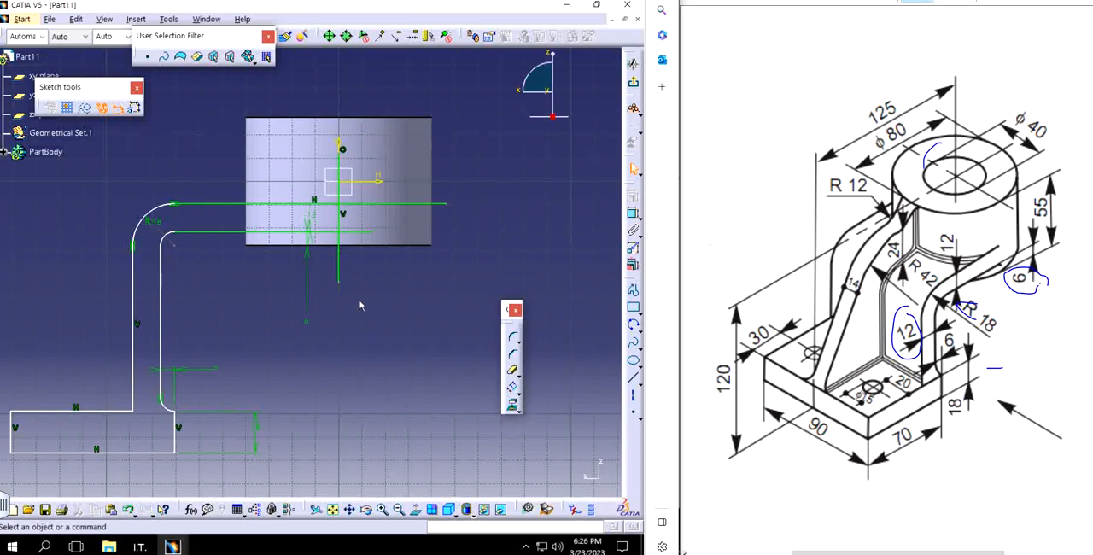
Step: Delete the arm's bend, horizontal lines and inner vertical, and draw a horizontal line about 66 mm long joined to the extended outer vertical line
left_click_drag(154, 158, 347, 309)
key("Delete")
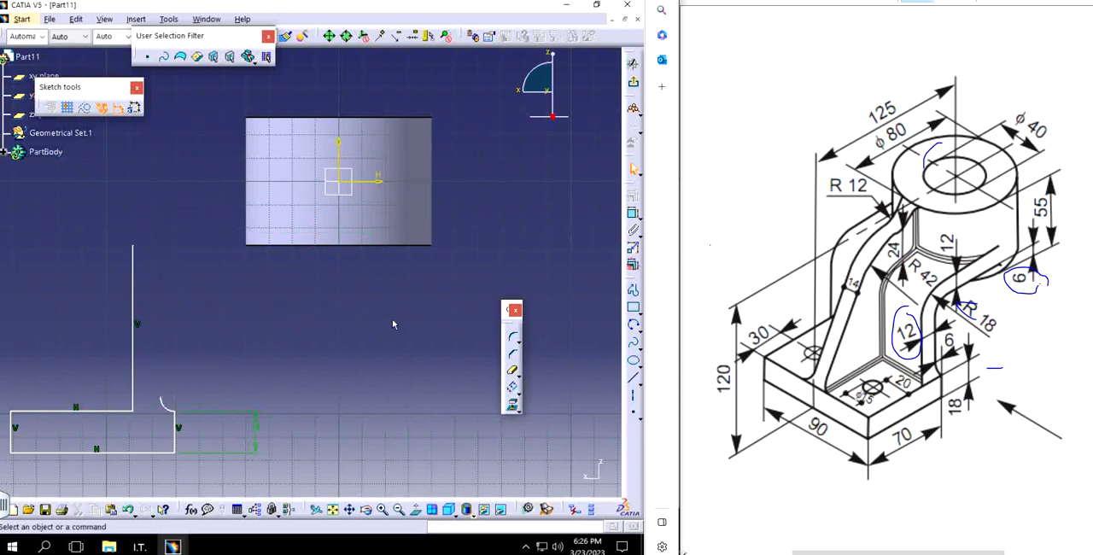
left_click(633, 290)
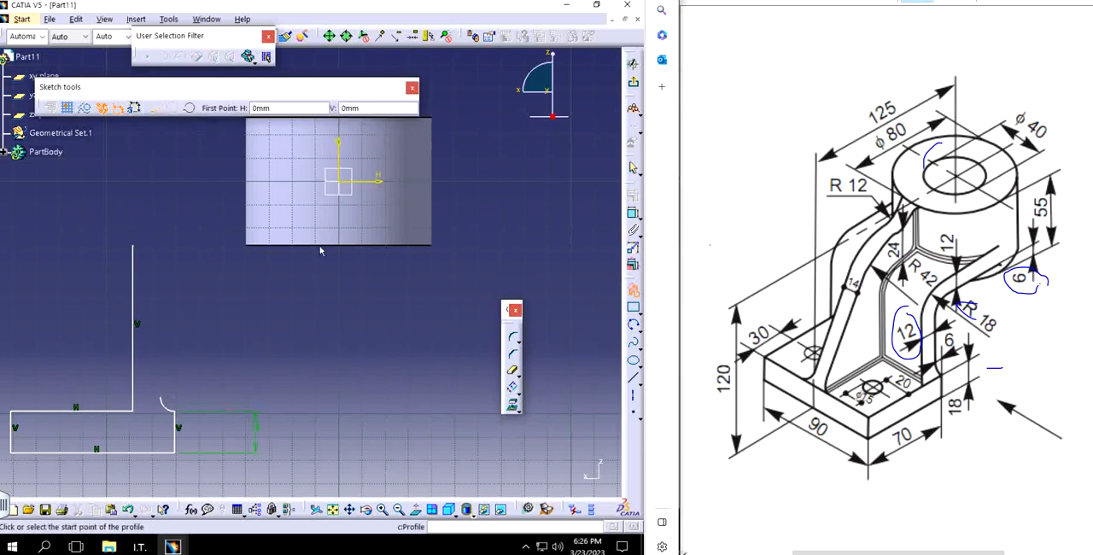
left_click(290, 212)
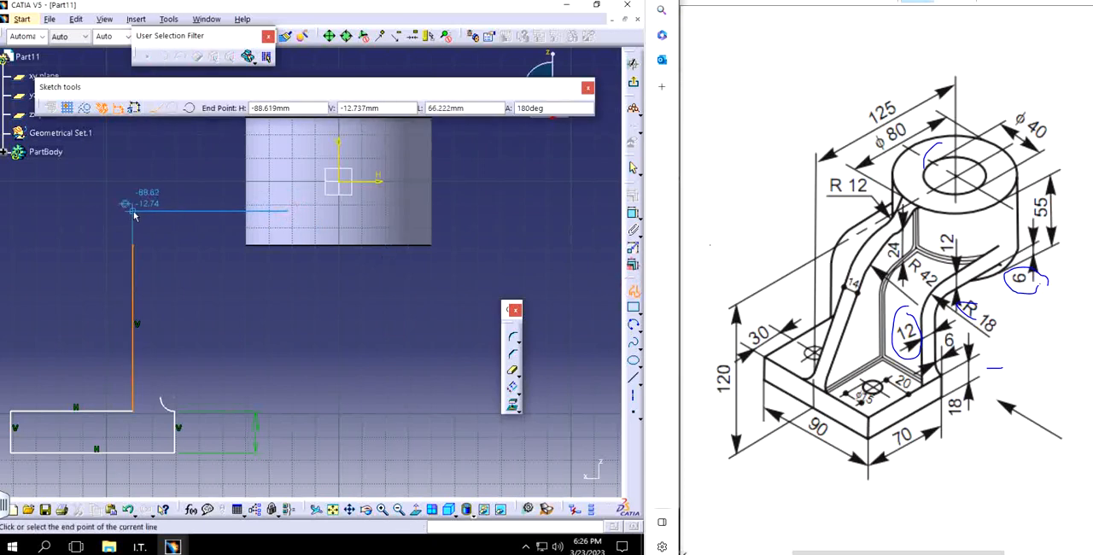
double_click(130, 208)
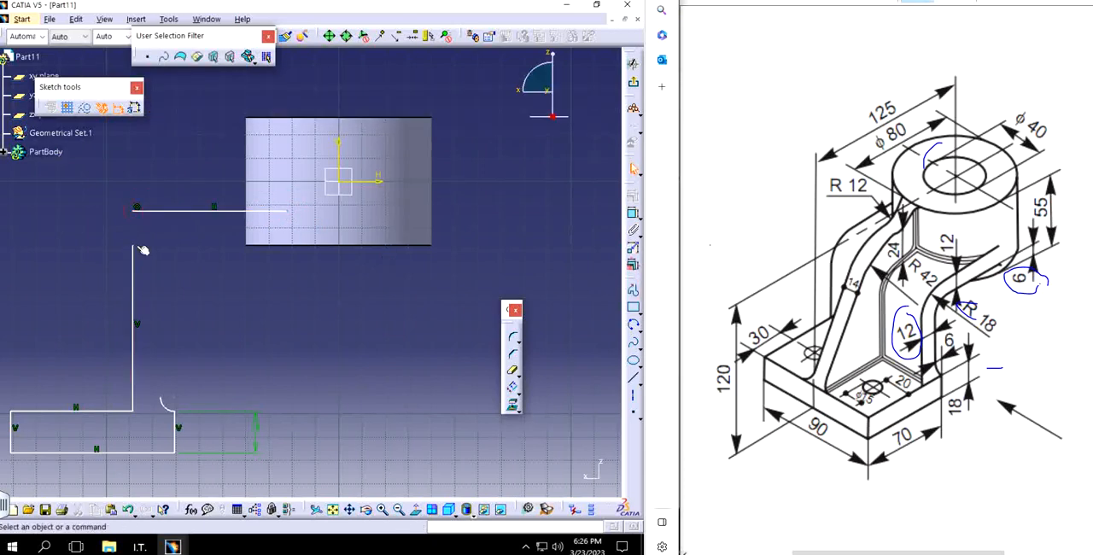
left_click_drag(134, 248, 131, 213)
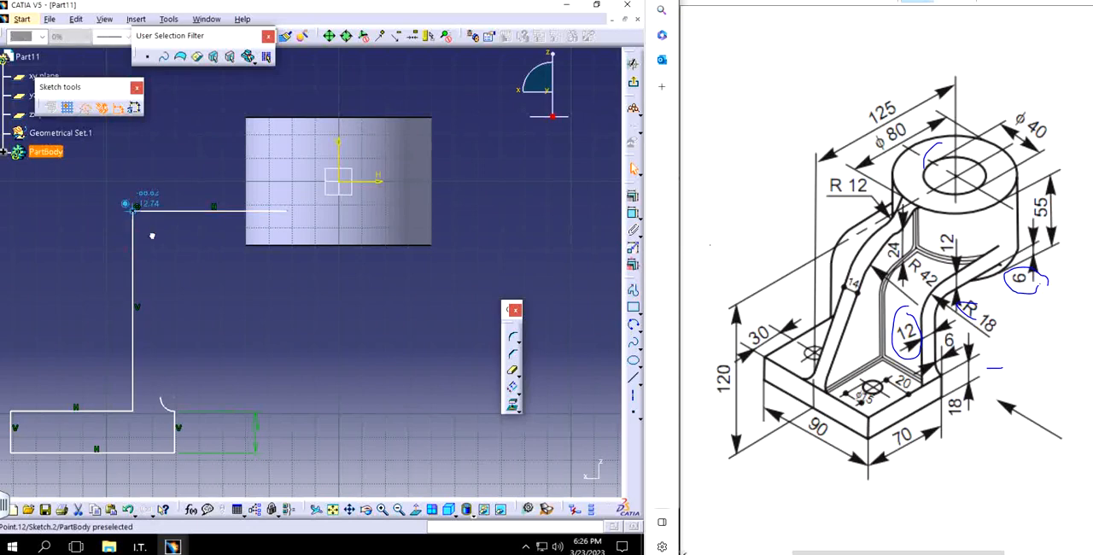
left_click(261, 307)
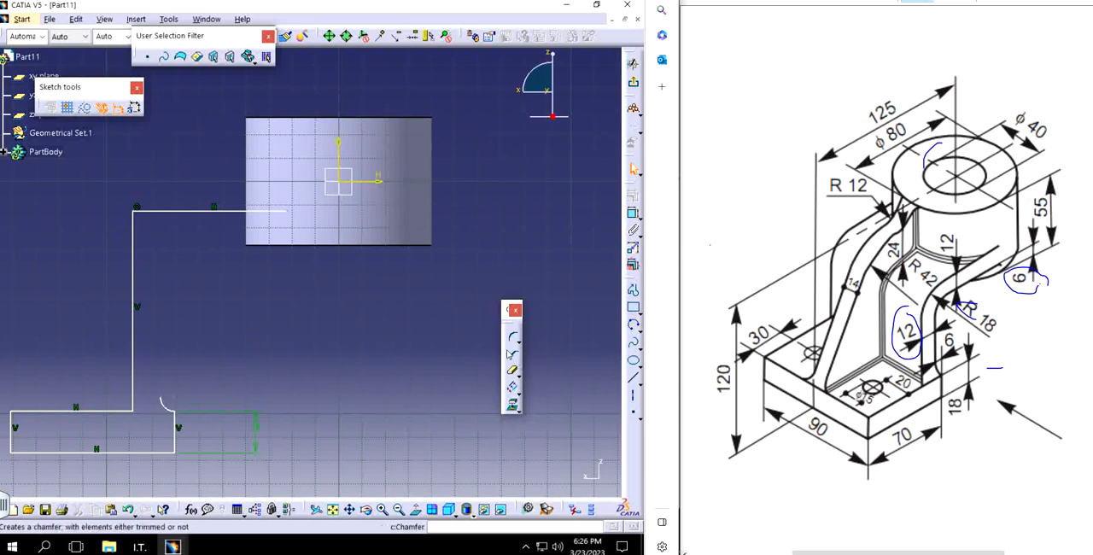
Step: Round the corner between the arm's outer vertical and horizontal lines with an 18 mm radius
left_click(513, 337)
left_click(134, 213)
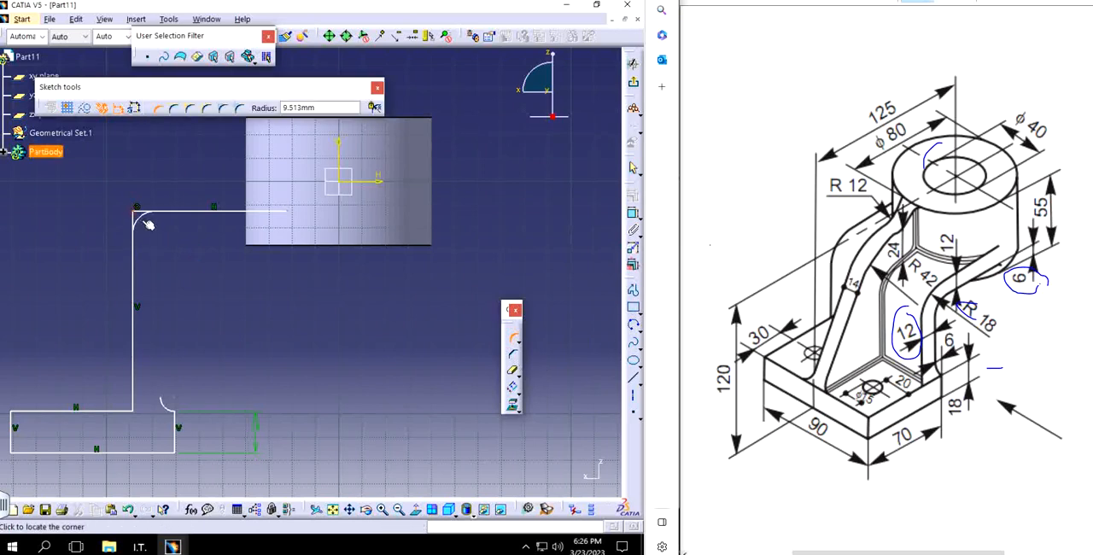
left_click(156, 221)
double_click(151, 229)
type("1")
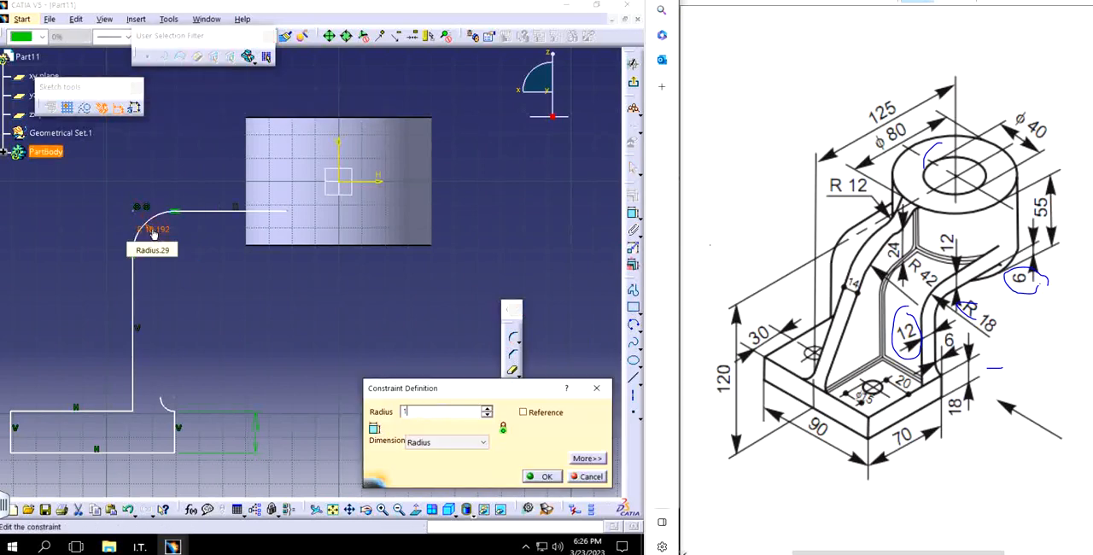
type("8mm")
key("Return")
Step: Offset the arm's horizontal line, bend and vertical line inward by 12 mm to form its inner contour
middle_click_drag(215, 296, 242, 248)
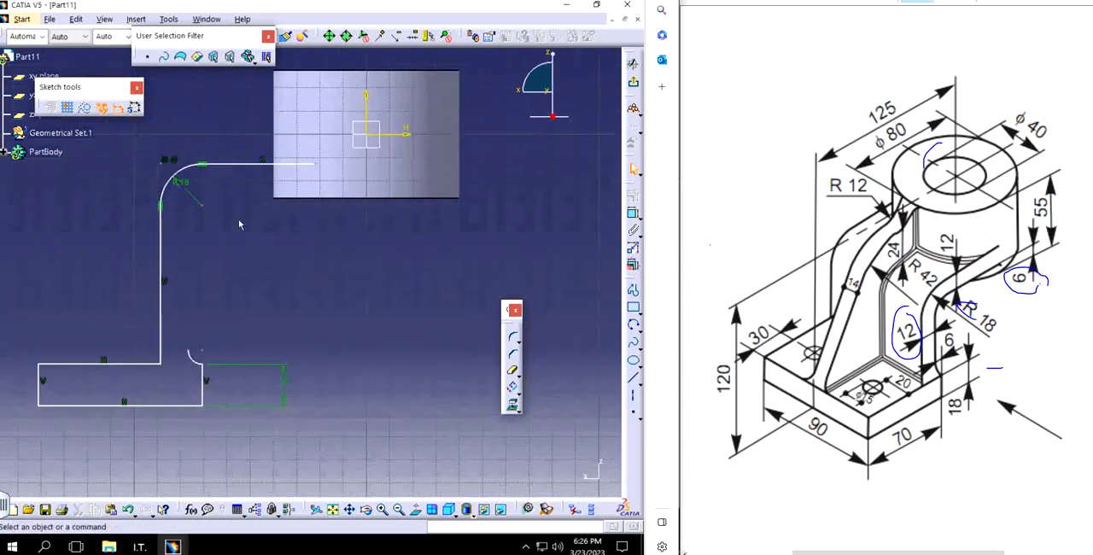
left_click(186, 175, "ctrl")
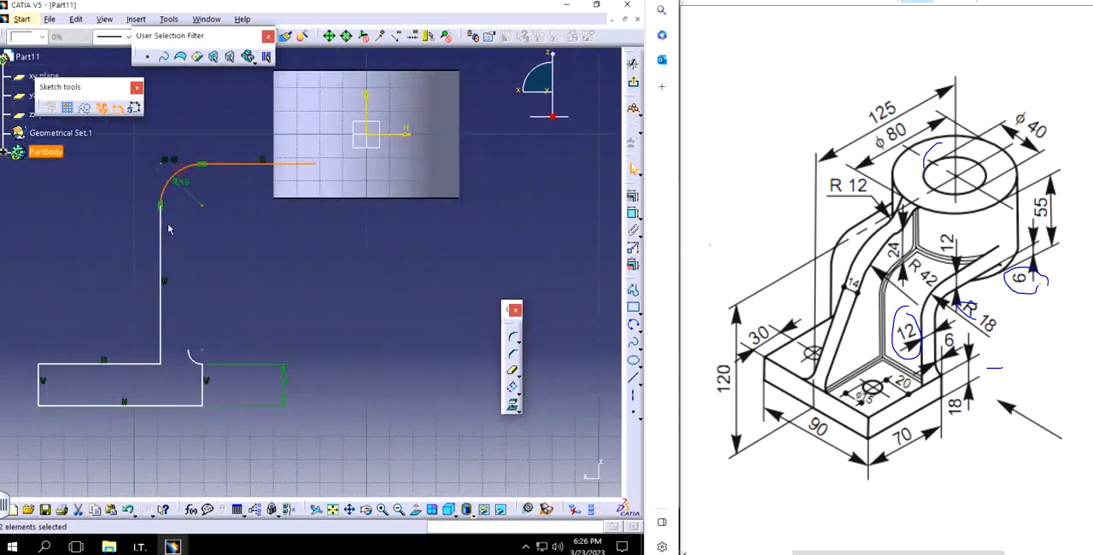
left_click(161, 231, "ctrl")
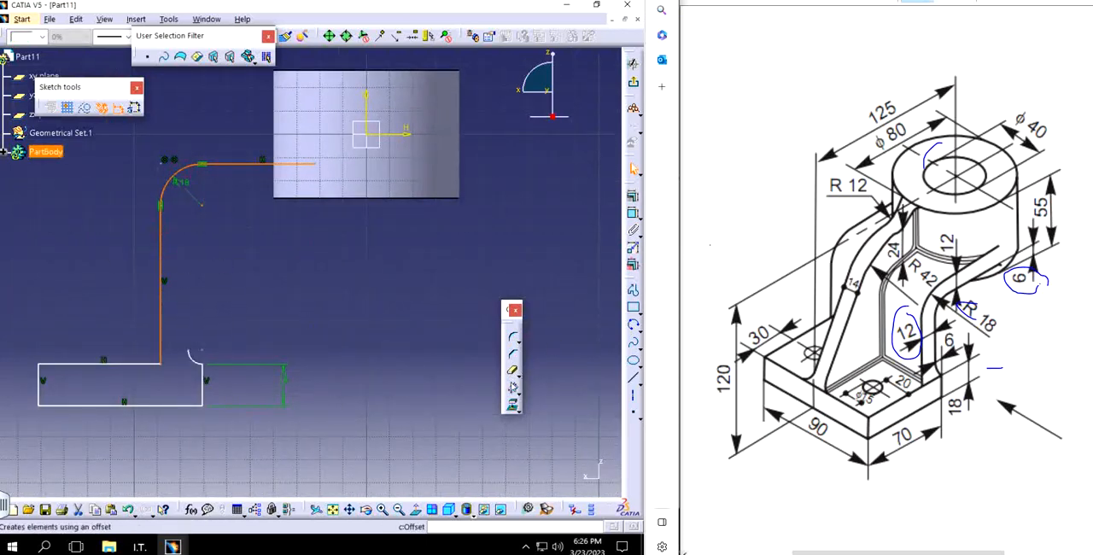
left_click(512, 386)
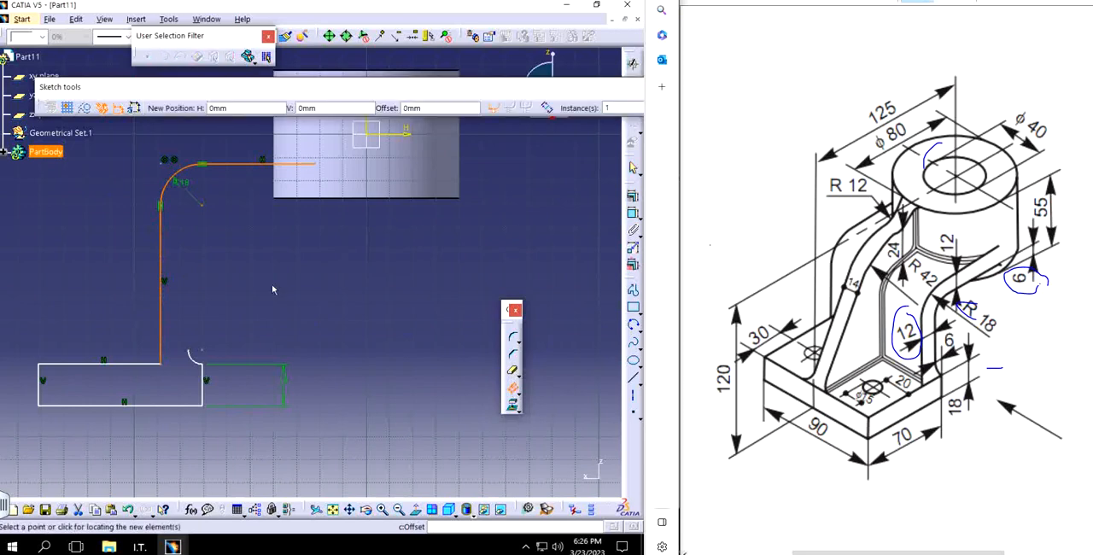
left_click(184, 239)
left_click(261, 174)
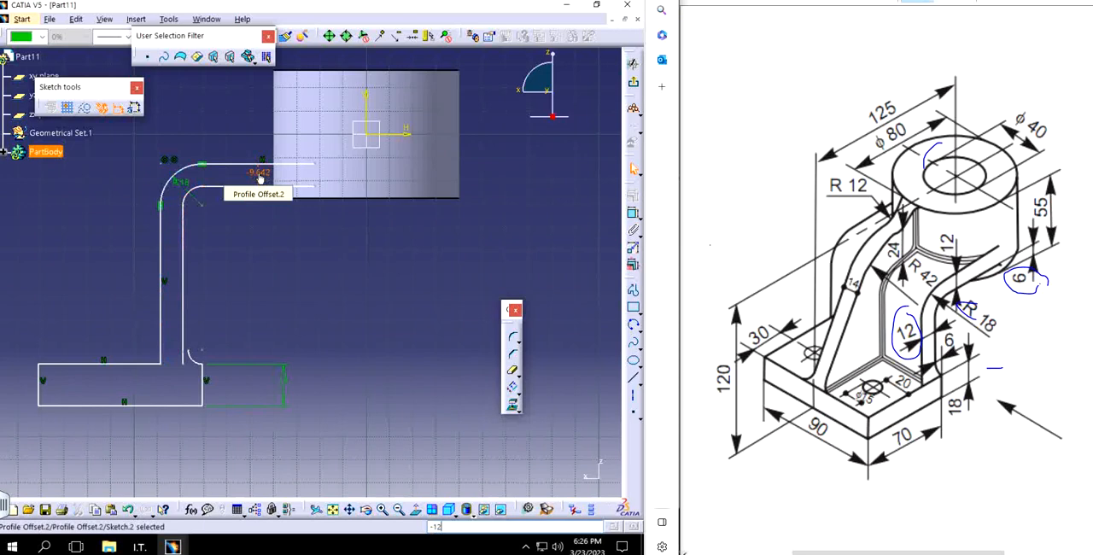
double_click(261, 175)
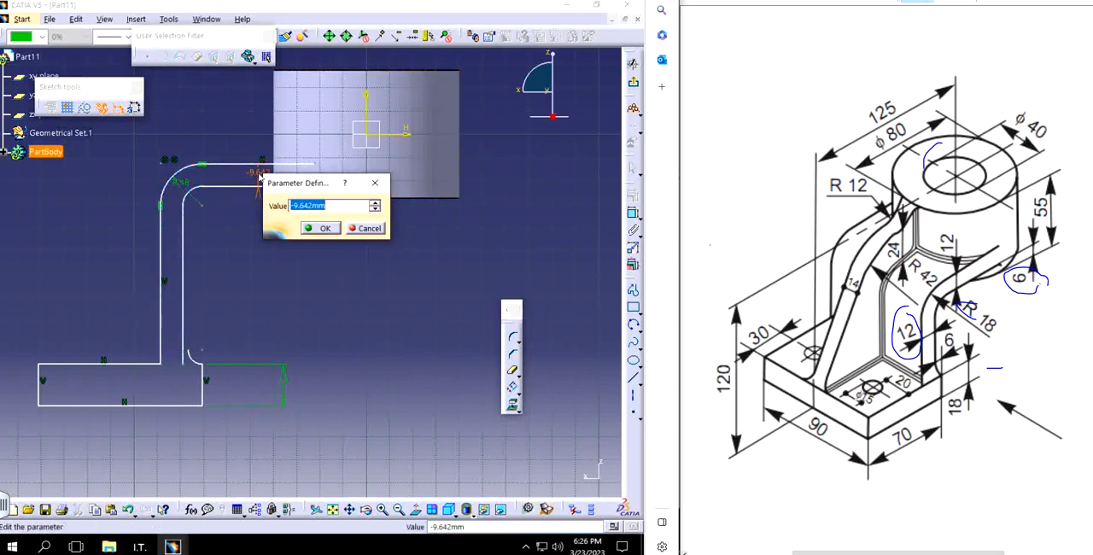
type("12")
key("Return")
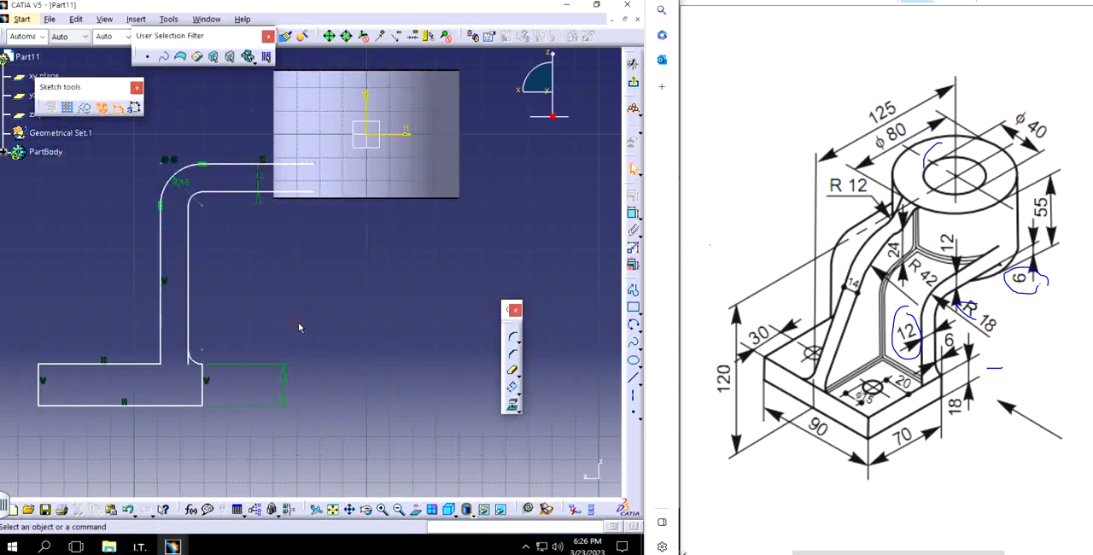
Step: Trim the part of the arm's inner vertical line that overhangs the small arc at the base
mouse_move(228, 359)
middle_mouse_down()
mouse_move(259, 318)
mouse_move(317, 309)
mouse_move(334, 217)
middle_mouse_up()
left_click(511, 372)
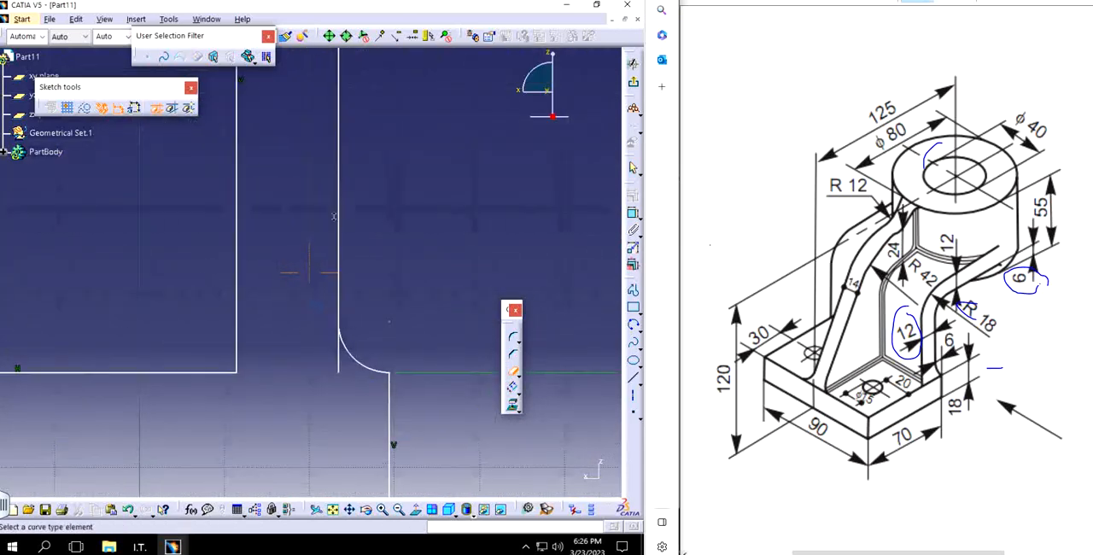
left_click(340, 361)
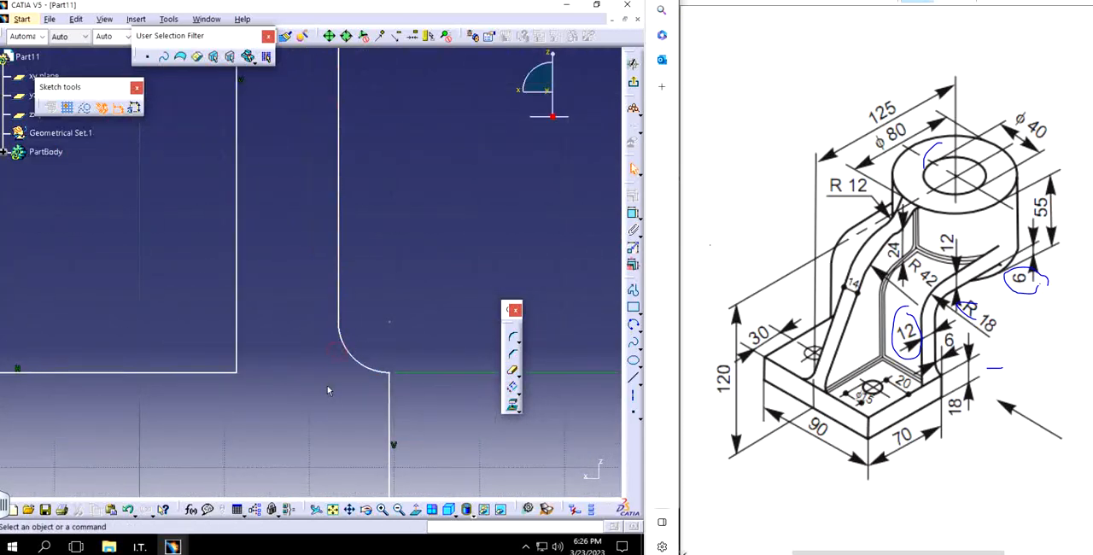
Step: Apply a tangency constraint between the arm's inner vertical line and the small arc at the base
left_click(340, 304)
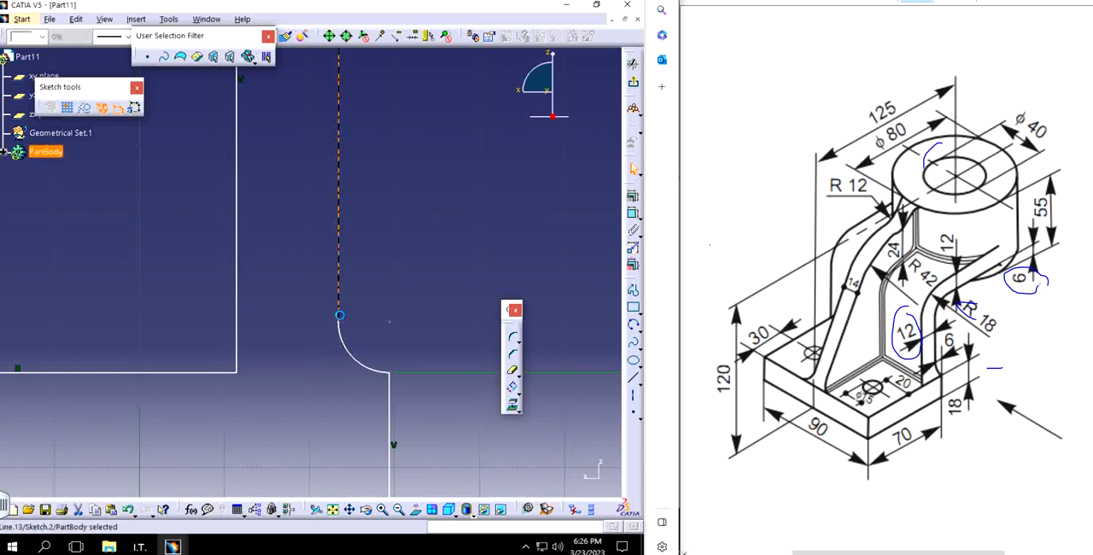
left_click(352, 333, "ctrl")
middle_click_drag(375, 360, 302, 317)
middle_click_drag(302, 317, 323, 197)
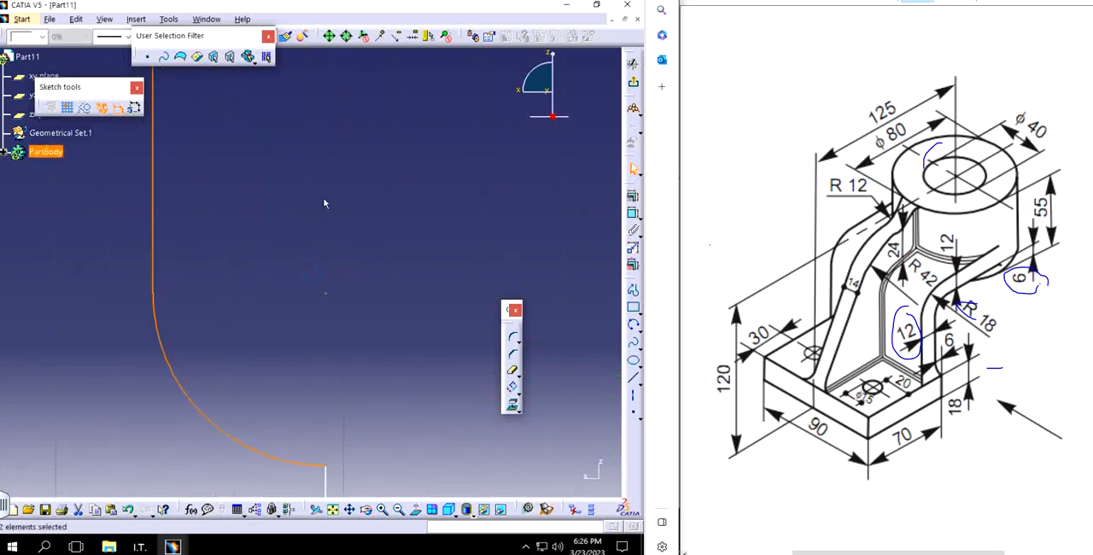
left_click(299, 219)
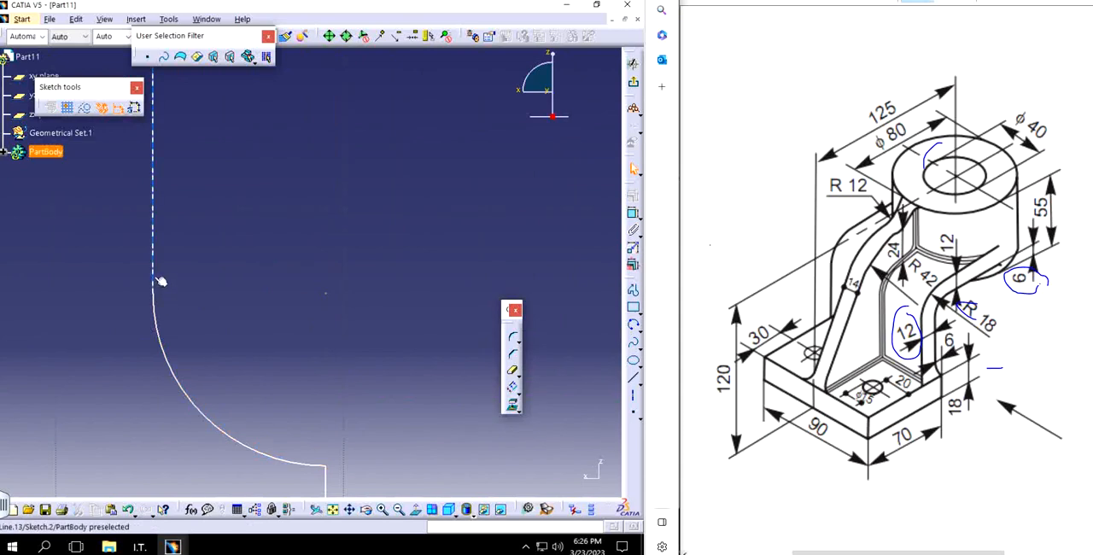
left_click(153, 282)
left_click(156, 314, "ctrl")
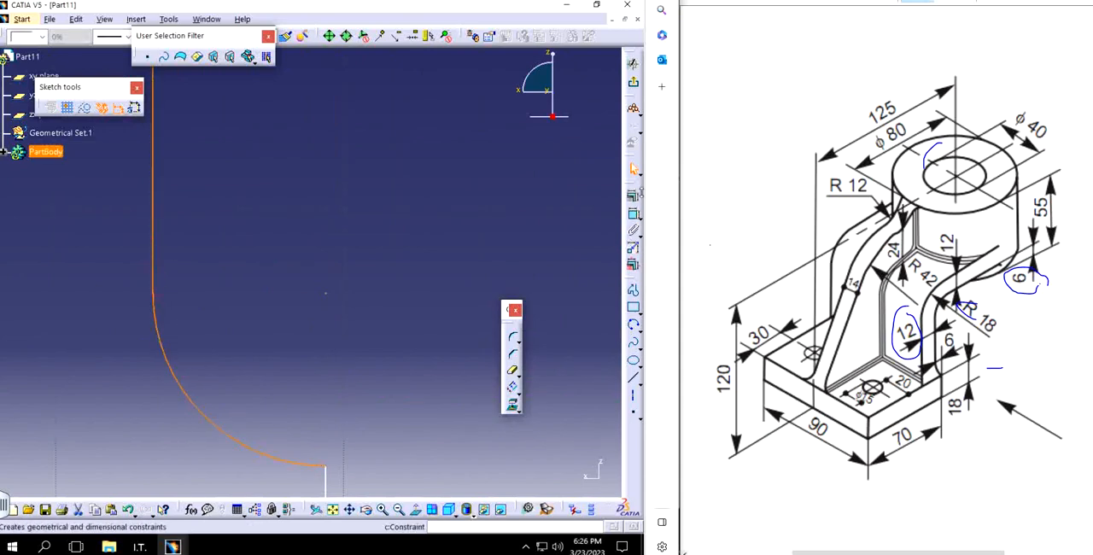
left_click(632, 195)
left_click(549, 339)
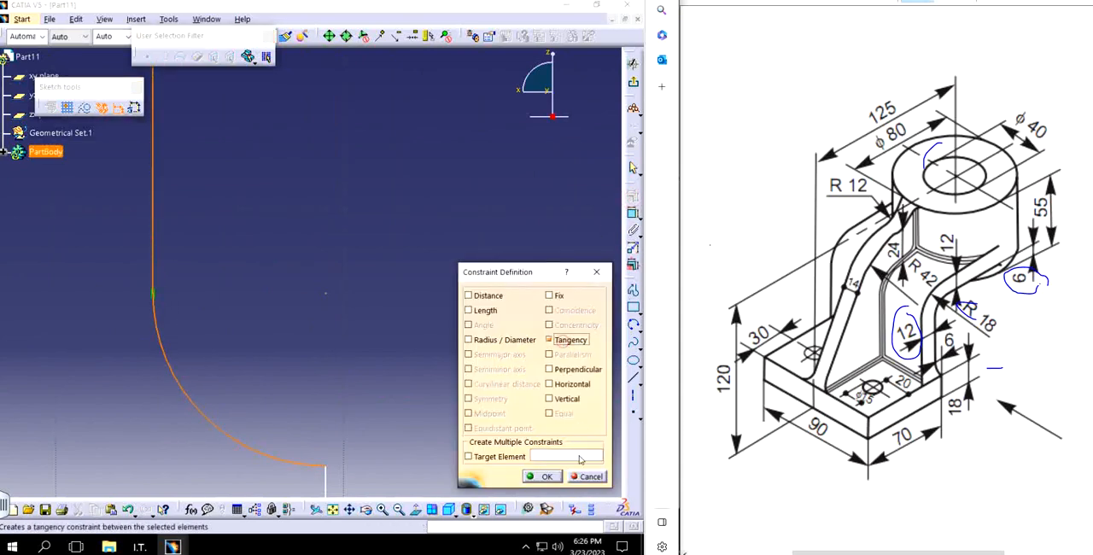
left_click(547, 477)
Step: Close the open end of the arm with a vertical line joining its outer and inner horizontal lines
mouse_move(293, 190)
middle_mouse_down()
mouse_move(305, 264)
mouse_move(342, 239)
mouse_move(339, 380)
middle_mouse_up()
middle_click_drag(327, 200, 296, 291)
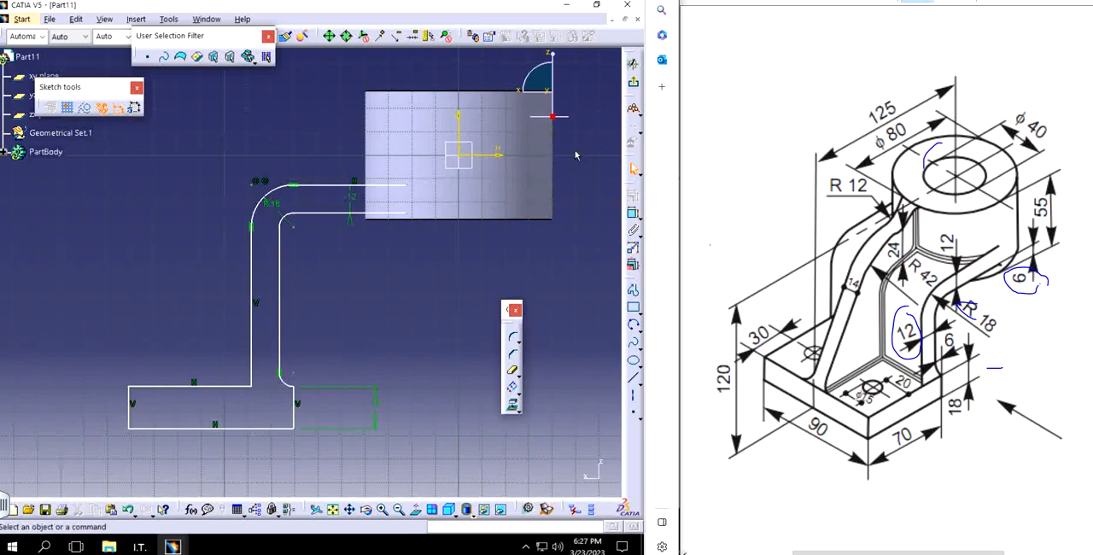
left_click(634, 291)
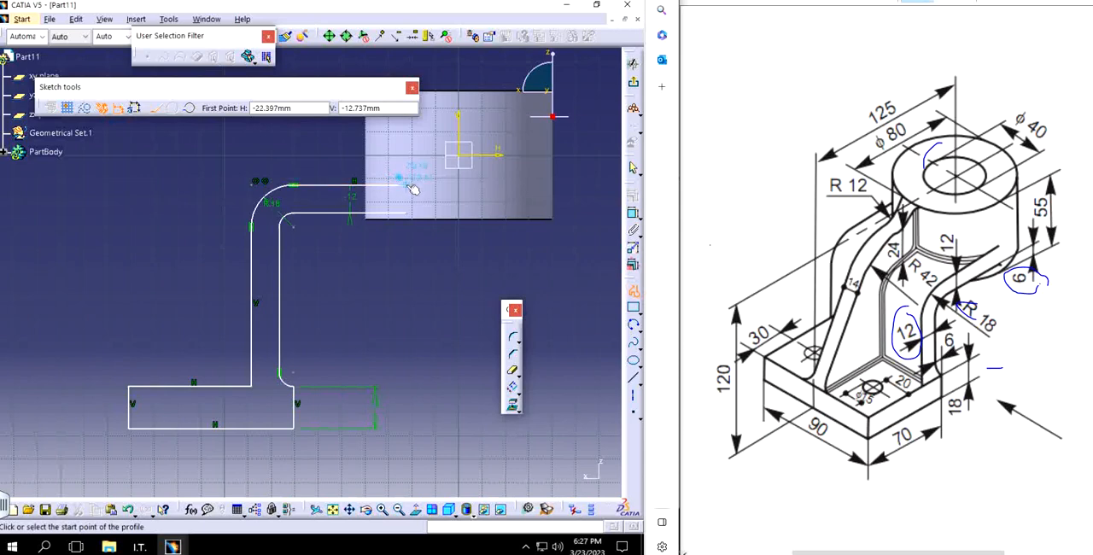
left_click(407, 185)
left_click(405, 212)
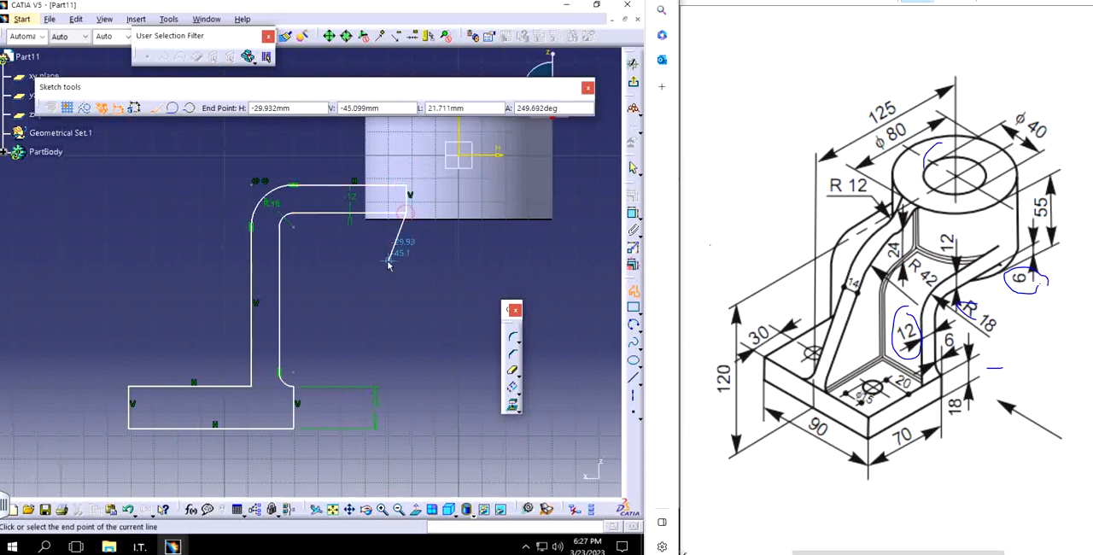
double_click(406, 211)
Step: Constrain the arm's lower horizontal line to lie 6 mm from the cylinder's bottom edge
left_click(632, 215)
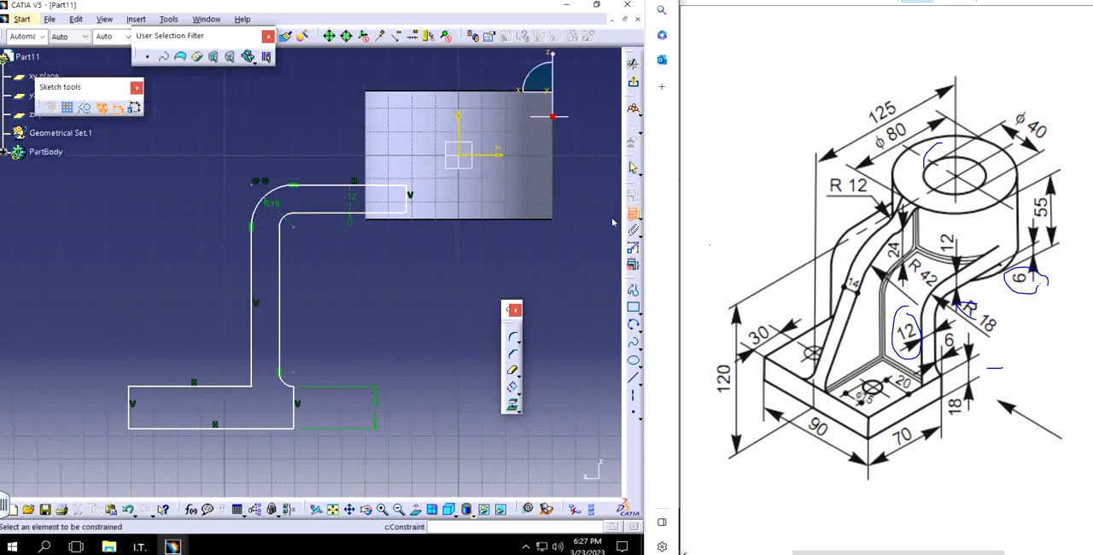
left_click(397, 214)
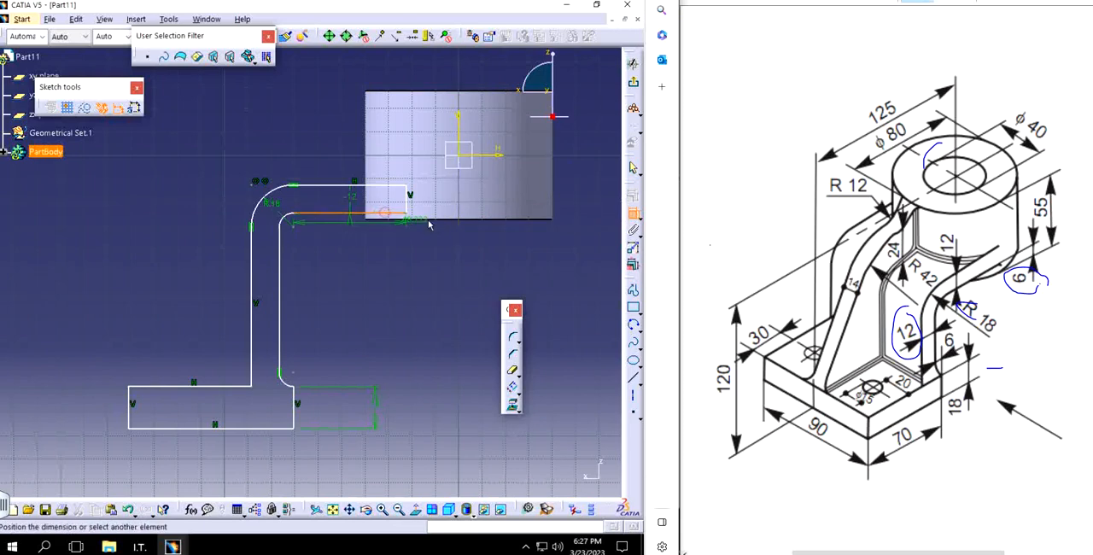
left_click(432, 246)
double_click(429, 254)
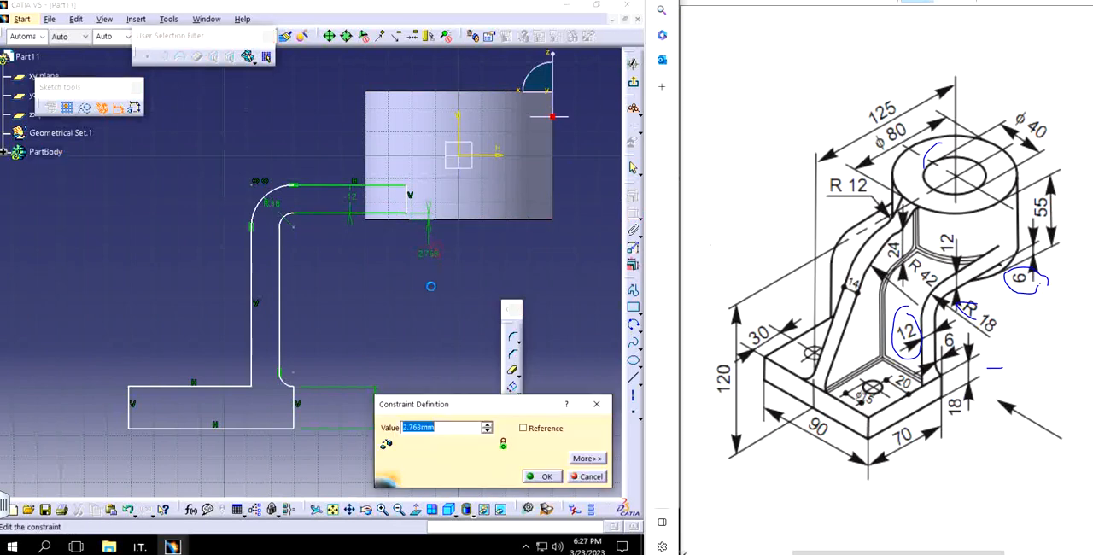
type("6")
key("Return")
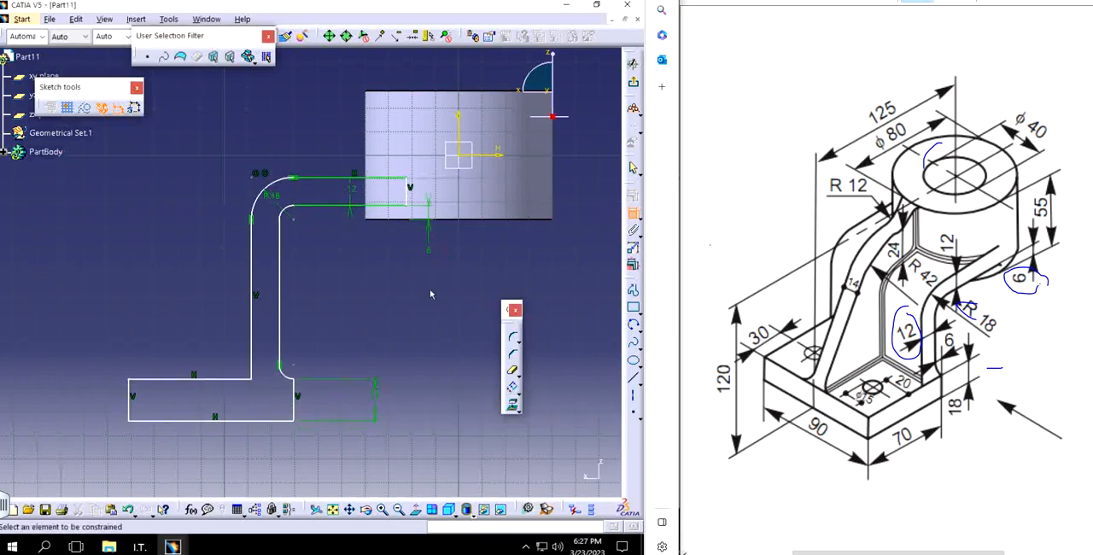
Step: Dimension the base's bottom line and set its length to 70 mm
left_click(241, 420)
left_click(223, 462)
double_click(232, 460)
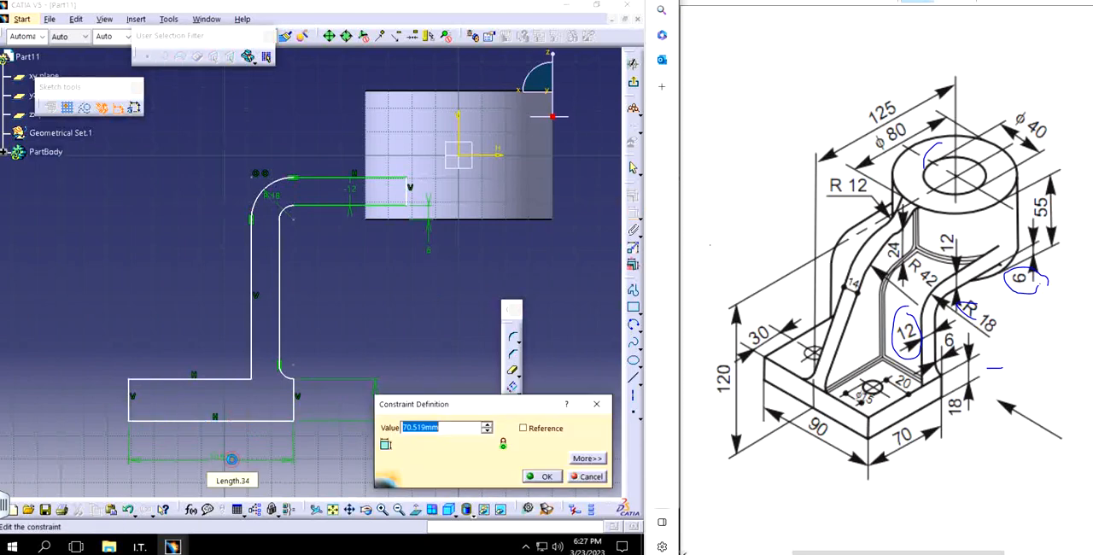
type("70")
key("Return")
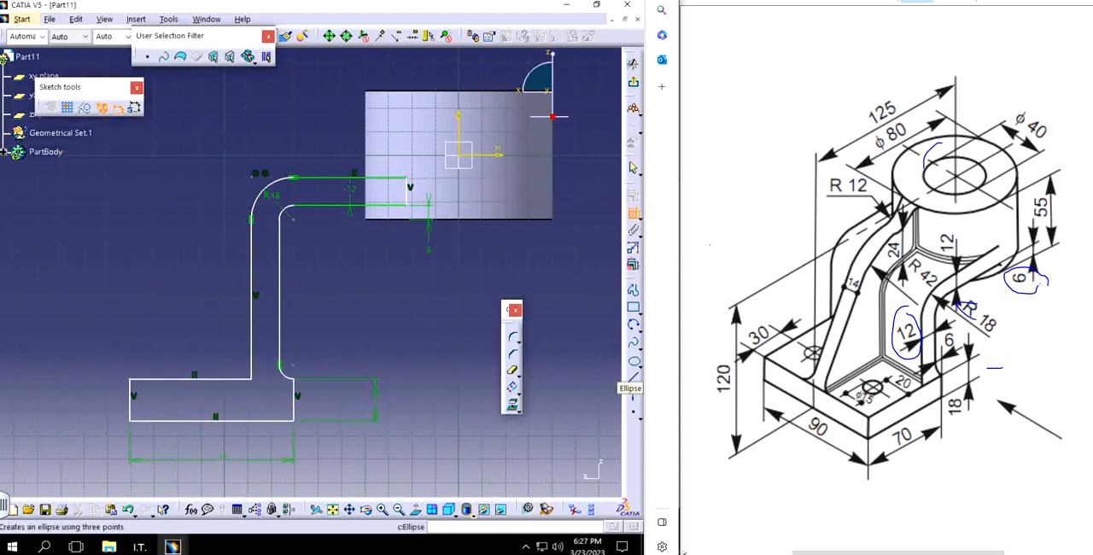
Step: Set the distance between the cylinder's vertical axis and the base's far vertical edge to 125 mm
left_click(458, 124)
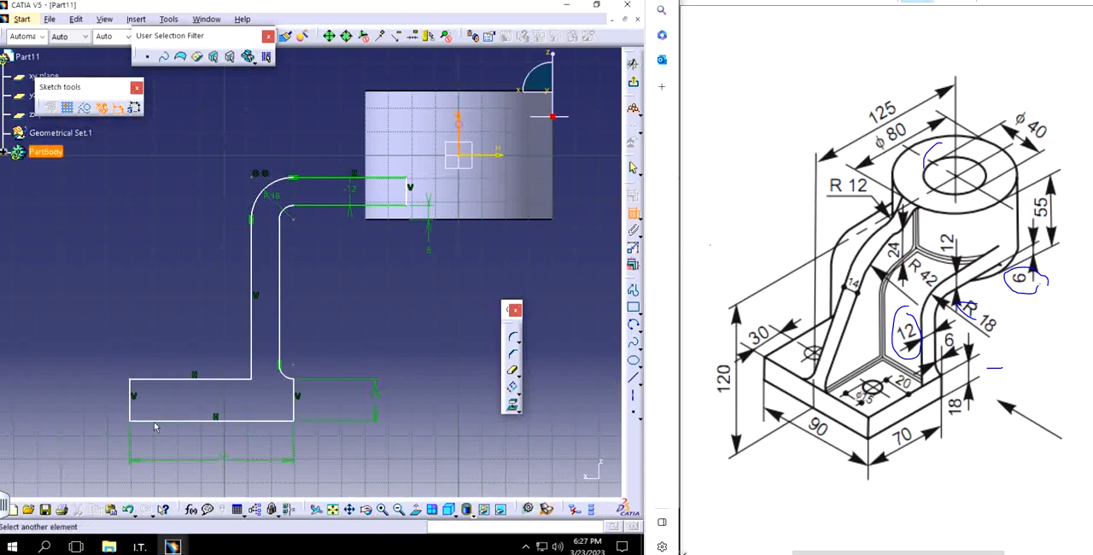
left_click(130, 393)
middle_click_drag(276, 169, 270, 275)
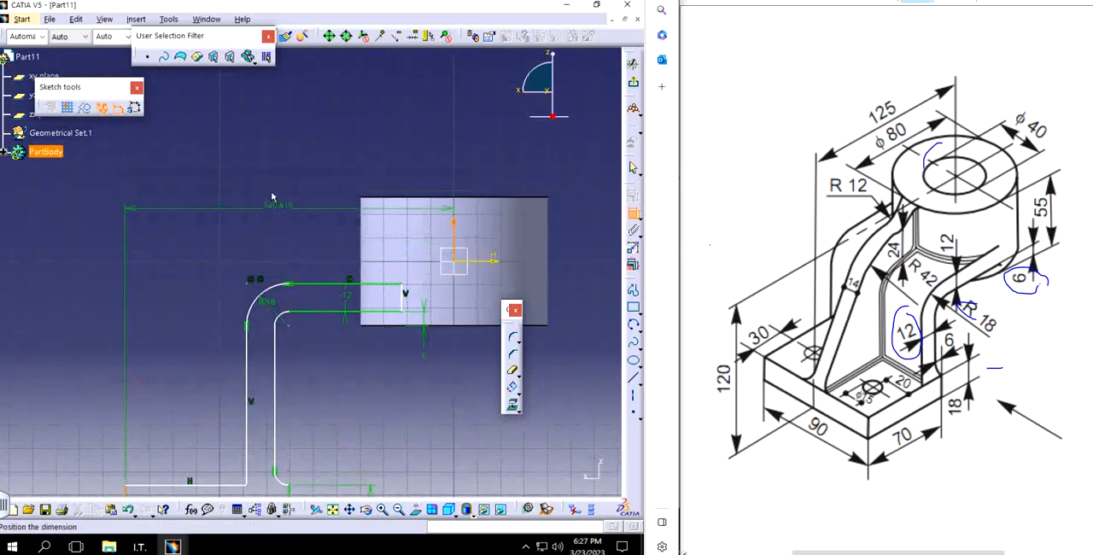
double_click(270, 191)
type("125")
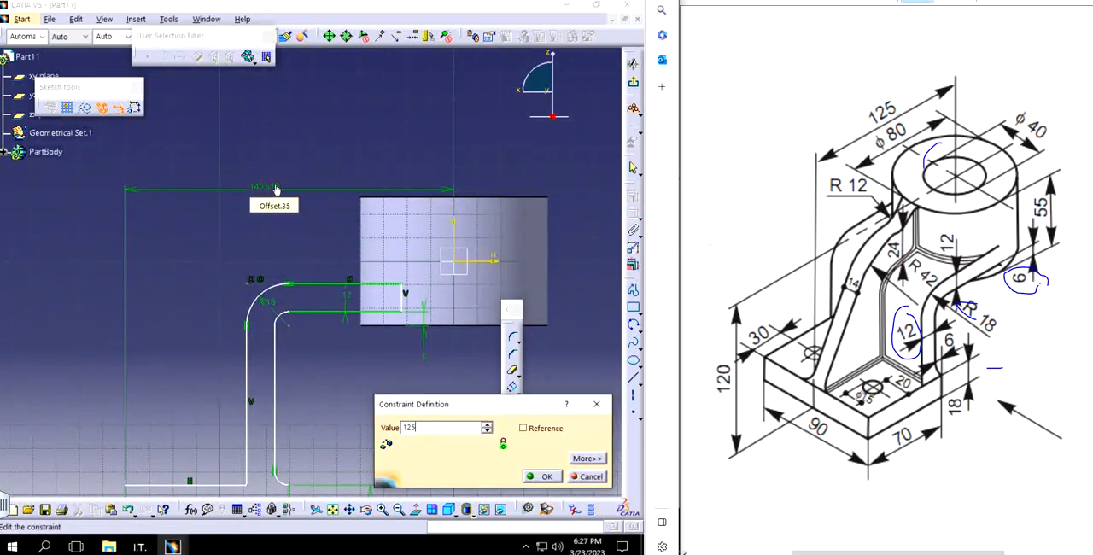
key("Return")
Step: Set the distance between the arm's inner vertical line and the base's near vertical edge to 6 mm
middle_click_drag(306, 384, 277, 244)
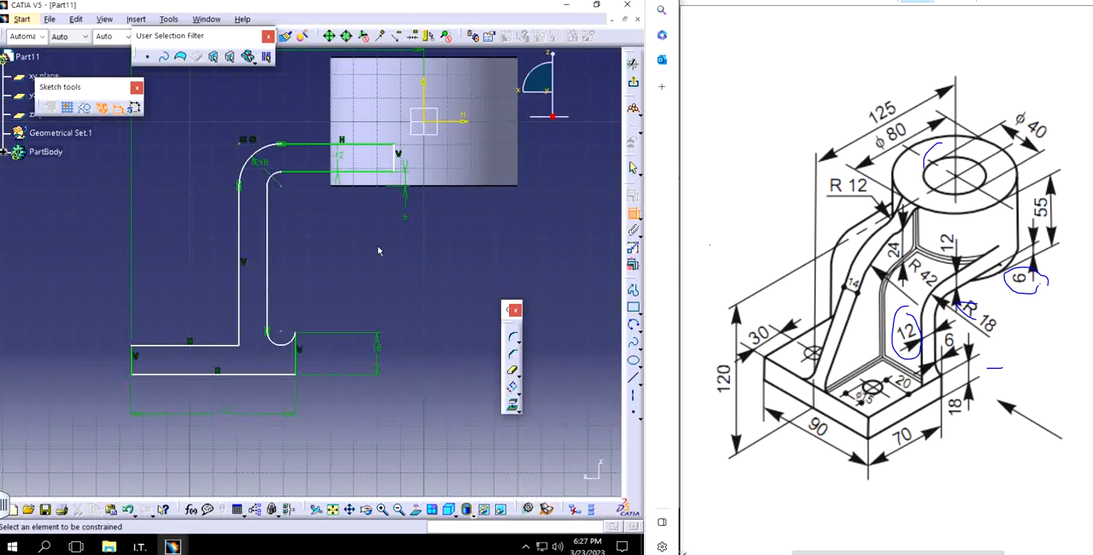
left_click(268, 241)
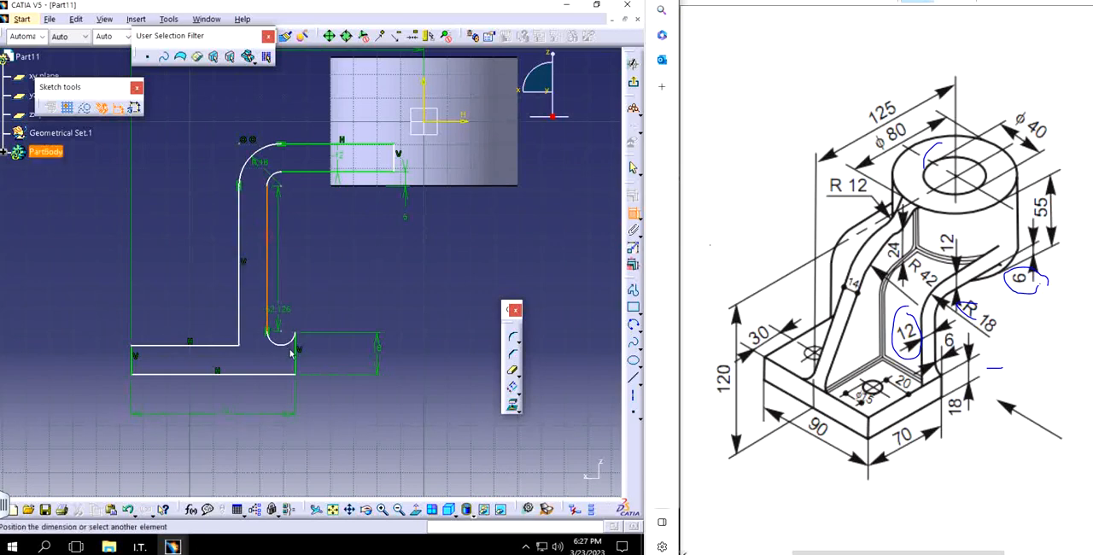
left_click(335, 276)
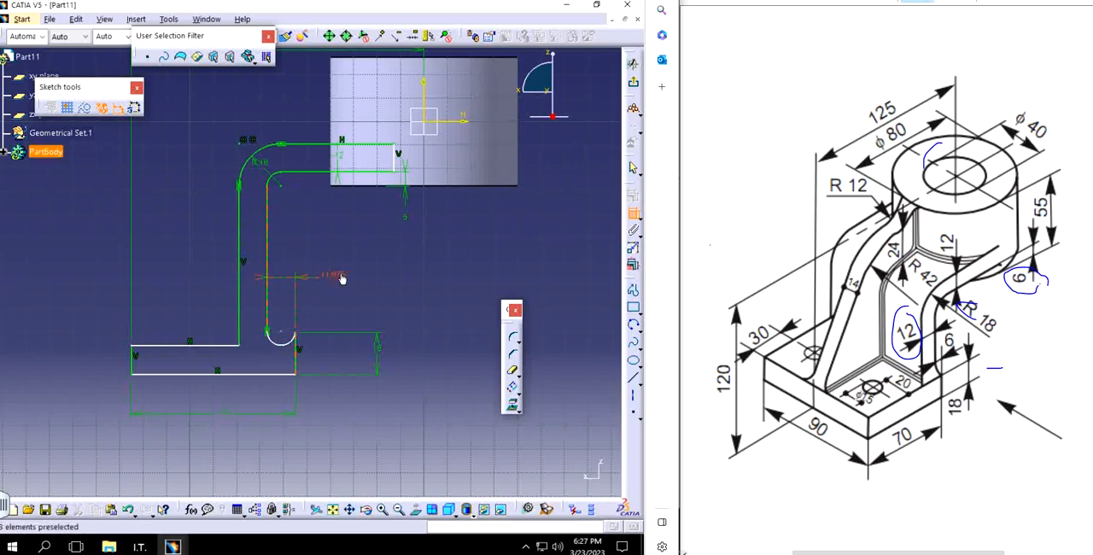
double_click(340, 277)
type("12")
key("Return")
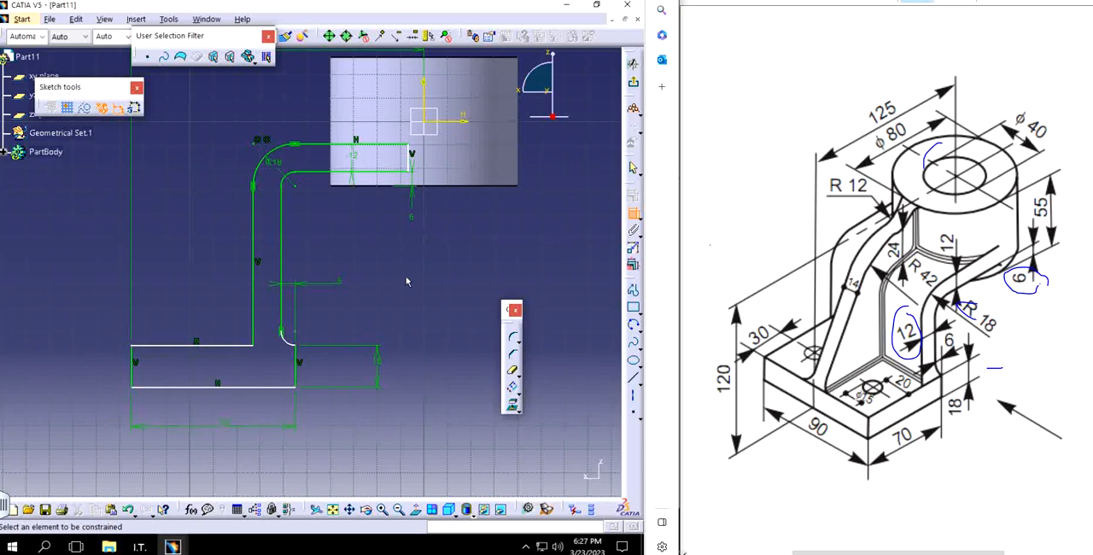
Step: Set the overall height from the cylinder's top edge to the base's bottom line to 120 mm
middle_click_drag(407, 284, 380, 332)
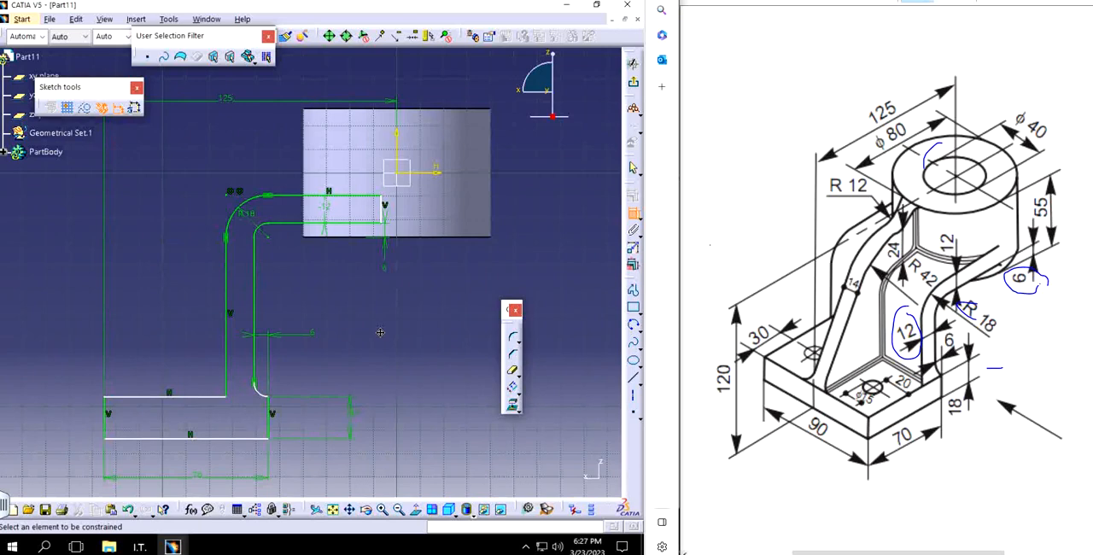
left_click(442, 111)
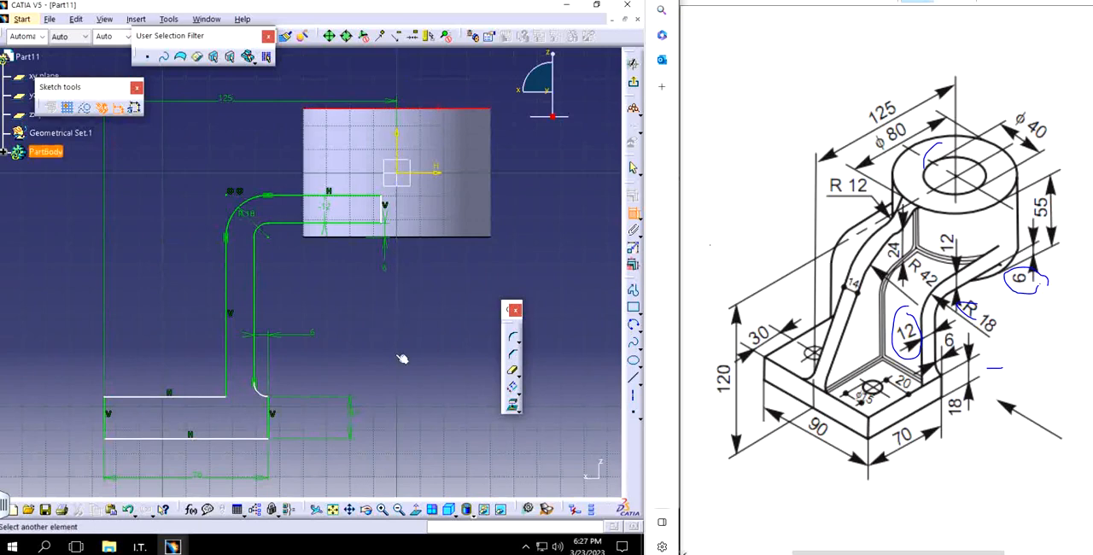
left_click(227, 442)
middle_click_drag(436, 336, 403, 341)
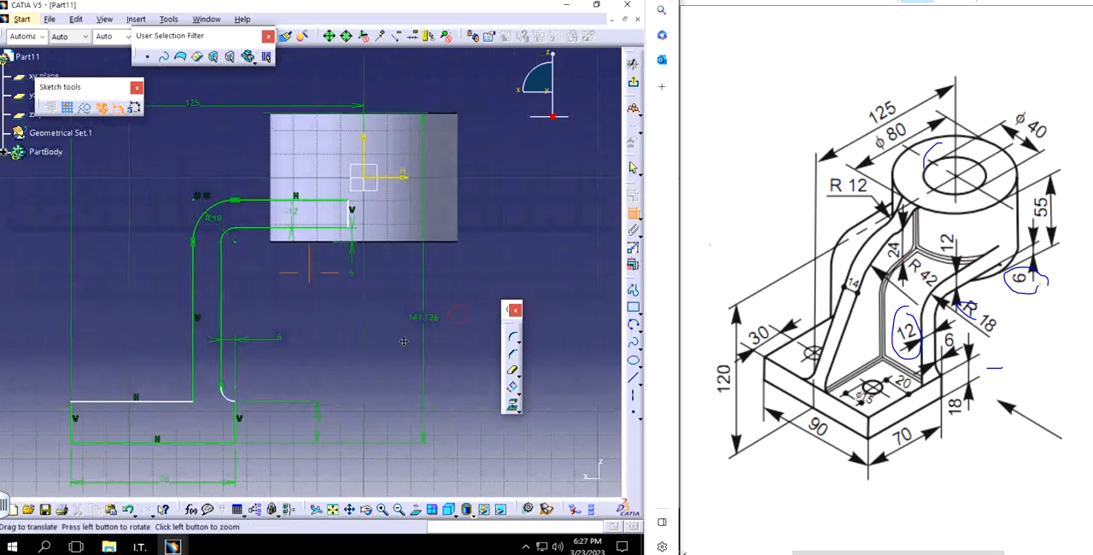
double_click(406, 320)
type("120")
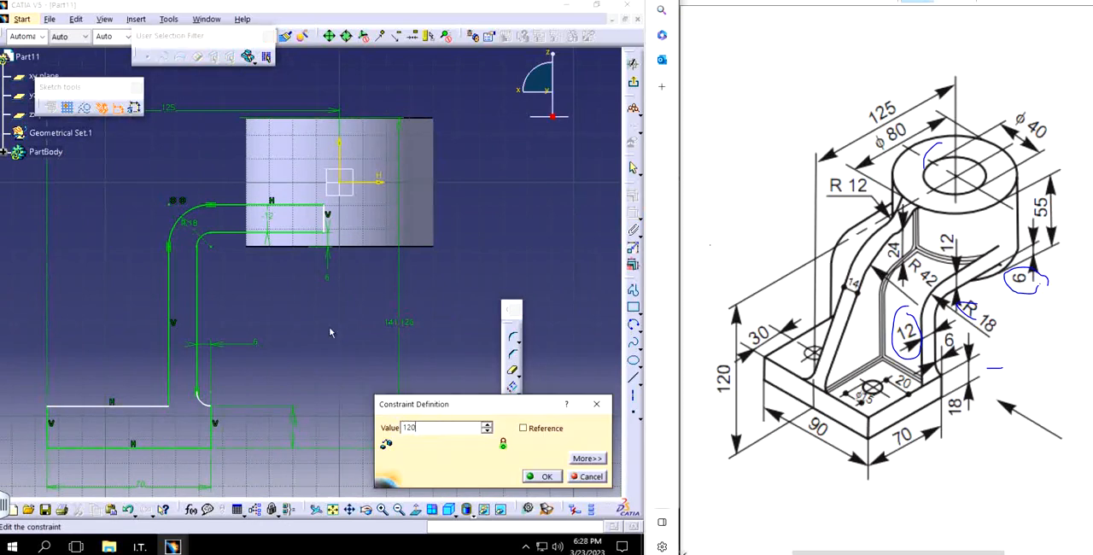
key("Return")
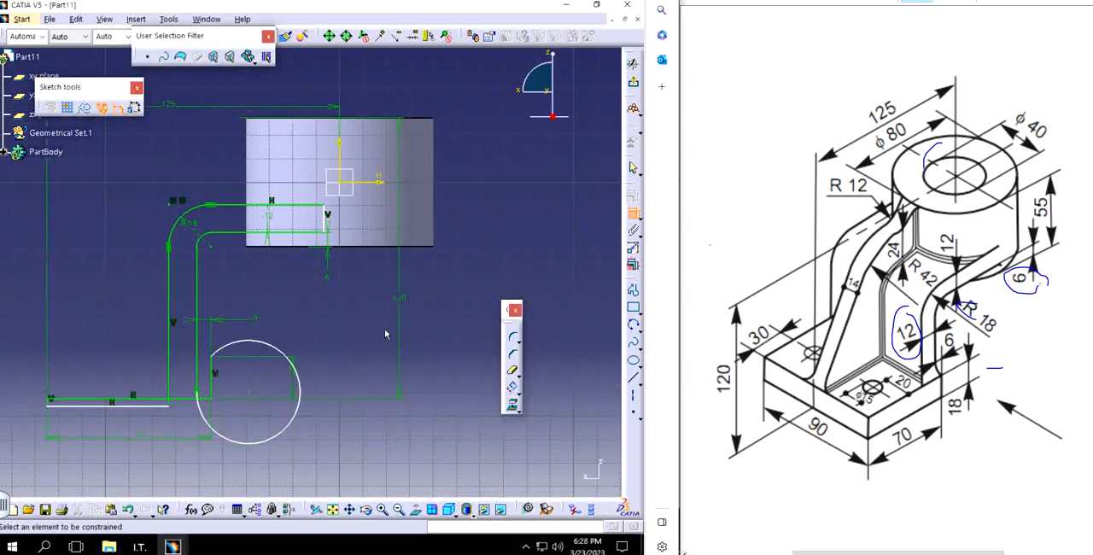
key("Escape")
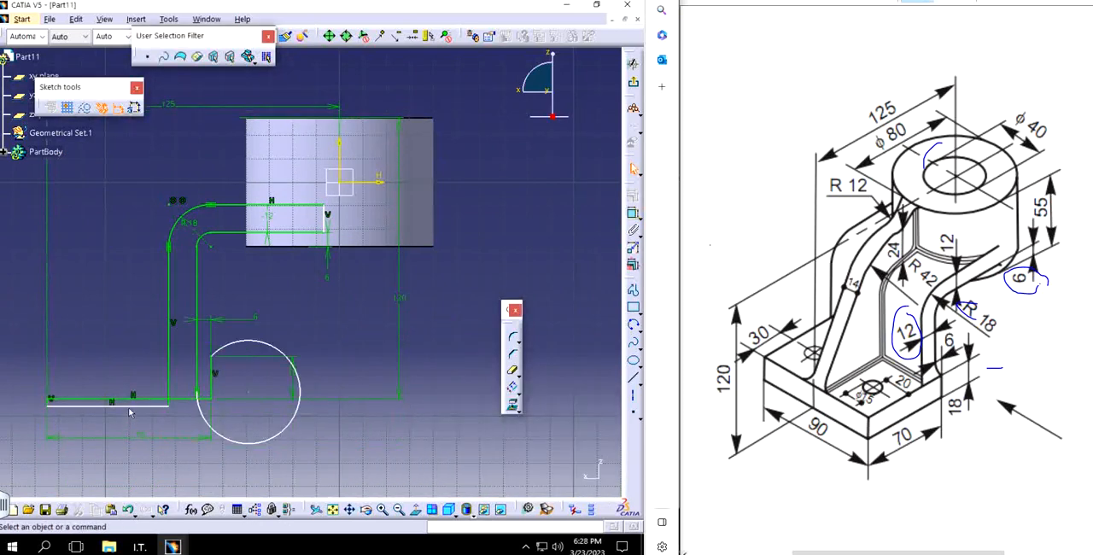
Step: Move the base's top line back above its bottom line and reshape the distorted arc into a small corner arc
left_click_drag(134, 407, 124, 358)
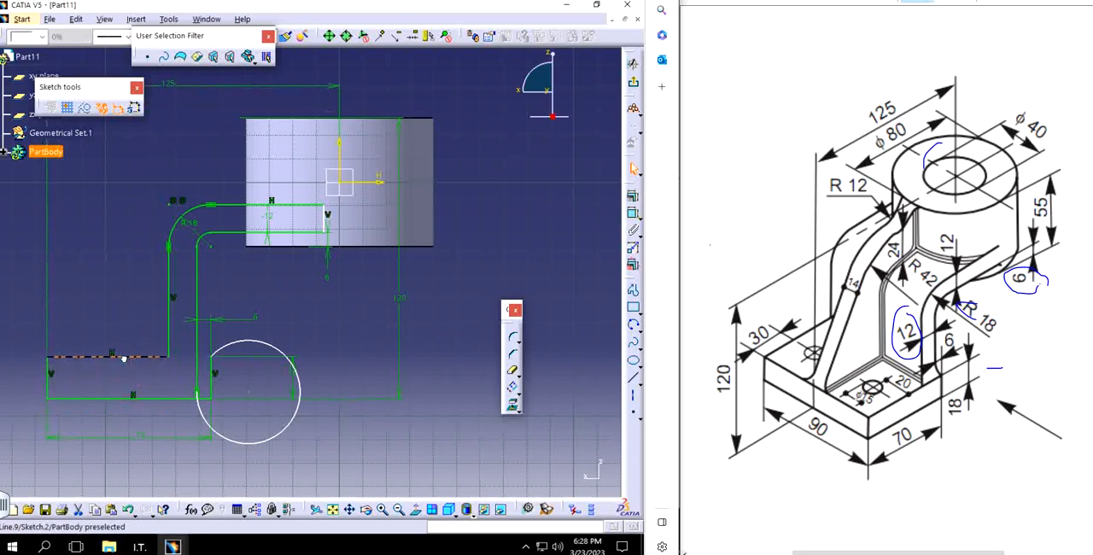
left_click_drag(263, 440, 220, 378)
left_click(263, 366)
mouse_move(320, 390)
middle_mouse_down()
mouse_move(350, 376)
mouse_move(362, 335)
middle_mouse_up()
Step: Make the small arc's lower endpoint coincident with the base's top line
left_click(238, 337)
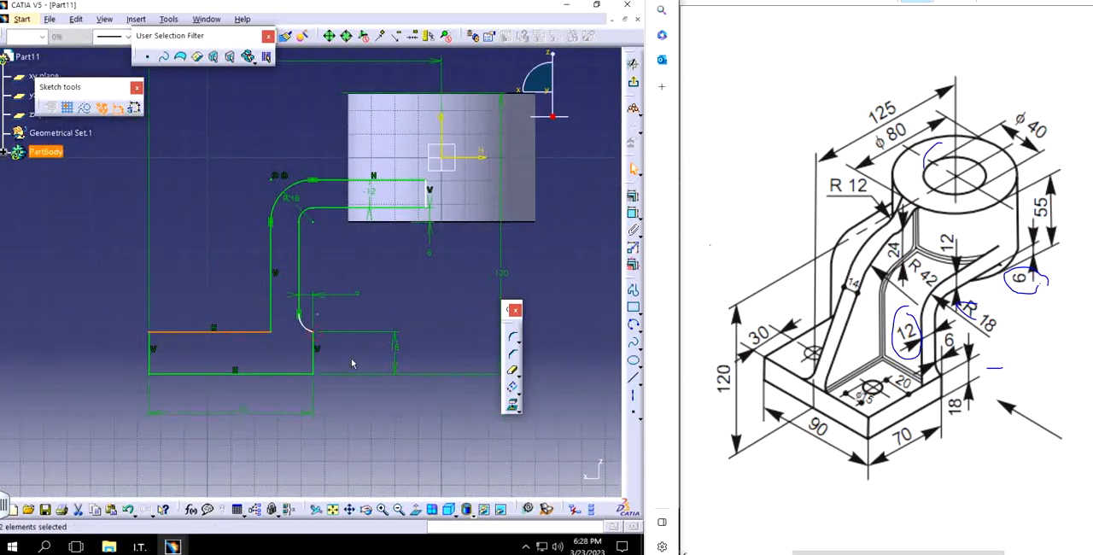
left_click(632, 196)
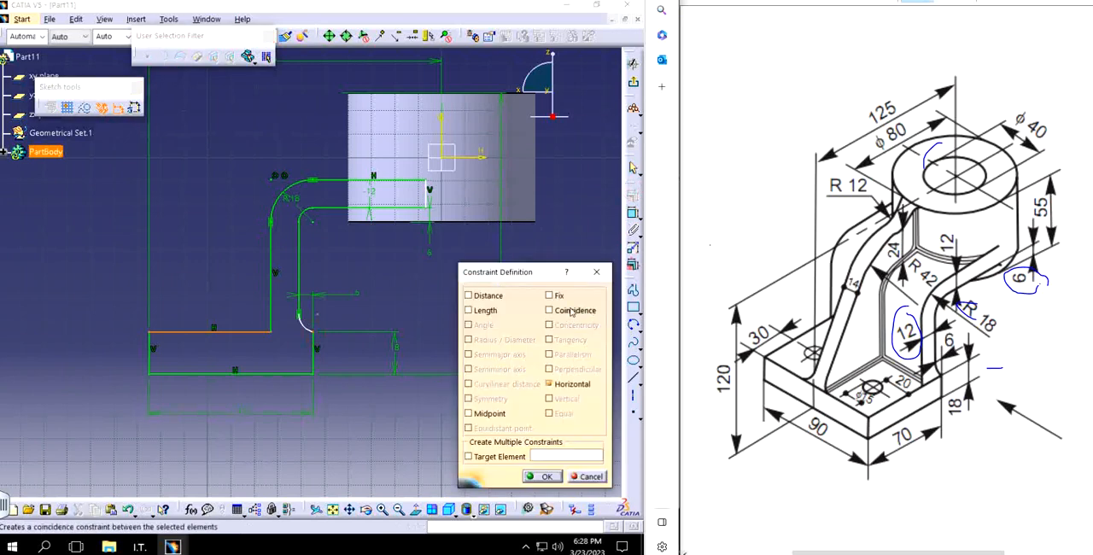
left_click(571, 312)
left_click(546, 476)
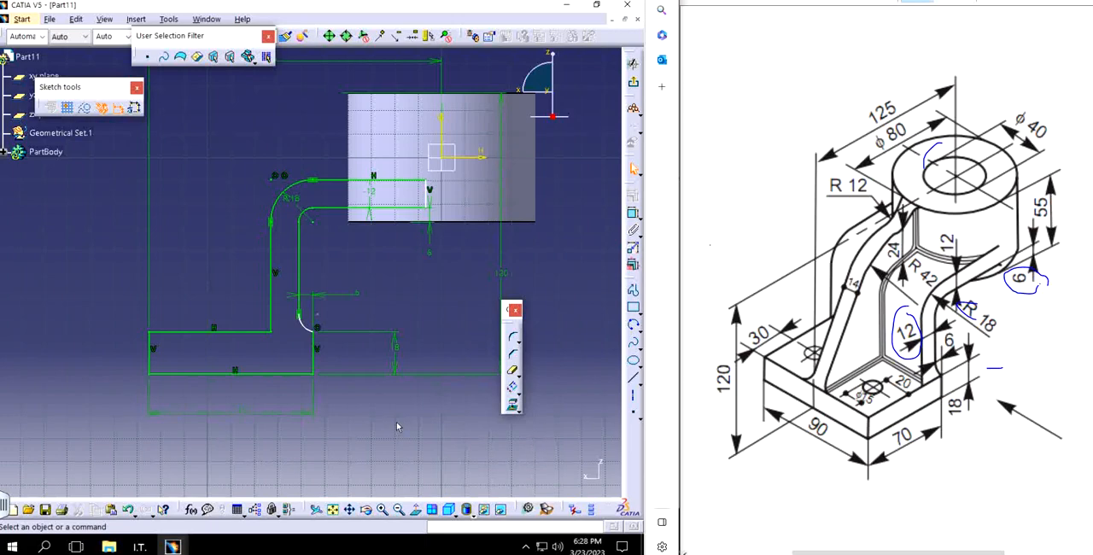
Step: Make the small arc's centre coincident with the base's adjacent vertical edge
mouse_move(363, 328)
middle_mouse_down()
mouse_move(324, 347)
mouse_move(315, 302)
mouse_move(279, 371)
middle_mouse_up()
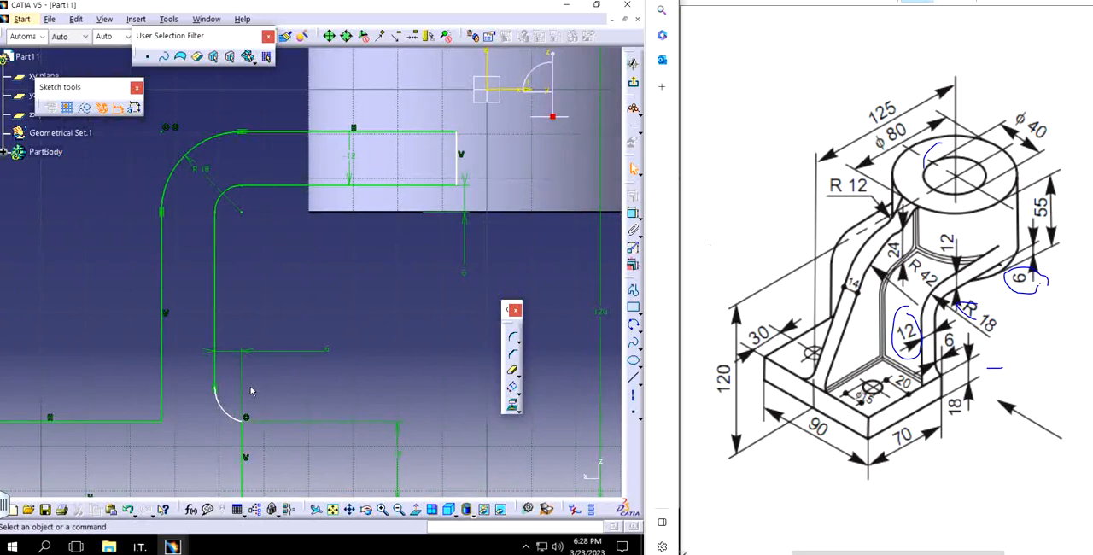
left_click(251, 386)
left_click(241, 431, "ctrl")
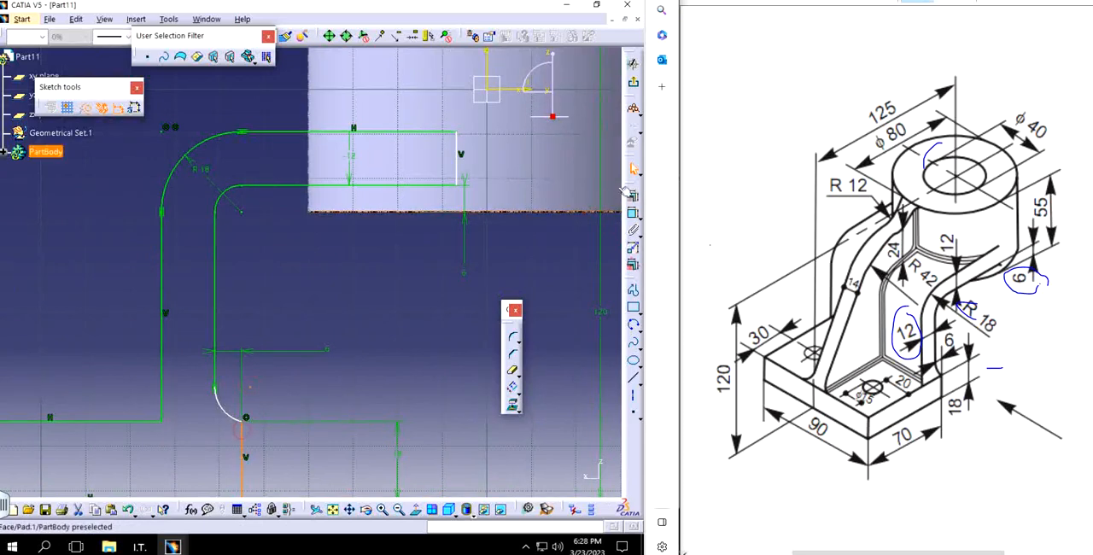
left_click(631, 194)
left_click(575, 312)
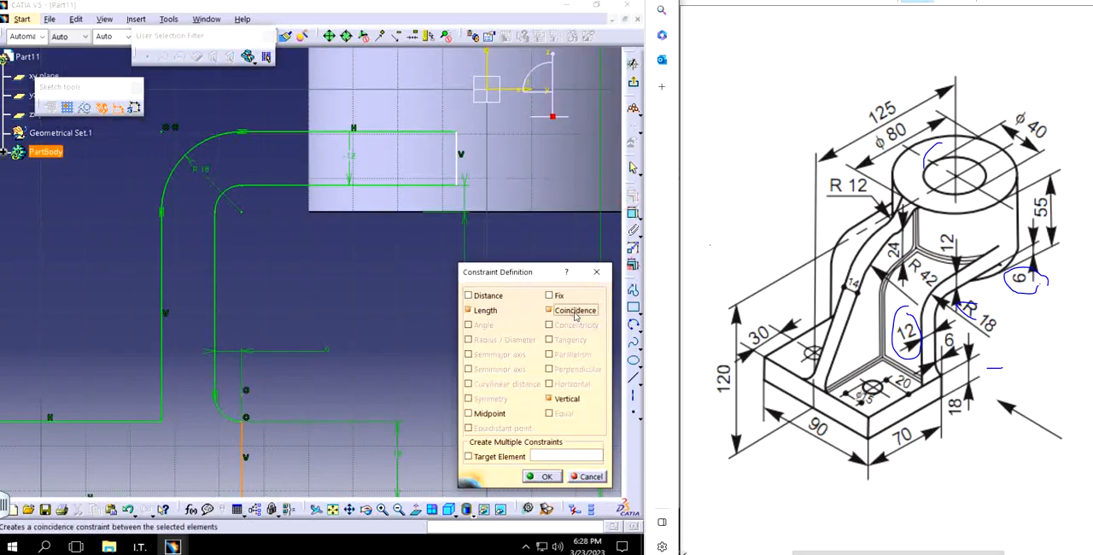
left_click(547, 476)
Step: Make the arm's vertical end line coincident with the cylinder's vertical axis
mouse_move(336, 280)
middle_mouse_down()
mouse_move(364, 168)
mouse_move(362, 271)
middle_mouse_up()
mouse_move(406, 240)
middle_mouse_down()
mouse_move(391, 276)
mouse_move(325, 345)
middle_mouse_up()
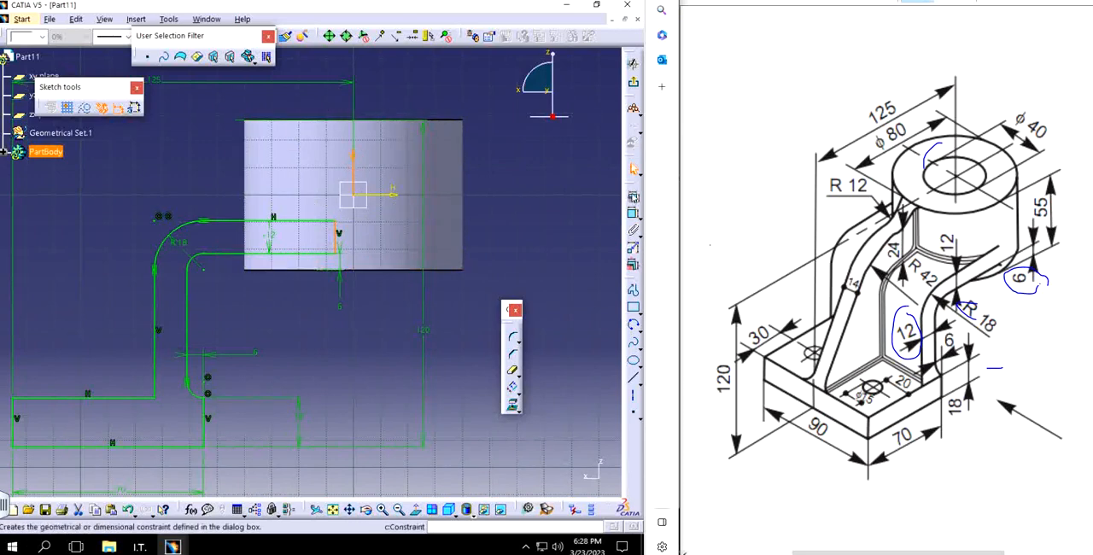
left_click(632, 196)
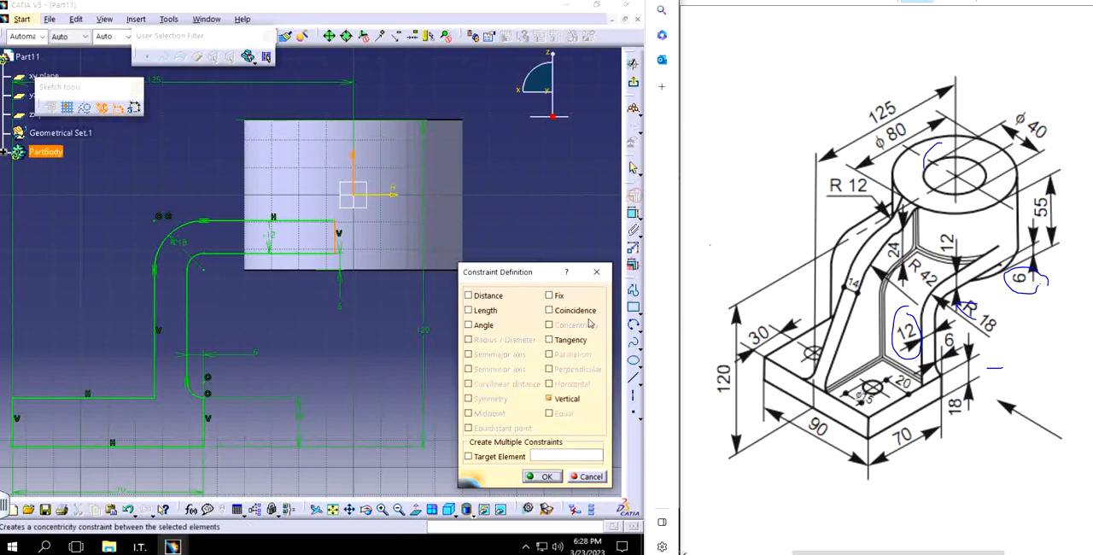
left_click(576, 310)
left_click(544, 476)
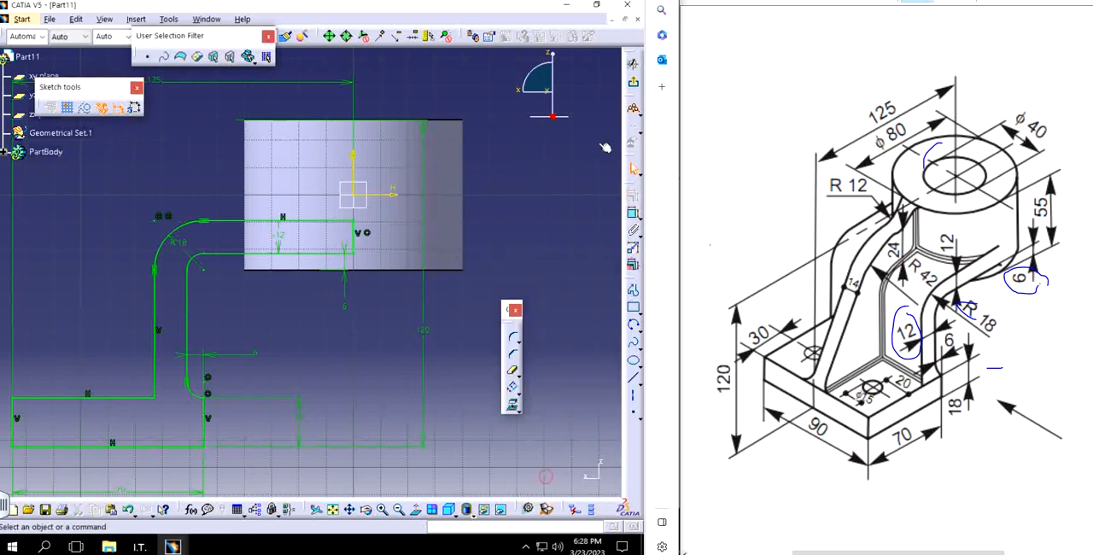
Step: Finish the side-profile sketch and pad it with mirrored extent to the 90 mm total width given in the drawing
left_click(632, 63)
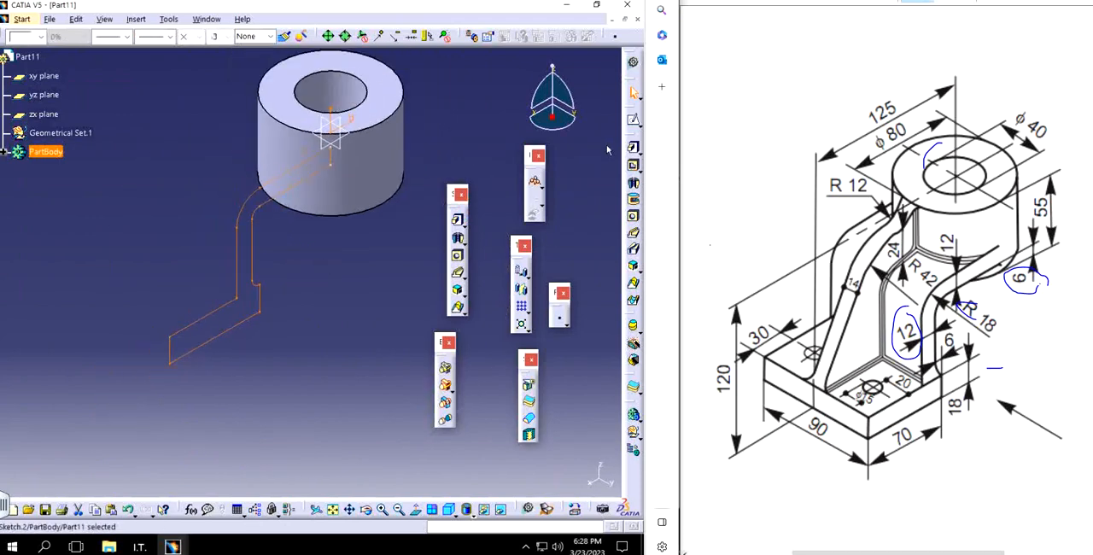
left_click(632, 147)
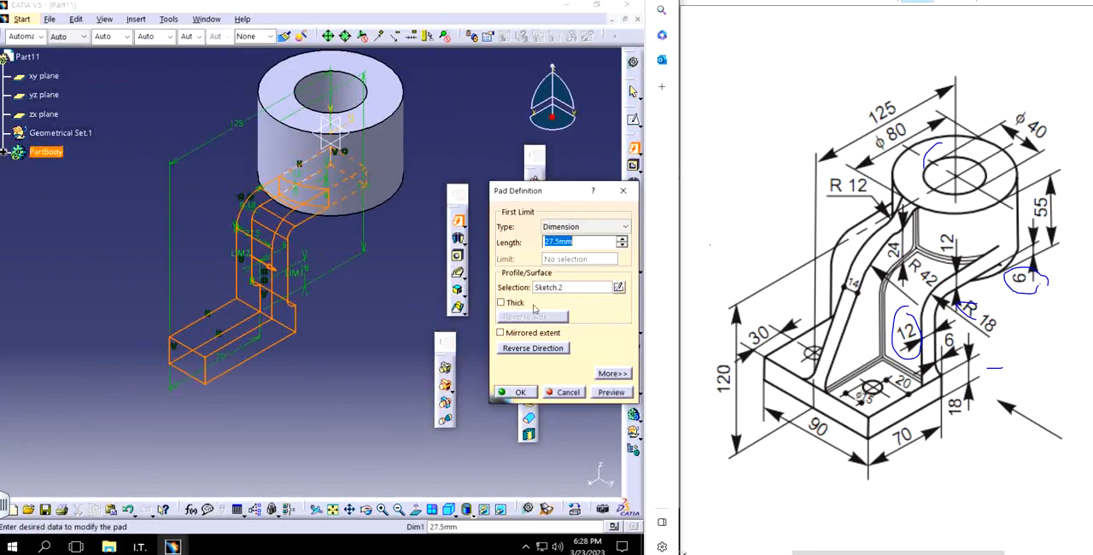
left_click(520, 335)
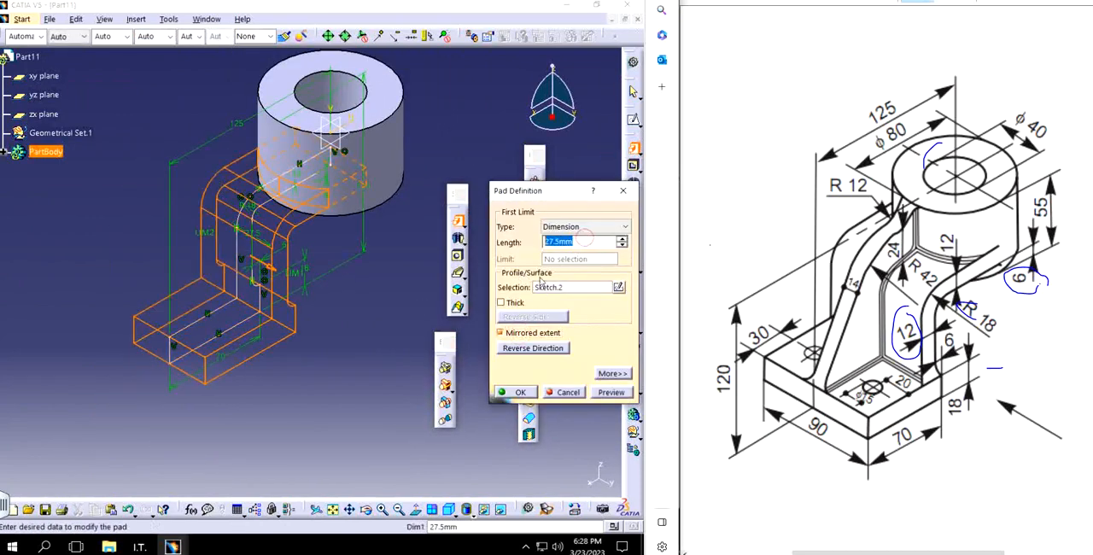
type("45")
key("Return")
left_click(380, 278)
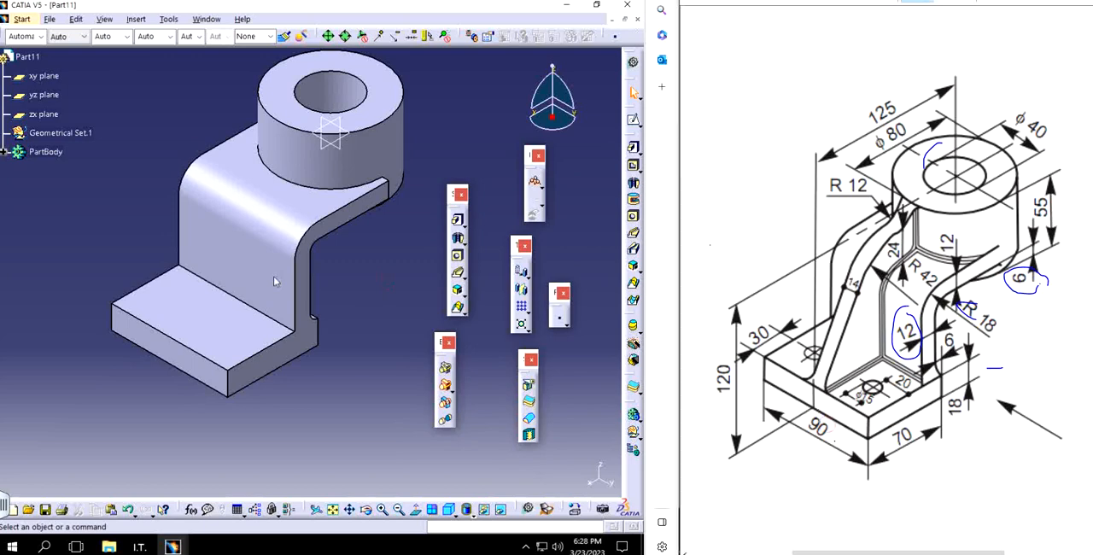
Step: Examine the padded bracket from several angles, including where the arm meets the cylinder's bore
middle_click_drag(363, 360, 271, 313)
middle_click_drag(291, 252, 304, 312)
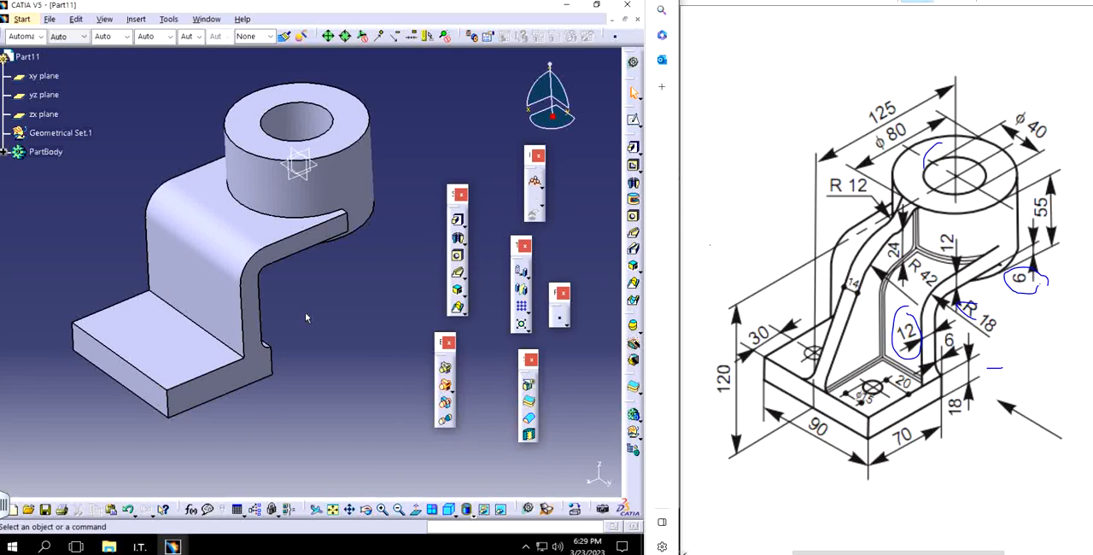
middle_click_drag(323, 241, 301, 357)
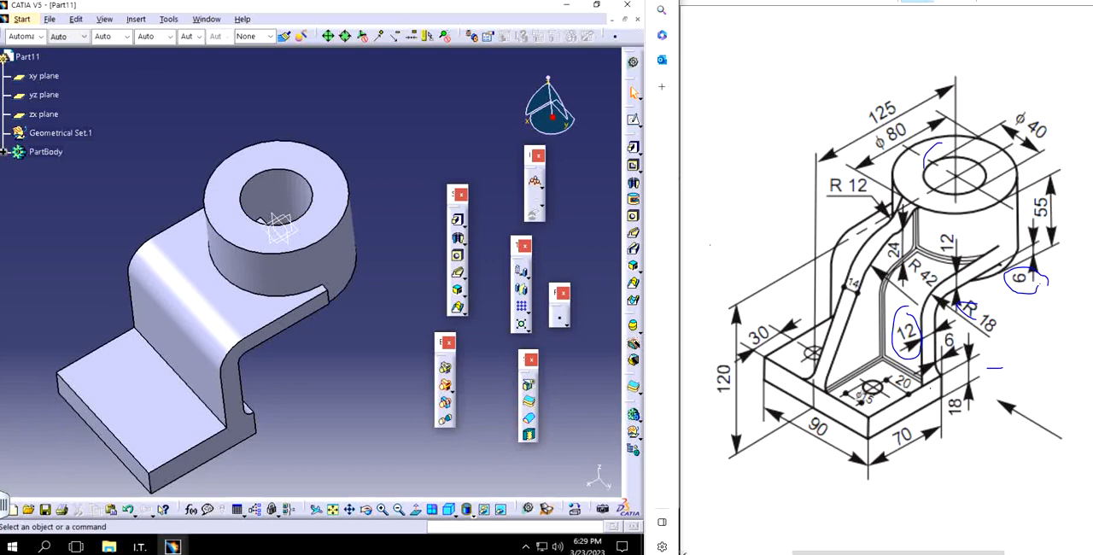
middle_click_drag(325, 371, 319, 397)
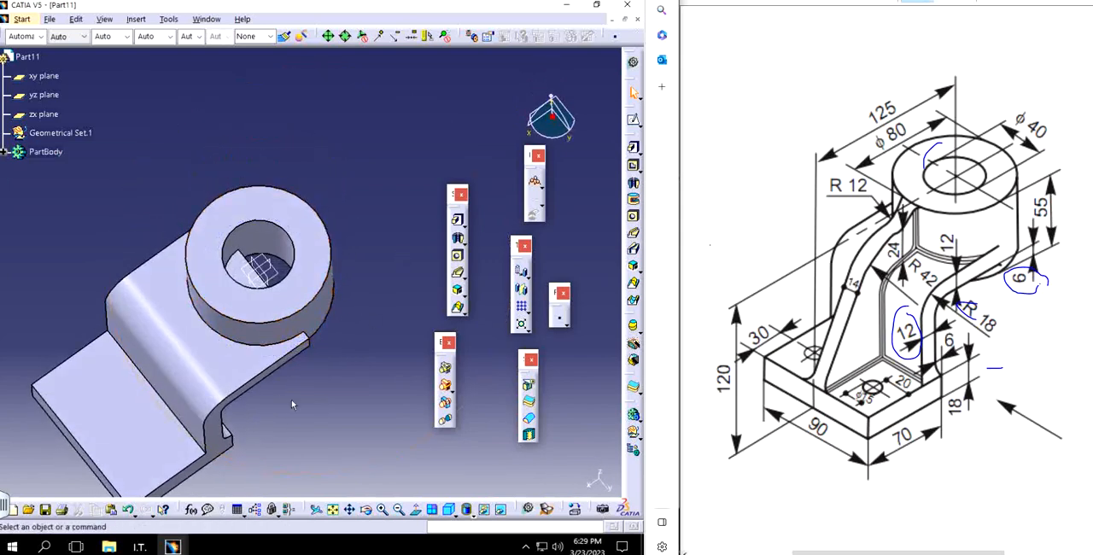
middle_click_drag(291, 398, 298, 329)
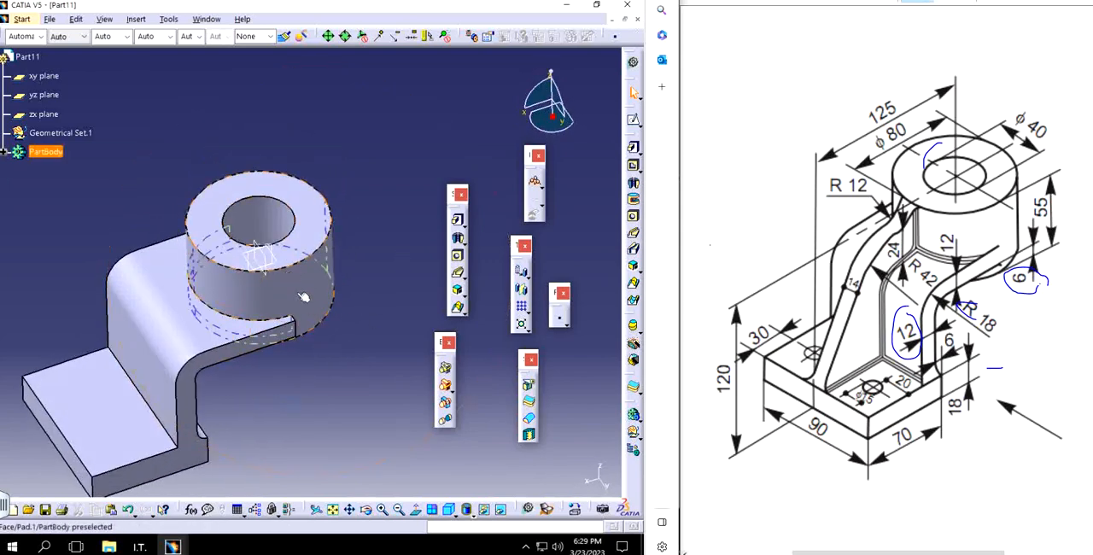
middle_click_drag(303, 282, 261, 313)
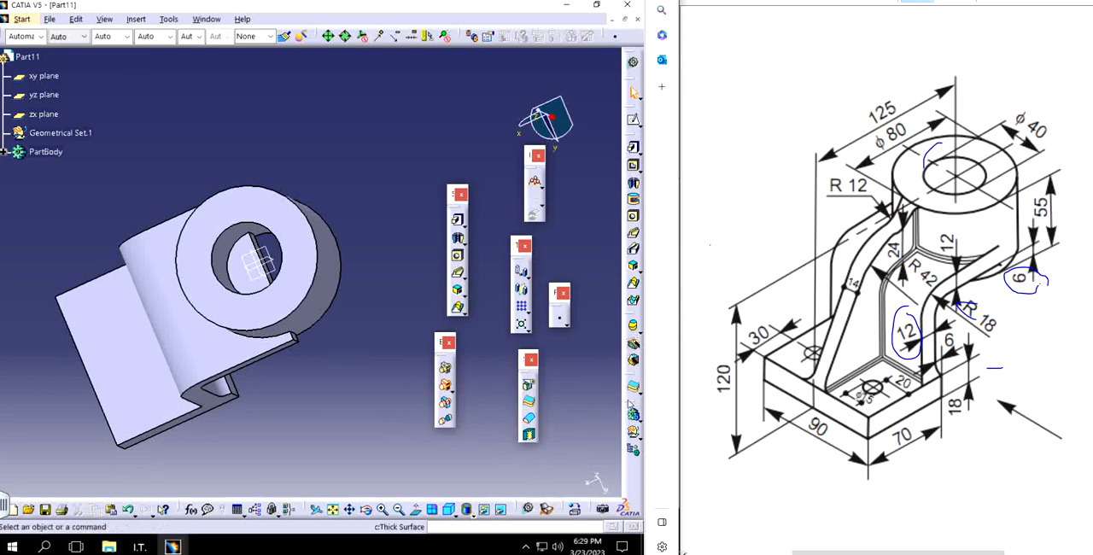
Step: Undock three docked toolbars and place them as floating palettes in the workspace
left_click_drag(515, 331, 394, 162)
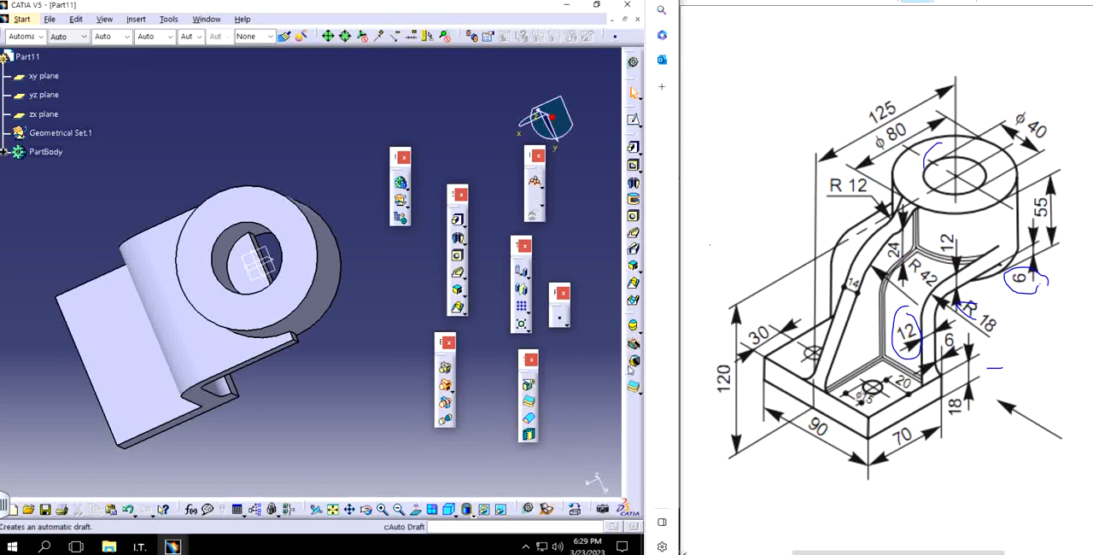
left_click_drag(629, 382, 589, 397)
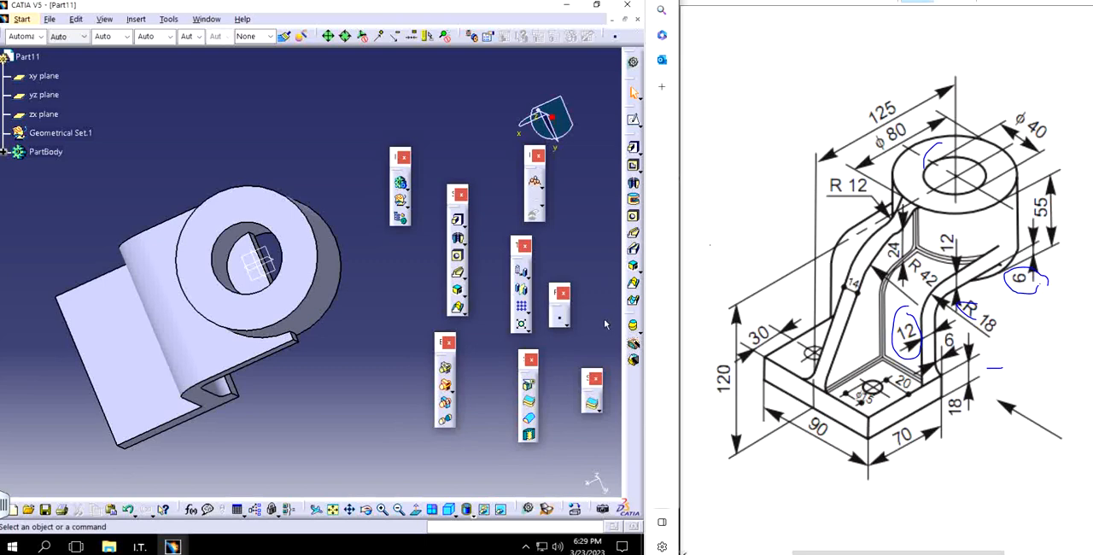
left_click_drag(629, 137, 580, 137)
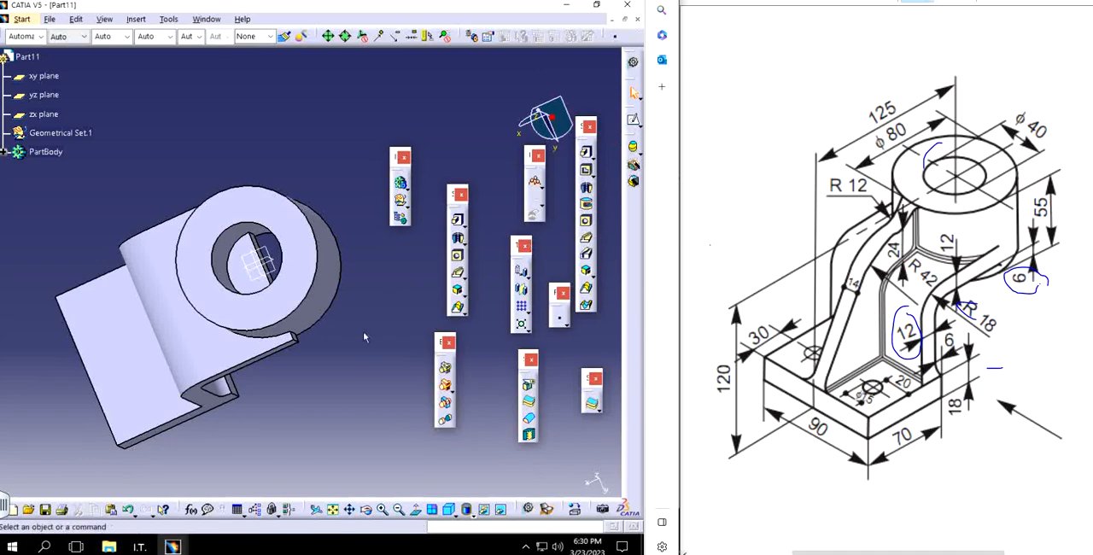
Step: Use Remove Face on the arm's upper face inside the cylinder's bore, keeping the bore's inner wall
left_click(597, 1)
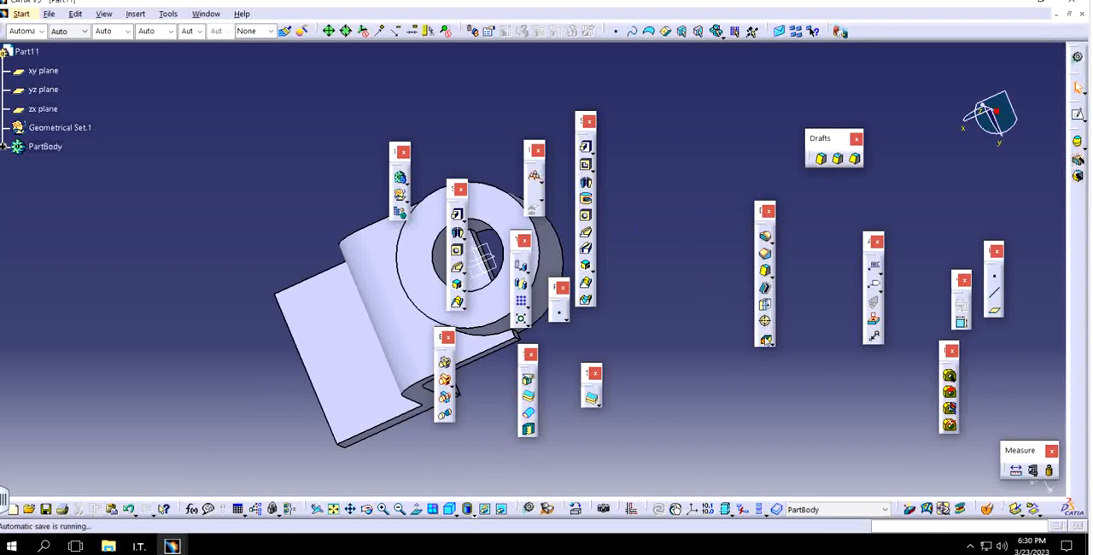
left_click(765, 339)
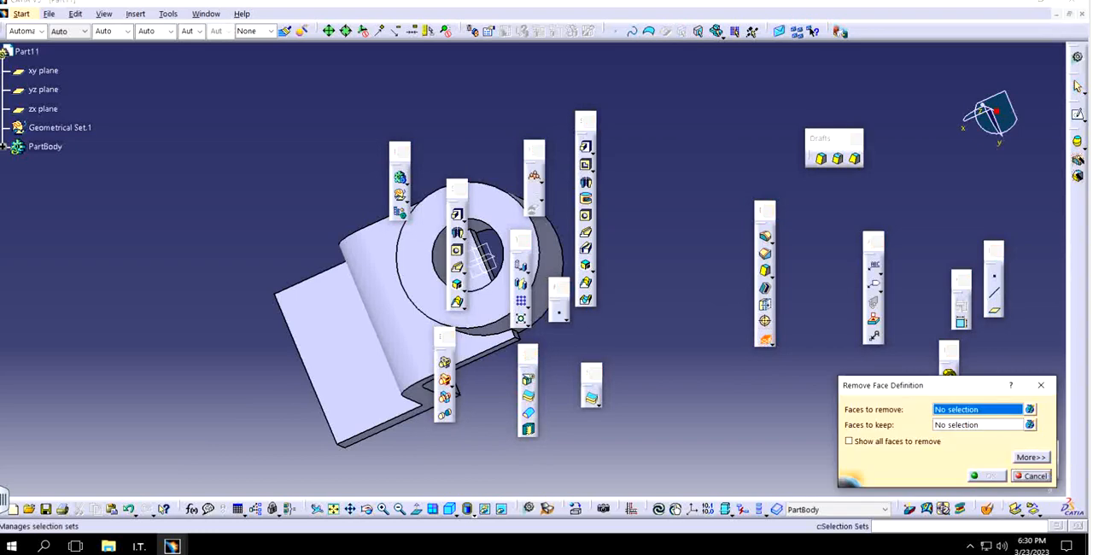
left_click_drag(794, 1, 1, 41)
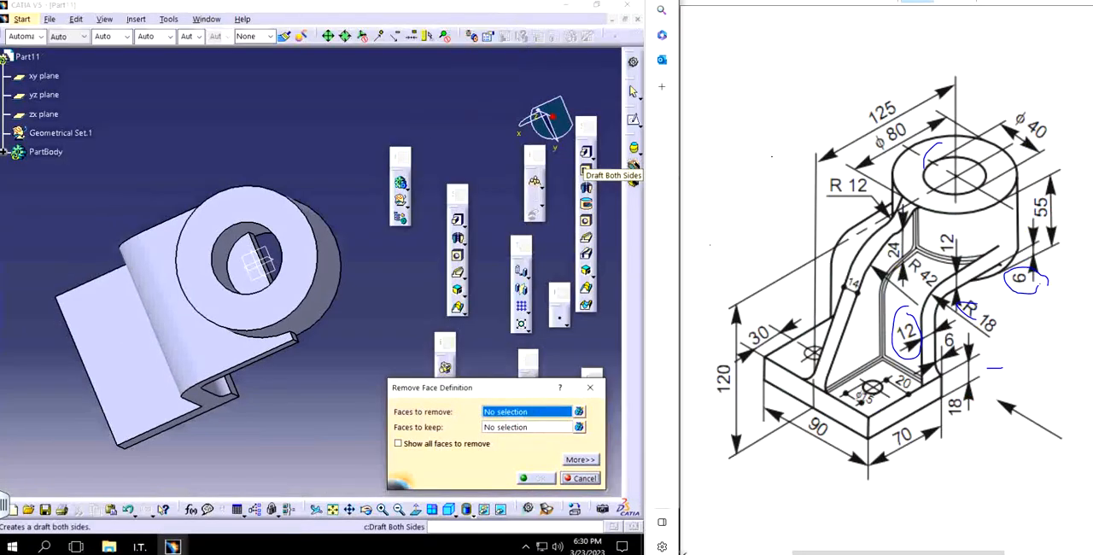
middle_click_drag(276, 287, 327, 101)
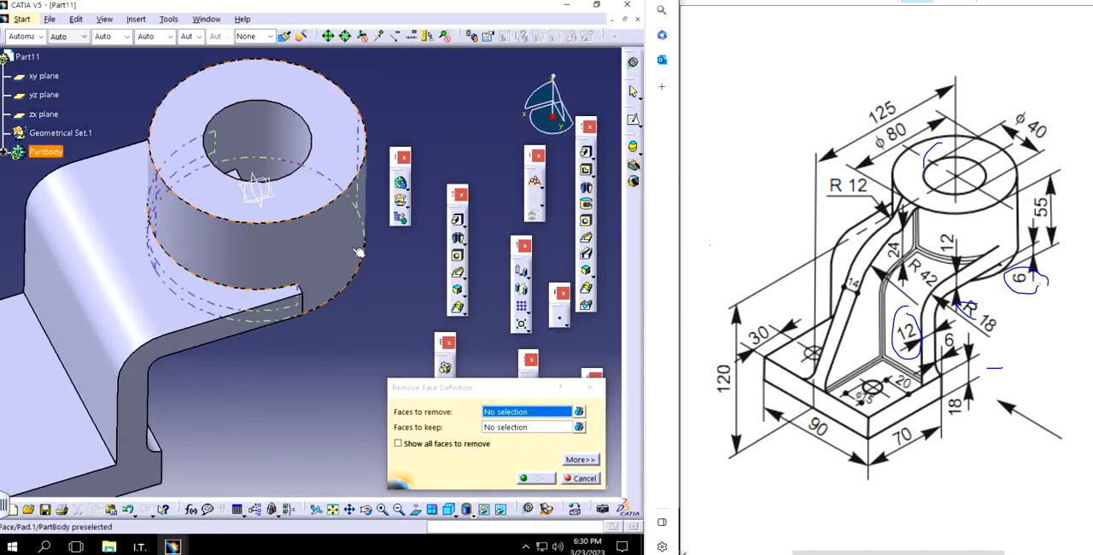
middle_click_drag(247, 316, 224, 358)
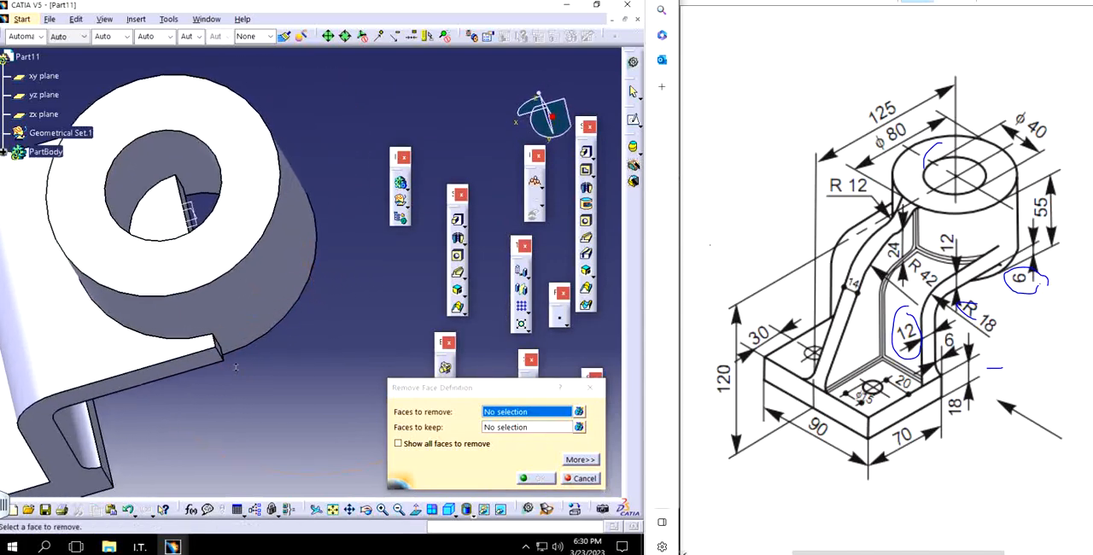
middle_click_drag(145, 224, 188, 259)
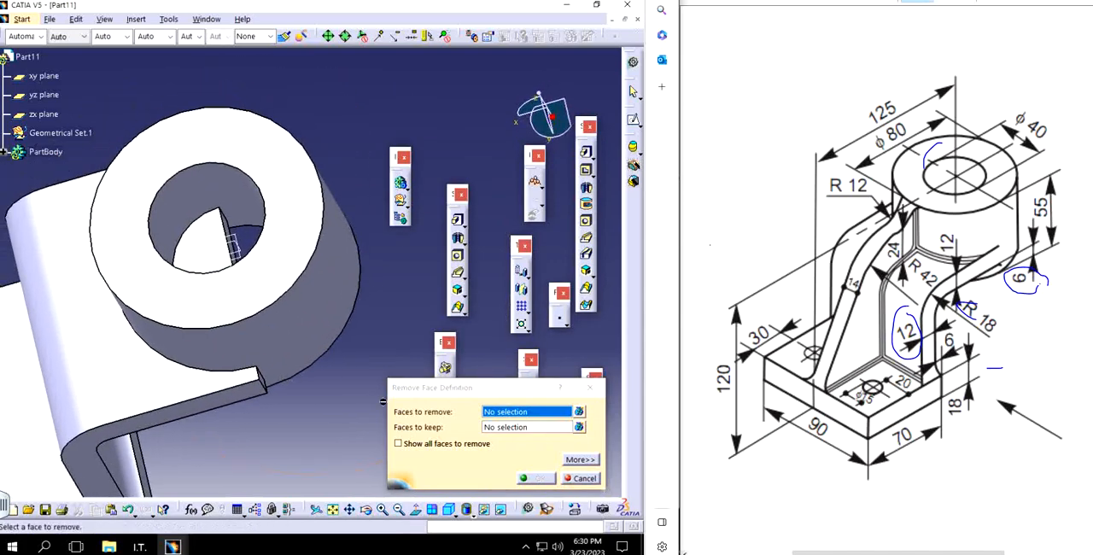
left_click(218, 242)
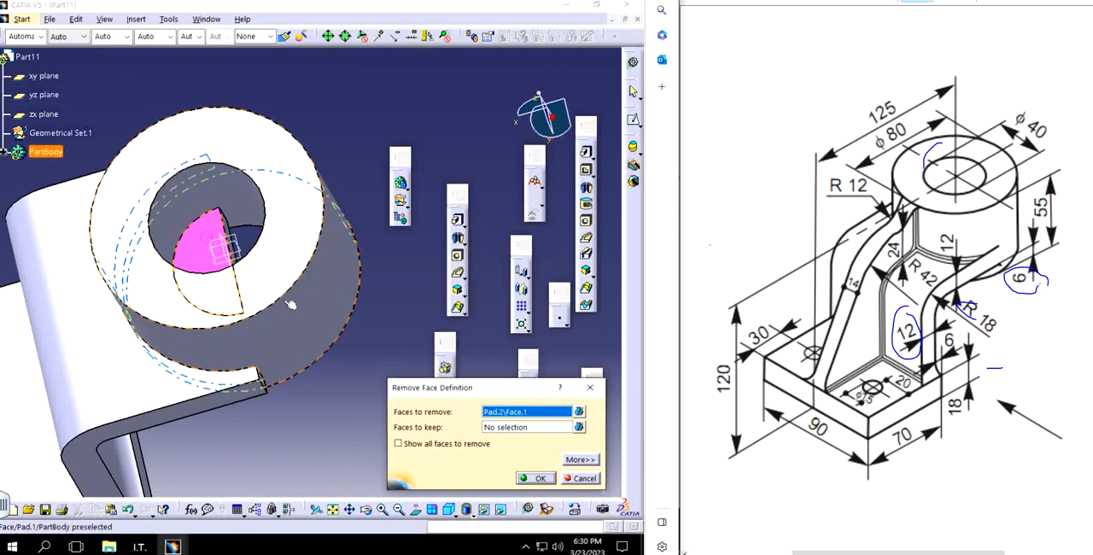
left_click(518, 427)
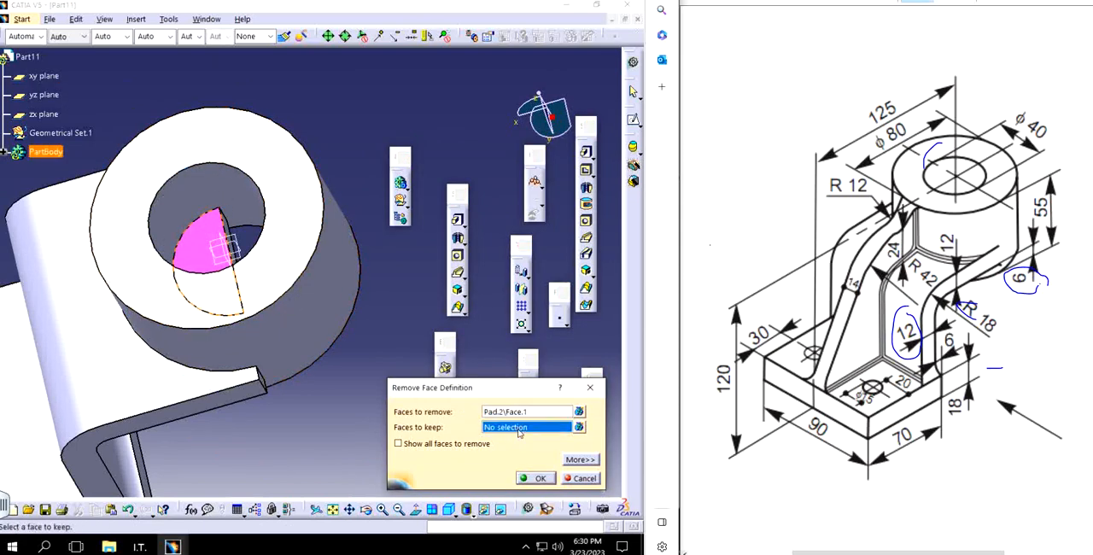
left_click(200, 192)
left_click(538, 478)
Step: Open a sketch on the zx plane and project the cylinder's canonical silhouette edges into it
middle_click_drag(317, 298, 369, 286)
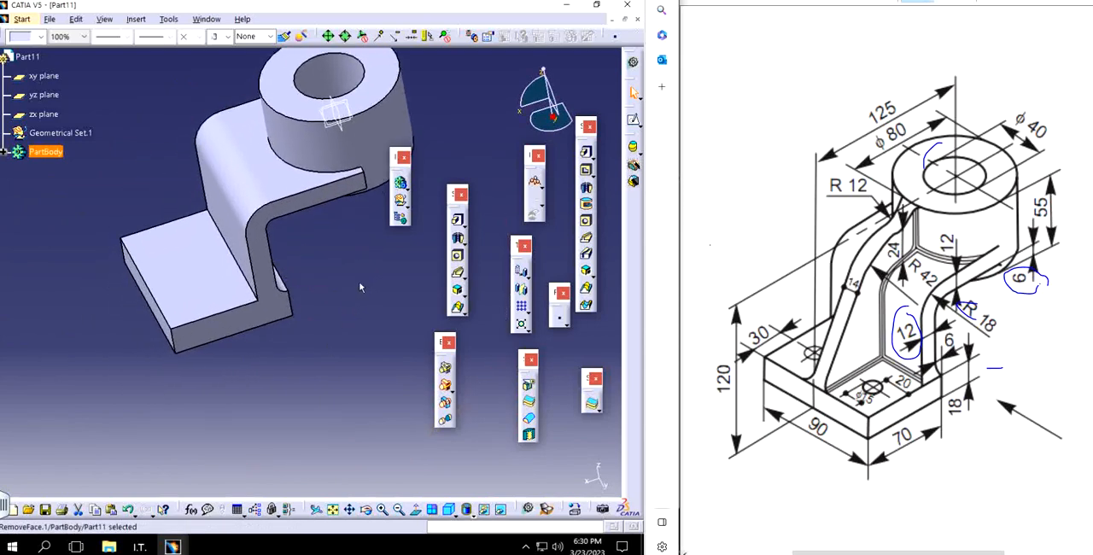
mouse_move(321, 308)
middle_mouse_down()
mouse_move(337, 276)
mouse_move(310, 327)
mouse_move(320, 288)
mouse_move(320, 328)
middle_mouse_up()
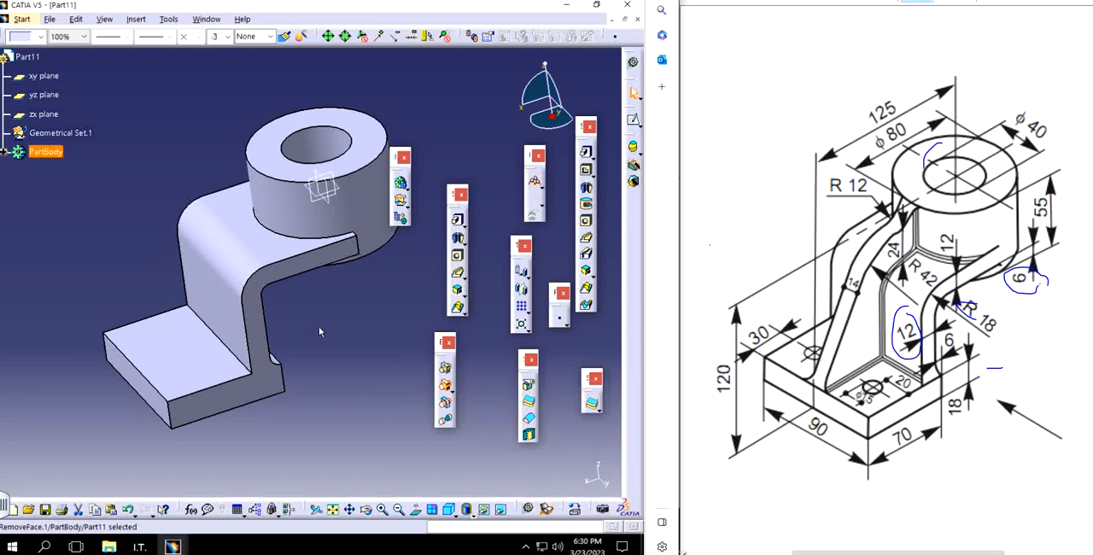
left_click(325, 181)
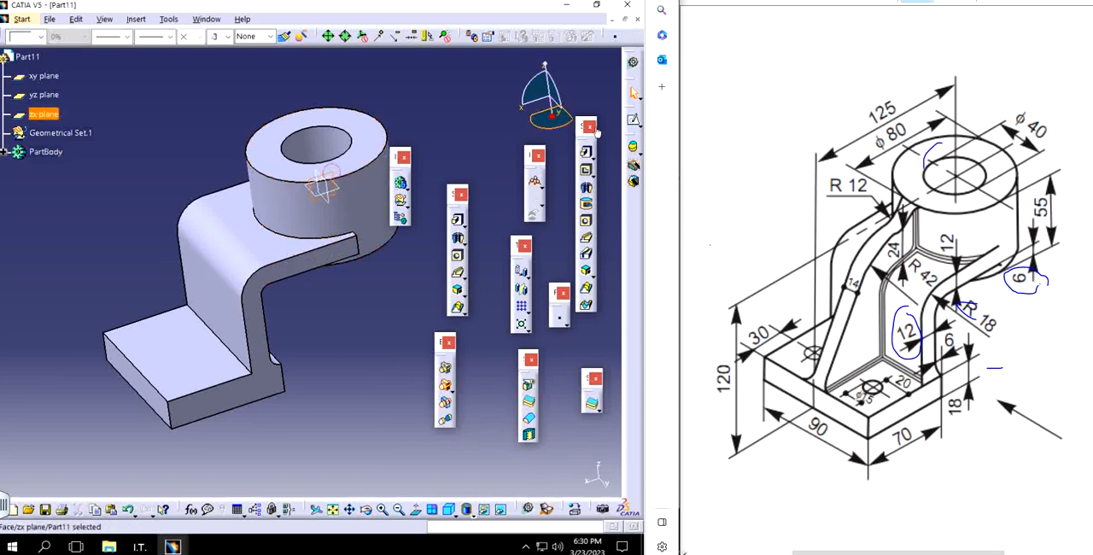
left_click(534, 181)
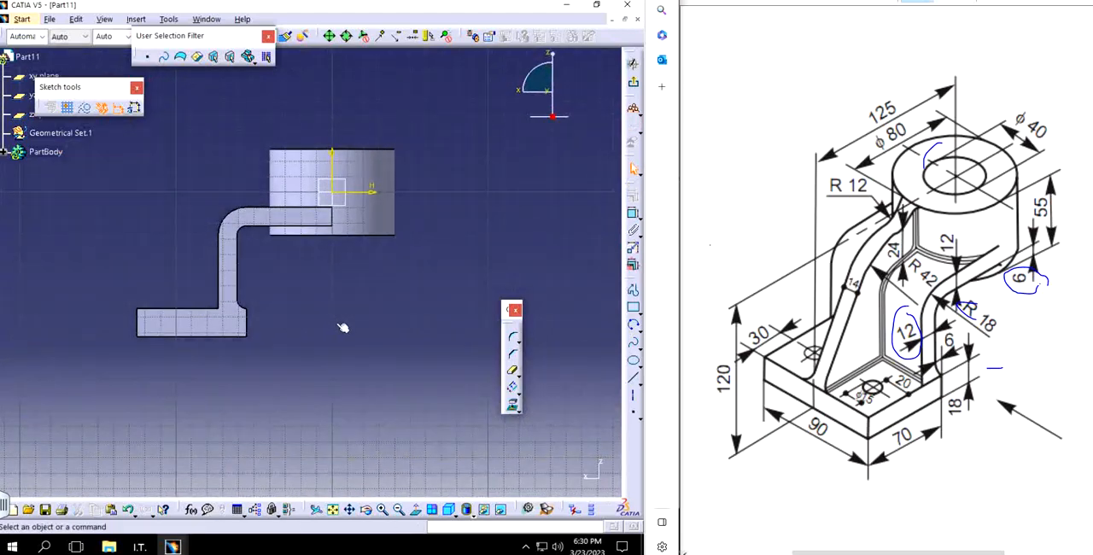
left_click(519, 410)
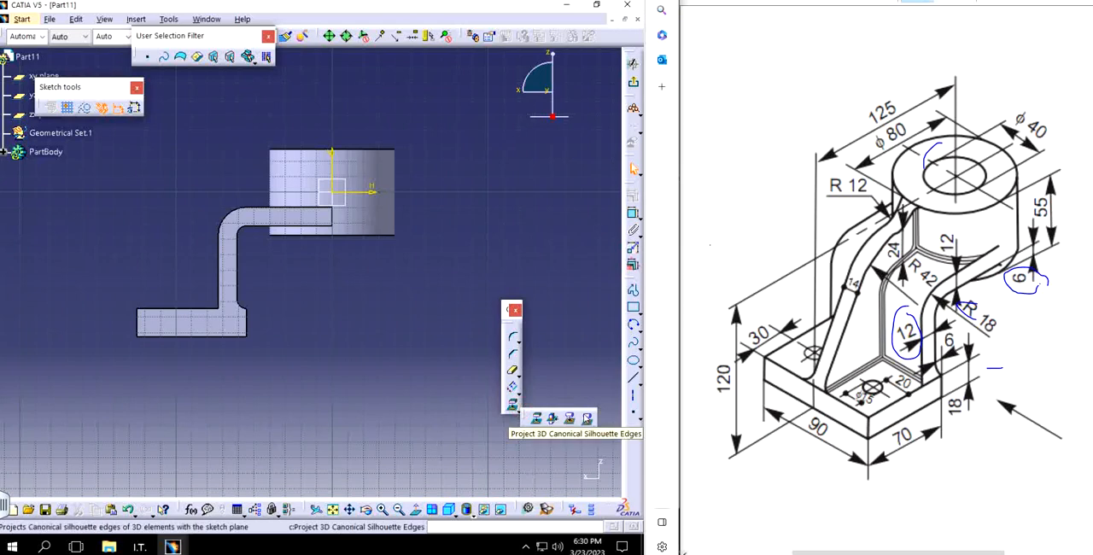
left_click(588, 418)
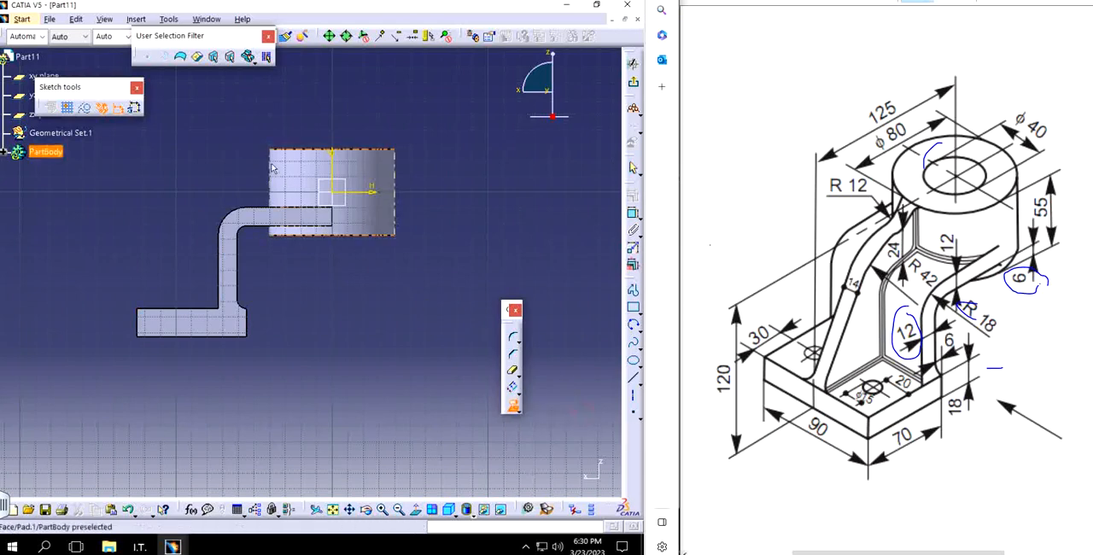
left_click(271, 173)
left_click(425, 312)
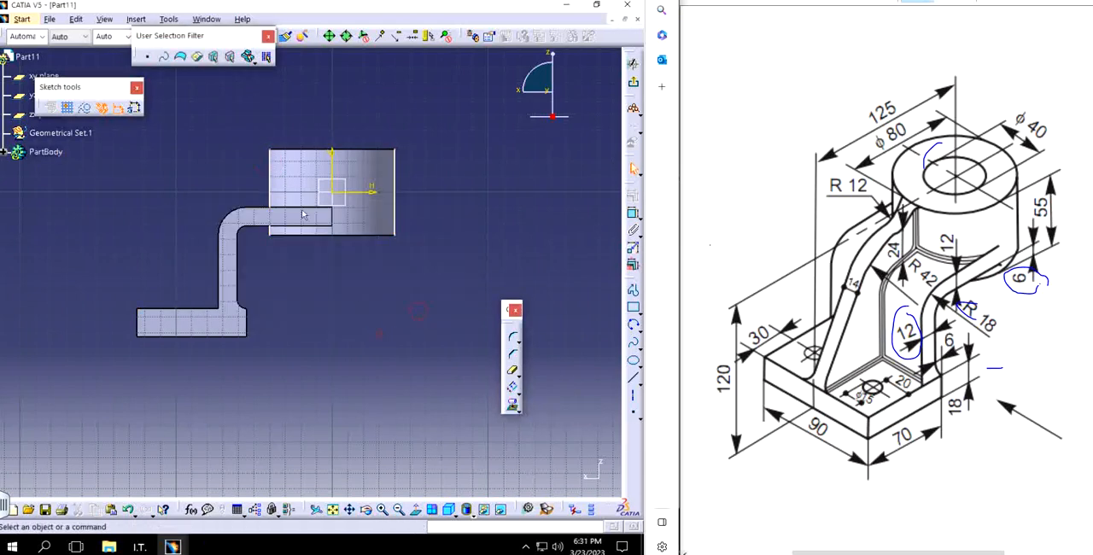
Step: Convert the cylinder's projected silhouette line on the arm side into a construction element
double_click(271, 161)
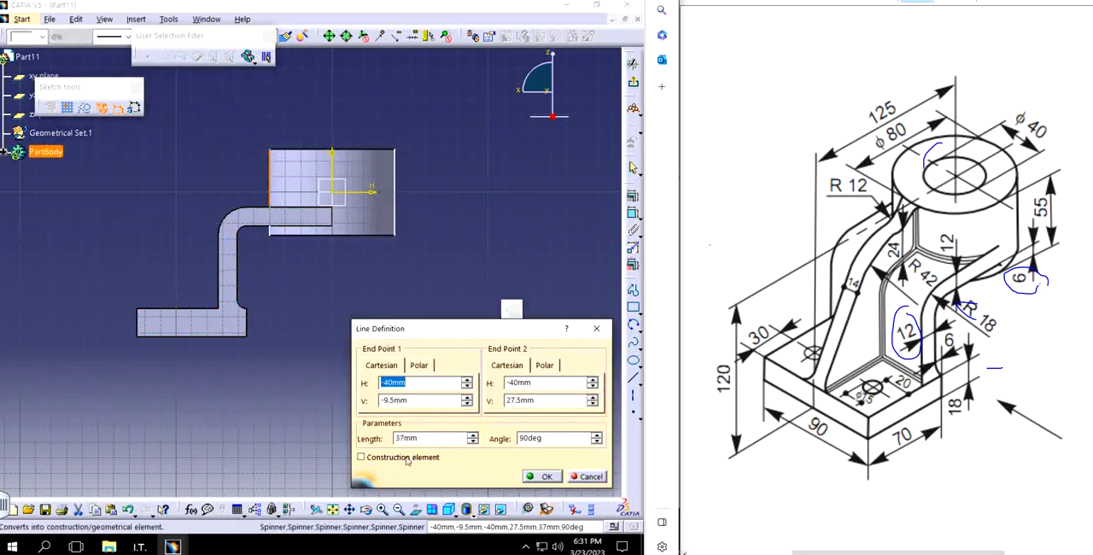
left_click(360, 457)
left_click(542, 476)
middle_click(307, 313)
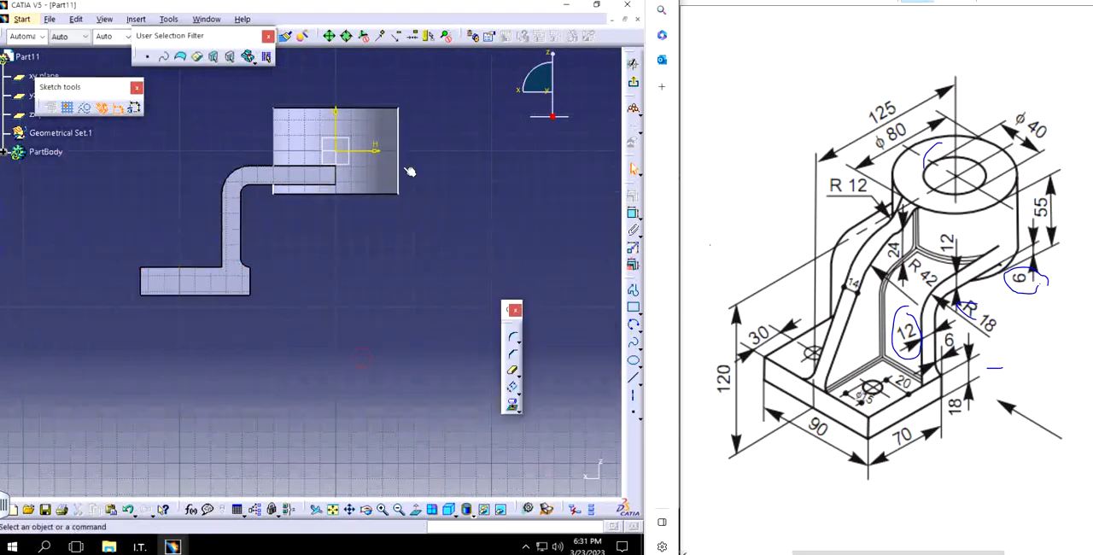
left_click(398, 136)
left_click(439, 261)
Step: Project the base's top edge in front of the arm into the sketch as a construction element
mouse_move(345, 260)
middle_mouse_down()
mouse_move(406, 349)
mouse_move(385, 272)
mouse_move(378, 312)
mouse_move(385, 207)
middle_mouse_up()
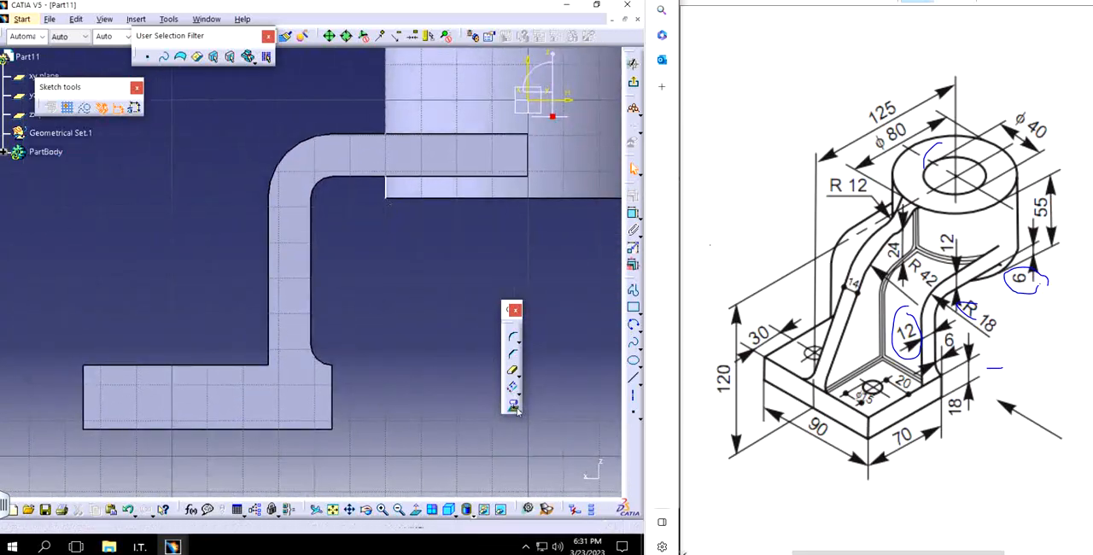
left_click(517, 410)
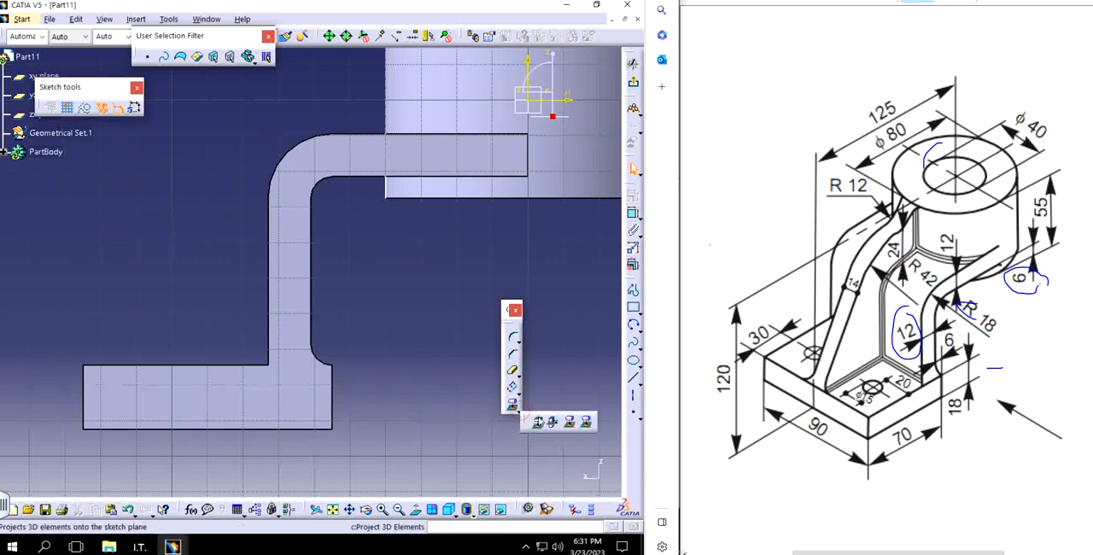
left_click(536, 420)
left_click(173, 368)
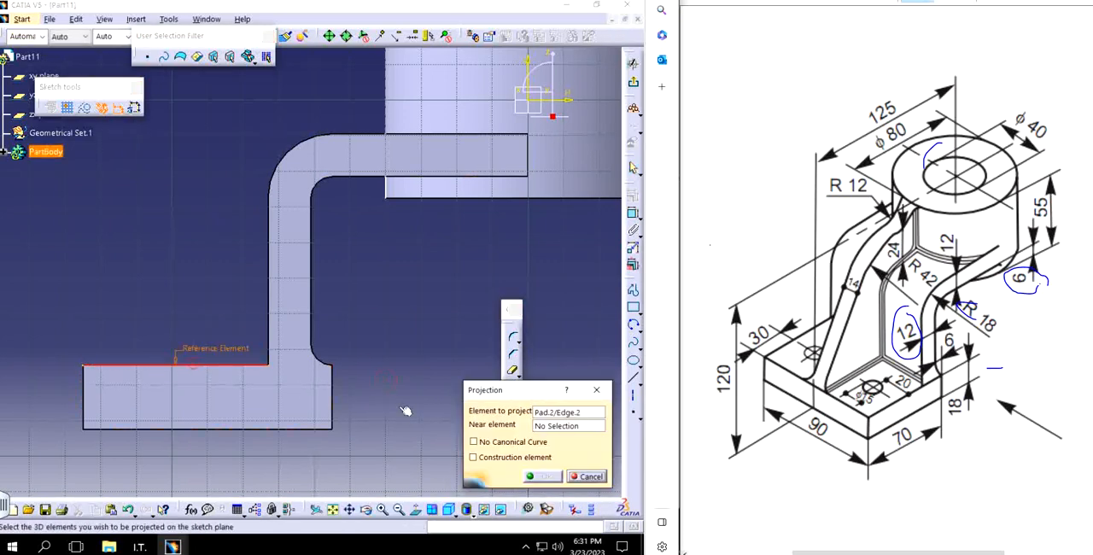
left_click(486, 455)
left_click(546, 474)
mouse_move(404, 316)
middle_mouse_down()
mouse_move(383, 293)
mouse_move(371, 297)
mouse_move(334, 394)
middle_mouse_up()
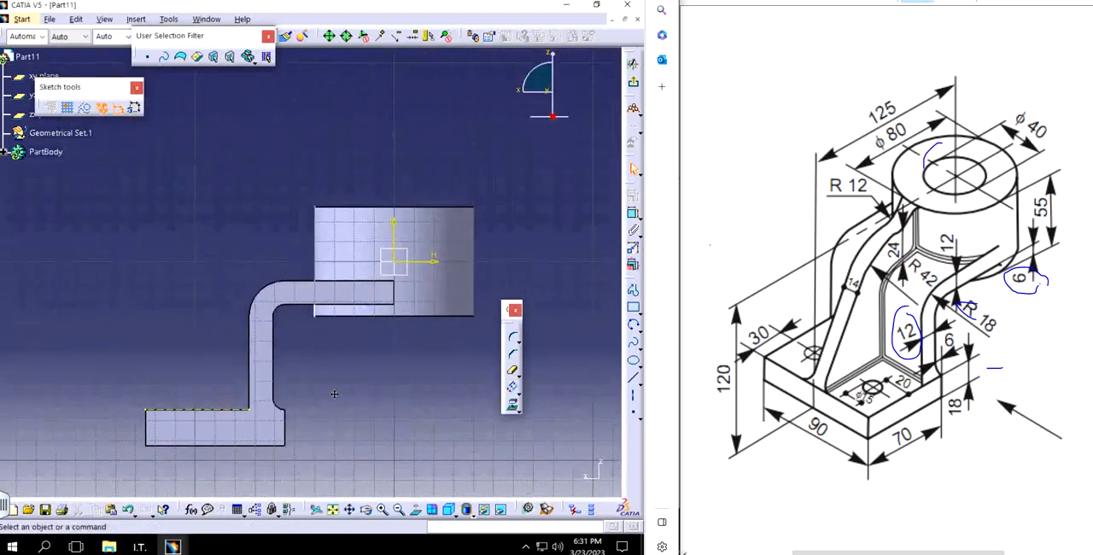
left_click(633, 293)
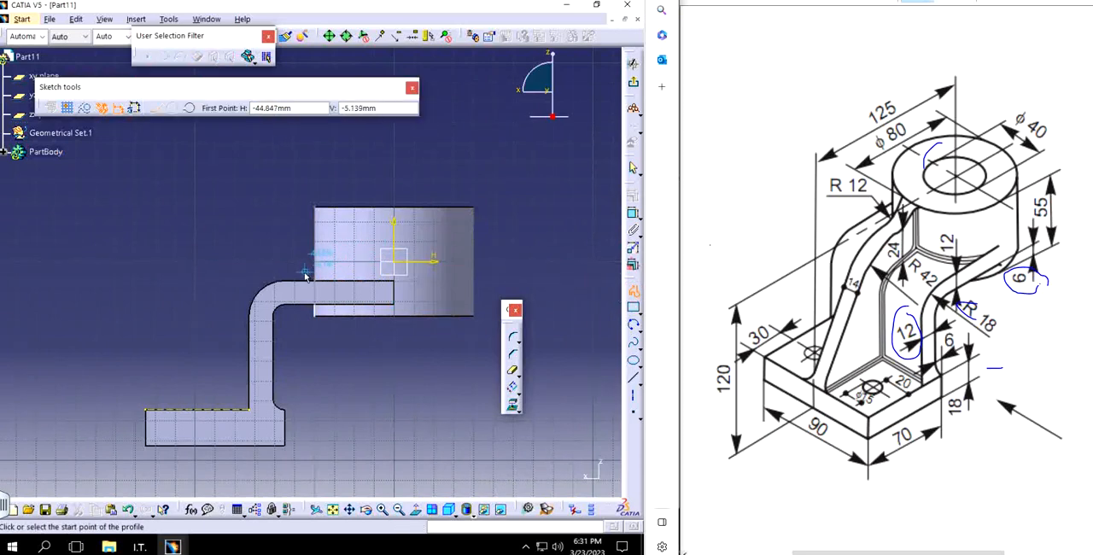
left_click(316, 208)
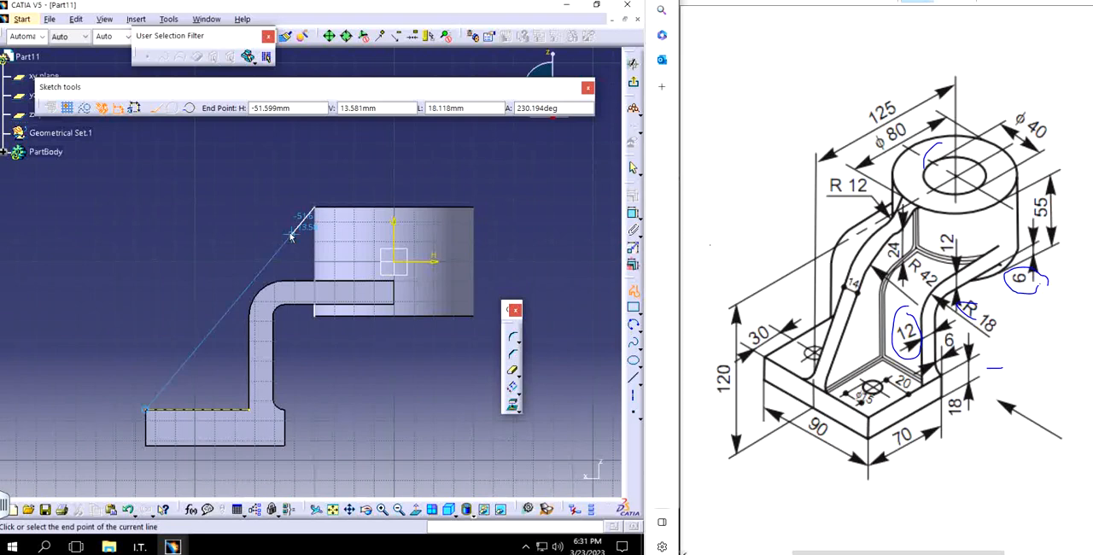
key("Escape")
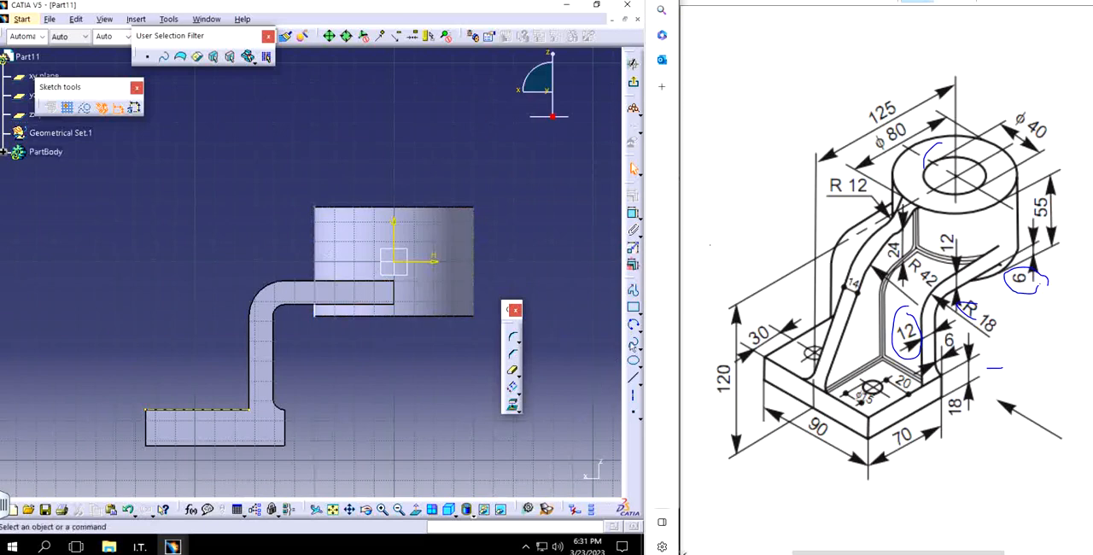
Step: Sketch a three-point arc of about 81 mm radius from the cylinder's top corner down towards the arm's bend
left_click(632, 325)
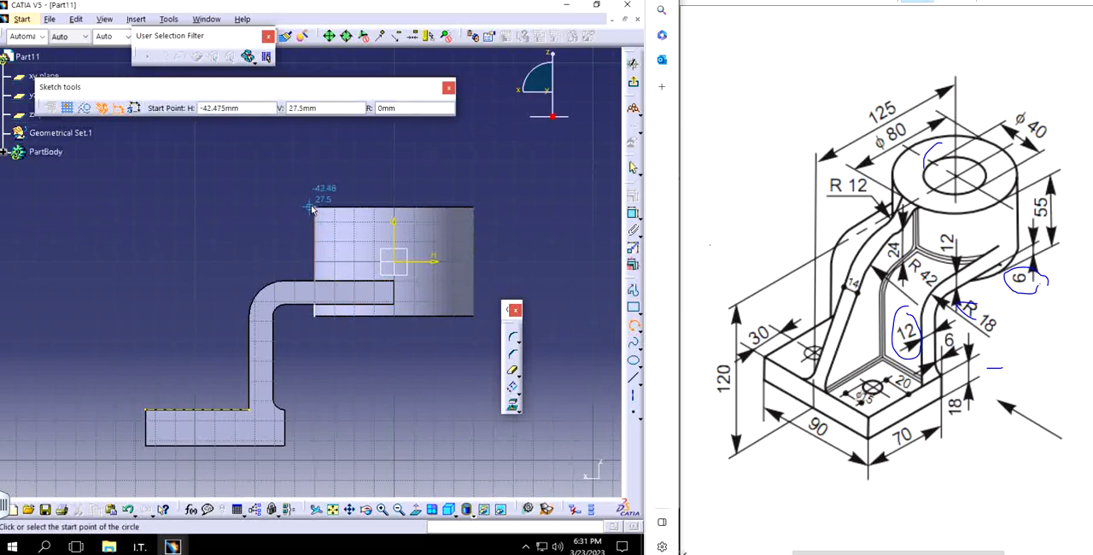
left_click(314, 208)
left_click(277, 240)
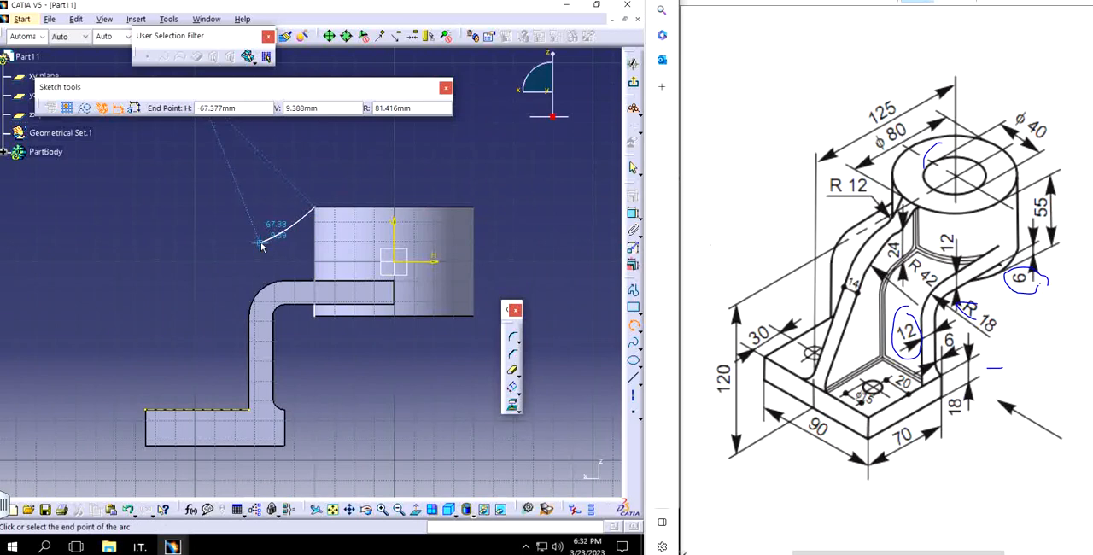
left_click(261, 245)
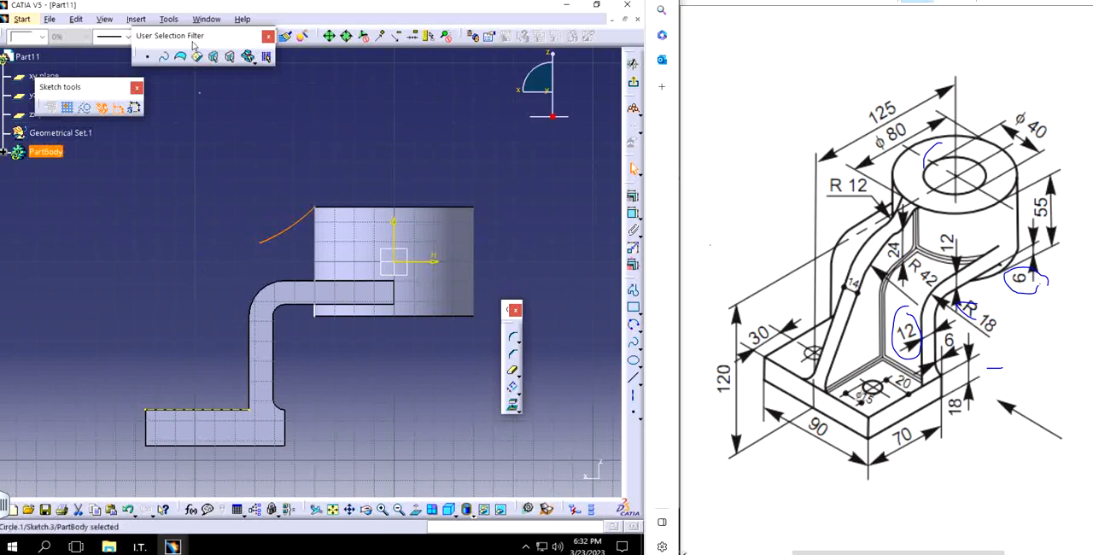
Step: Sketch a second three-point arc, about 221 mm in radius, from the first arc's lower end outward and down towards the base
left_click_drag(192, 35, 235, 96)
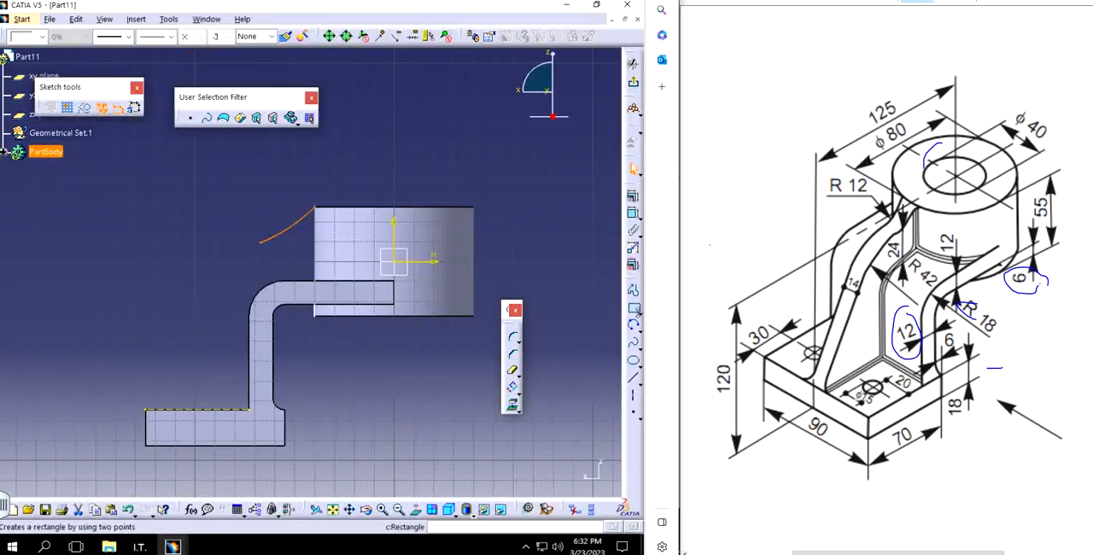
left_click(632, 325)
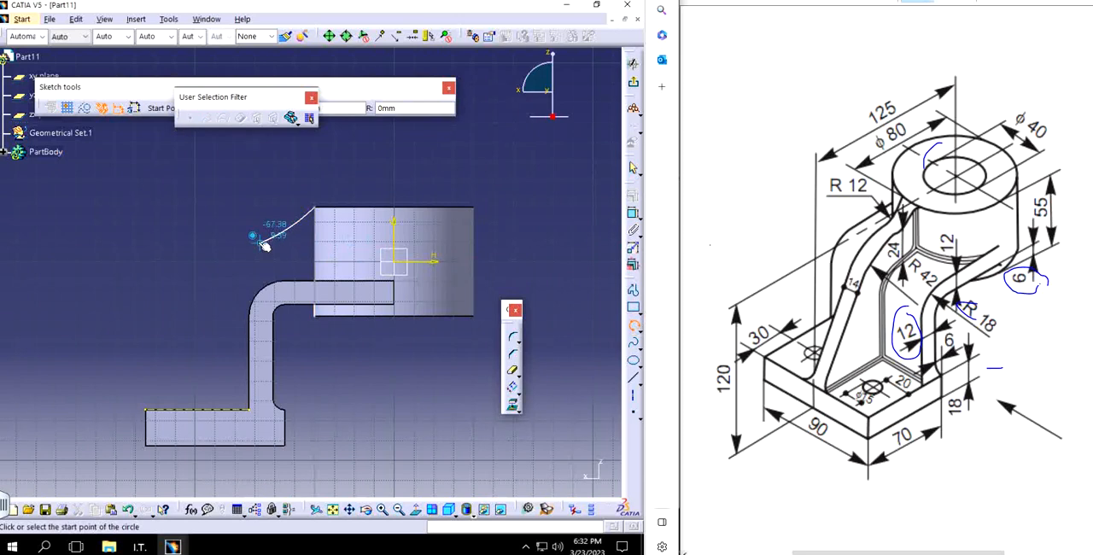
left_click(261, 242)
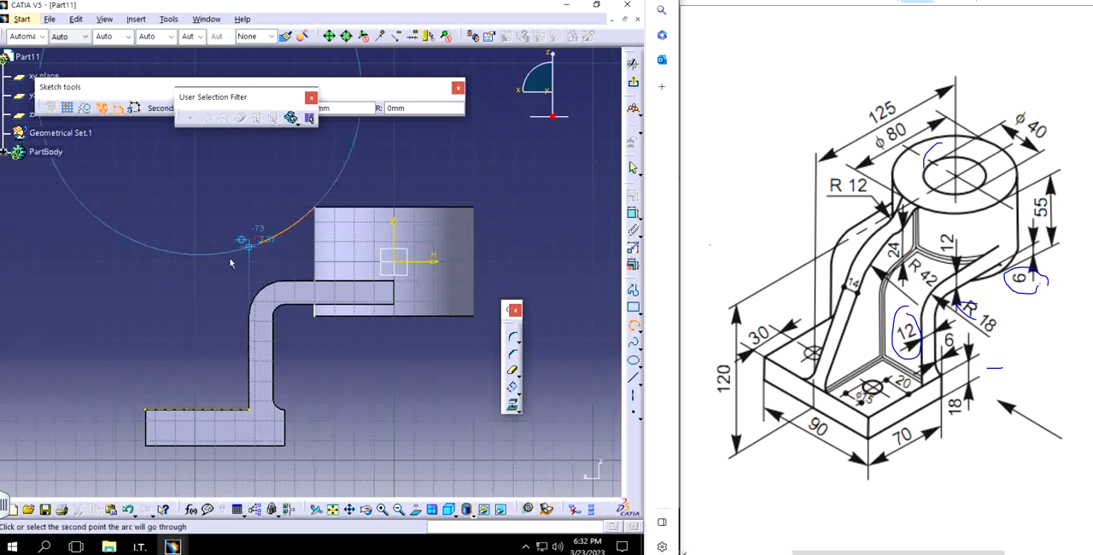
left_click(215, 276)
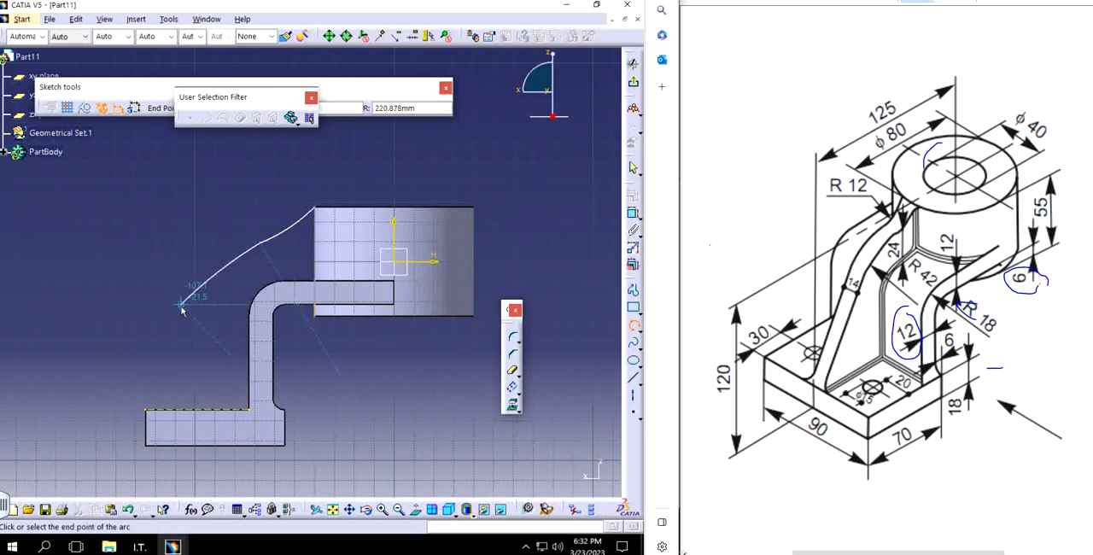
left_click(181, 308)
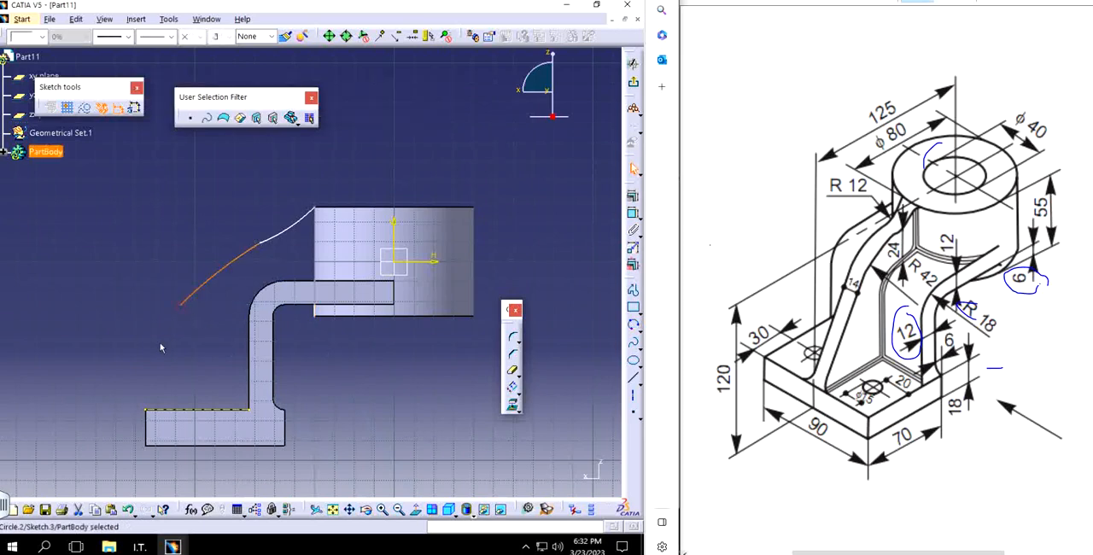
Step: Draw a line about 56 mm long from the second arc's lower end to the outer end of the base's top edge
left_click(633, 289)
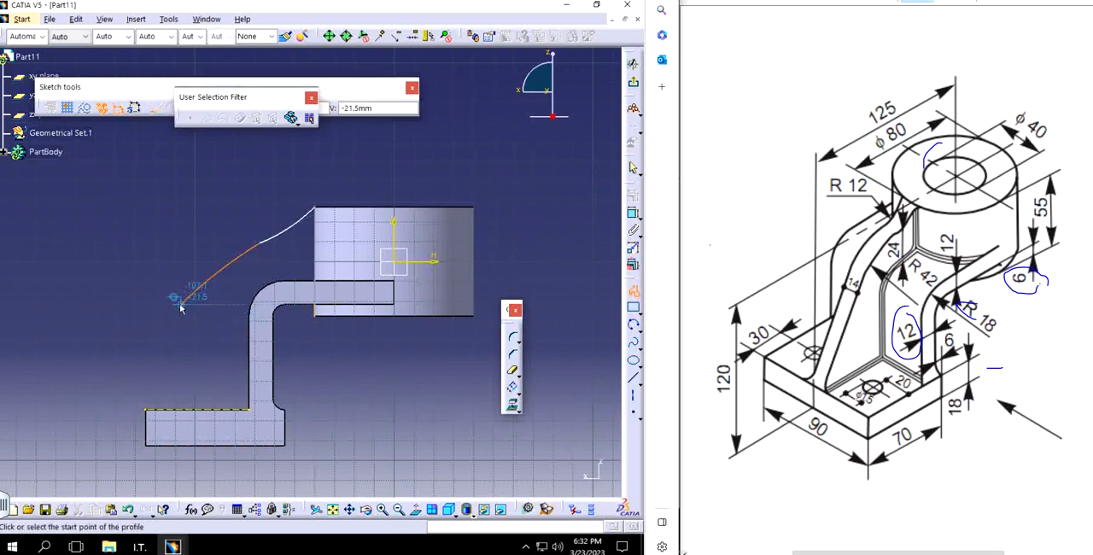
left_click(179, 304)
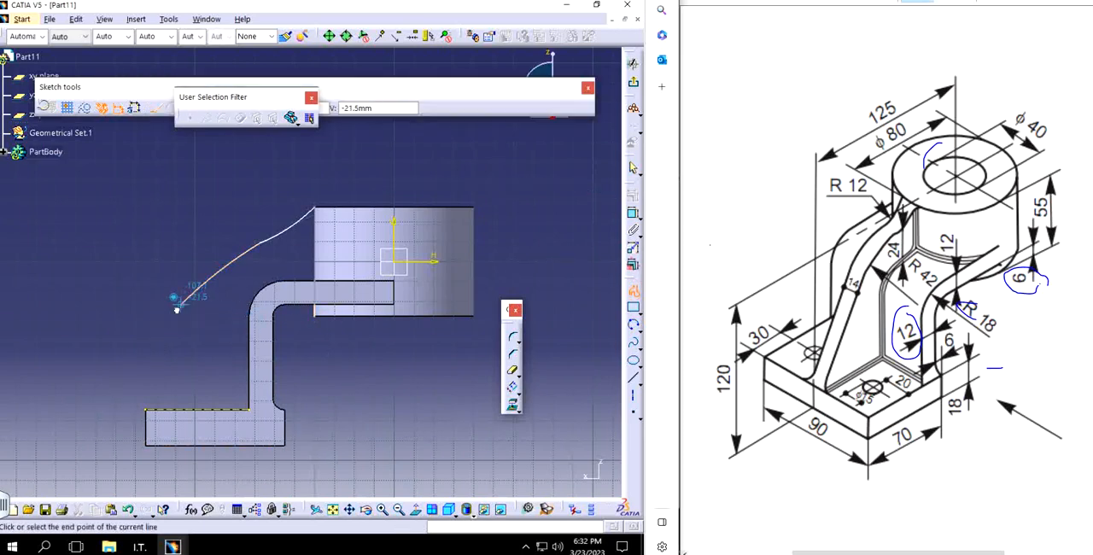
double_click(148, 411)
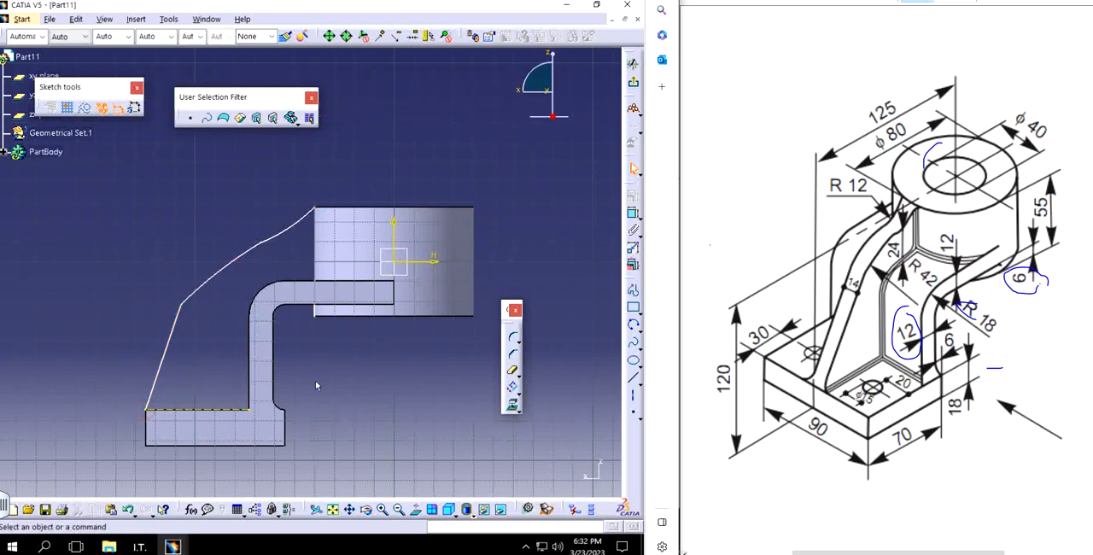
Step: Try to make the slanted line tangent to the second arc
left_click(178, 325)
left_click(192, 298, "ctrl")
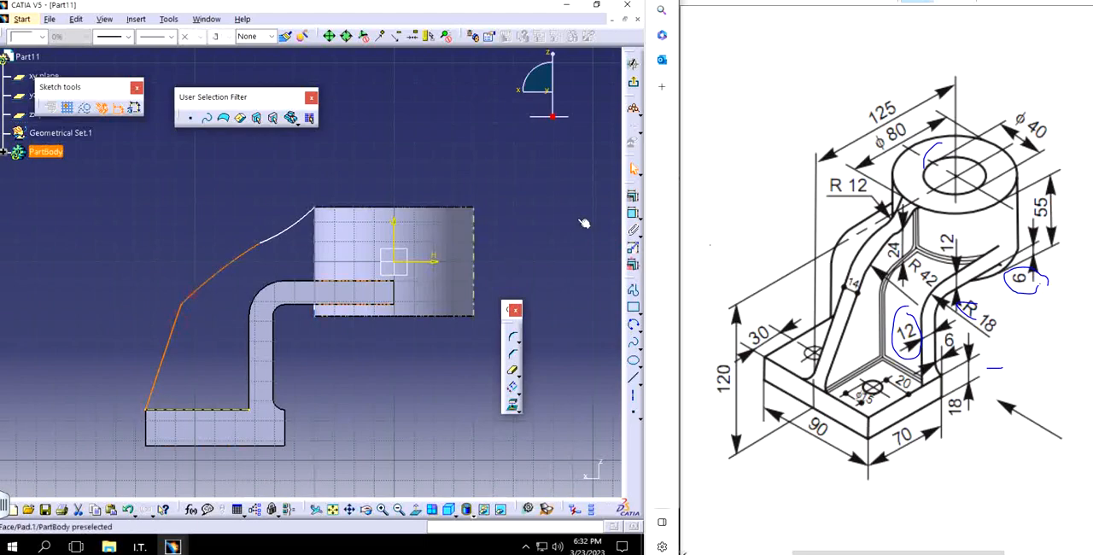
left_click(634, 205)
left_click(564, 339)
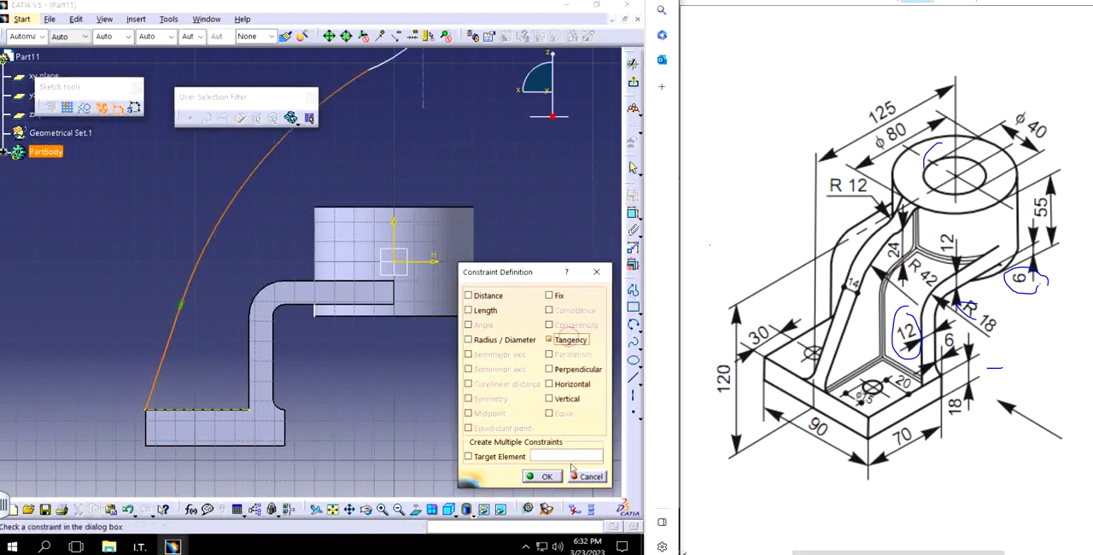
left_click(544, 475)
Step: Try a coincidence constraint between the projected silhouette line and the cylinder's outer face, cancel it, and undo back to the untangent profile
middle_click_drag(427, 234, 380, 284)
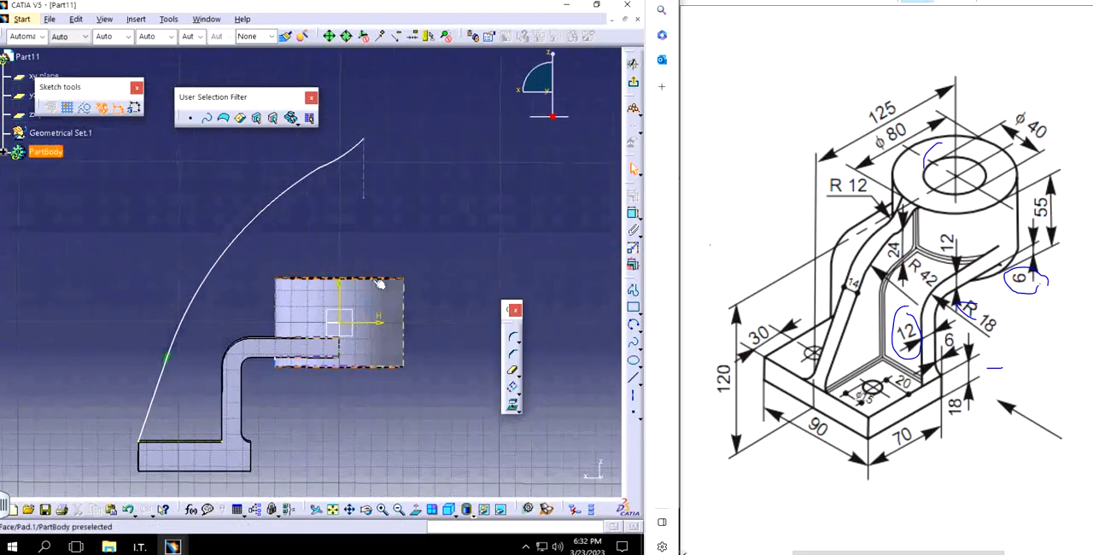
left_click(364, 180)
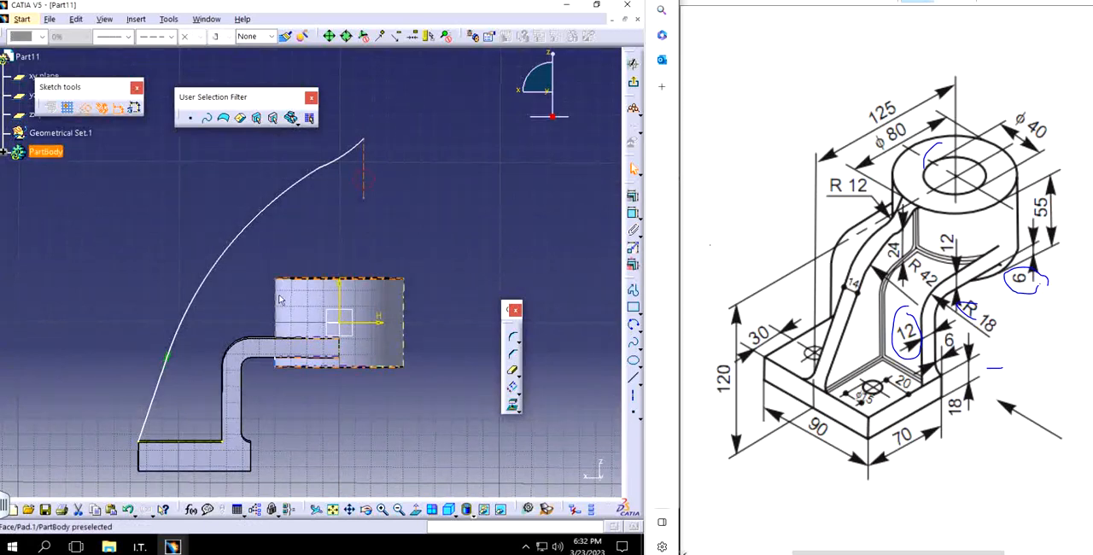
left_click(280, 299, "ctrl")
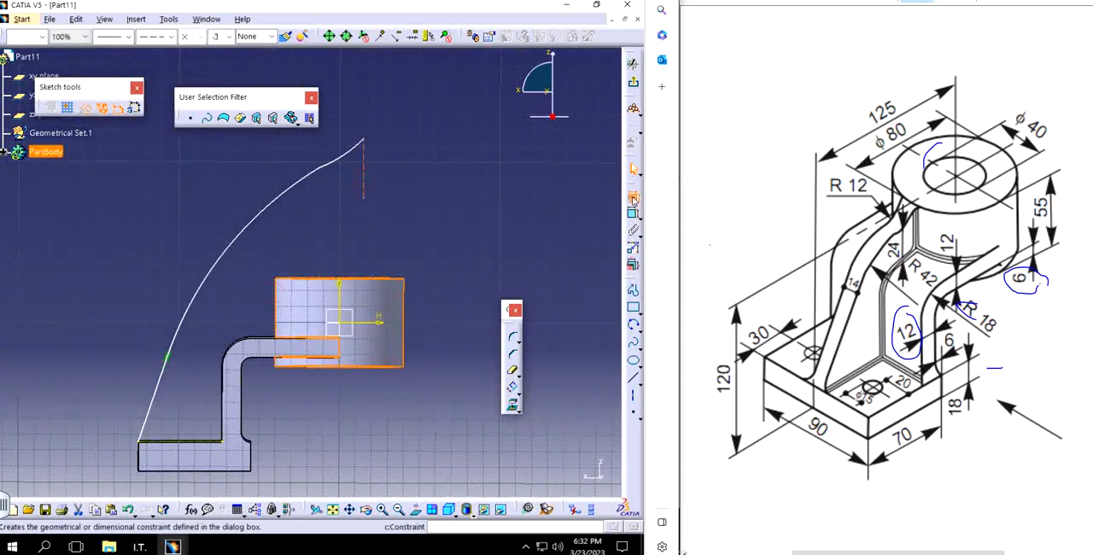
left_click(634, 198)
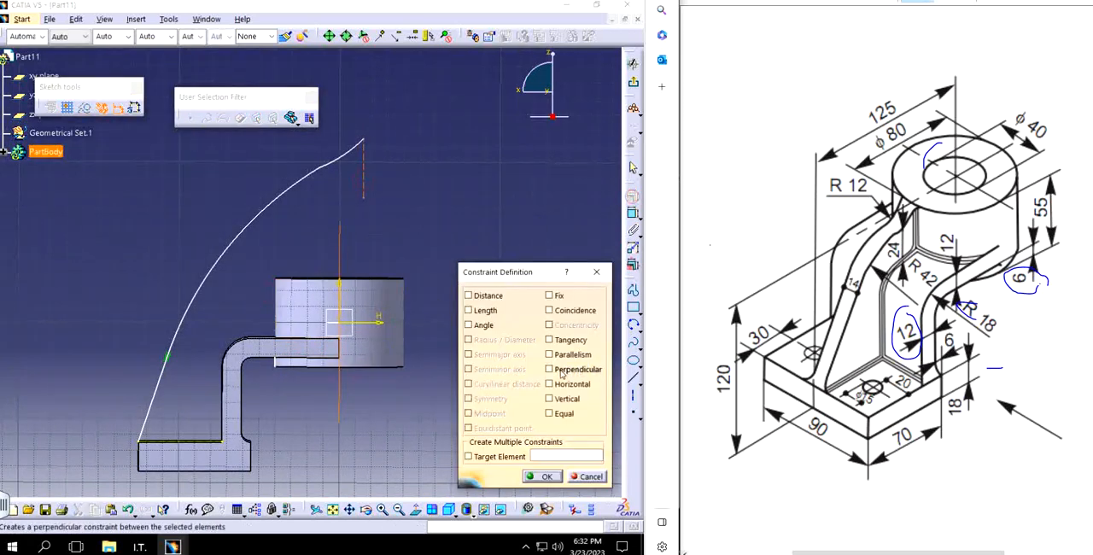
left_click(596, 271)
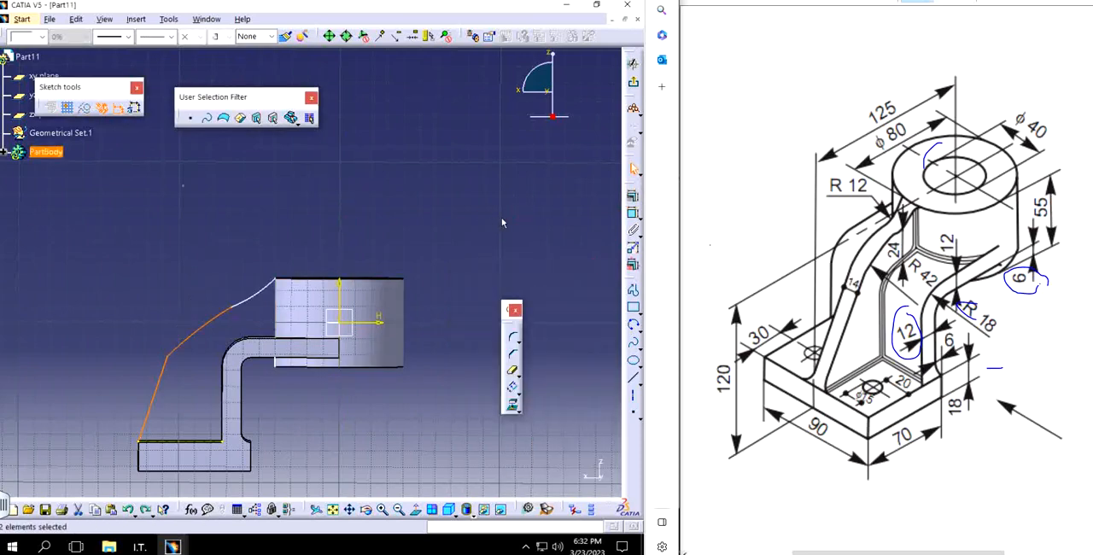
left_click(467, 238)
Step: Try a coincidence constraint between the silhouette line and the arm's edge around the cylinder, cancel it, and undo back to the two arcs
middle_click_drag(292, 327, 305, 208)
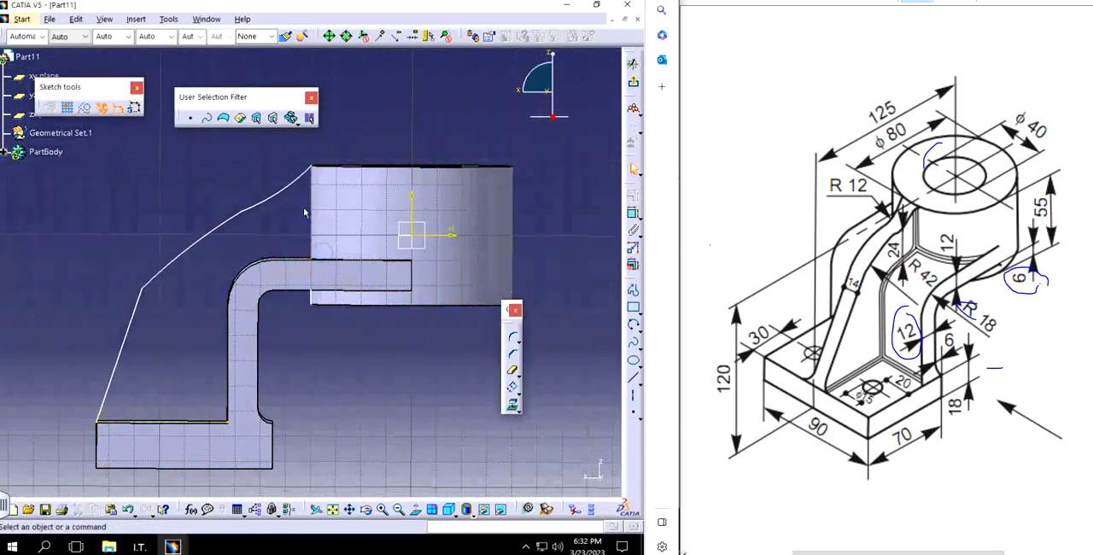
left_click(315, 301)
mouse_move(315, 301)
middle_mouse_down()
mouse_move(335, 295)
mouse_move(357, 386)
middle_mouse_up()
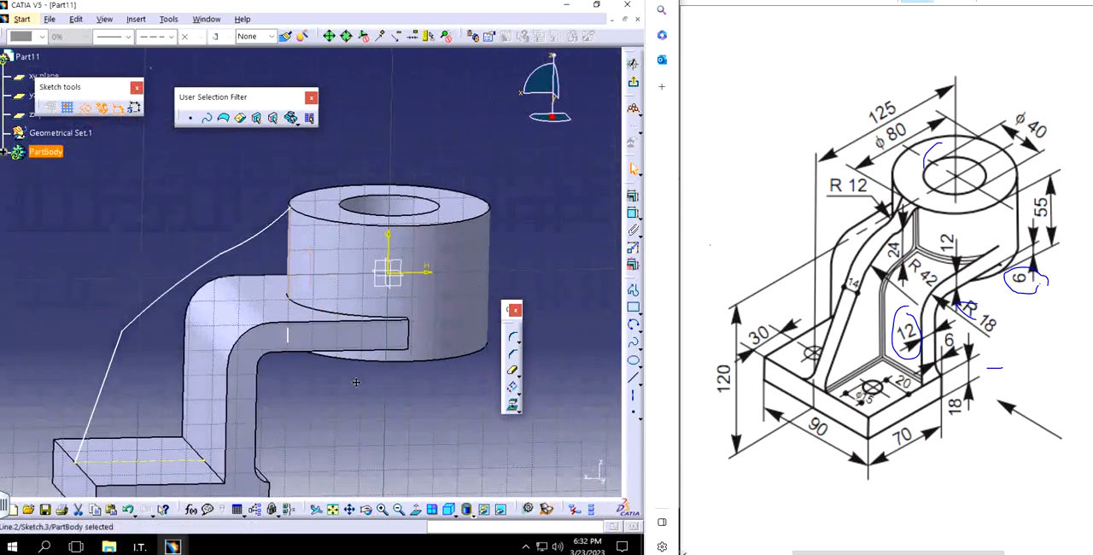
left_click(305, 310, "ctrl")
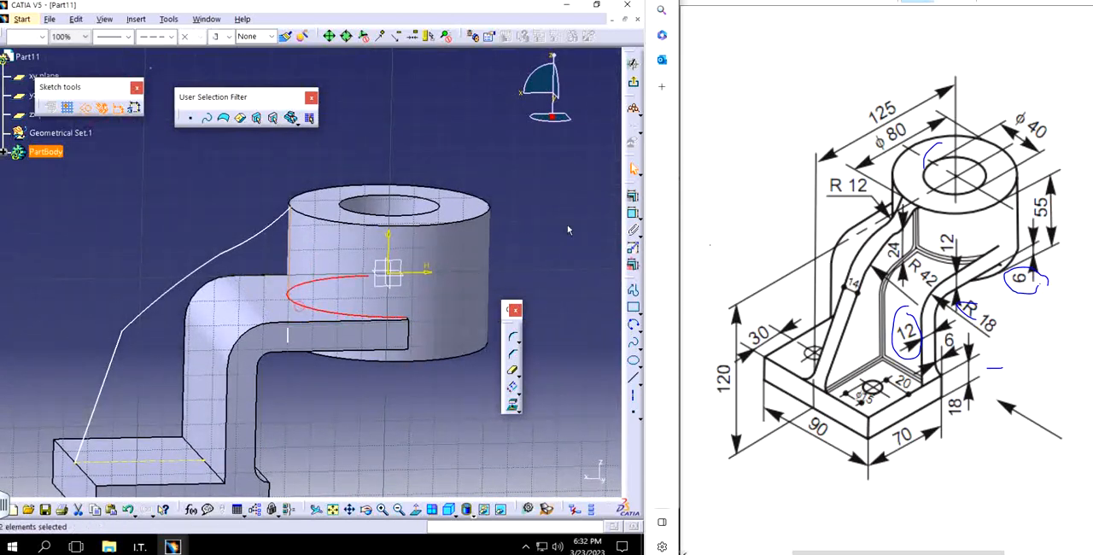
left_click(633, 197)
left_click(569, 313)
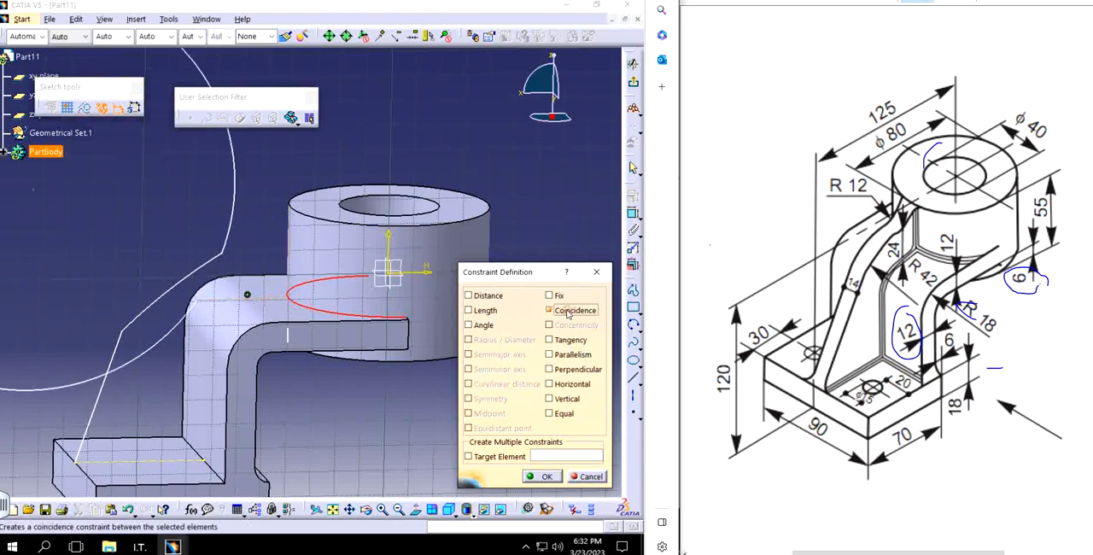
left_click(600, 273)
left_click(526, 203)
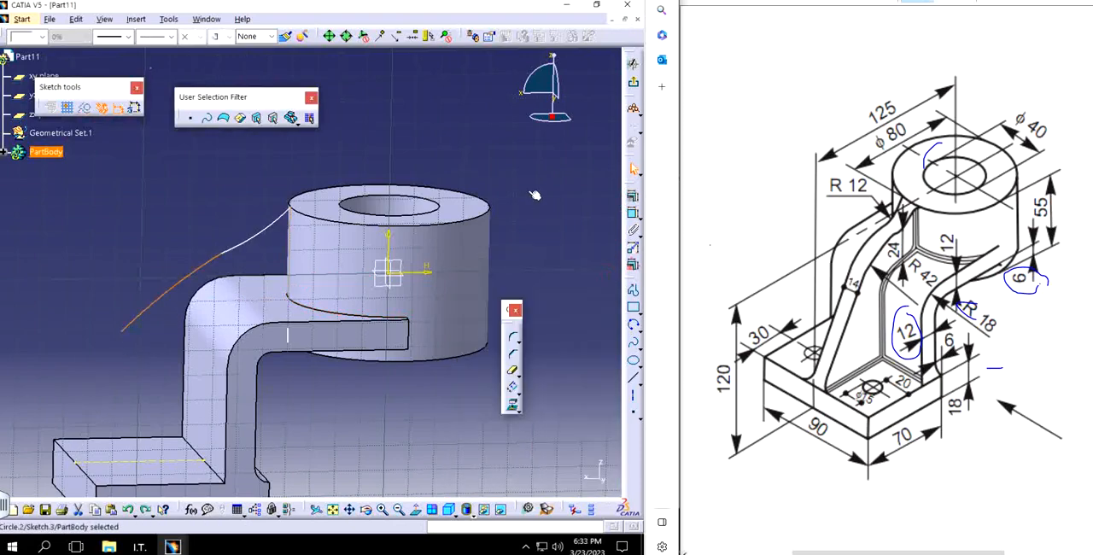
Step: Try to project the cylinder's silhouette edges into the sketch again
left_click(415, 510)
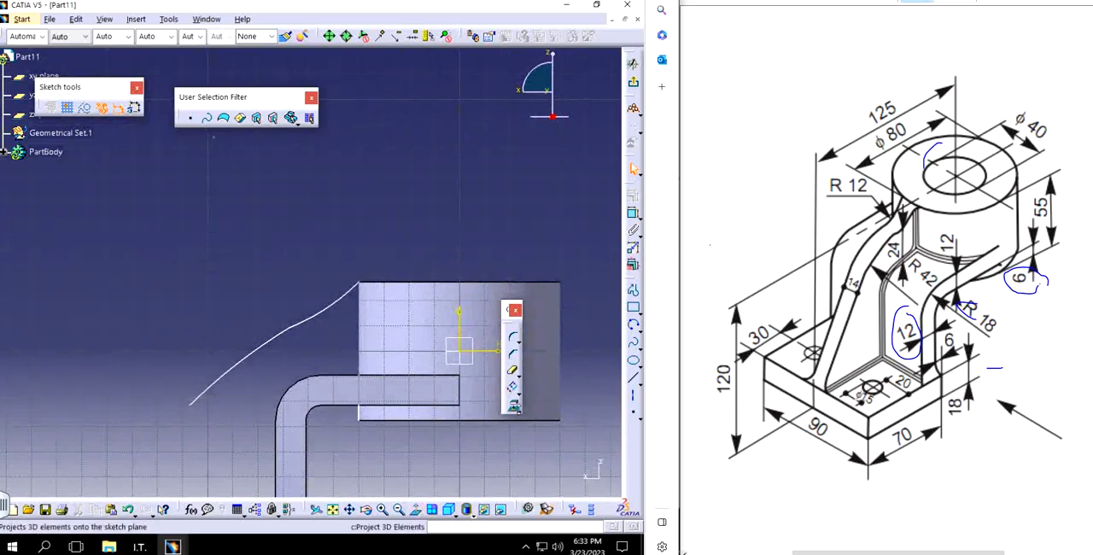
left_click(518, 411)
left_click(513, 406)
middle_click_drag(371, 389, 241, 293)
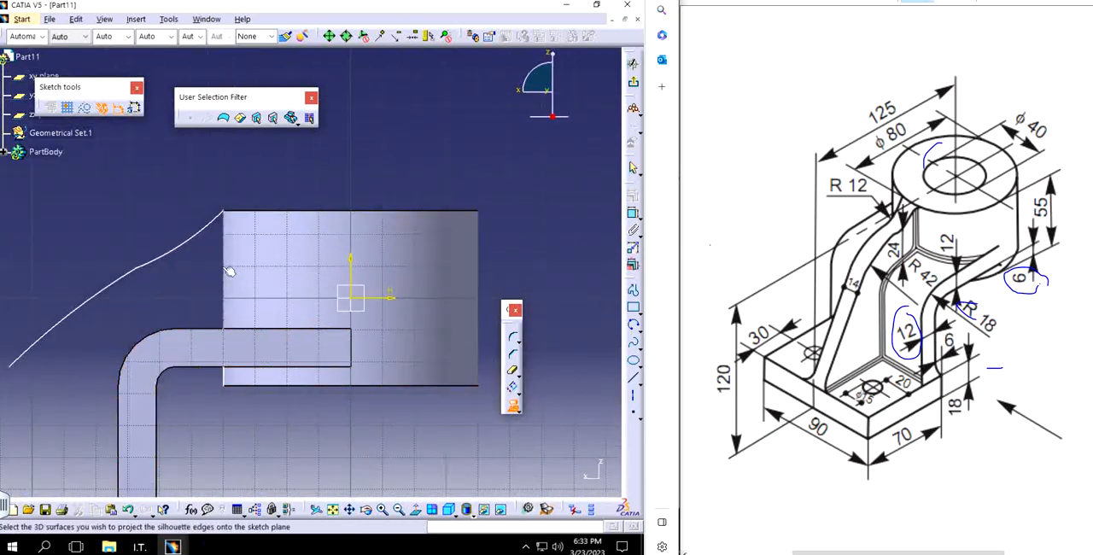
left_click(224, 268)
left_click(224, 250)
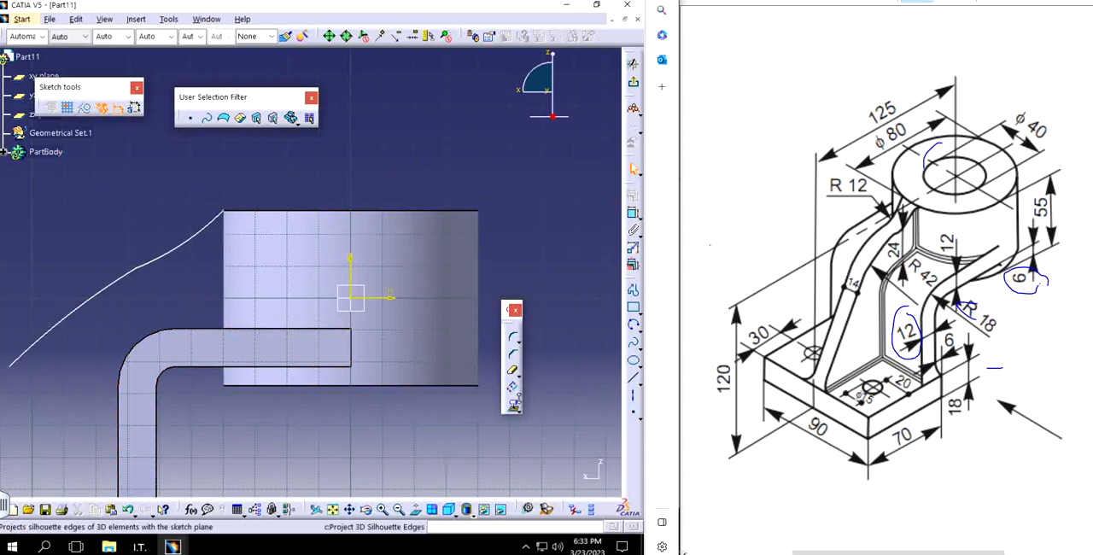
Step: Project the outline of the cylinder's outer face into the sketch and define it as a construction element
left_click(512, 407)
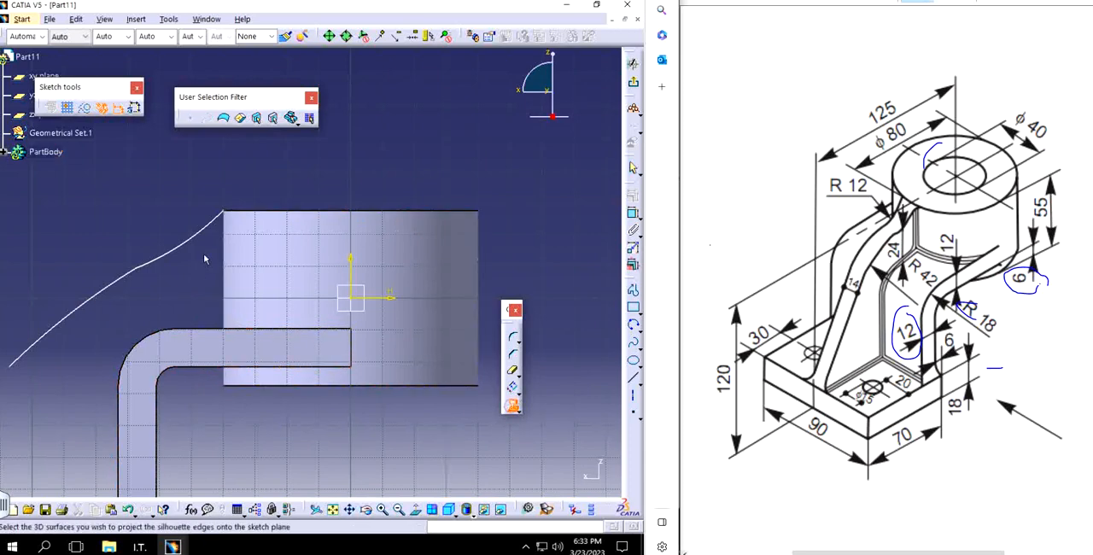
left_click(231, 289)
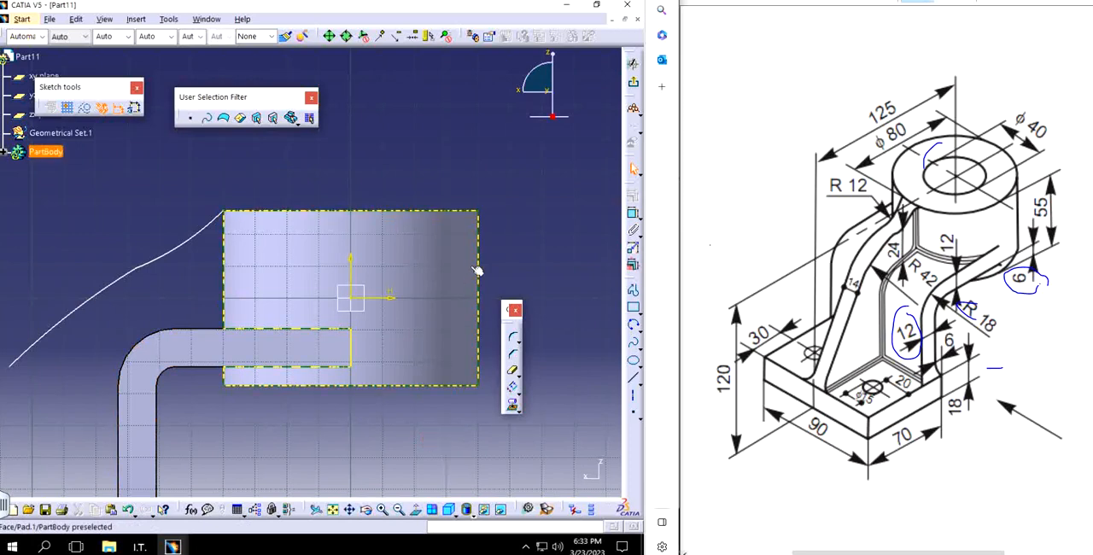
left_click(477, 241)
left_click(493, 457)
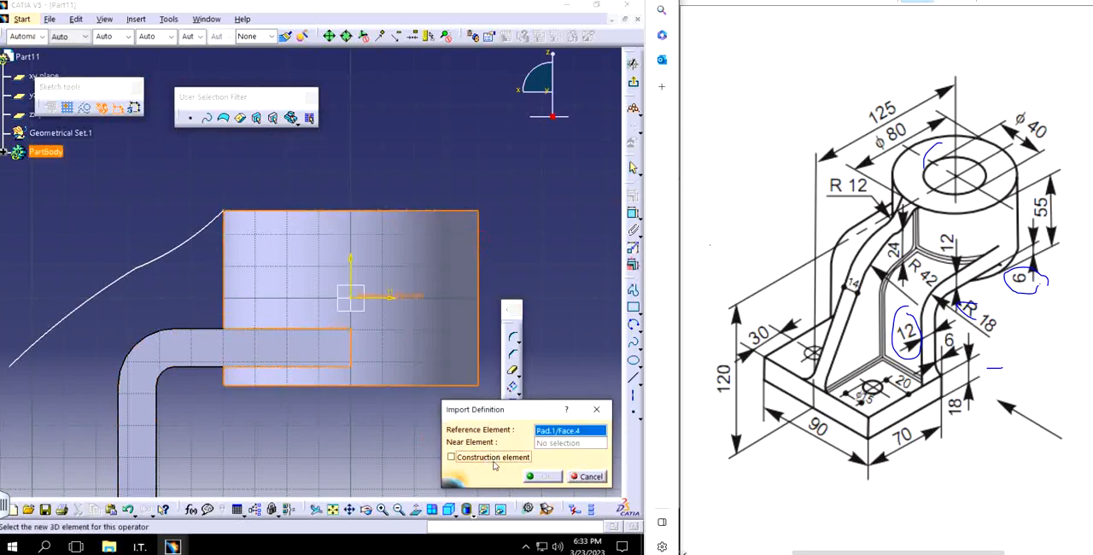
left_click(543, 475)
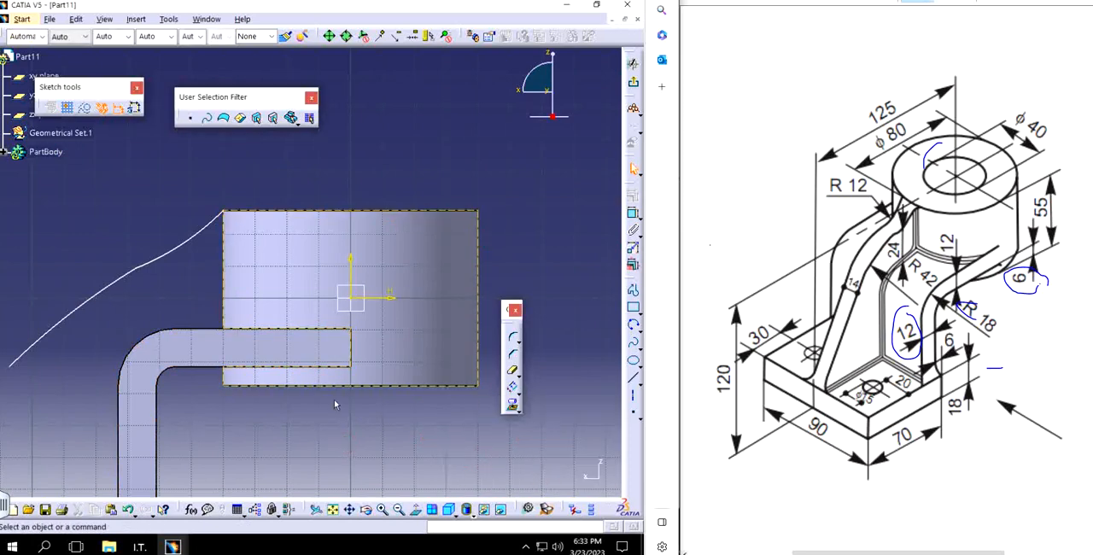
Step: Make the upper end of the rib's short arc coincident with the projected cylinder outline
left_click(230, 214)
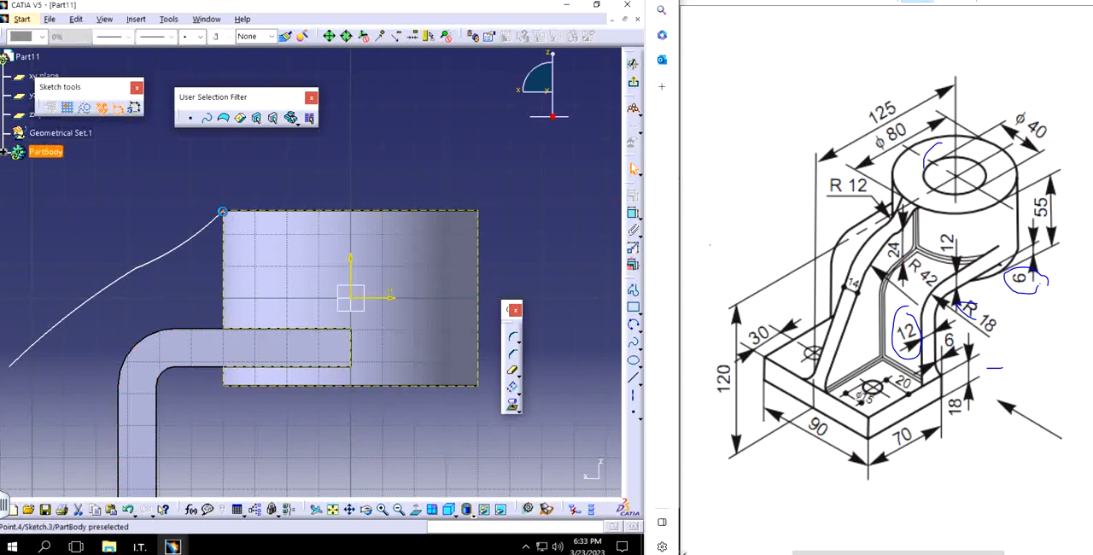
left_click(632, 199)
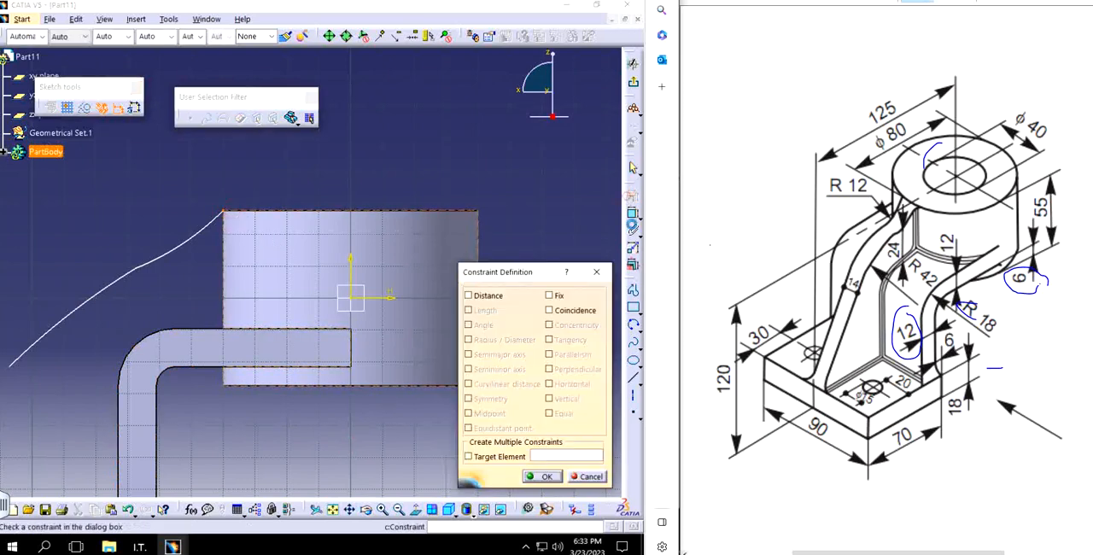
left_click(549, 310)
left_click(547, 476)
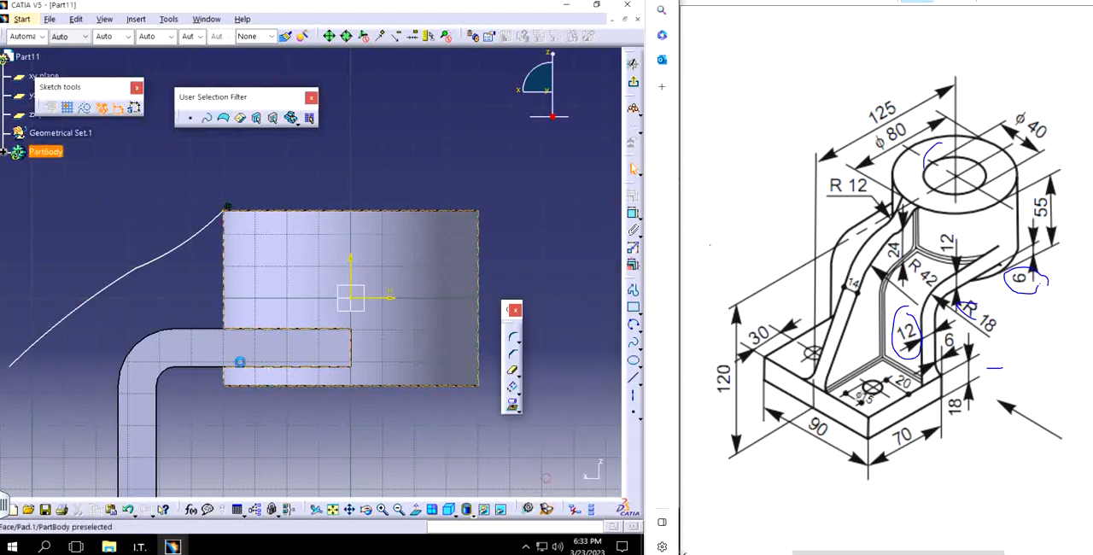
Step: Dimension the radius of the short arc next to the cylinder and set it to 12 mm
mouse_move(435, 255)
middle_mouse_down()
mouse_move(520, 203)
mouse_move(554, 232)
middle_mouse_up()
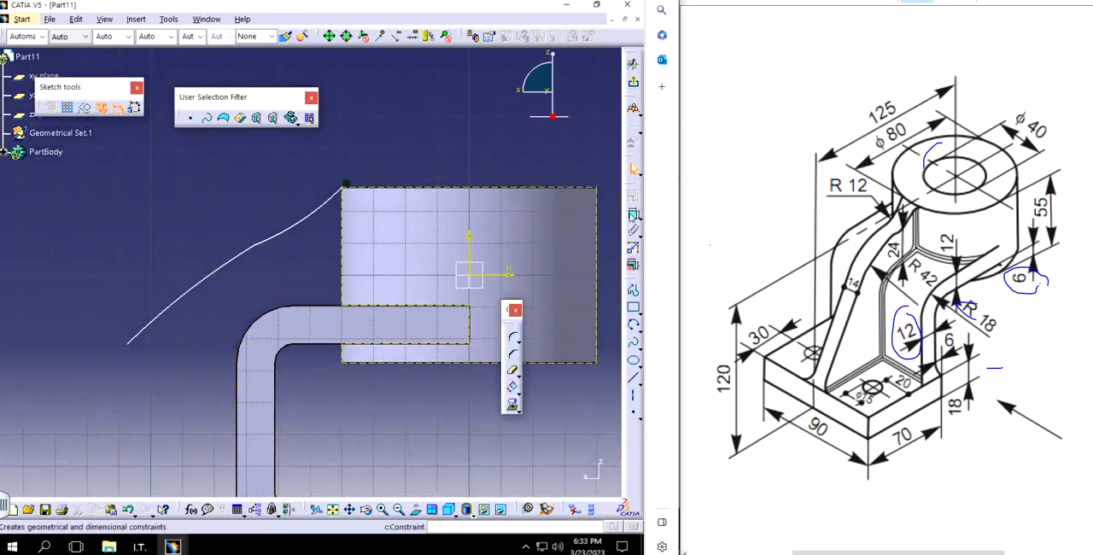
left_click(632, 213)
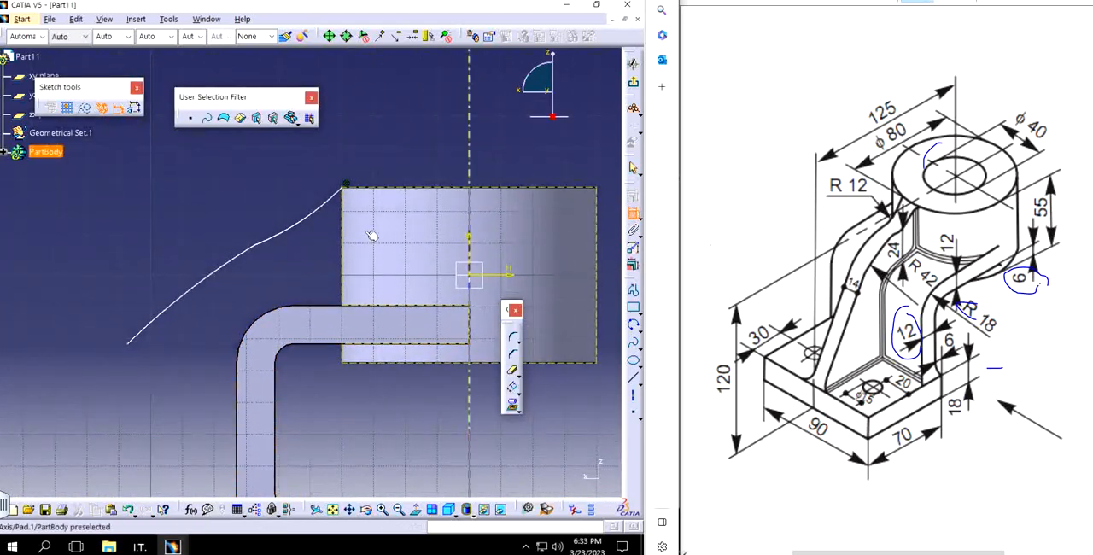
left_click(317, 213)
left_click(288, 188)
double_click(293, 192)
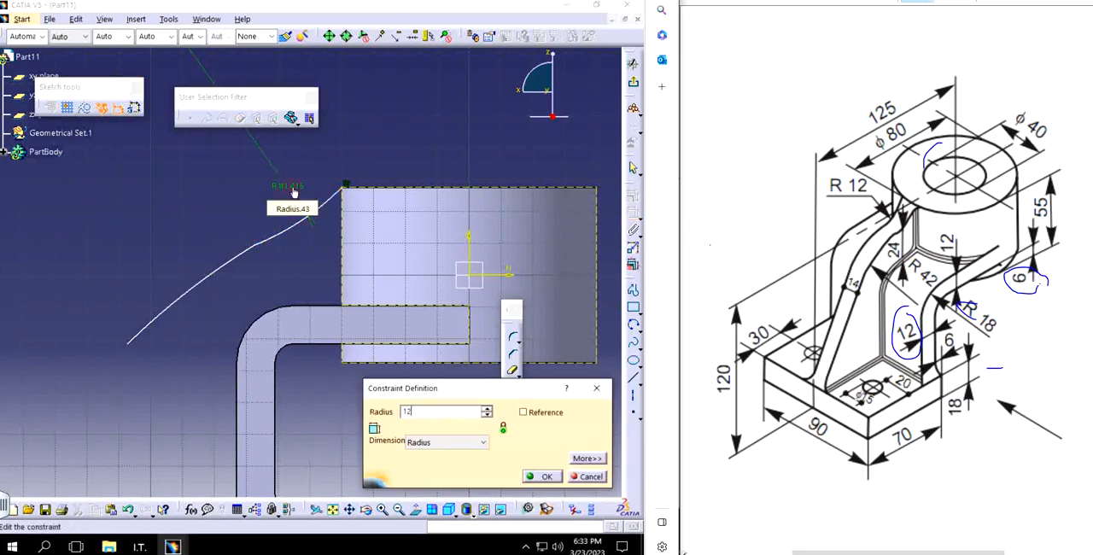
type("12")
key("Return")
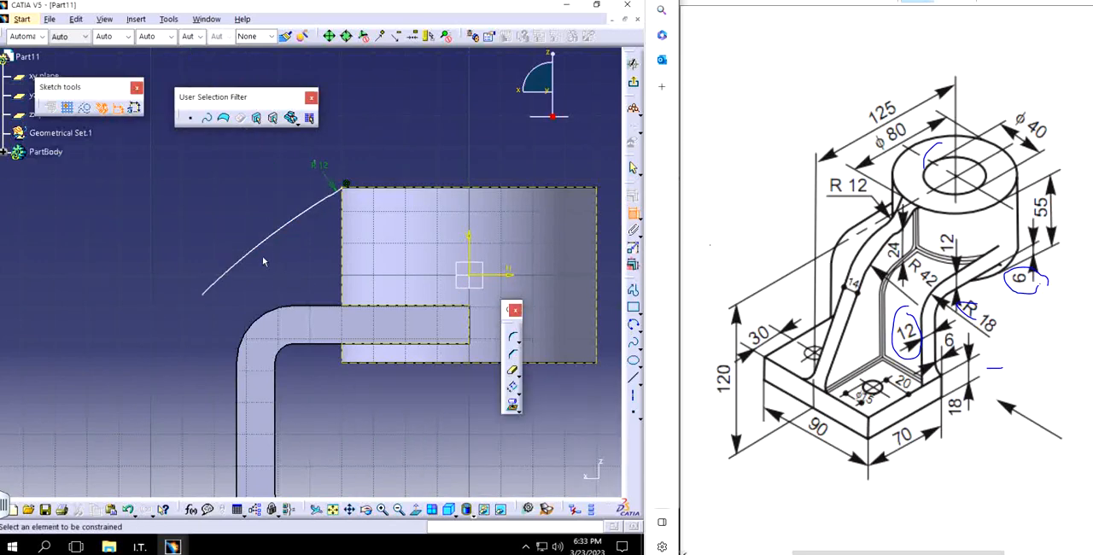
Step: Dimension the radius of the rib profile's larger arc and set it to 42 mm
left_click(260, 251)
left_click(282, 261)
double_click(290, 265)
type("42")
key("Return")
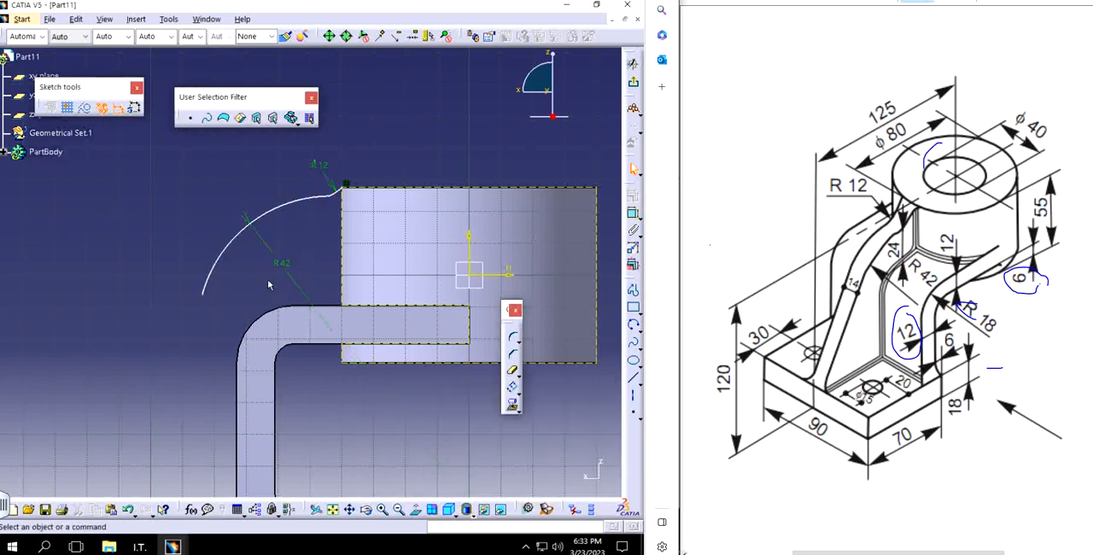
Step: Draw a straight line from the R42 arc's free end to the outer upper corner of the base
middle_click_drag(268, 280, 349, 197)
middle_click_drag(291, 250, 298, 240)
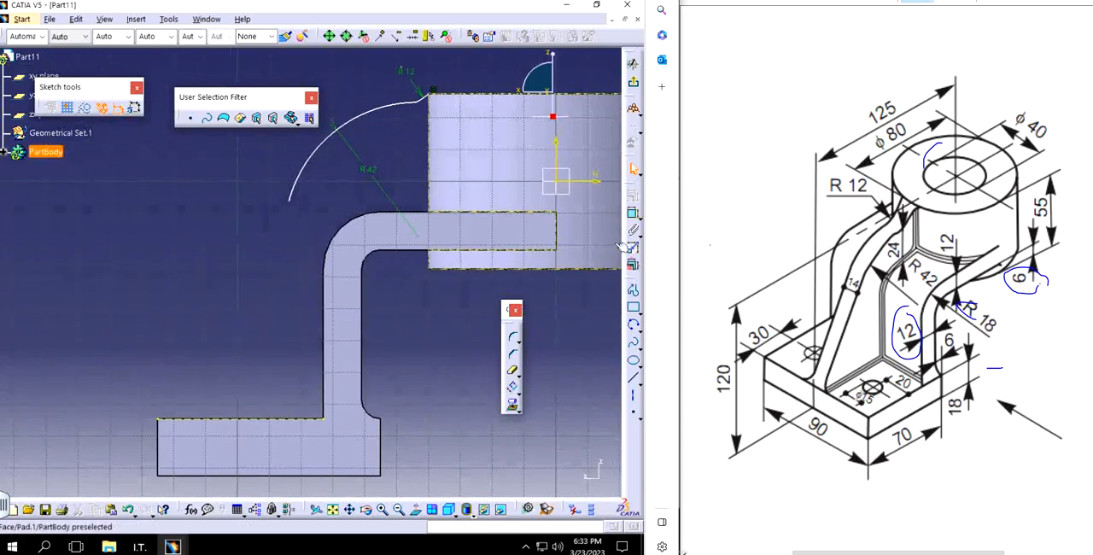
left_click(633, 290)
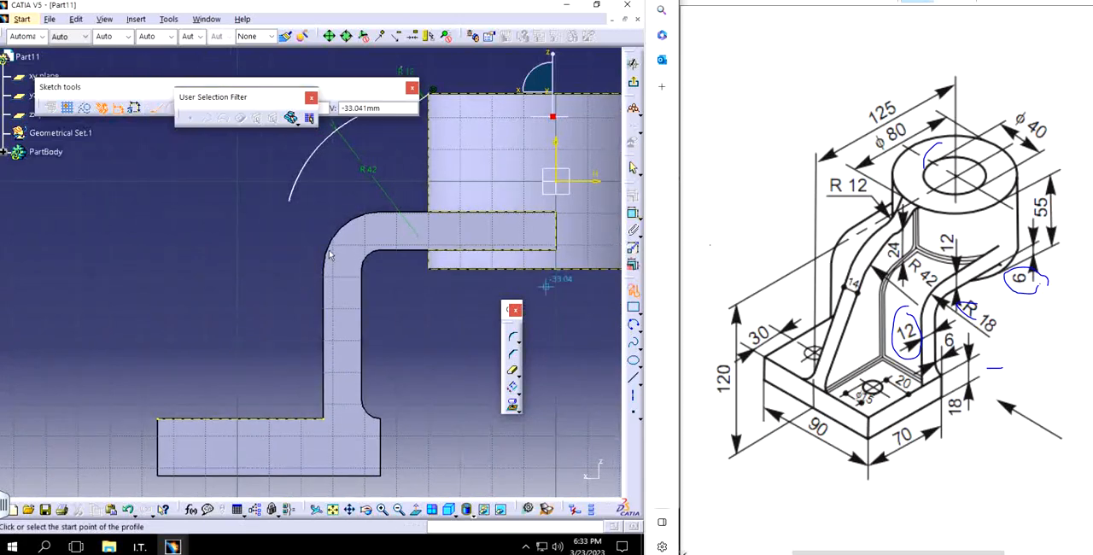
left_click(292, 203)
double_click(160, 419)
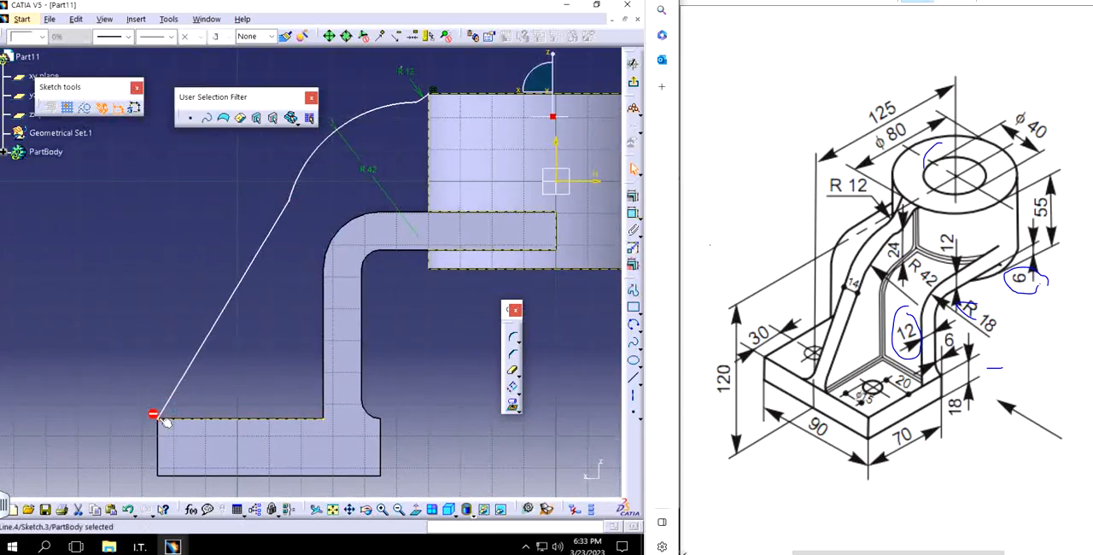
Step: Apply a tangency constraint between the R42 arc and the sloping line down to the base
middle_click_drag(301, 283, 266, 344)
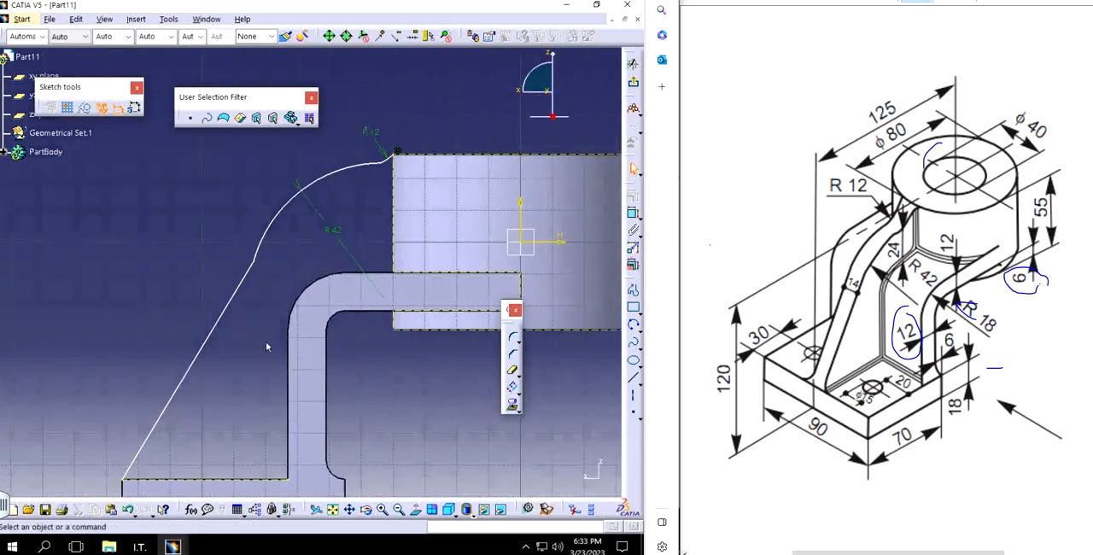
left_click(288, 216)
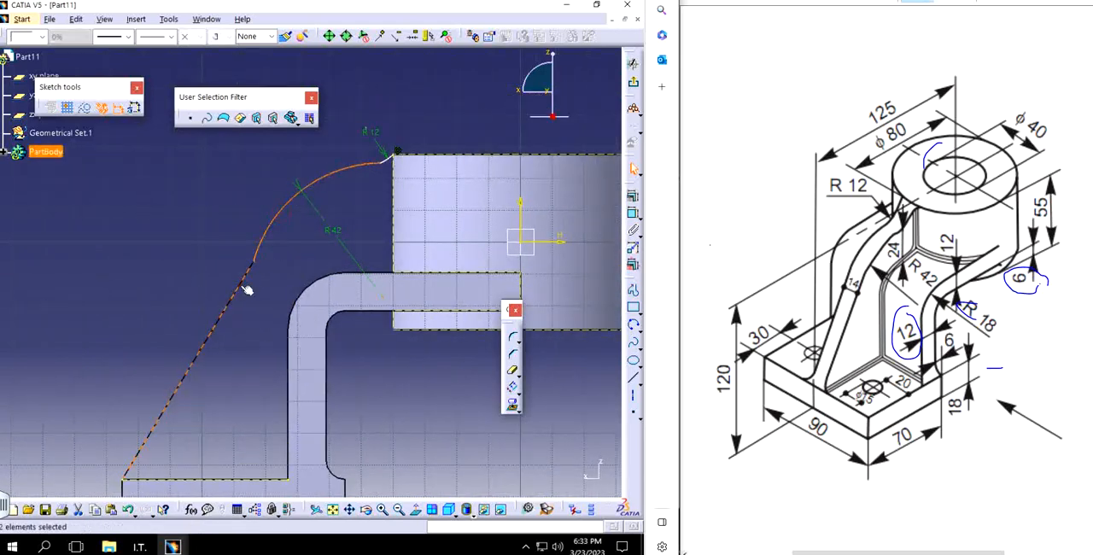
left_click(245, 287, "ctrl")
left_click(632, 195)
left_click(564, 340)
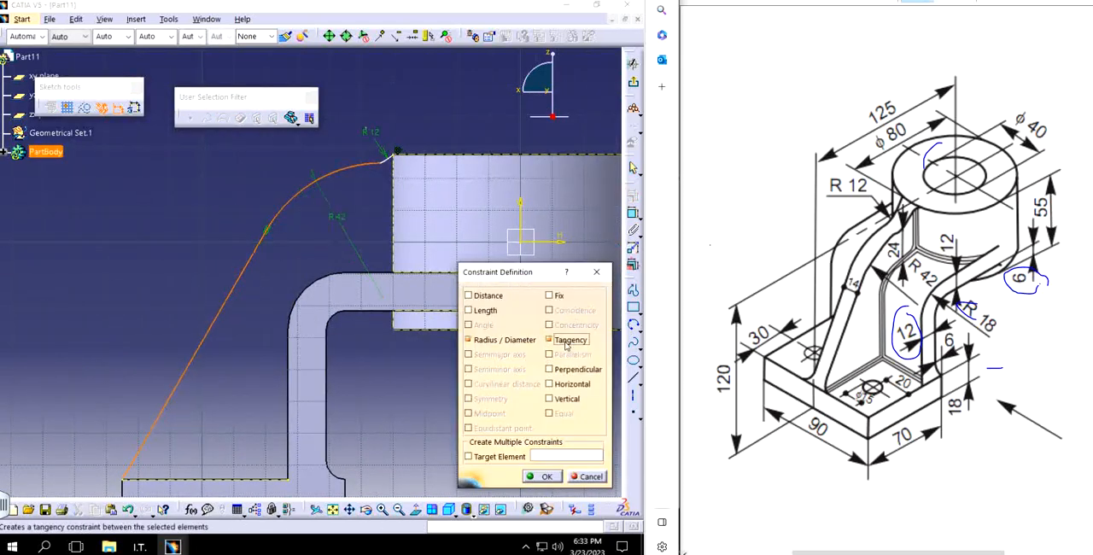
left_click(541, 477)
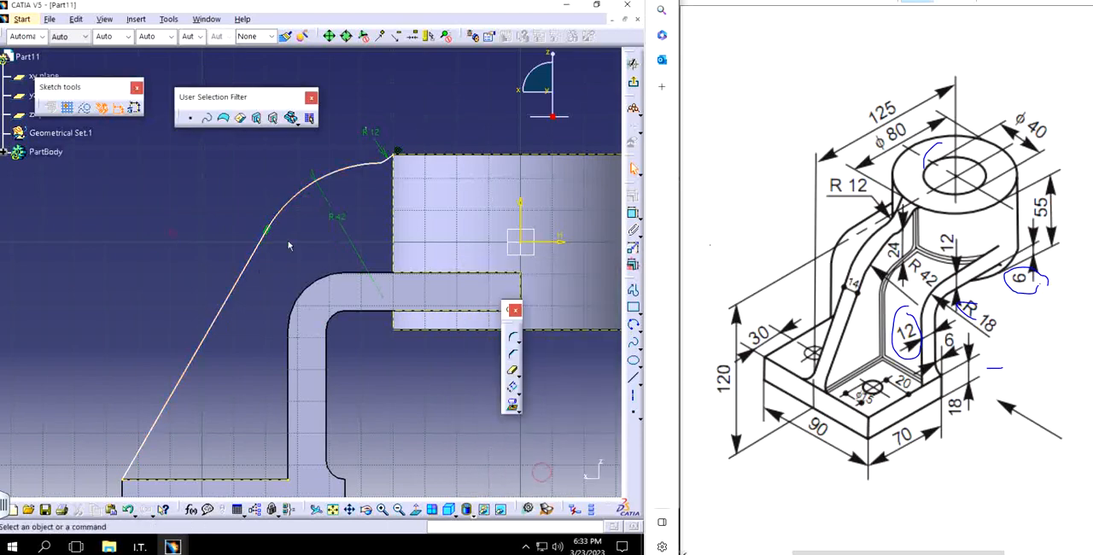
Step: Dimension the height from the arm's upper edge to the point where the two arcs meet and set it to 24 mm
mouse_move(345, 234)
middle_mouse_down()
mouse_move(291, 295)
mouse_move(298, 282)
mouse_move(226, 299)
middle_mouse_up()
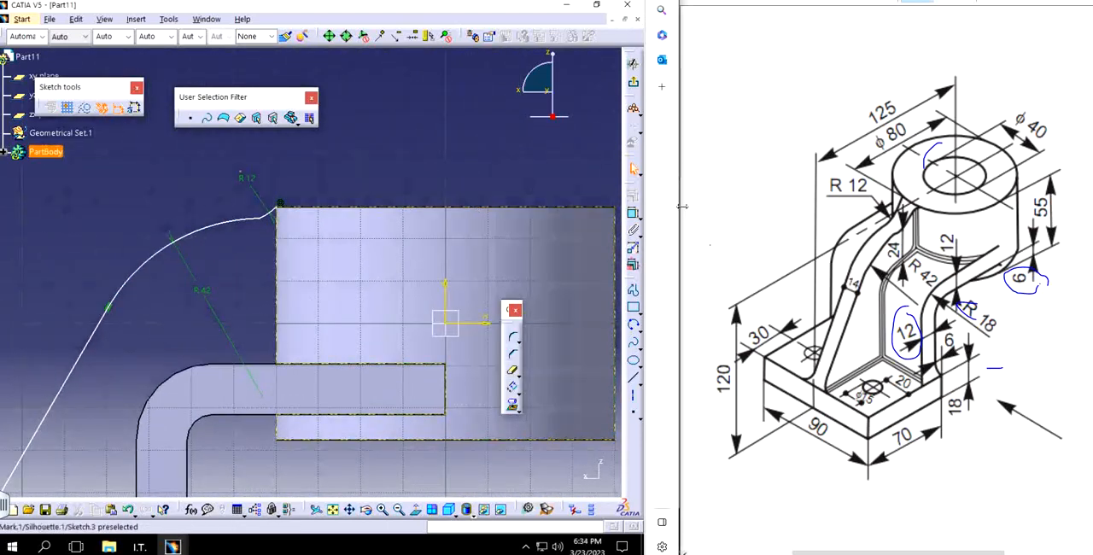
left_click(632, 212)
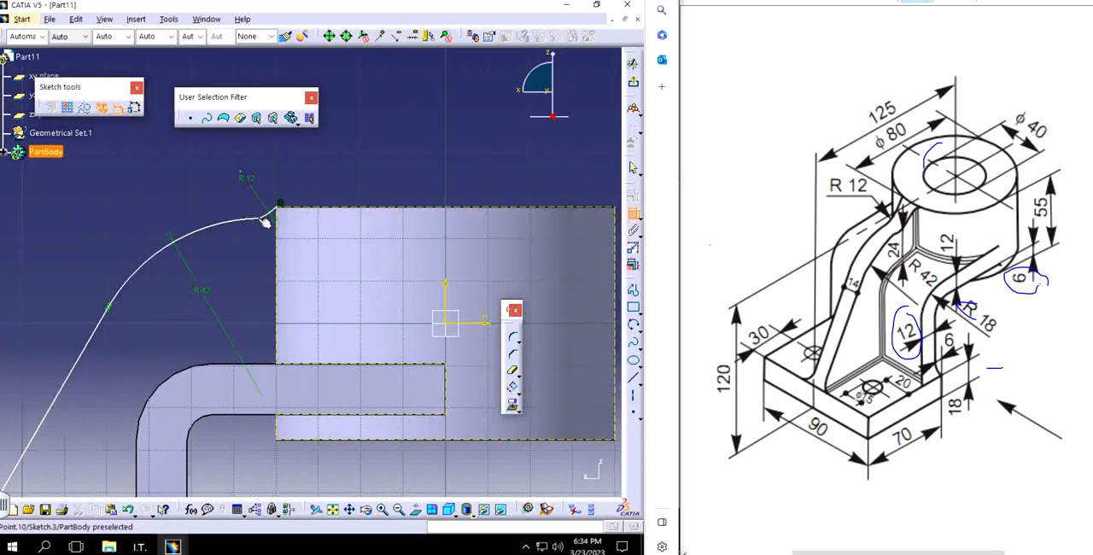
left_click(264, 220)
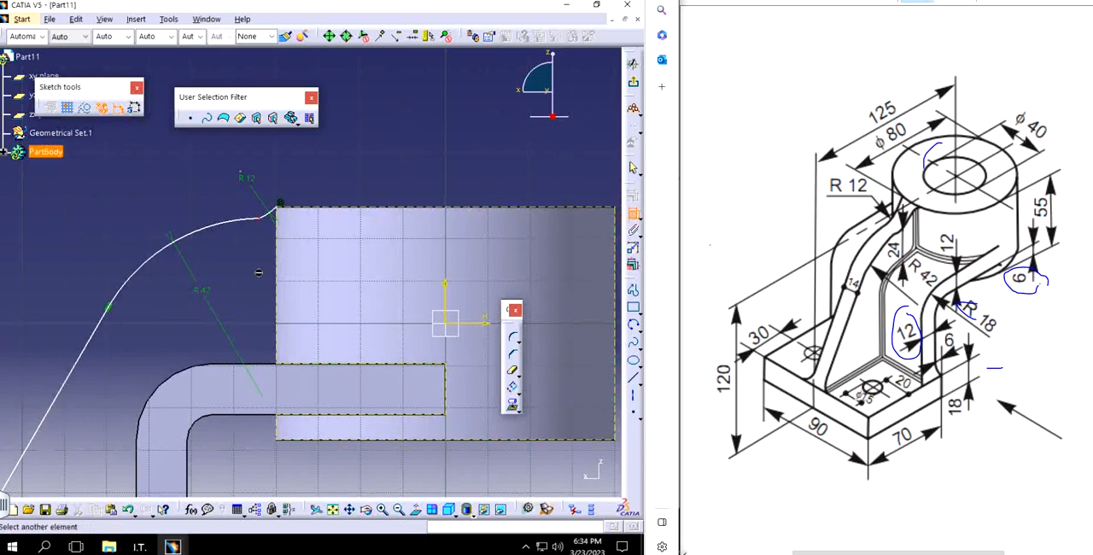
left_click(277, 365)
left_click(244, 290)
double_click(245, 288)
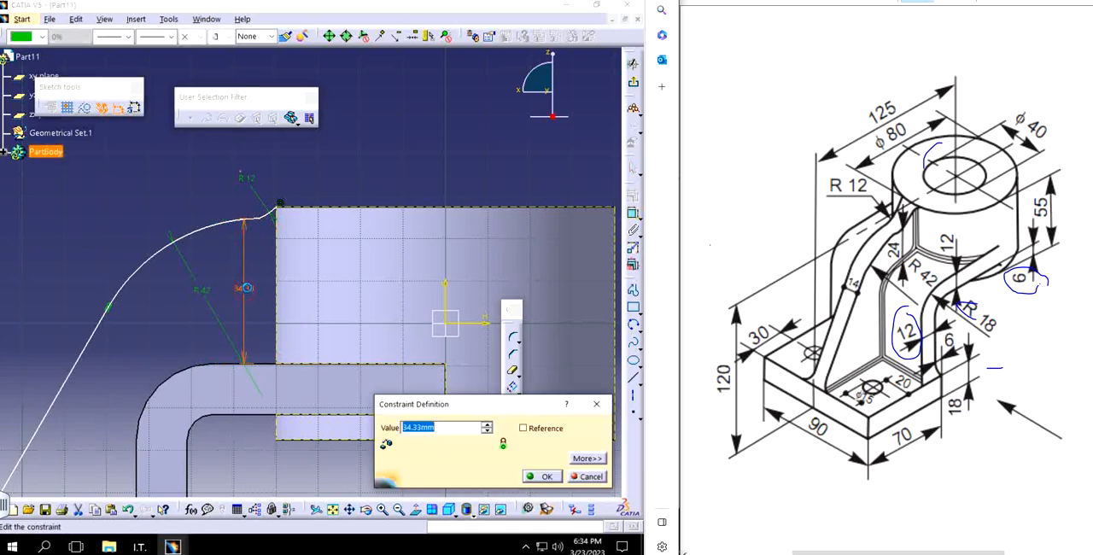
type("24")
key("Return")
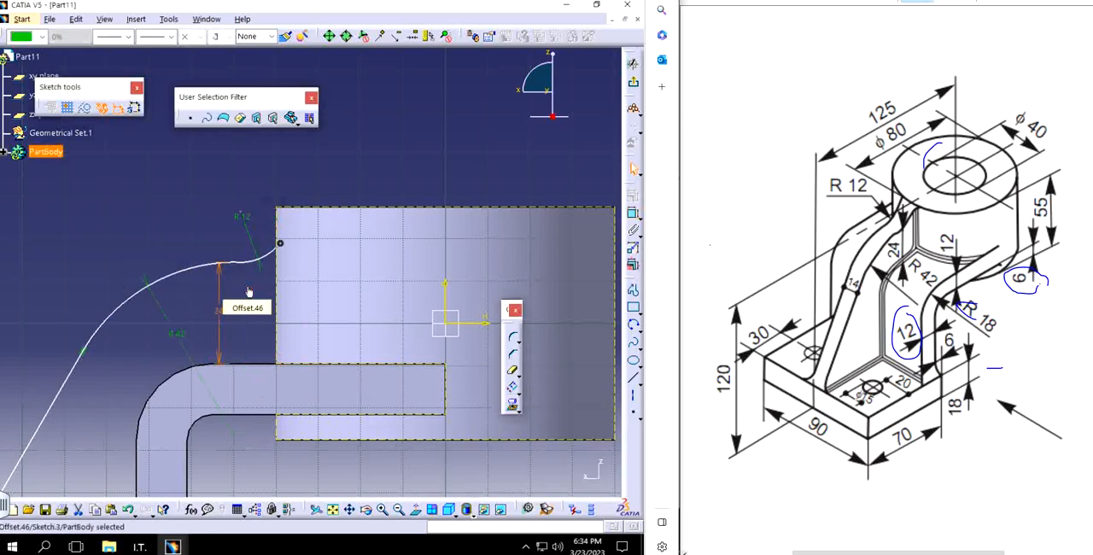
Step: Try to reapply a coincidence constraint between the R12 arc's end point and the projected cylinder outline
middle_click_drag(286, 358, 313, 316)
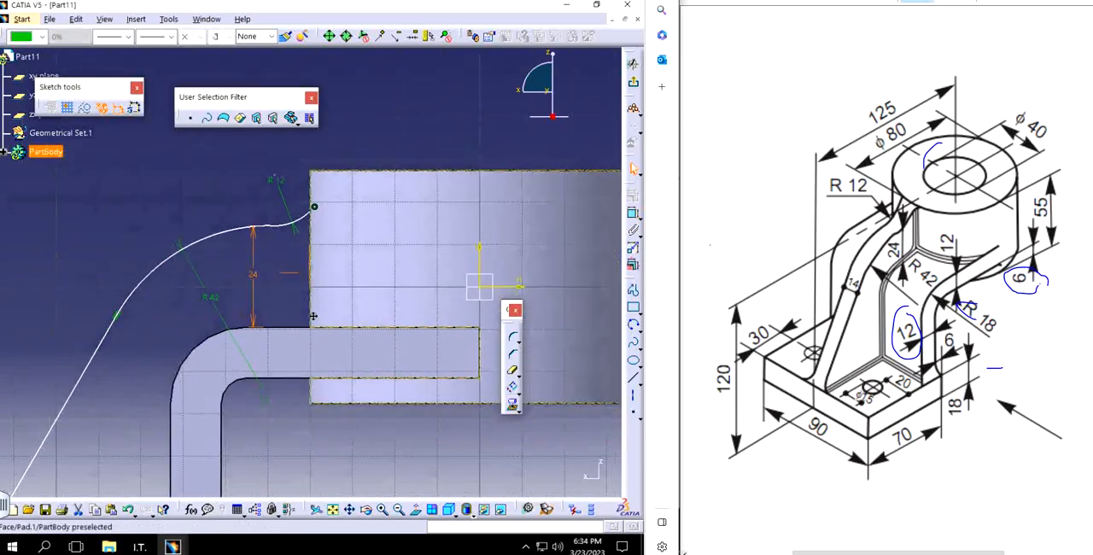
left_click(365, 270)
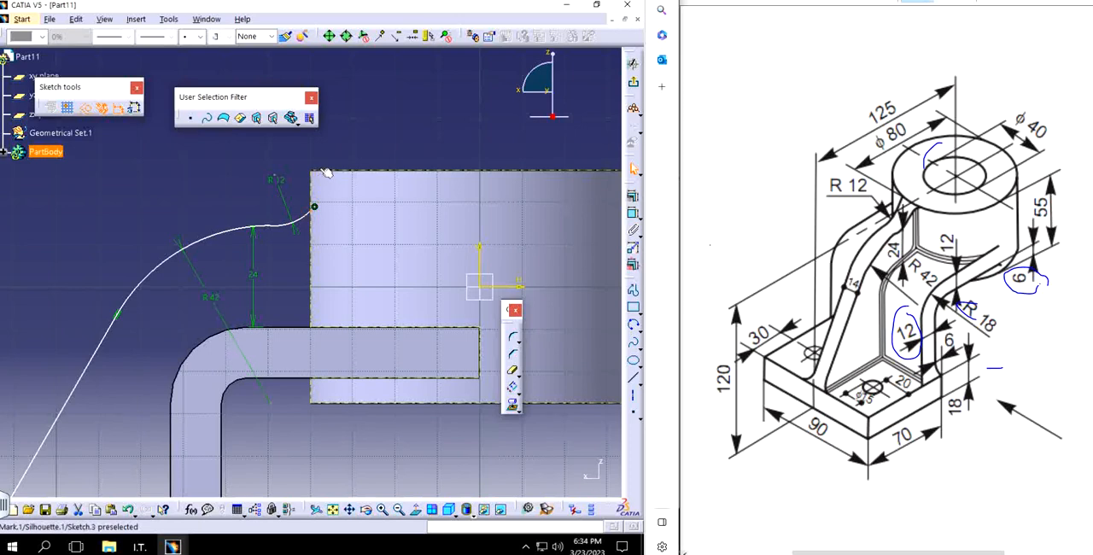
left_click(326, 173)
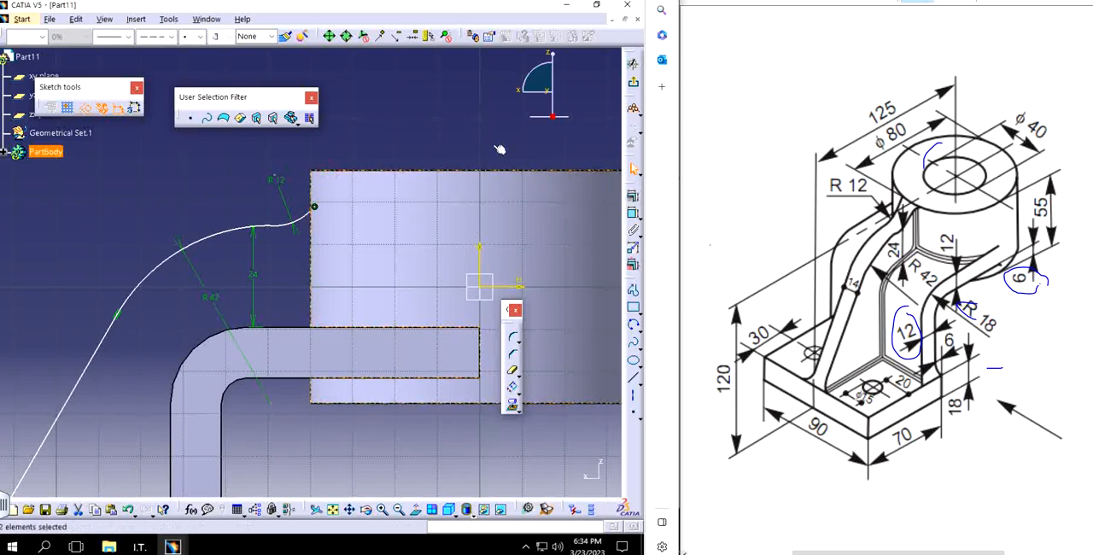
left_click(632, 196)
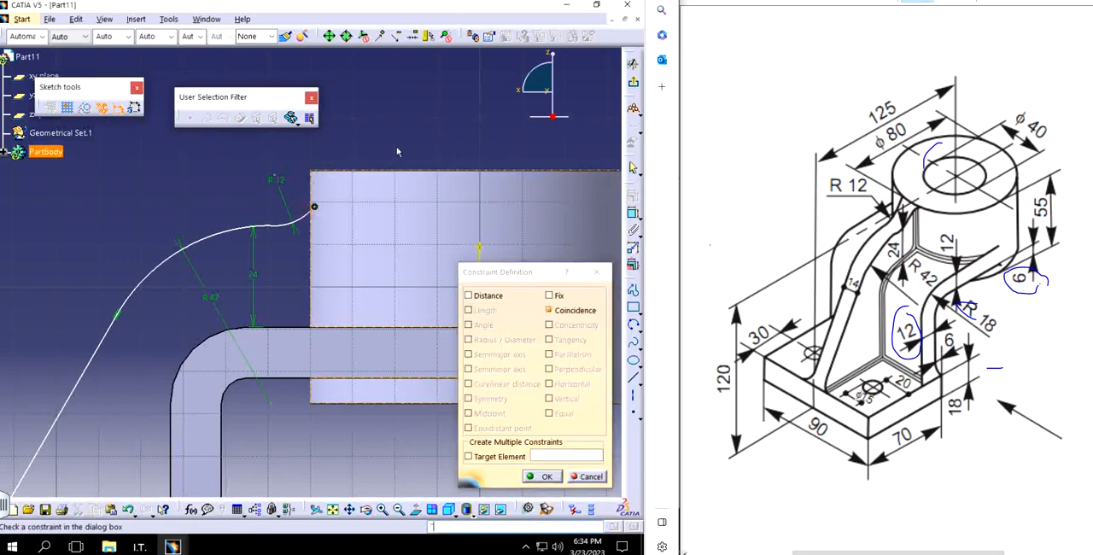
key("Return")
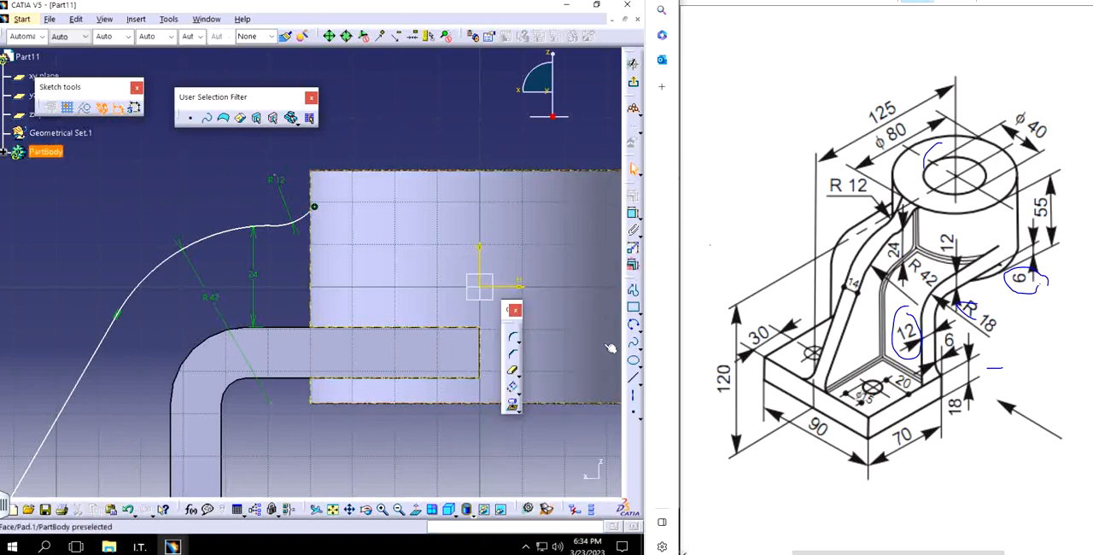
Step: Draw a line along the cylinder's top edge from its upper corner and move the R12 arc's end point onto that corner
left_click(633, 397)
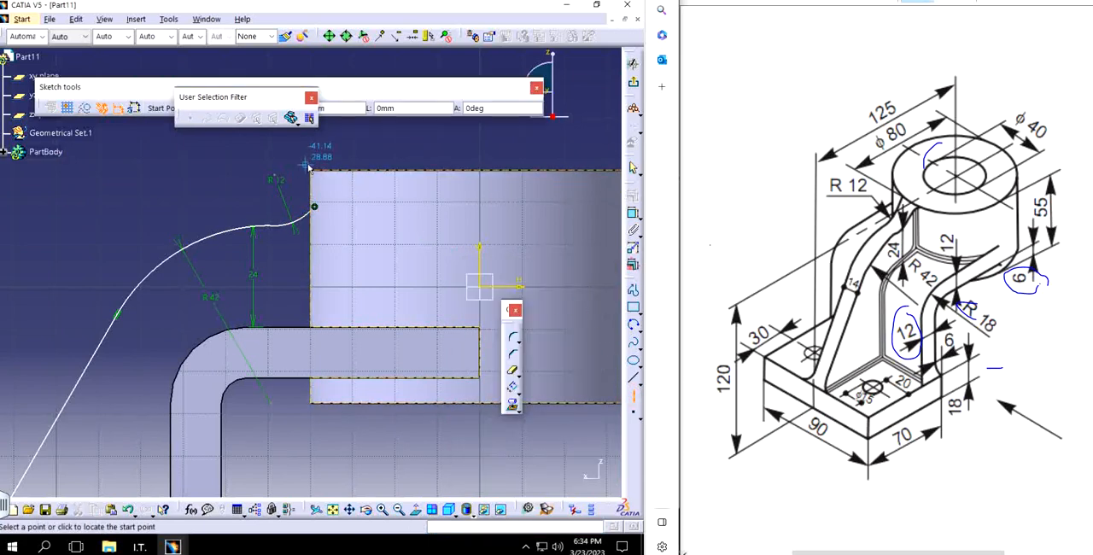
left_click(314, 170)
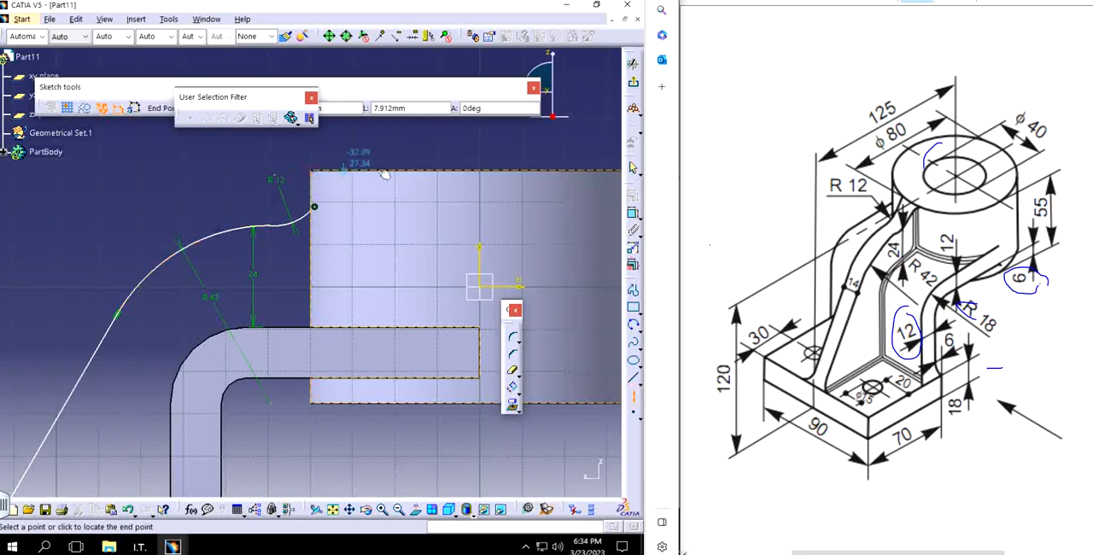
left_click(439, 170)
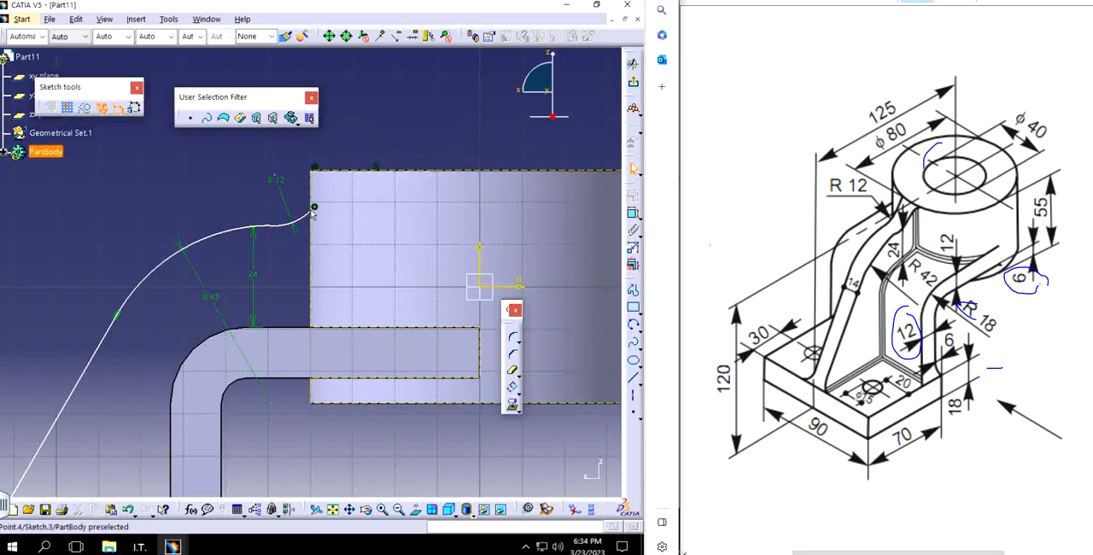
left_click_drag(314, 206, 317, 174)
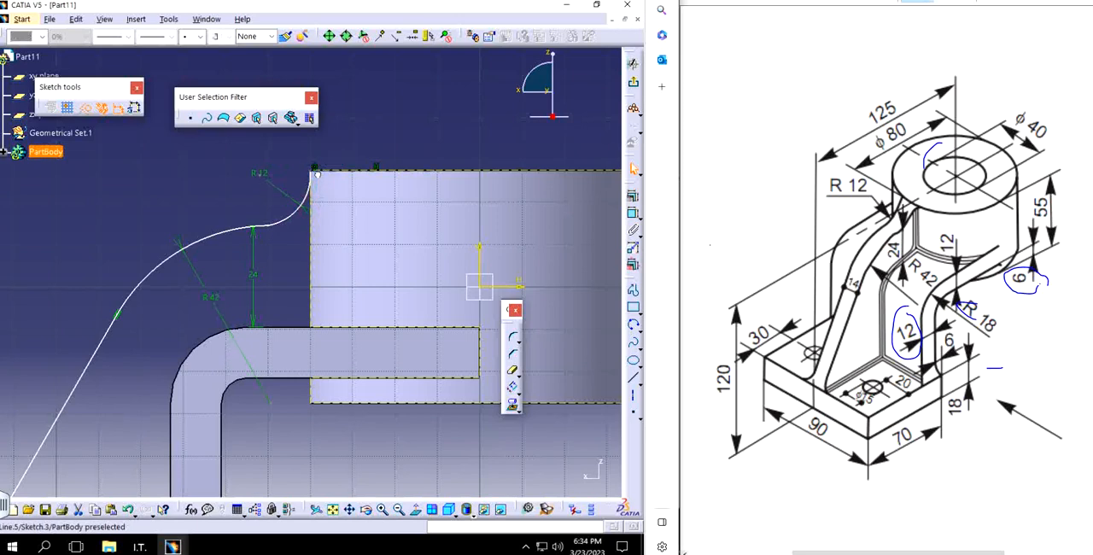
mouse_move(316, 174)
middle_mouse_down()
mouse_move(373, 157)
mouse_move(385, 217)
middle_mouse_up()
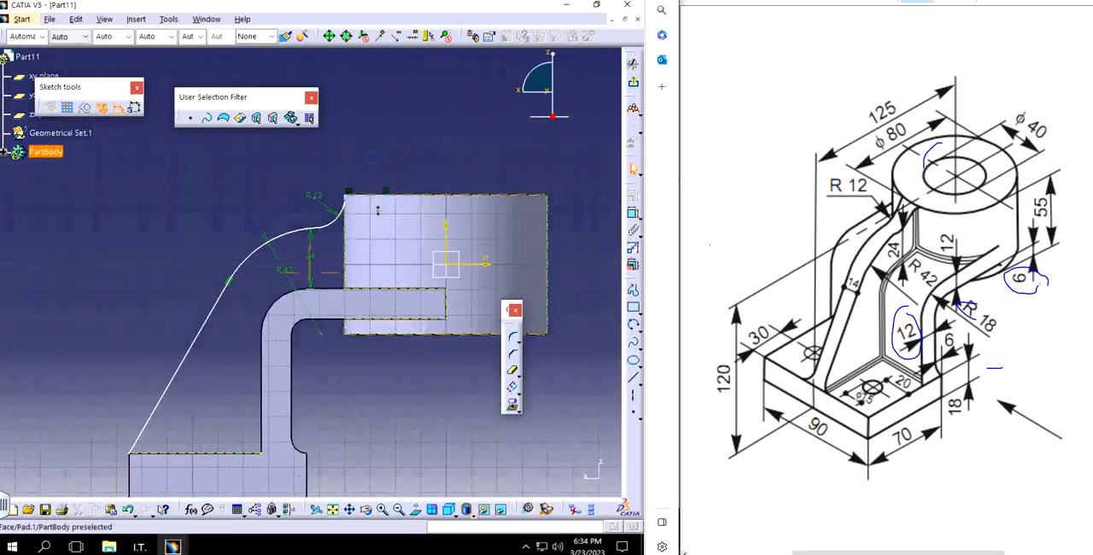
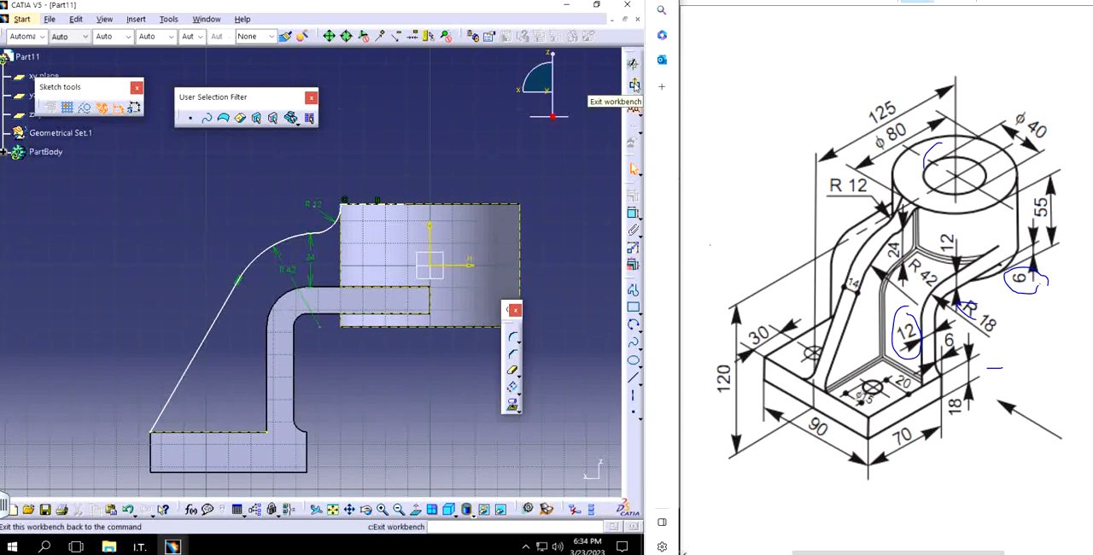
Step: Exit the sketch and create a Stiffener from the rib outline, using From Side mode, Neutral Fiber and a 3 mm thickness
left_click(634, 85)
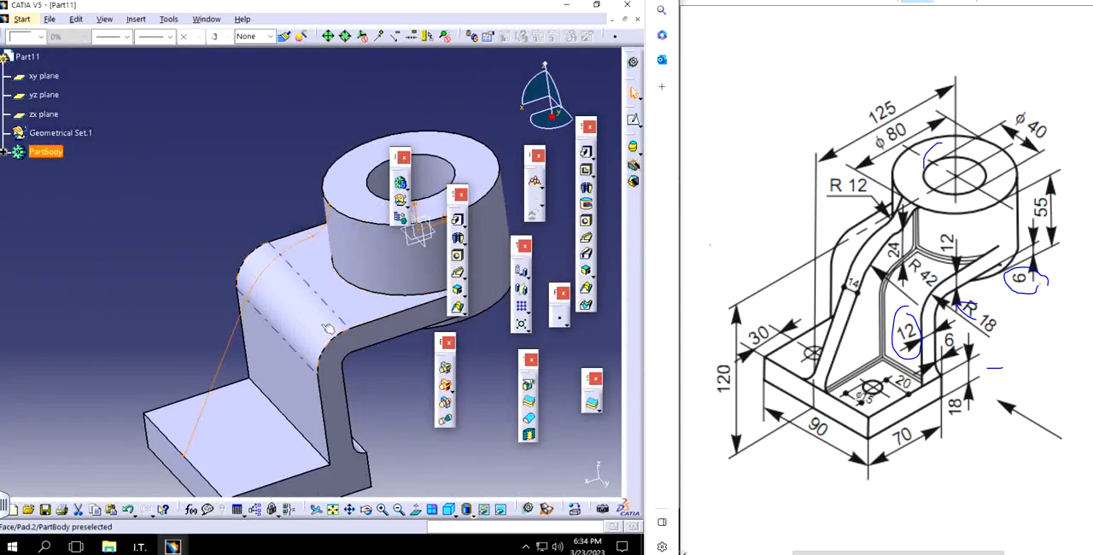
middle_click_drag(358, 343, 271, 344)
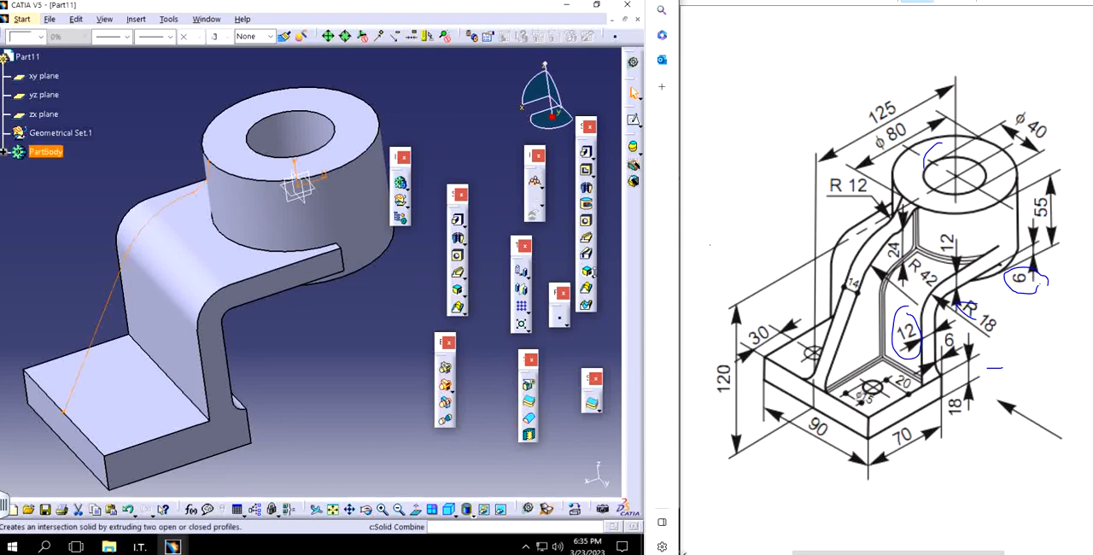
left_click(586, 270)
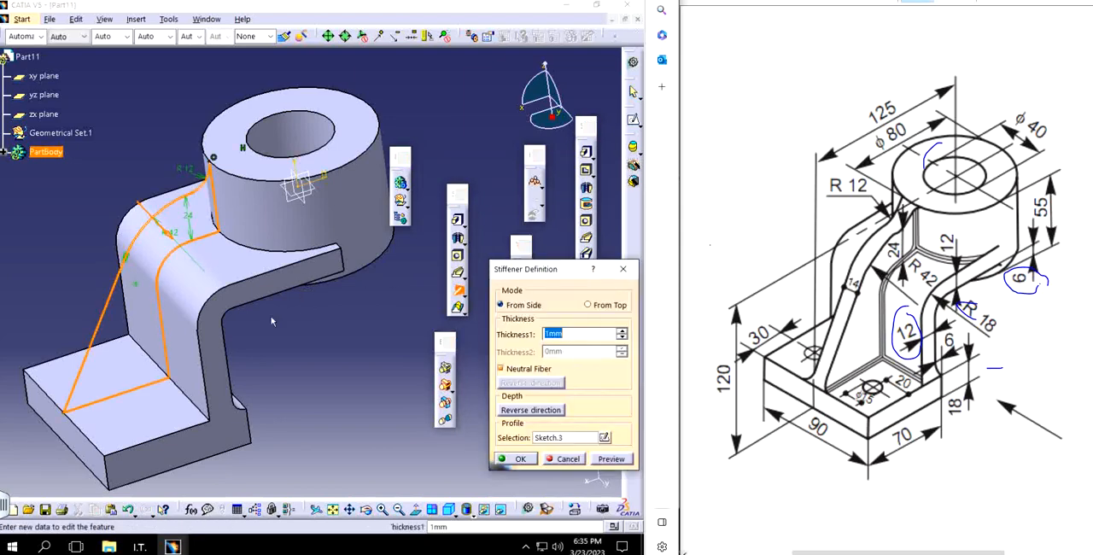
middle_click(272, 320)
middle_click_drag(272, 320, 329, 348)
left_click(622, 330)
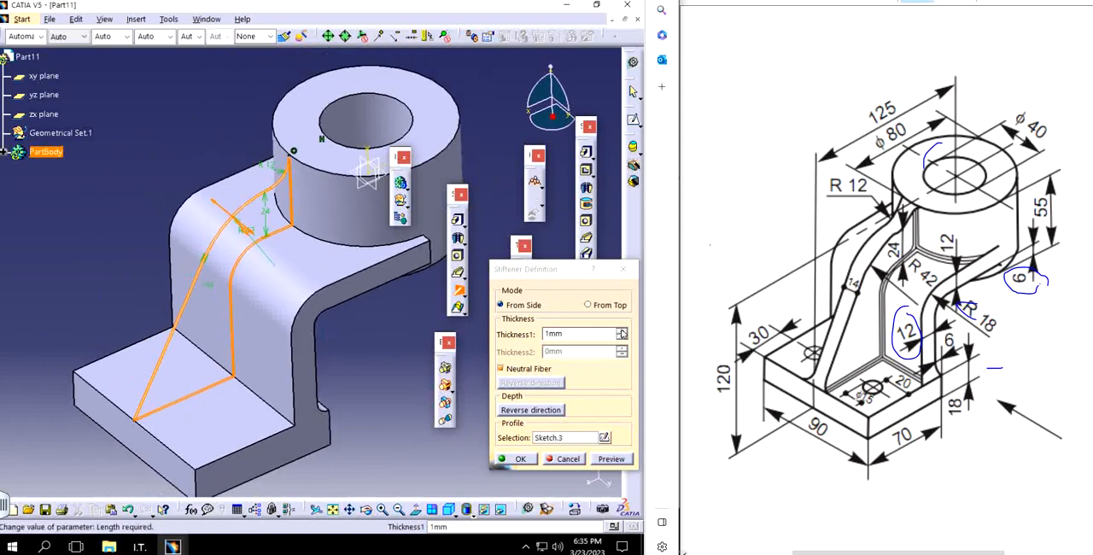
left_click(621, 330)
left_click(621, 331)
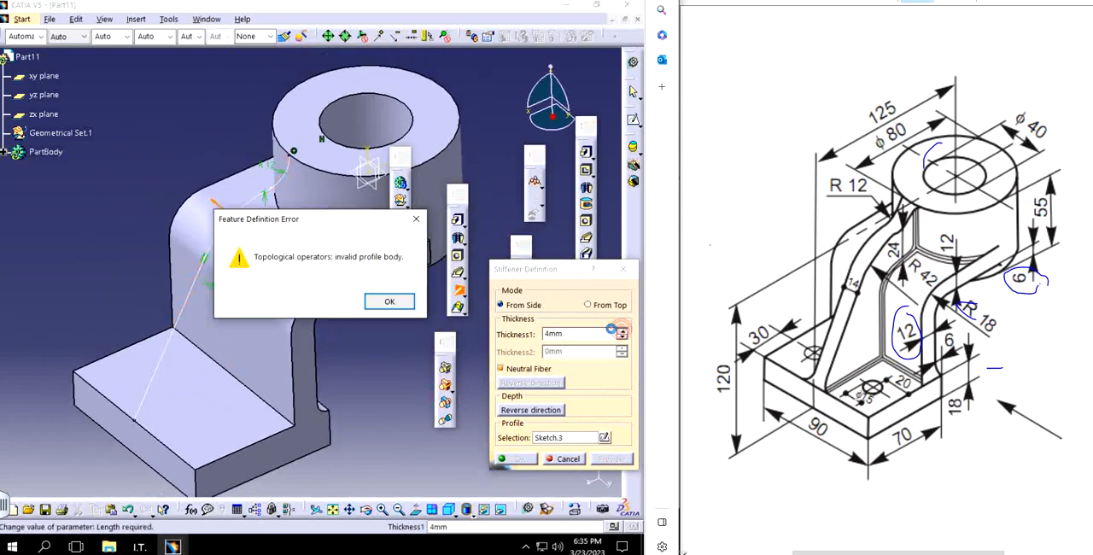
left_click(389, 301)
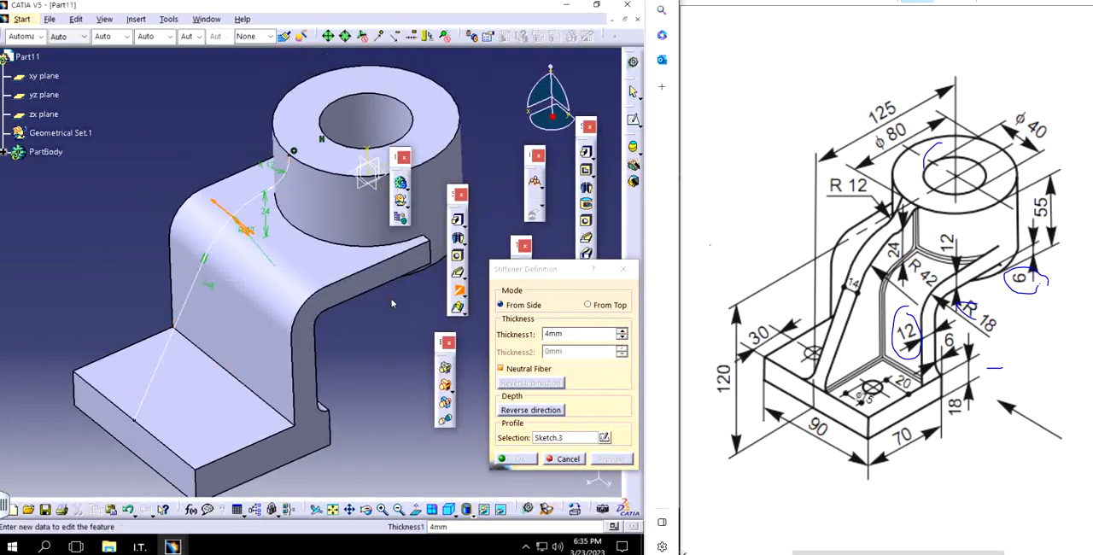
left_click(622, 337)
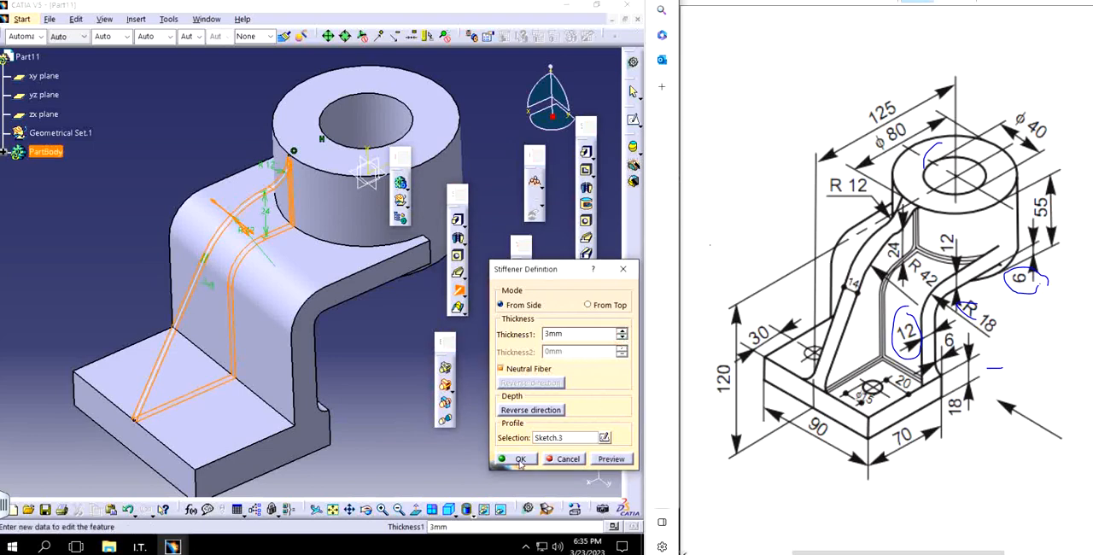
left_click(519, 459)
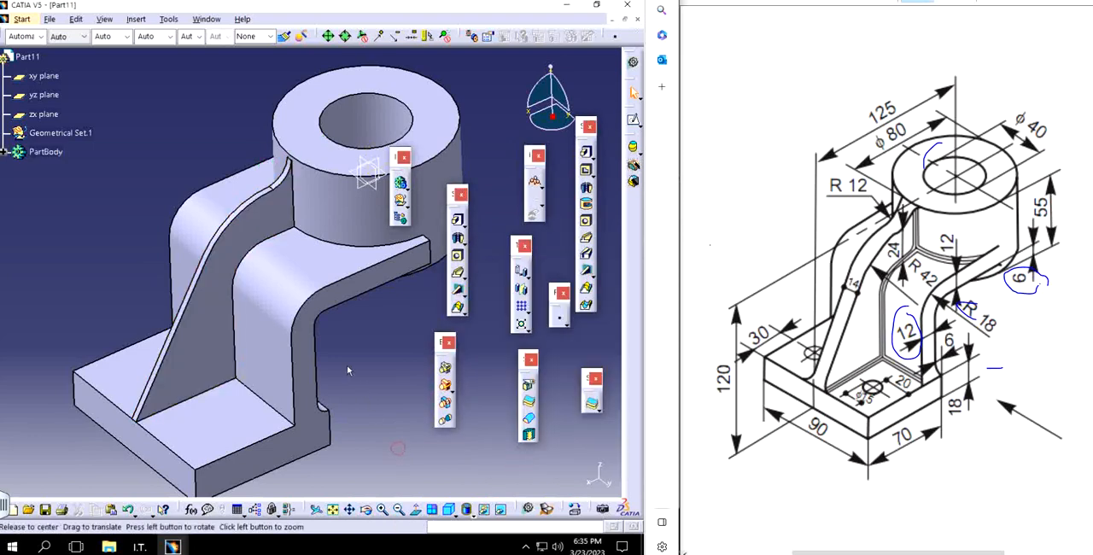
Step: Reopen the stiffener definition and try thicknesses of 7 mm and 14 mm
middle_click_drag(346, 365, 388, 342)
double_click(172, 309)
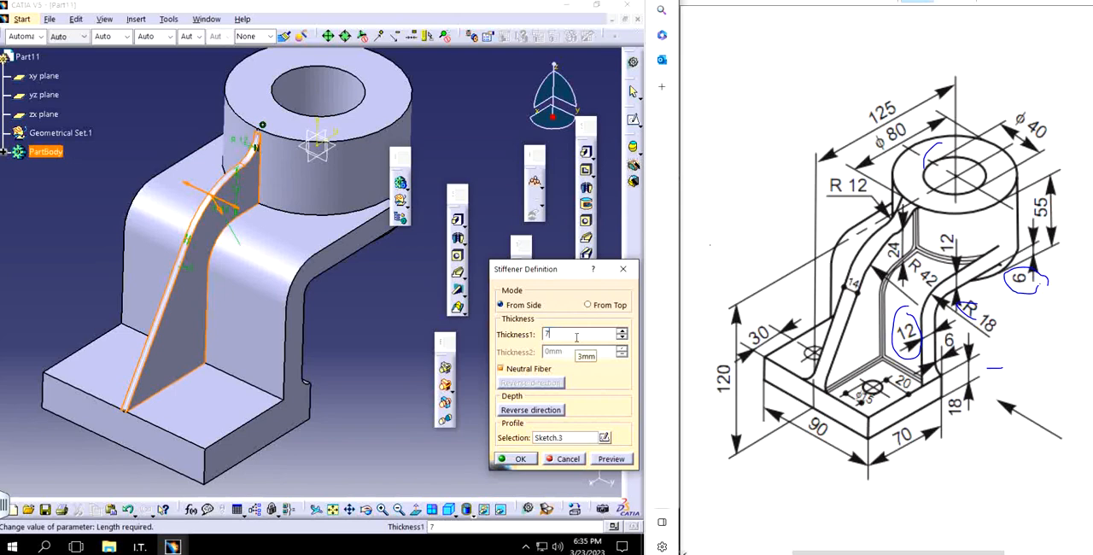
key("Return")
left_click(445, 300)
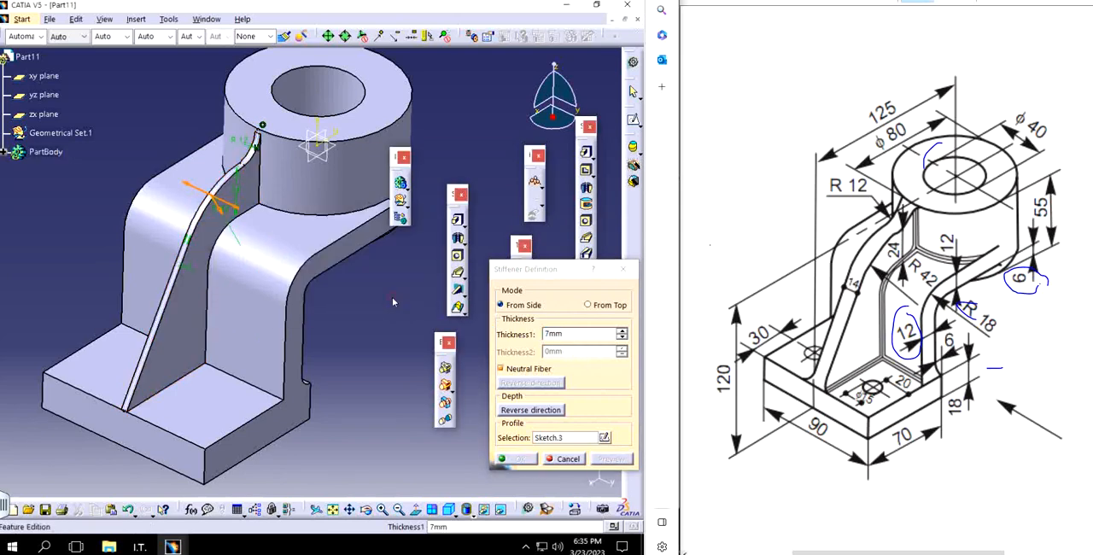
left_click_drag(580, 333, 505, 334)
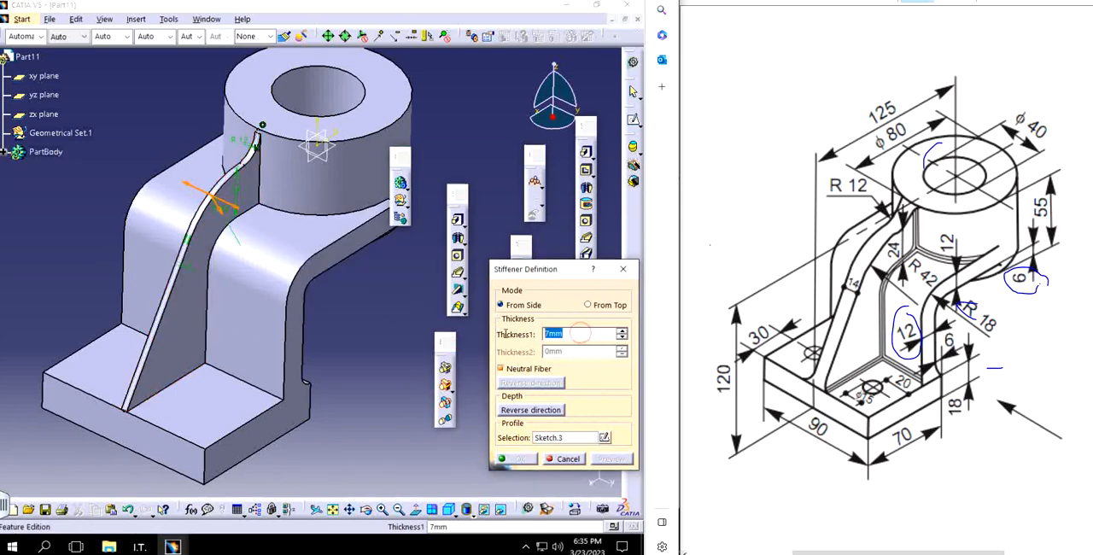
type("14")
key("Return")
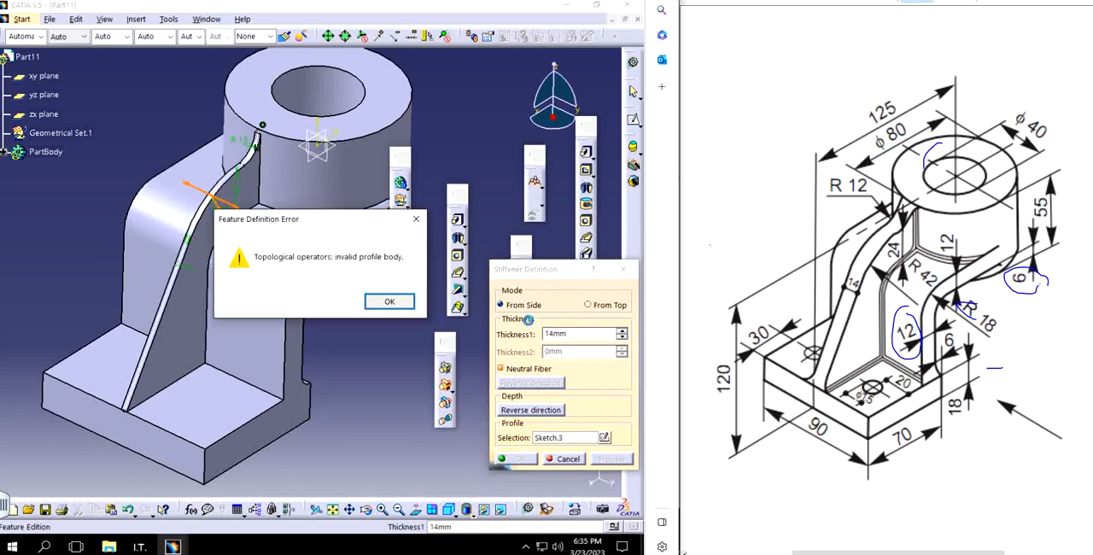
left_click(385, 300)
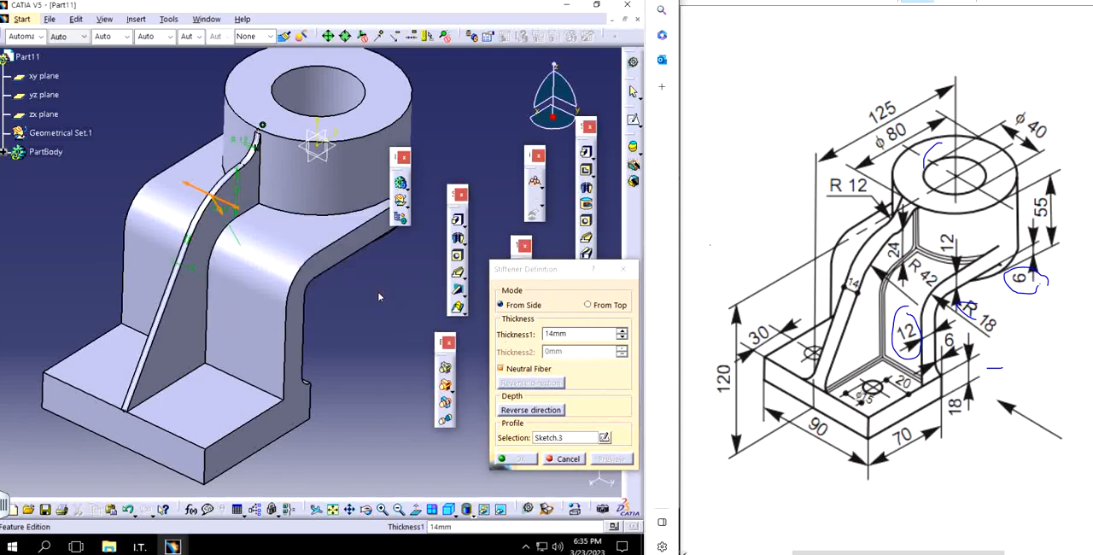
left_click(617, 274)
Step: Reopen the stiffener's profile sketch and delete the line along the cylinder's top edge together with the projected cylinder outline
middle_click_drag(314, 392, 241, 353)
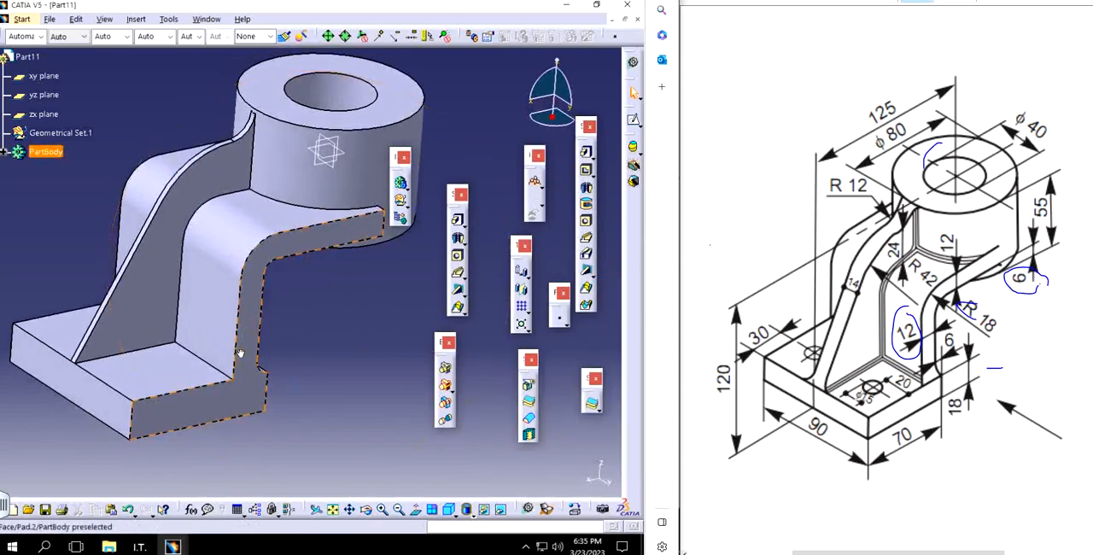
middle_click_drag(237, 234, 299, 335)
double_click(316, 322)
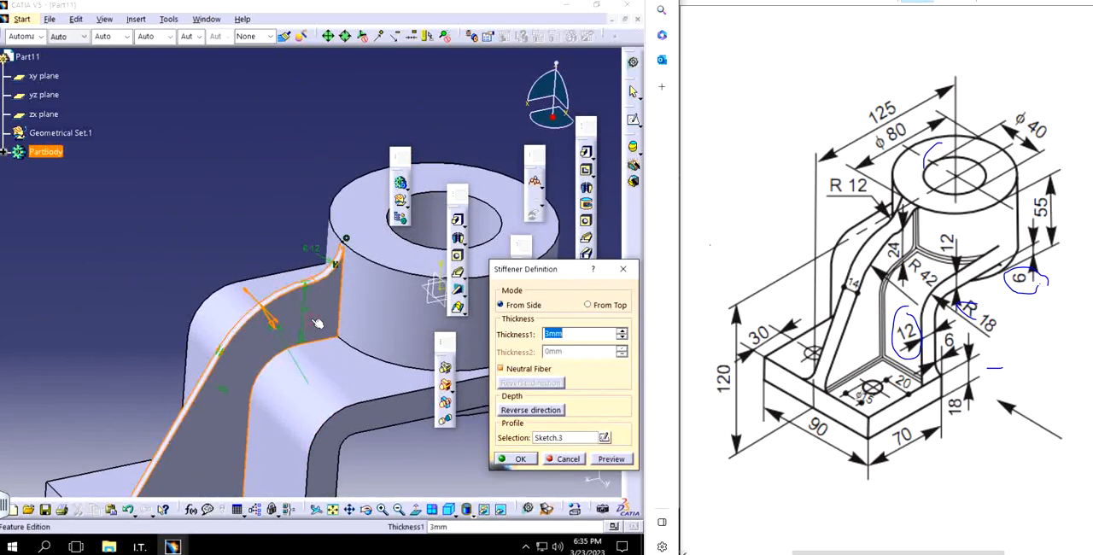
left_click(604, 438)
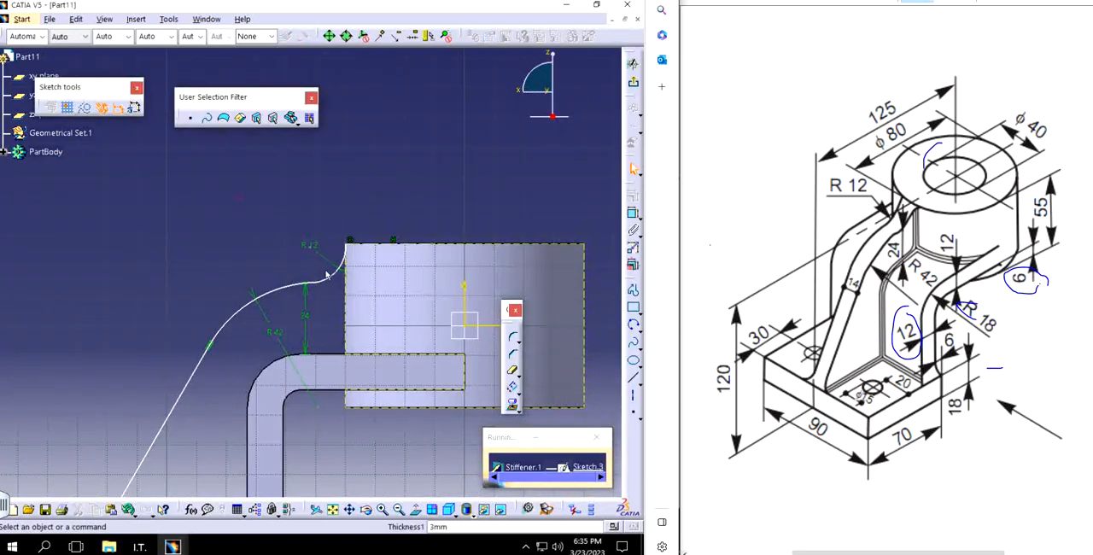
mouse_move(329, 275)
middle_mouse_down()
mouse_move(399, 332)
mouse_move(356, 303)
middle_mouse_up()
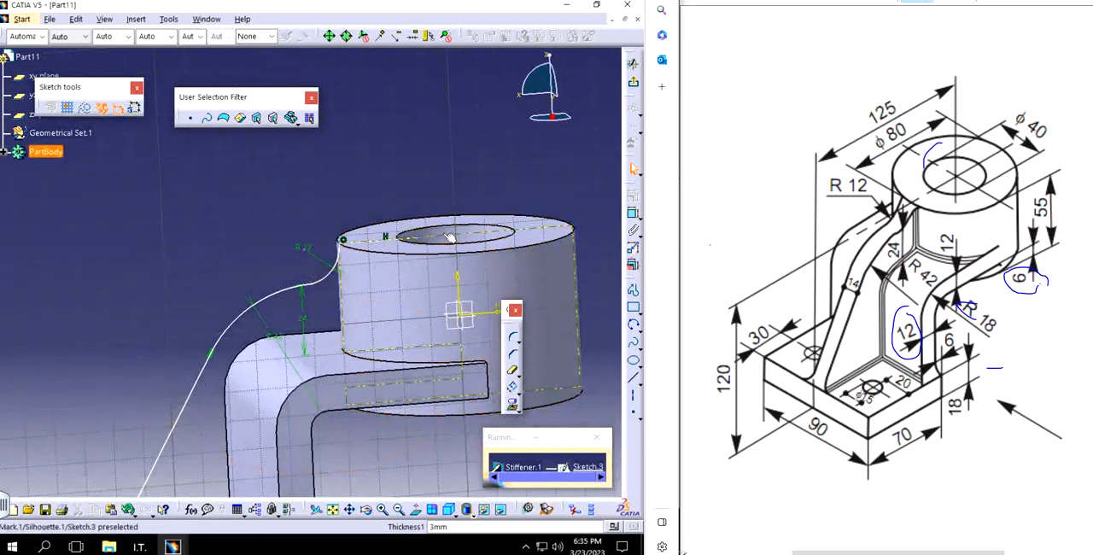
left_click(418, 511)
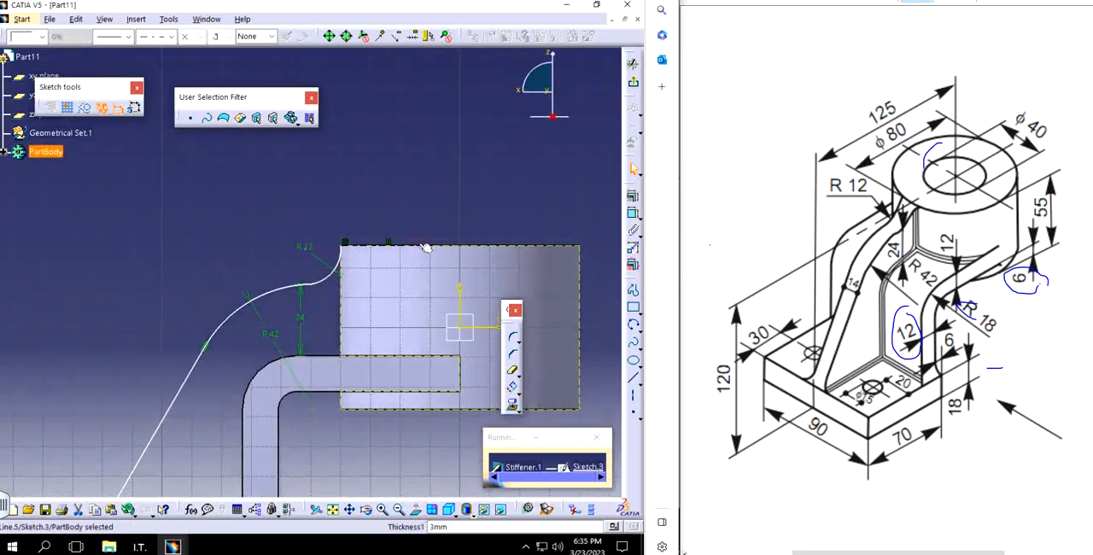
key("Delete")
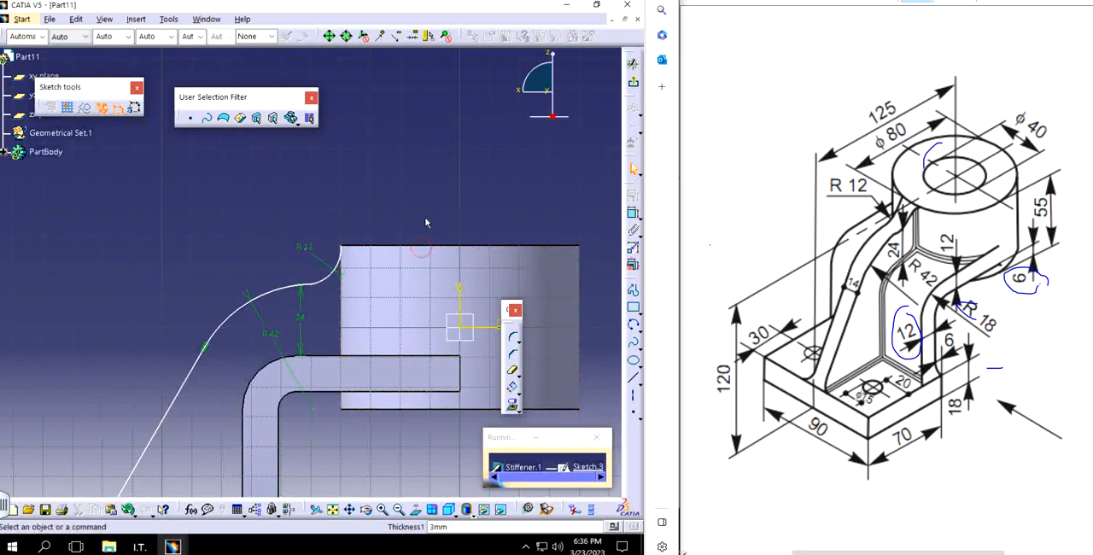
Step: Intersect the cylinder's outer face with the sketch plane as construction geometry
middle_click_drag(423, 254, 288, 158)
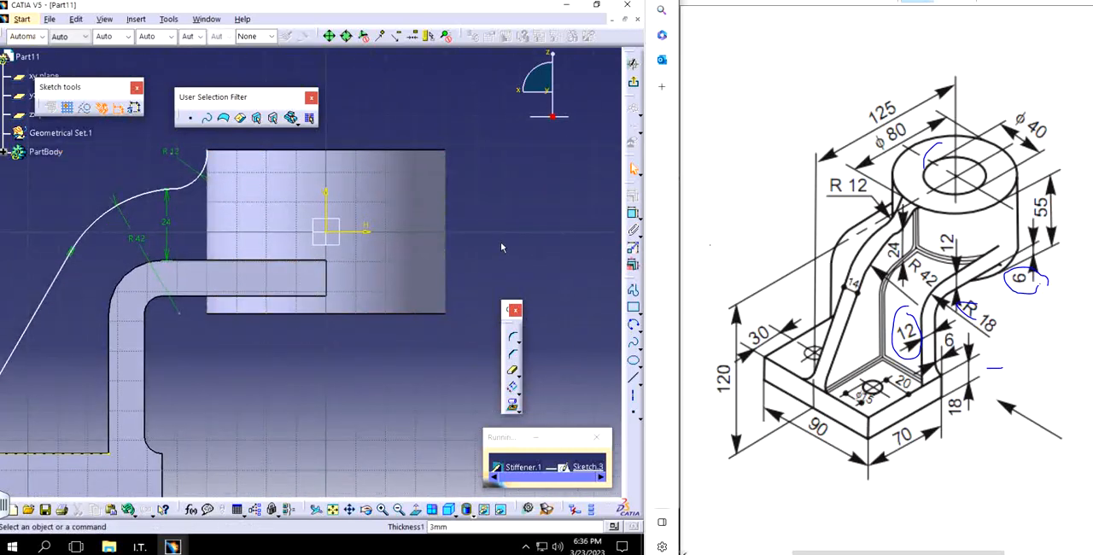
left_click(520, 411)
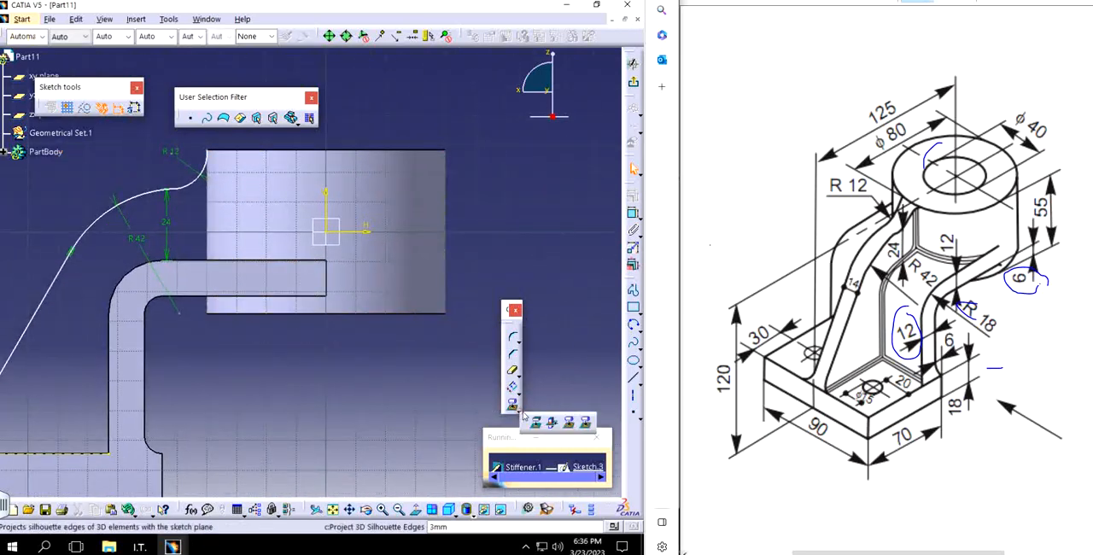
left_click(552, 424)
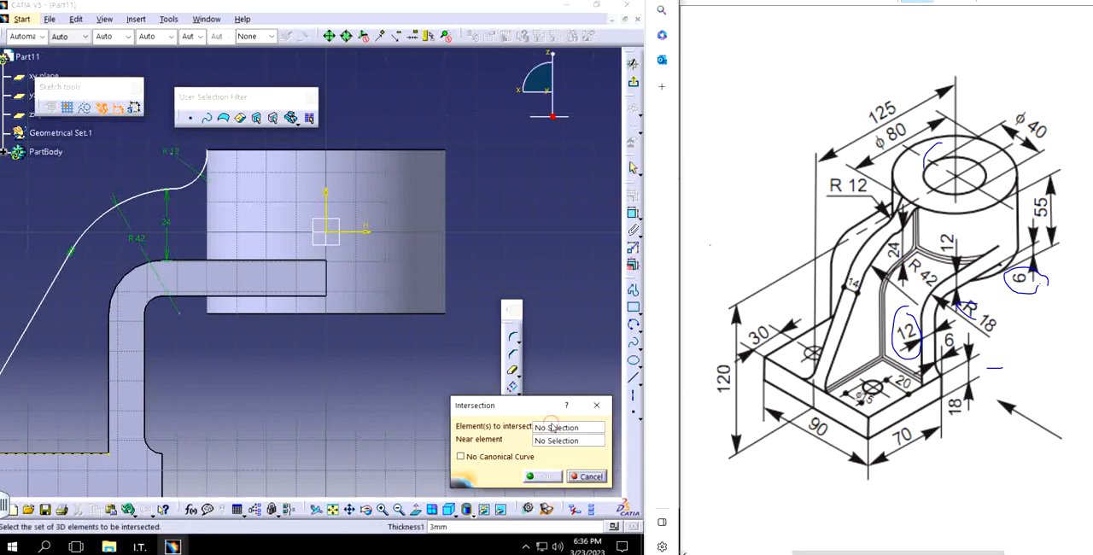
left_click(219, 209)
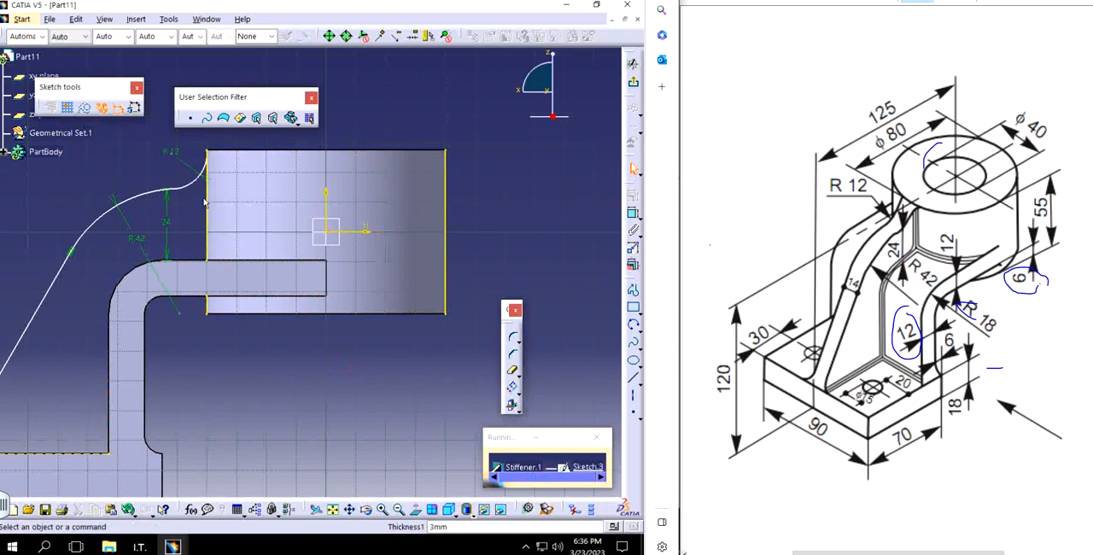
left_click(211, 203)
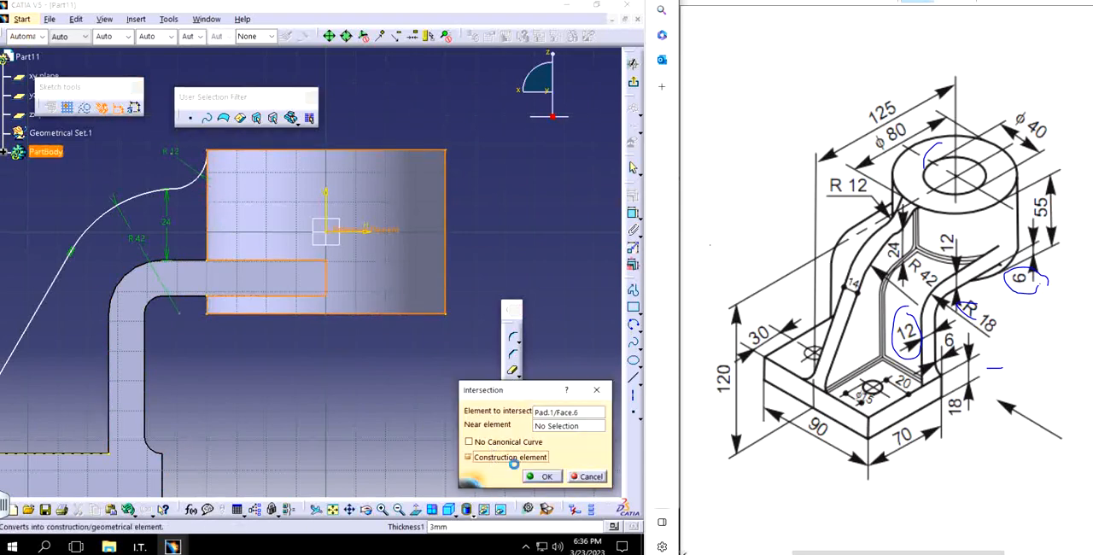
left_click(541, 476)
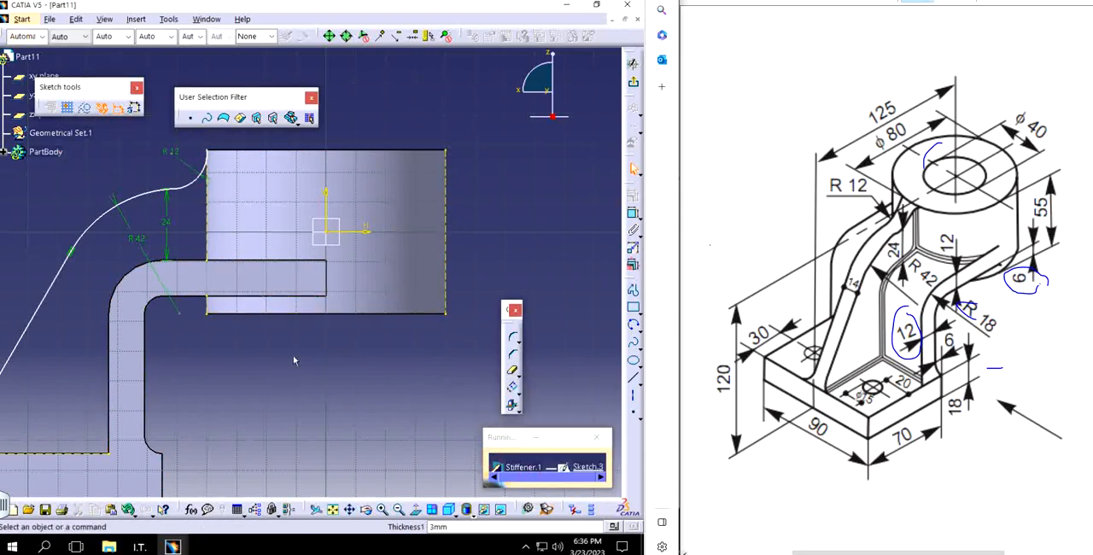
Step: Apply a coincidence constraint between the R12 arc's upper end point and the cylinder's top edge
middle_click_drag(293, 355, 292, 247)
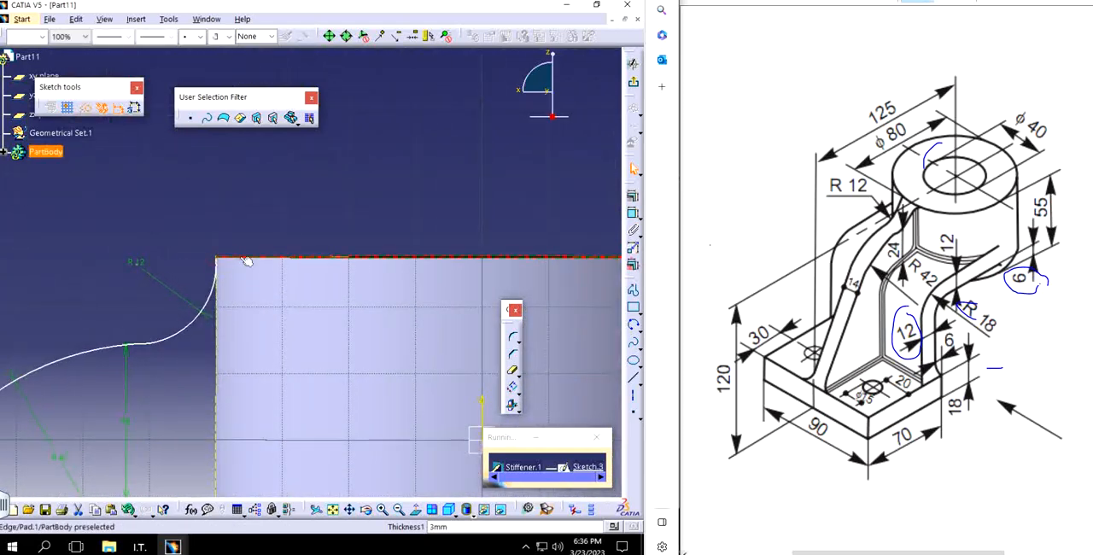
left_click(246, 261)
left_click(632, 194)
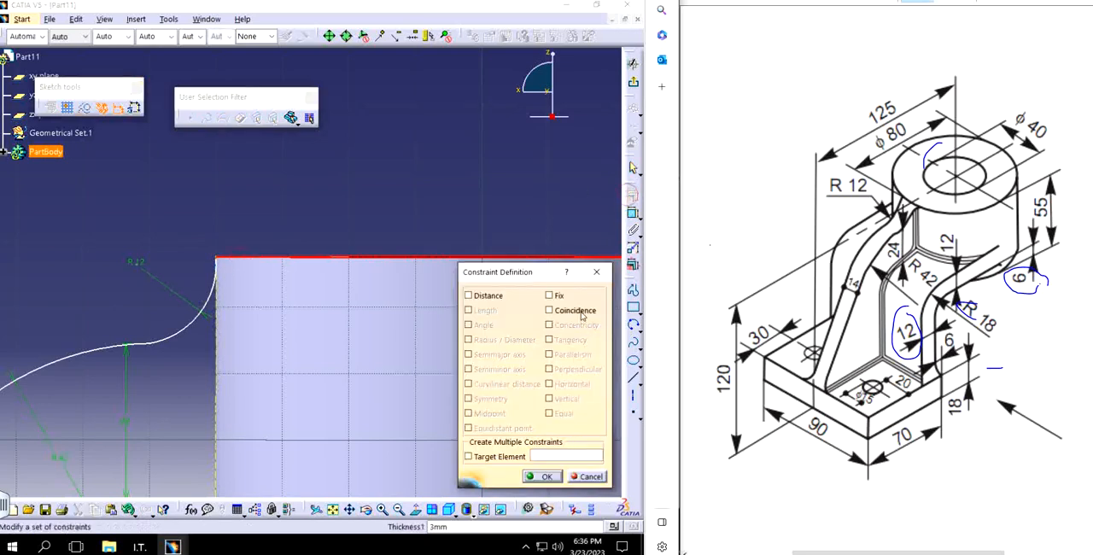
left_click(582, 314)
left_click(544, 478)
mouse_move(380, 207)
middle_mouse_down()
mouse_move(323, 176)
mouse_move(358, 236)
mouse_move(356, 329)
mouse_move(370, 357)
middle_mouse_up()
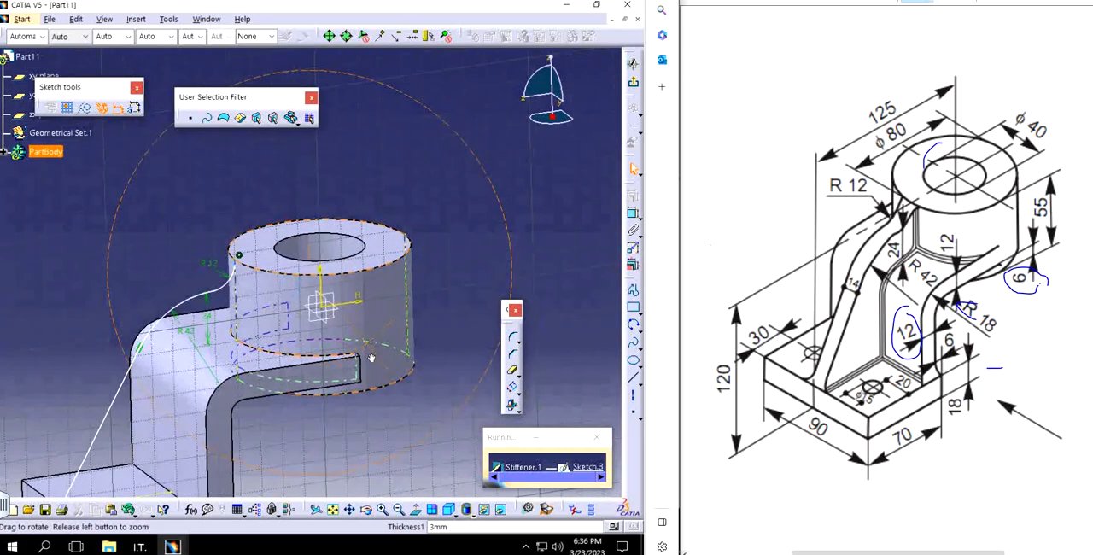
Step: Exit the sketch back to the stiffener definition and try thicknesses of 4 mm and 5 mm
left_click(632, 82)
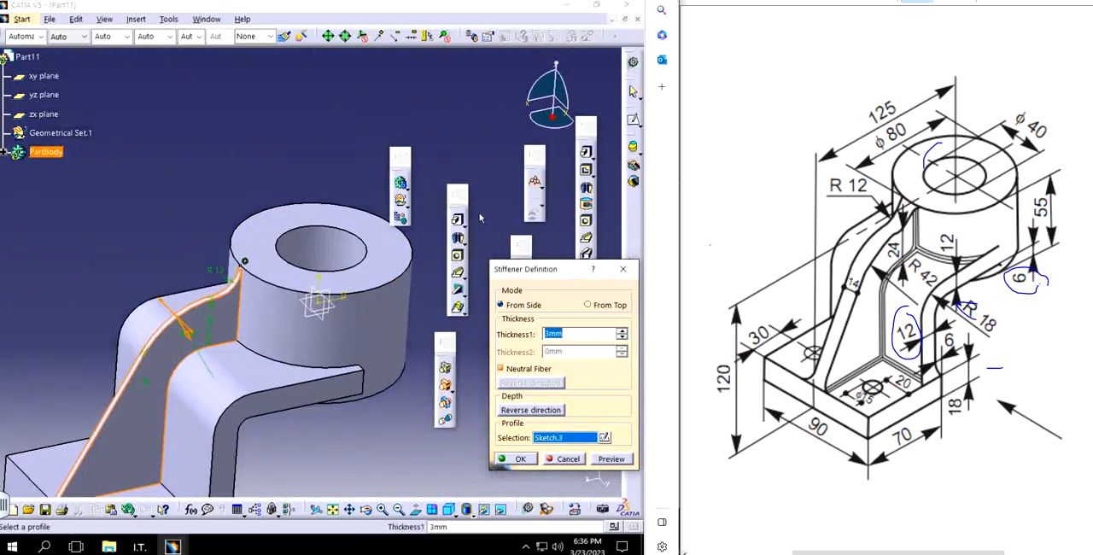
left_click(622, 331)
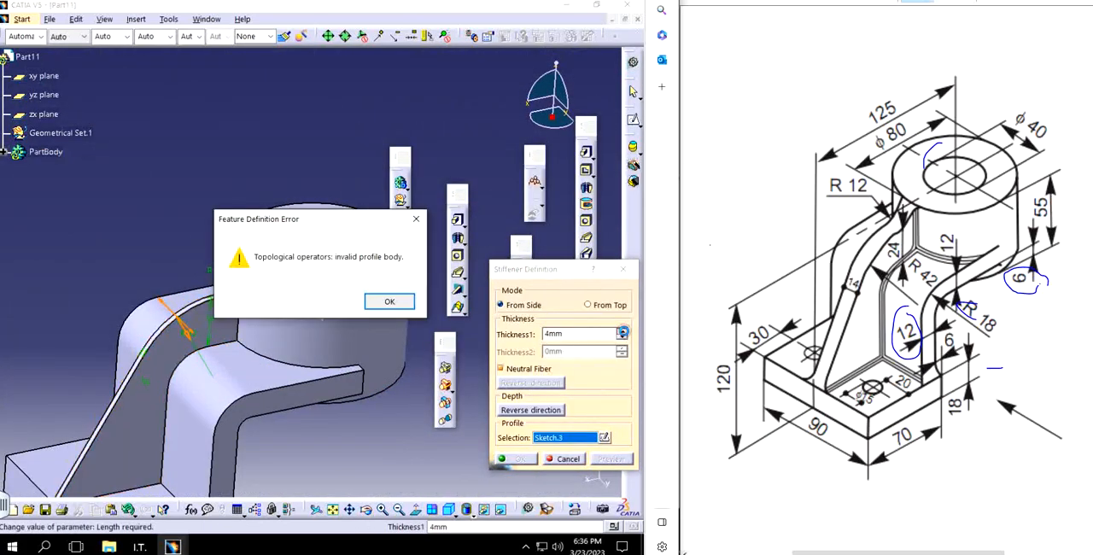
left_click(386, 301)
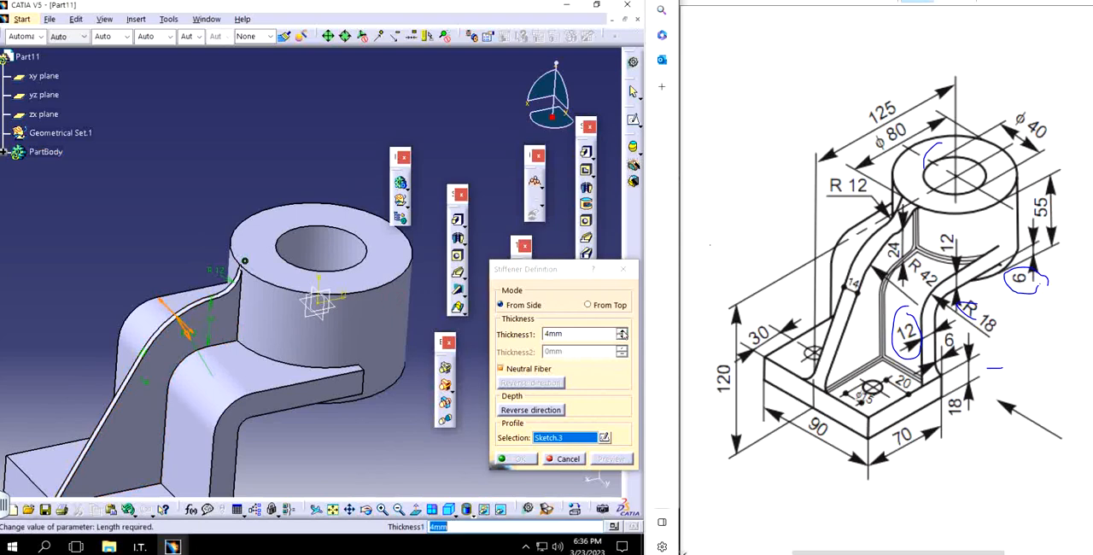
left_click(621, 330)
left_click(386, 303)
Step: Try a stiffener thickness of 14 mm and close the stiffener definition
scroll(228, 319, "up", 5)
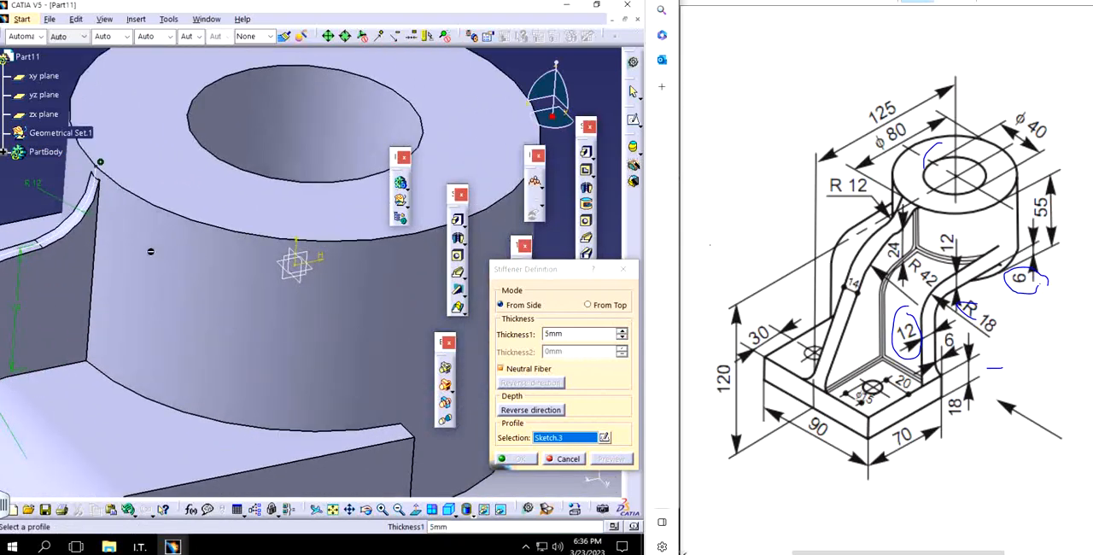
scroll(249, 259, "down", 3)
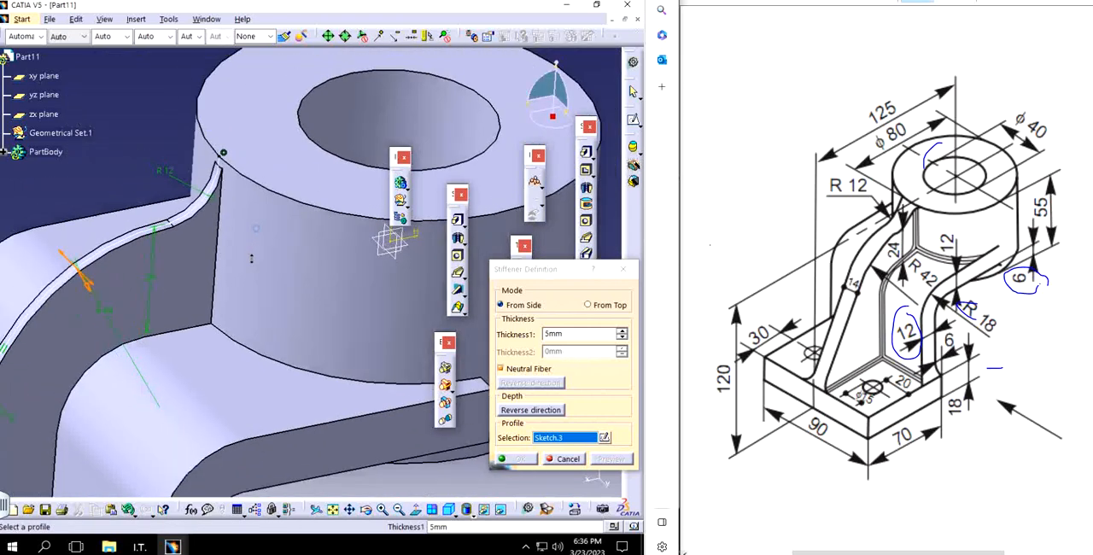
double_click(600, 334)
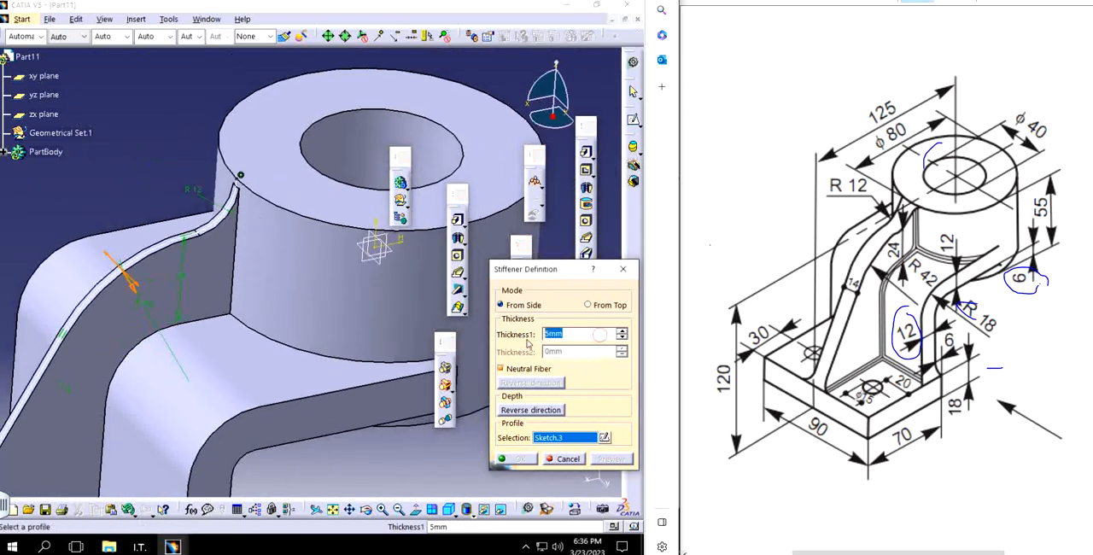
key("Return")
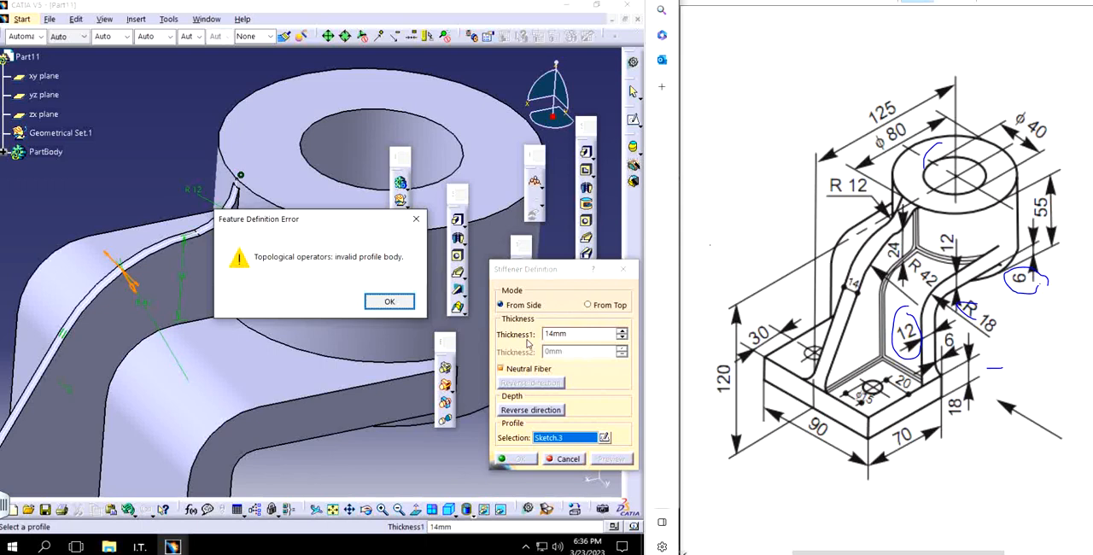
left_click(389, 303)
left_click(623, 269)
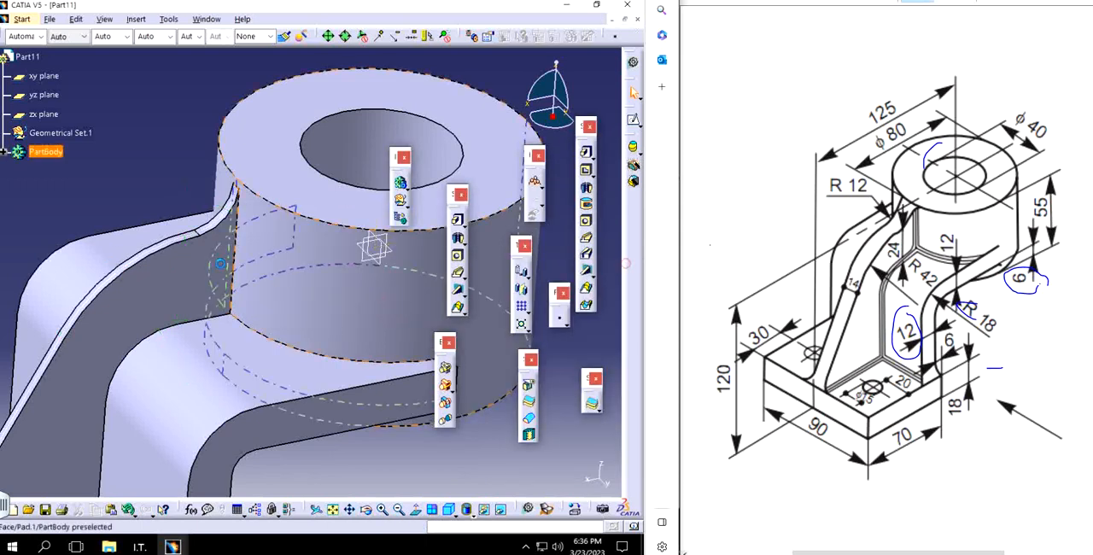
middle_click_drag(227, 342, 204, 314)
left_click(131, 227)
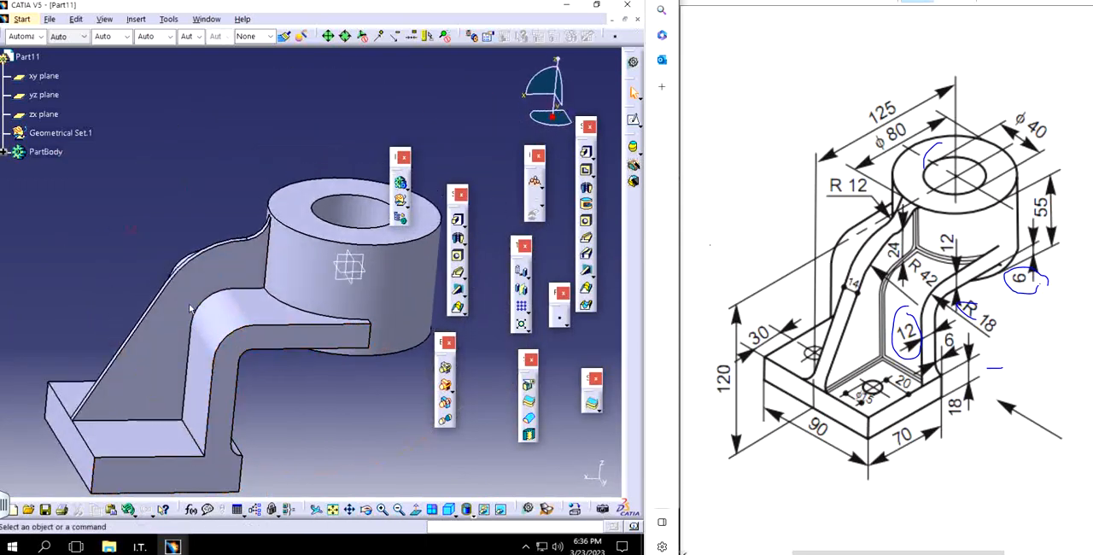
Step: Reopen the stiffener's profile sketch and delete the 24 mm height dimension above the arm's top face
left_click(6, 151)
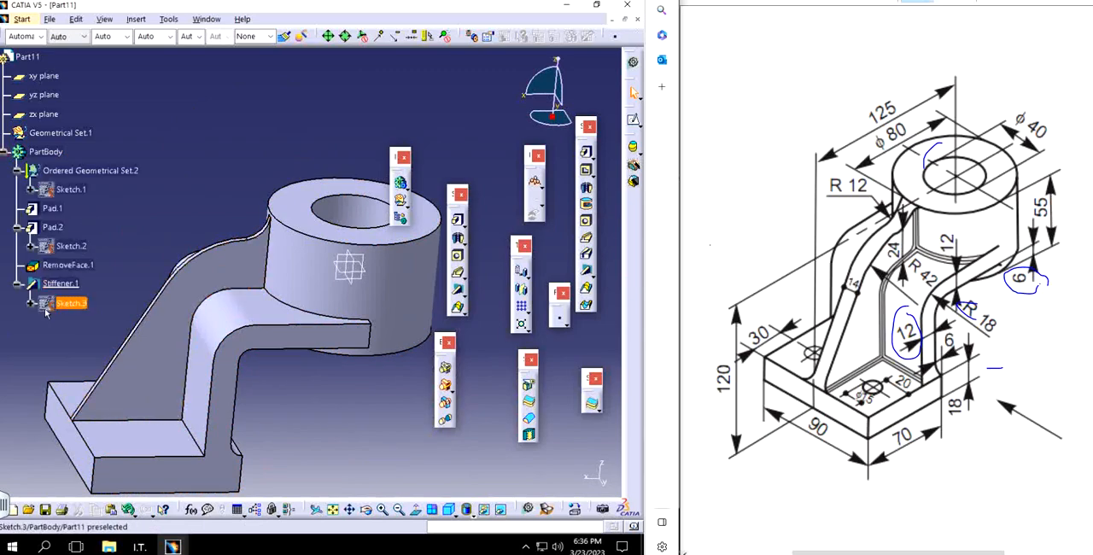
double_click(75, 303)
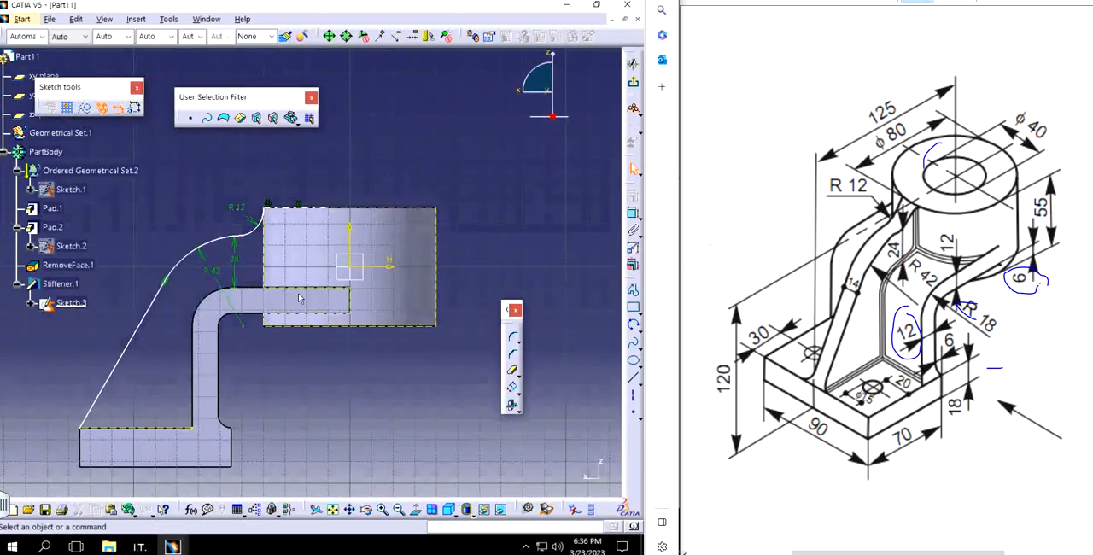
left_click(299, 317)
middle_click_drag(298, 313, 290, 243)
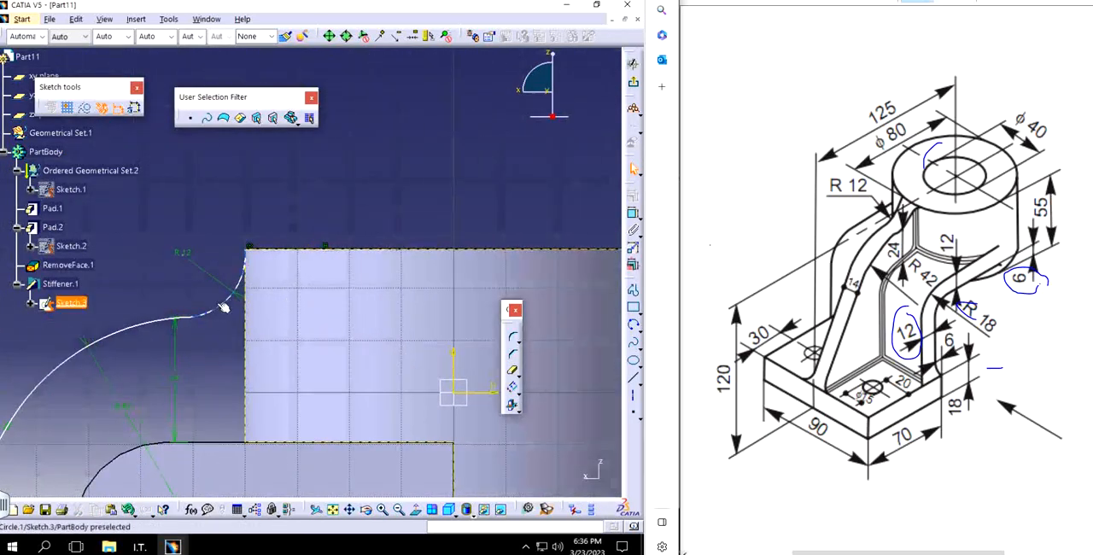
left_click(176, 328)
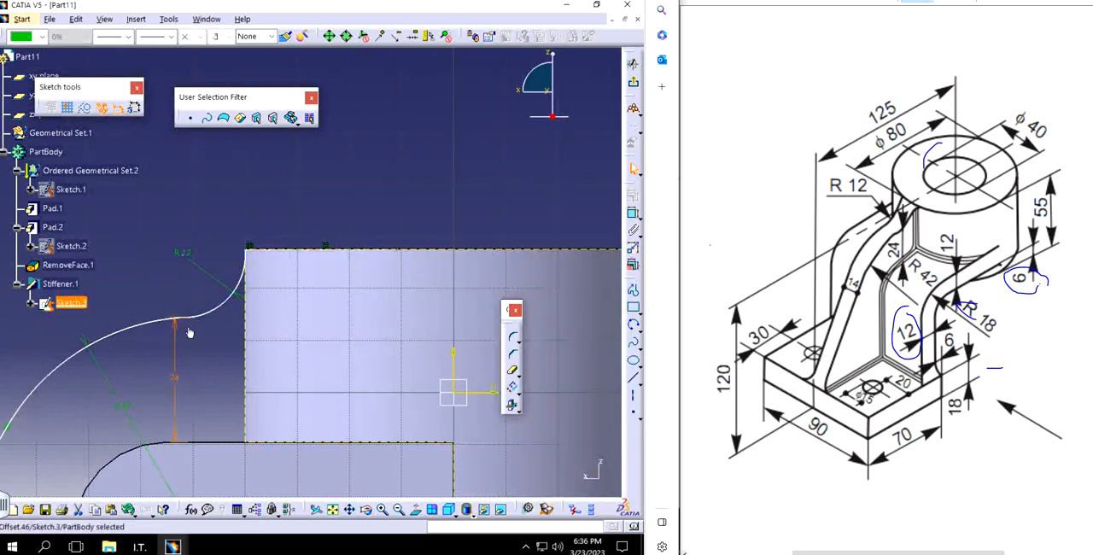
key("Delete")
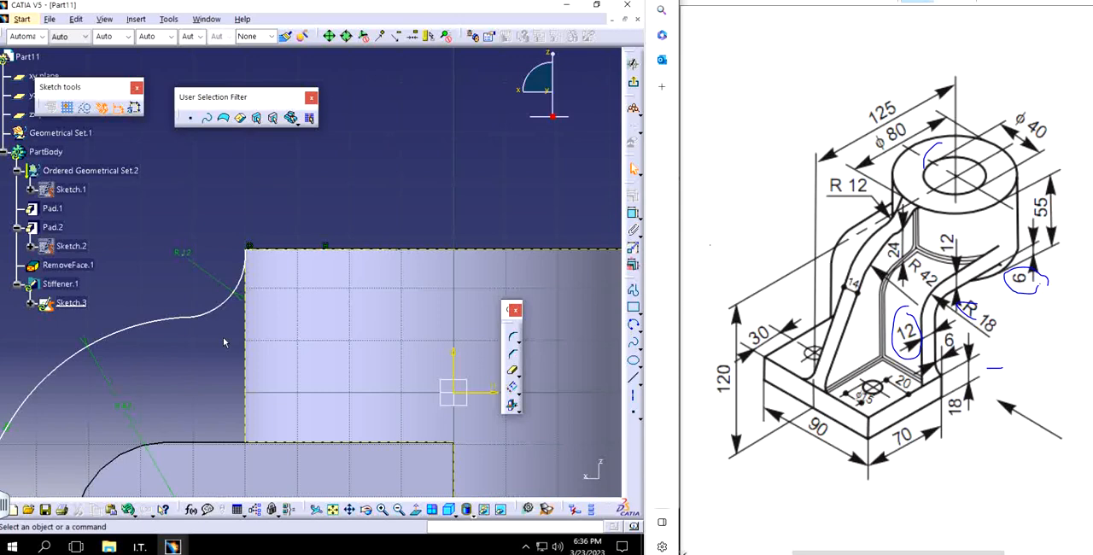
Step: Pull the R12 arc upward beside the cylinder and delete it from the profile
left_click(213, 294)
mouse_move(214, 294)
left_mouse_down()
mouse_move(205, 273)
mouse_move(213, 282)
left_mouse_up()
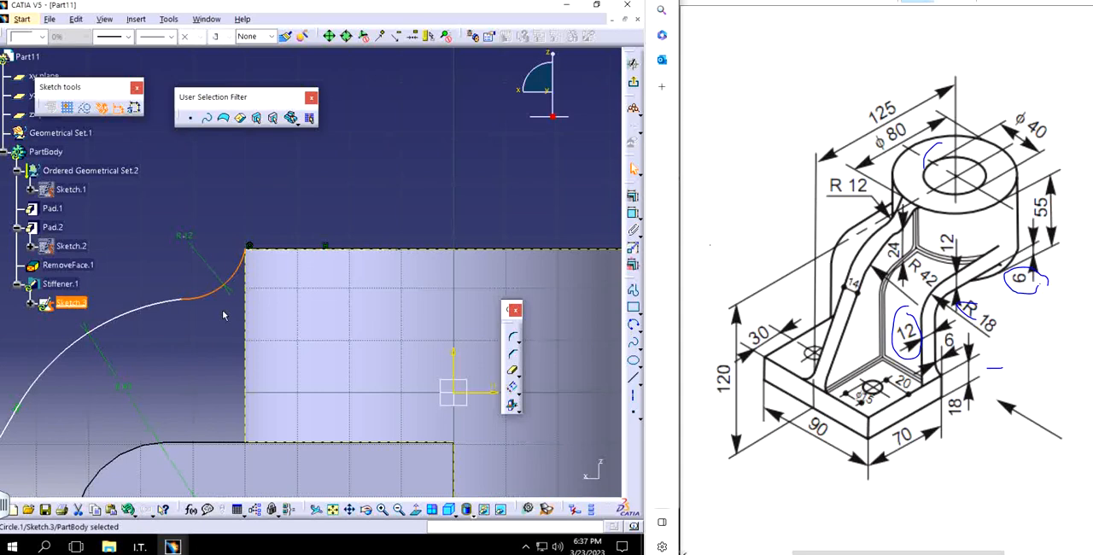
left_click(289, 215)
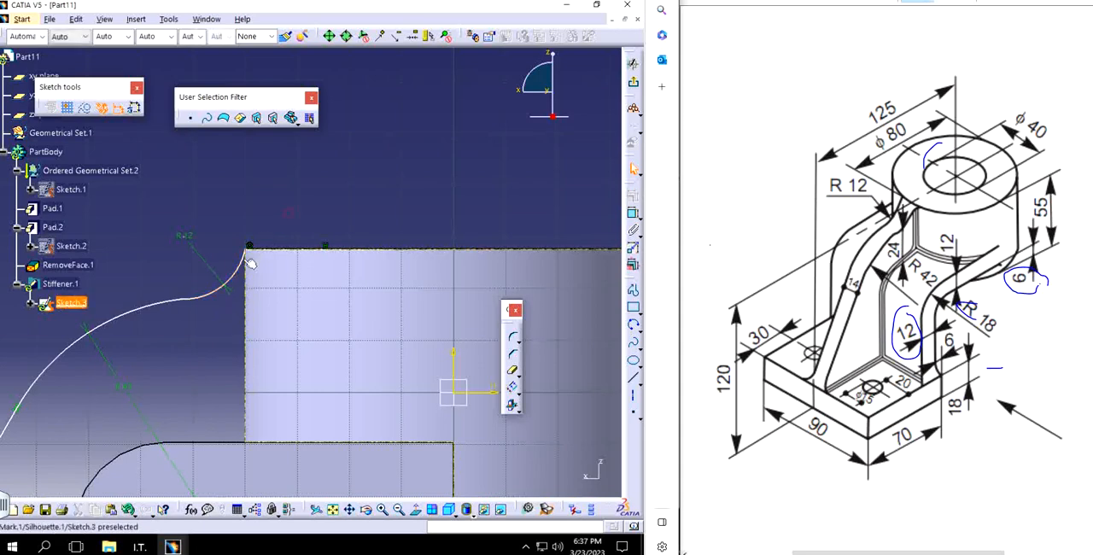
left_click(243, 262)
key("Delete")
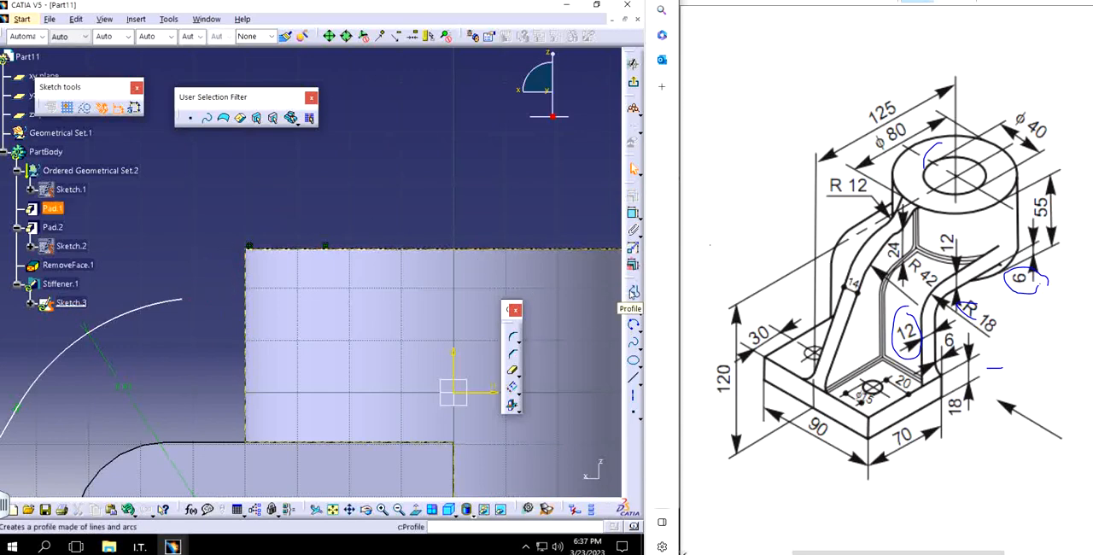
Step: Sketch a short slanted line from the cylinder's upper corner down toward the open end of the R42 arc
left_click(632, 293)
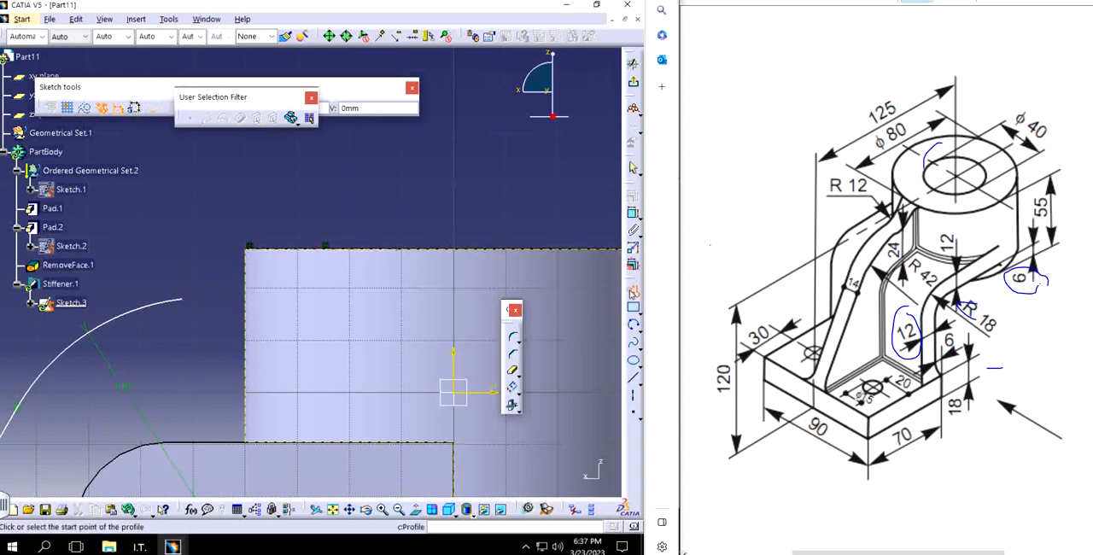
left_click(249, 248)
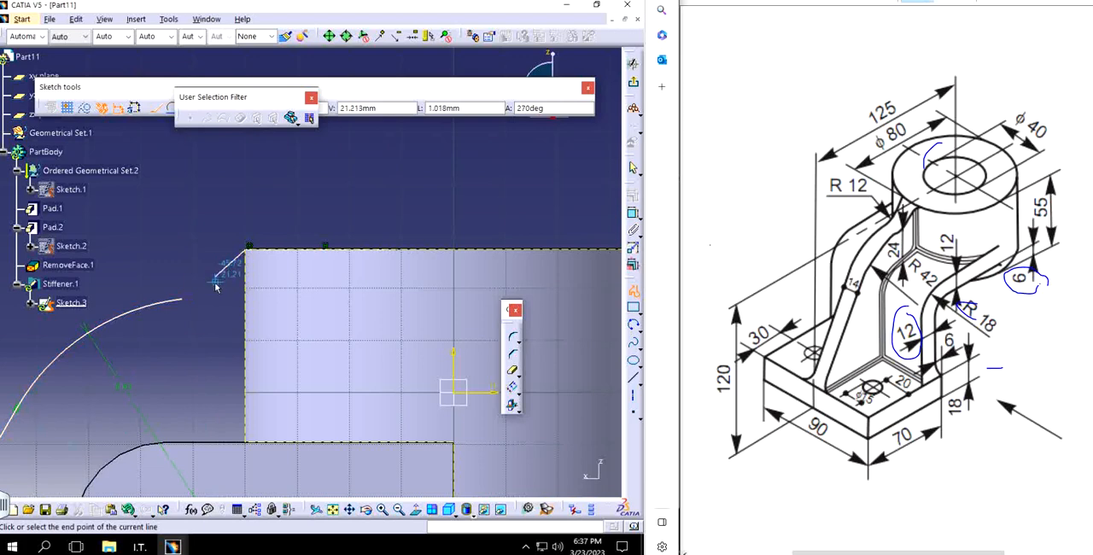
left_click(216, 277)
Step: Draw a three-point arc joining the slanted line's lower end to the open end of the R42 arc
left_click(632, 325)
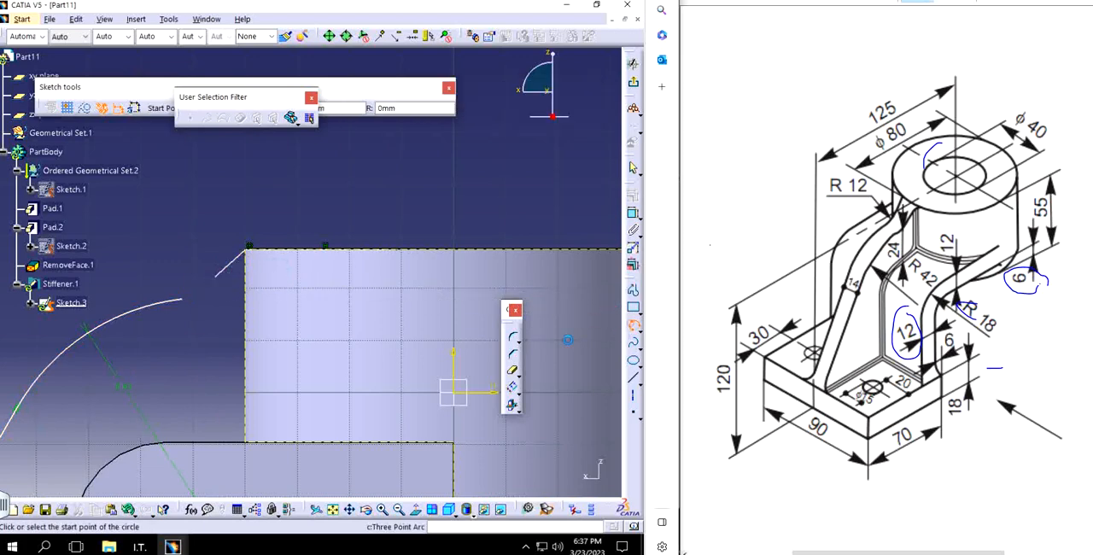
left_click(216, 277)
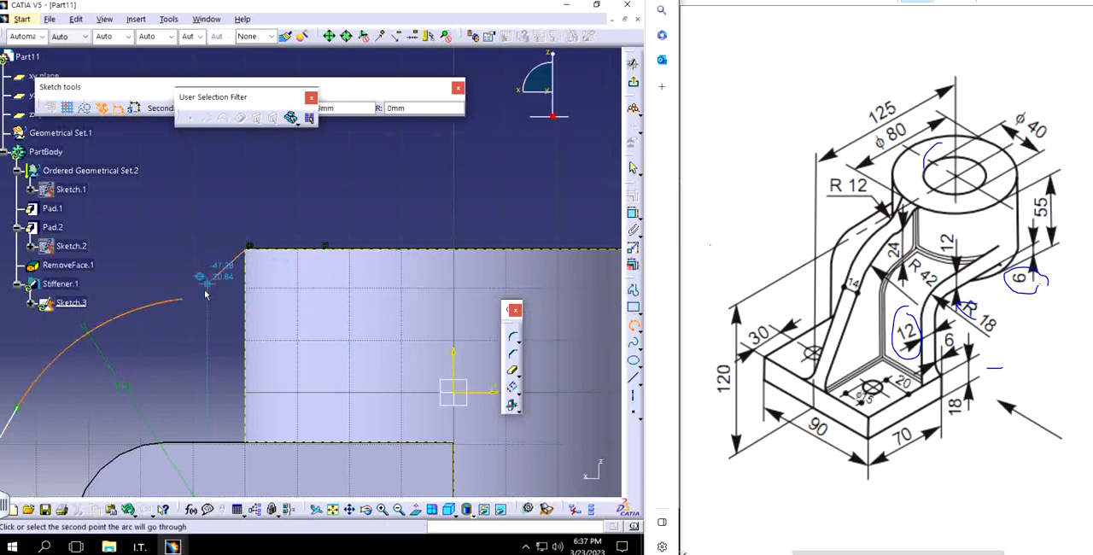
left_click(205, 288)
left_click(187, 303)
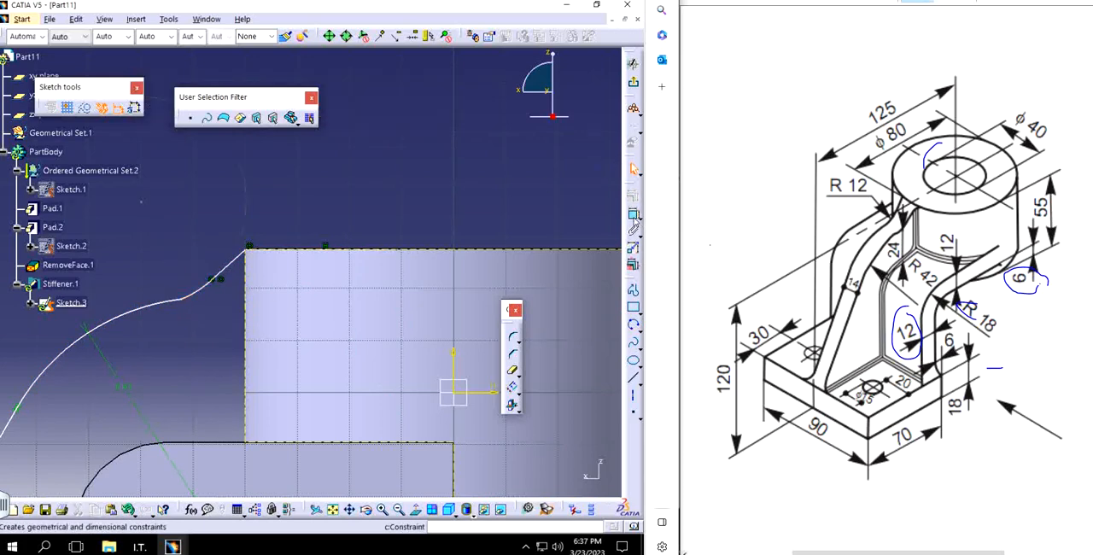
Step: Dimension the new connecting arc with a radius of 12 mm
left_click(633, 213)
left_click(197, 290)
left_click(168, 254)
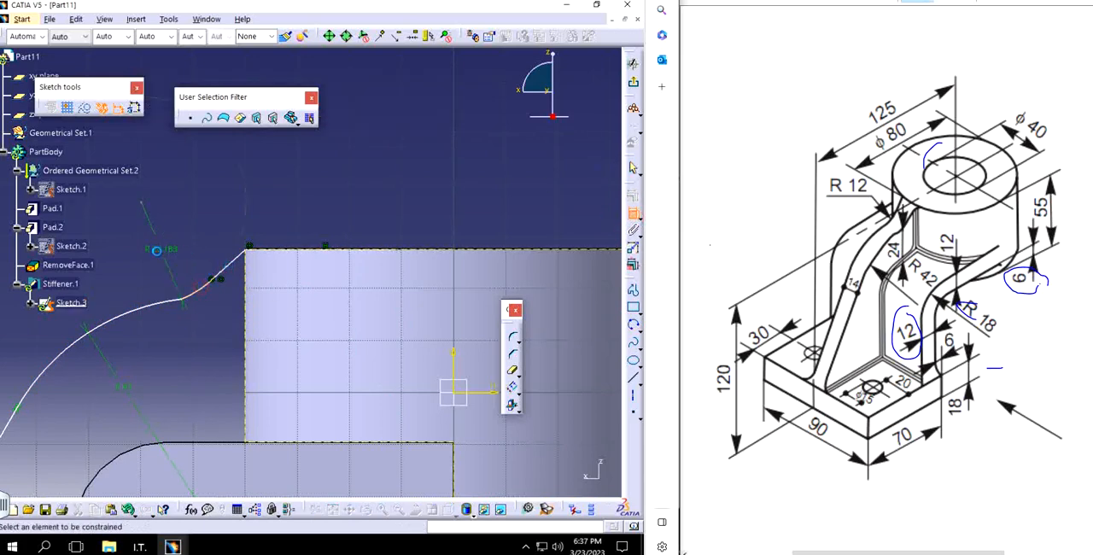
double_click(167, 254)
type("12")
key("Return")
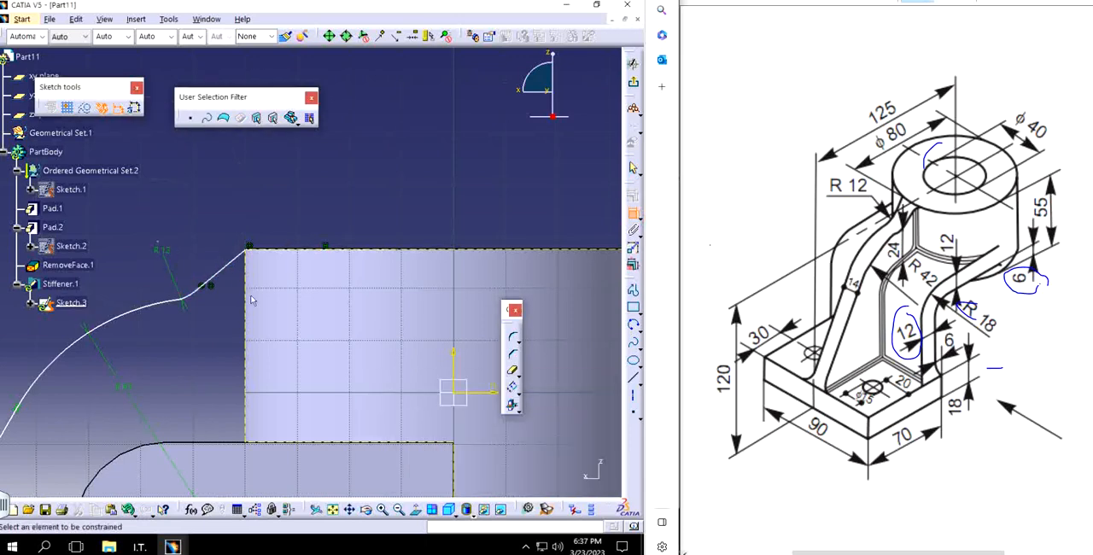
Step: Dimension the height from the arm's top face to the junction of the R12 and R42 arcs as 24 mm
mouse_move(147, 335)
middle_mouse_down()
mouse_move(215, 275)
mouse_move(210, 265)
middle_mouse_up()
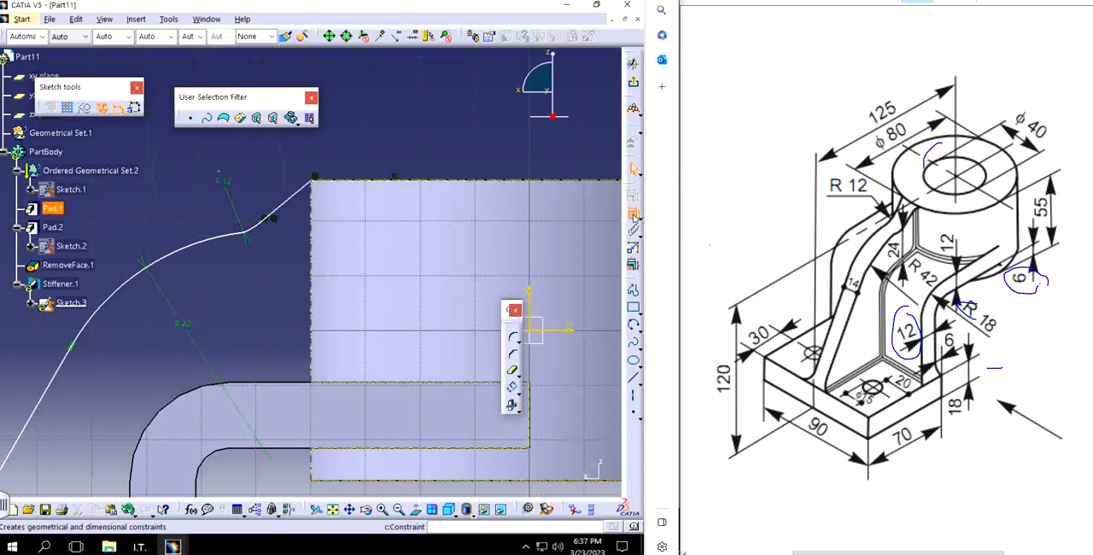
left_click(633, 215)
left_click(246, 234)
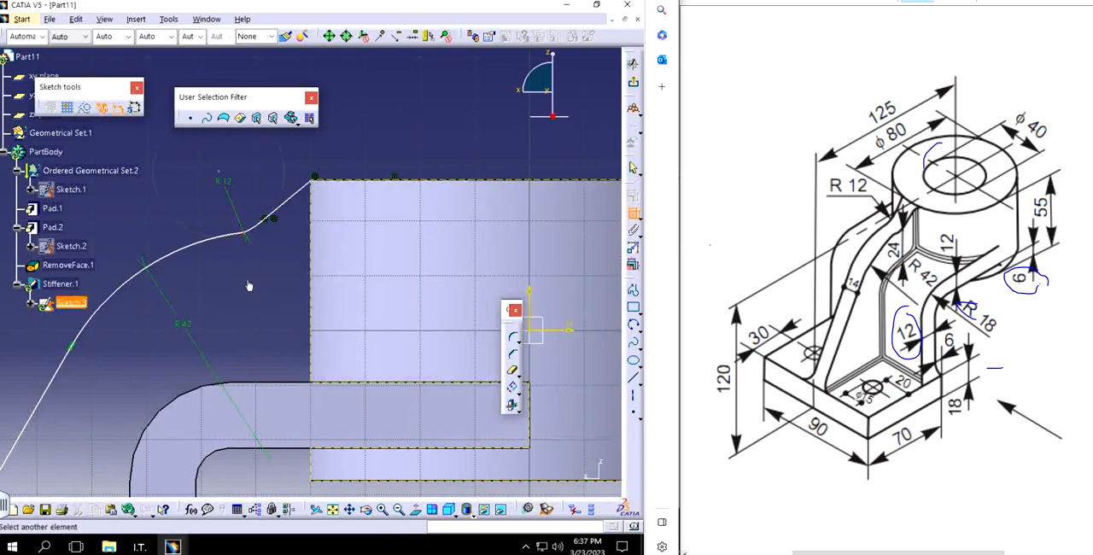
left_click(265, 385)
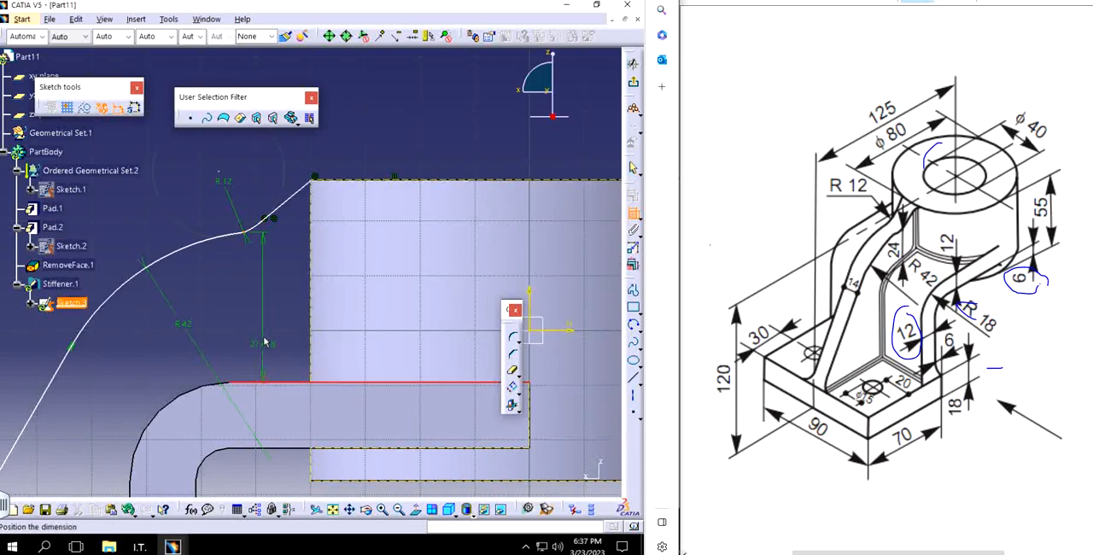
double_click(271, 327)
type("2")
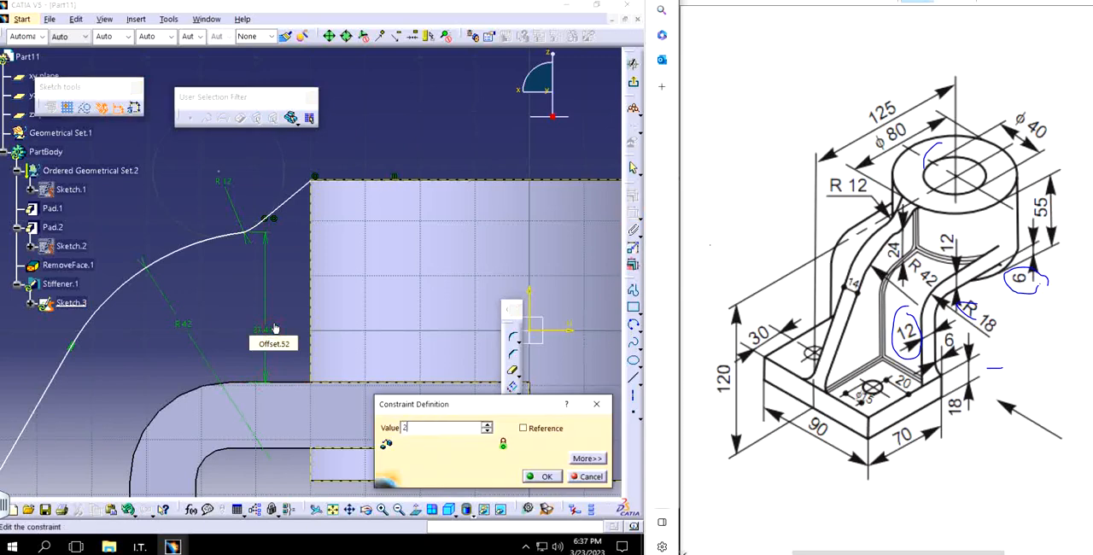
type("4")
key("Return")
Step: Apply a tangency constraint between the slanted line and the R12 arc
middle_click_drag(269, 327, 343, 324)
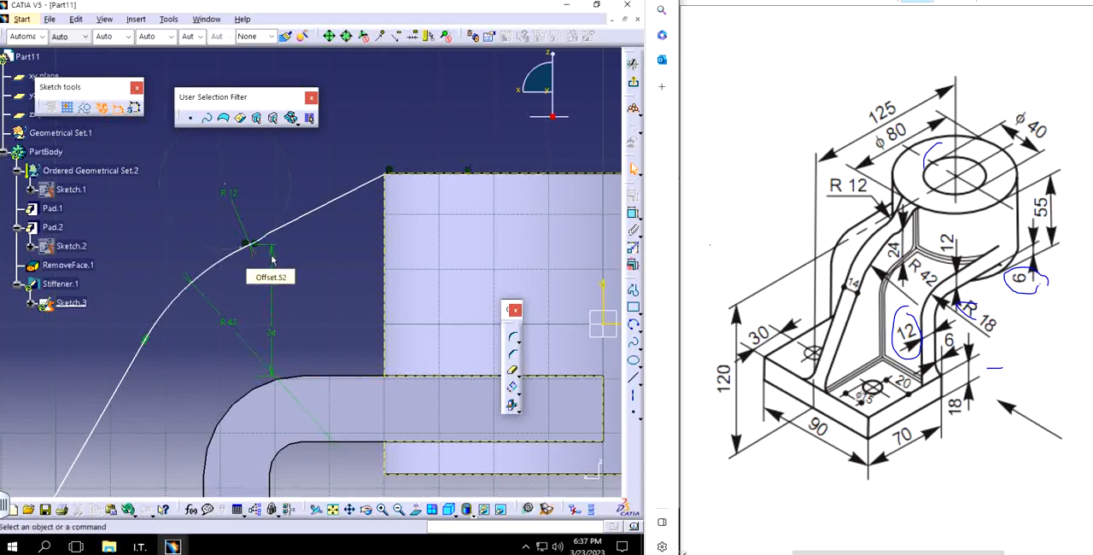
left_click(268, 234)
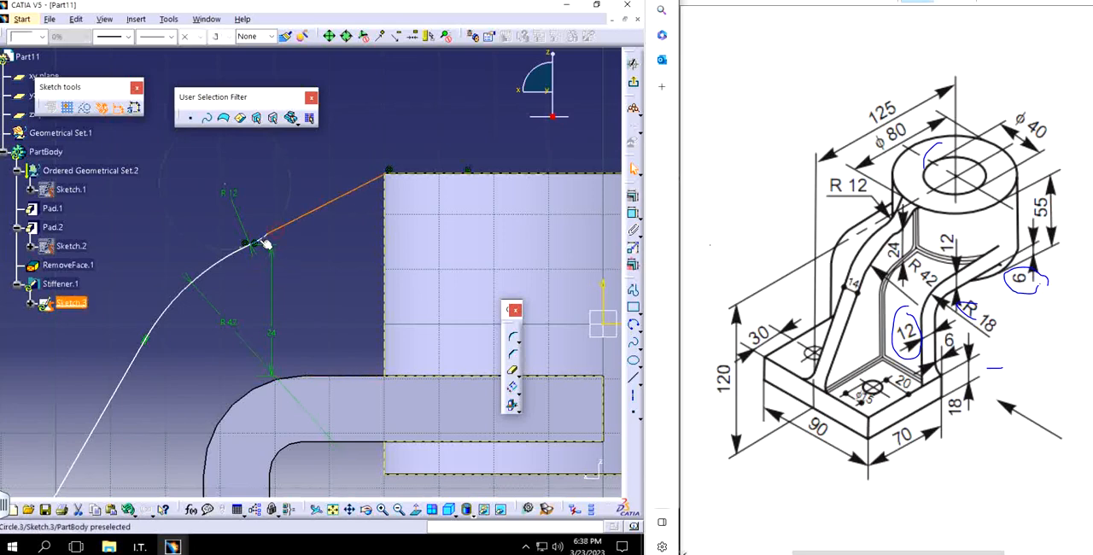
left_click(633, 196)
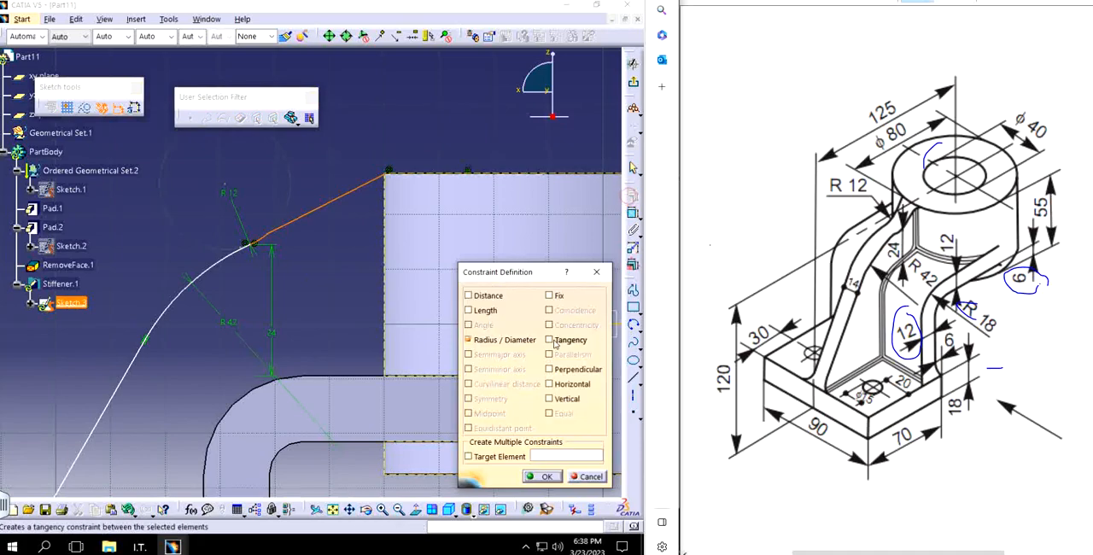
left_click(553, 341)
left_click(534, 472)
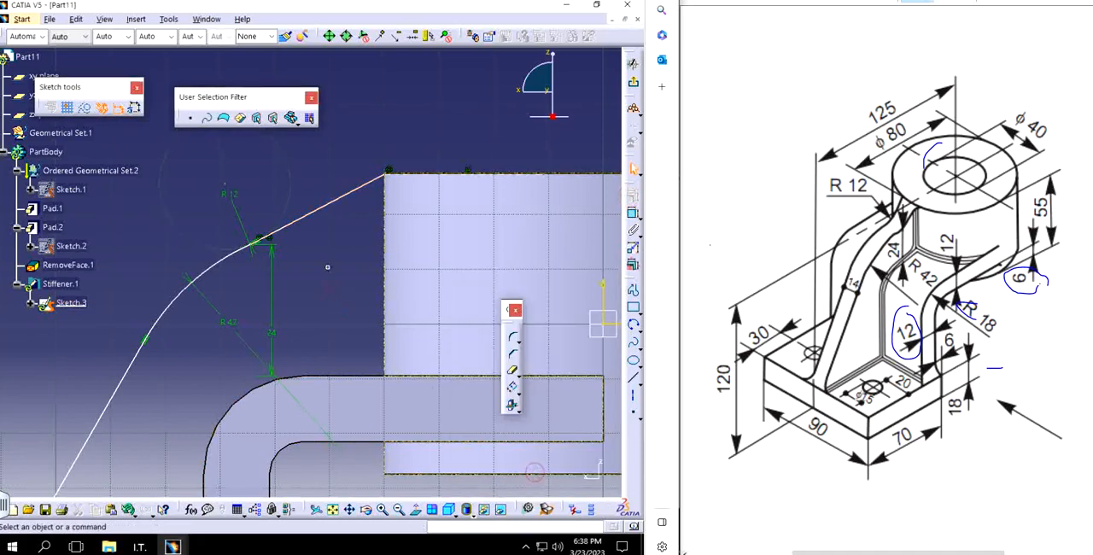
Step: Exit the profile sketch, try a stiffener thickness of 14 mm and close the stiffener definition
mouse_move(333, 297)
middle_mouse_down()
mouse_move(348, 223)
mouse_move(343, 287)
middle_mouse_up()
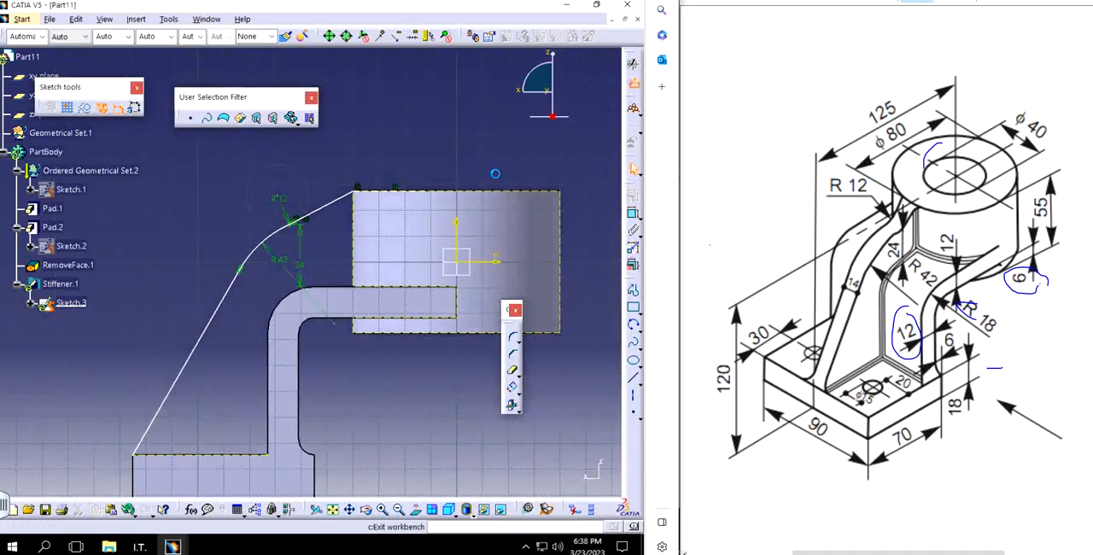
left_click(633, 106)
middle_click_drag(232, 257, 279, 271)
double_click(279, 271)
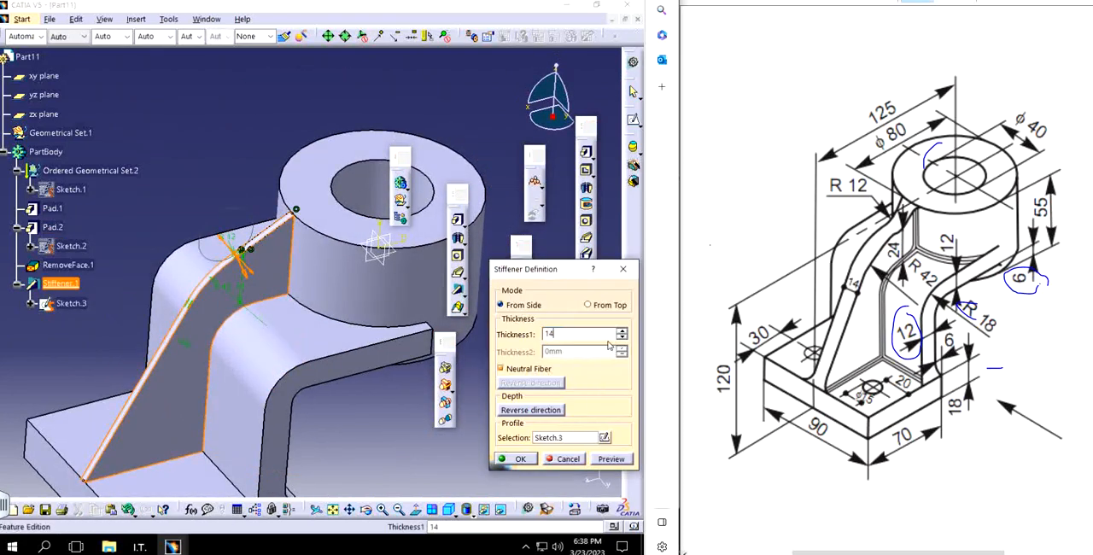
type("14")
key("Return")
left_click(389, 302)
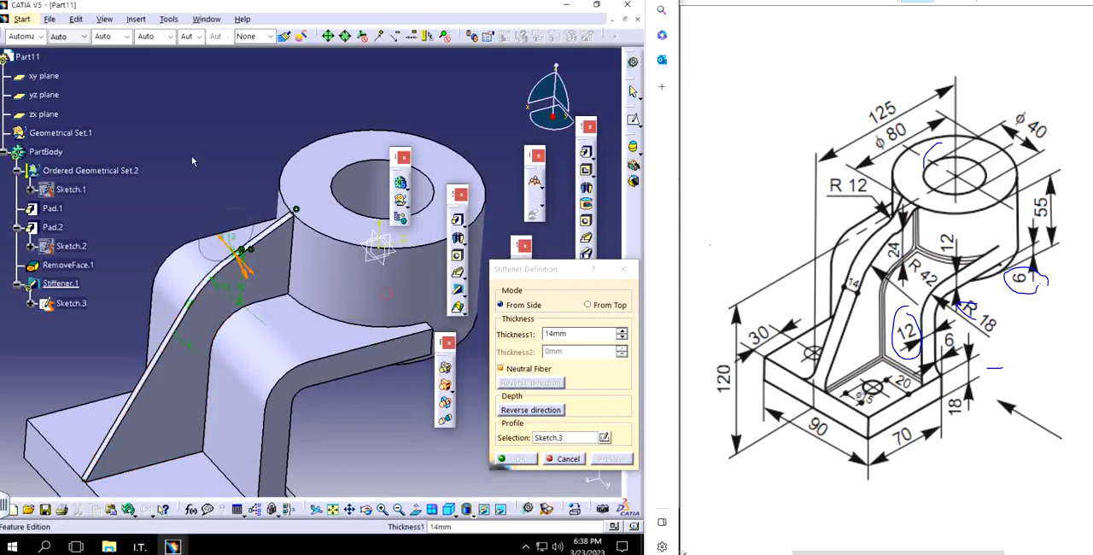
left_click(621, 269)
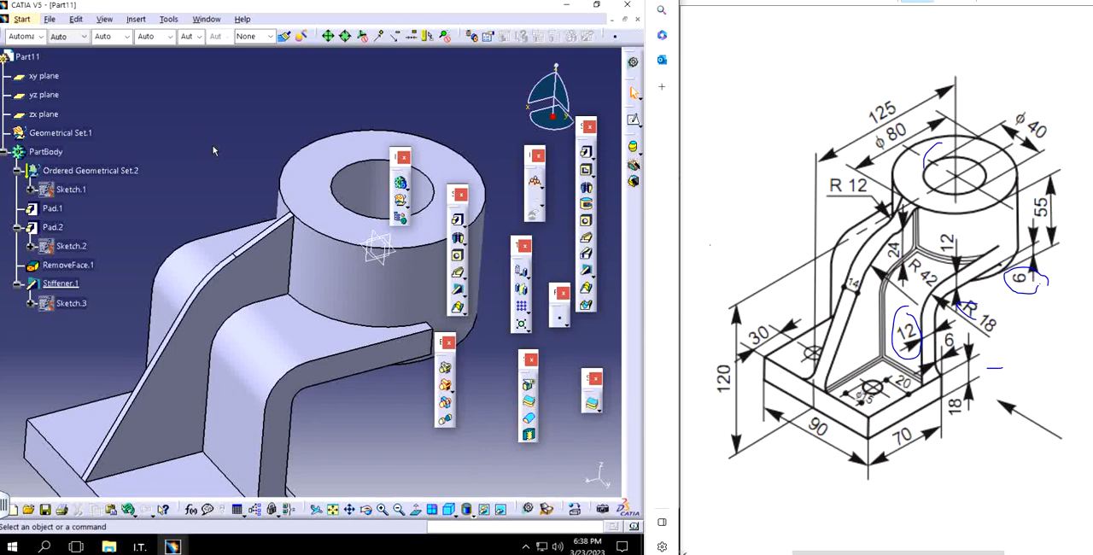
Step: Start a Thick Surface on the stiffener's side face with a first offset of 5 mm and preview it
middle_click_drag(317, 288, 300, 182)
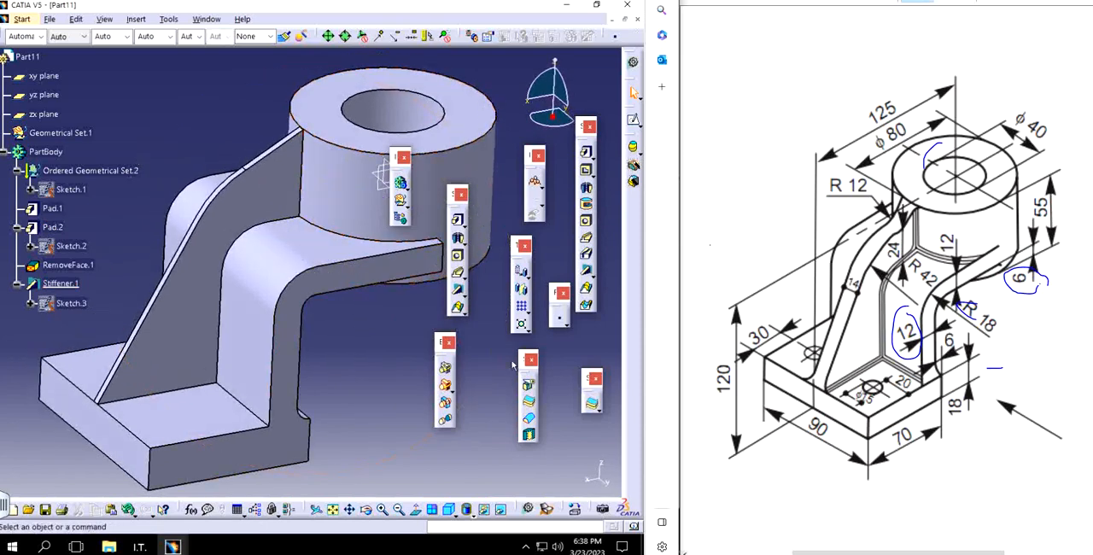
left_click(590, 402)
left_click(193, 260)
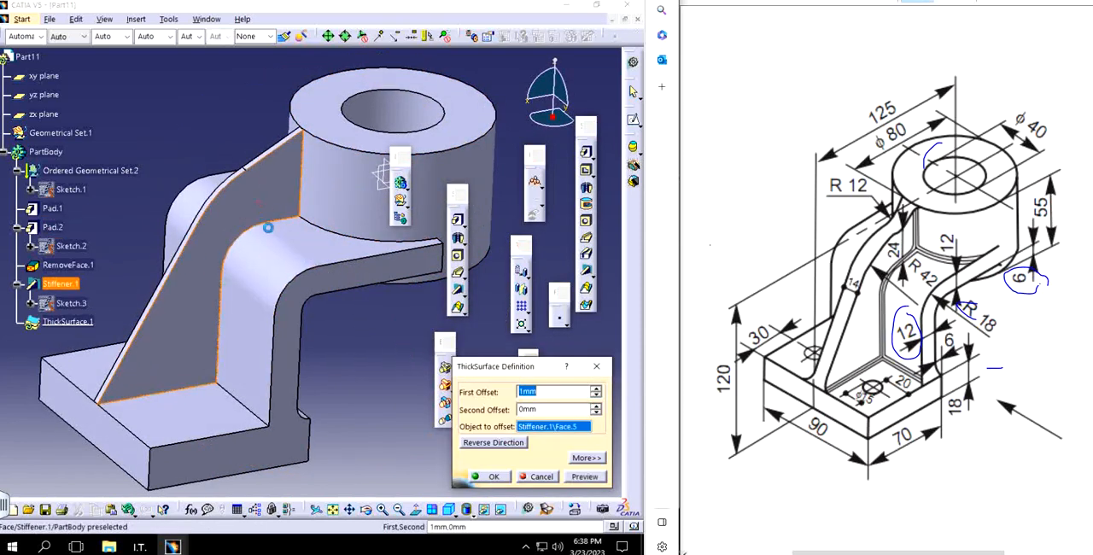
middle_click_drag(277, 397, 331, 410)
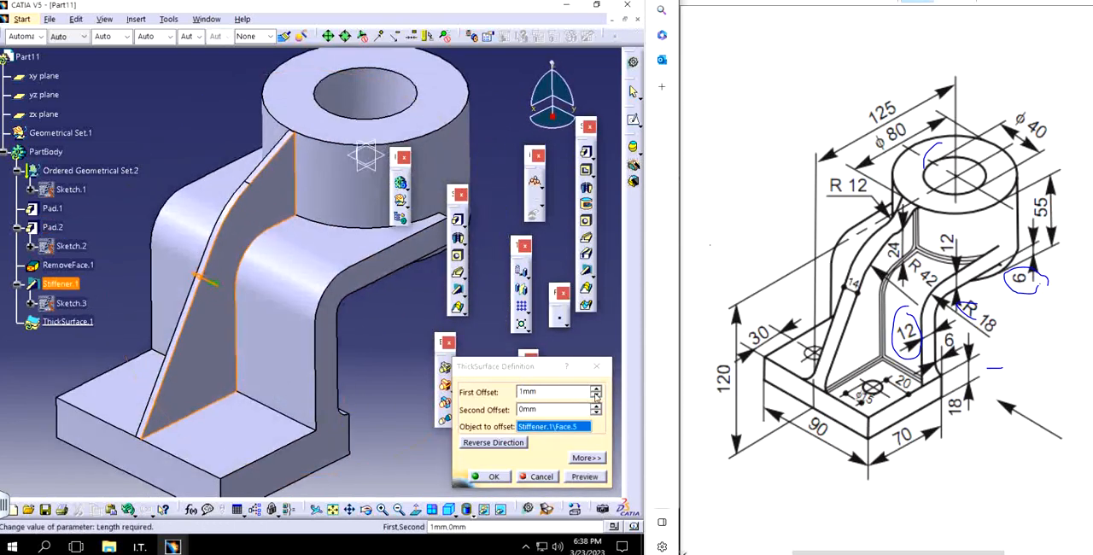
left_click(595, 389)
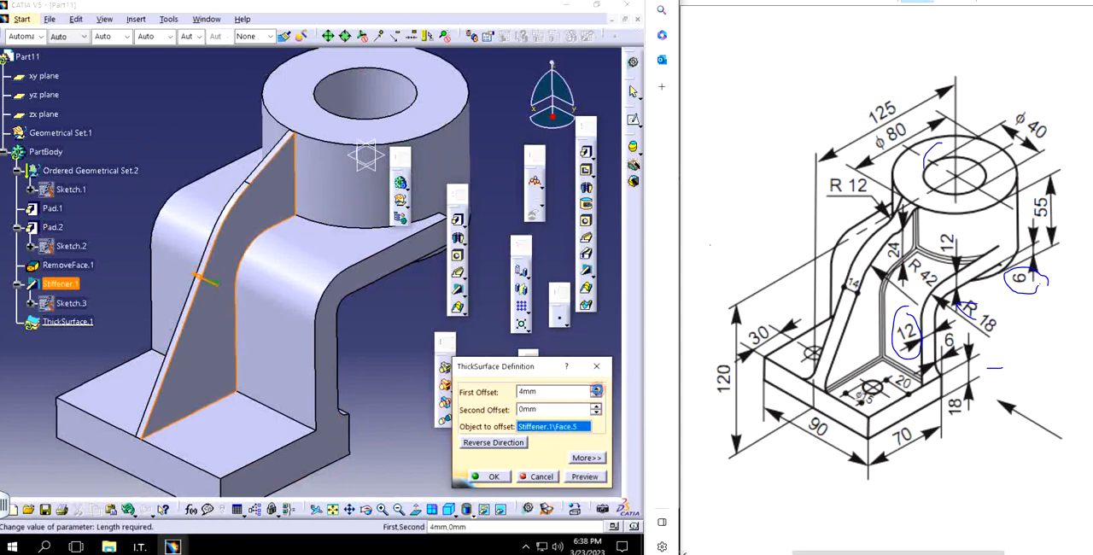
middle_click_drag(253, 310, 305, 351)
left_click(262, 320)
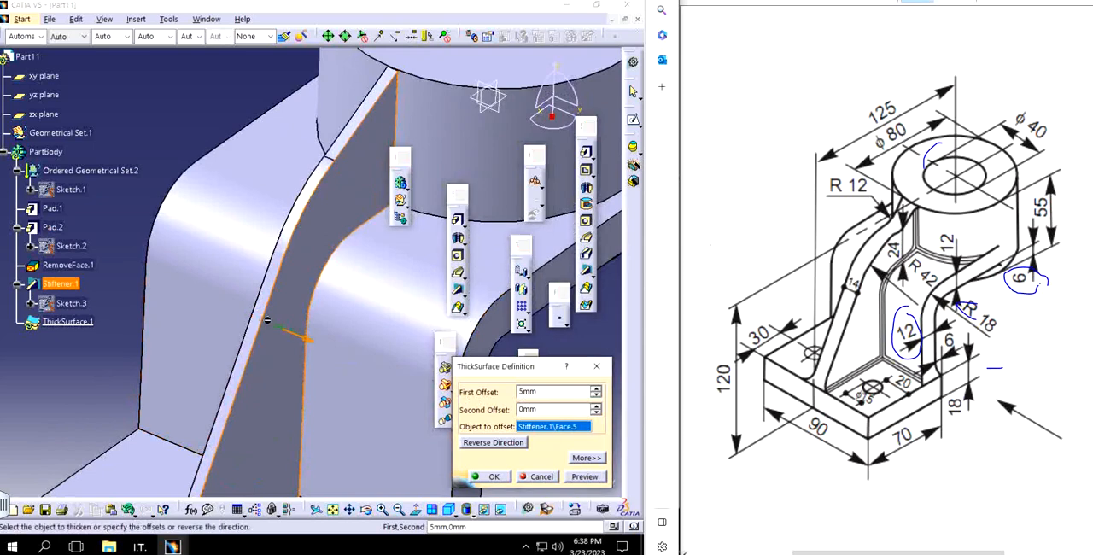
left_click(586, 477)
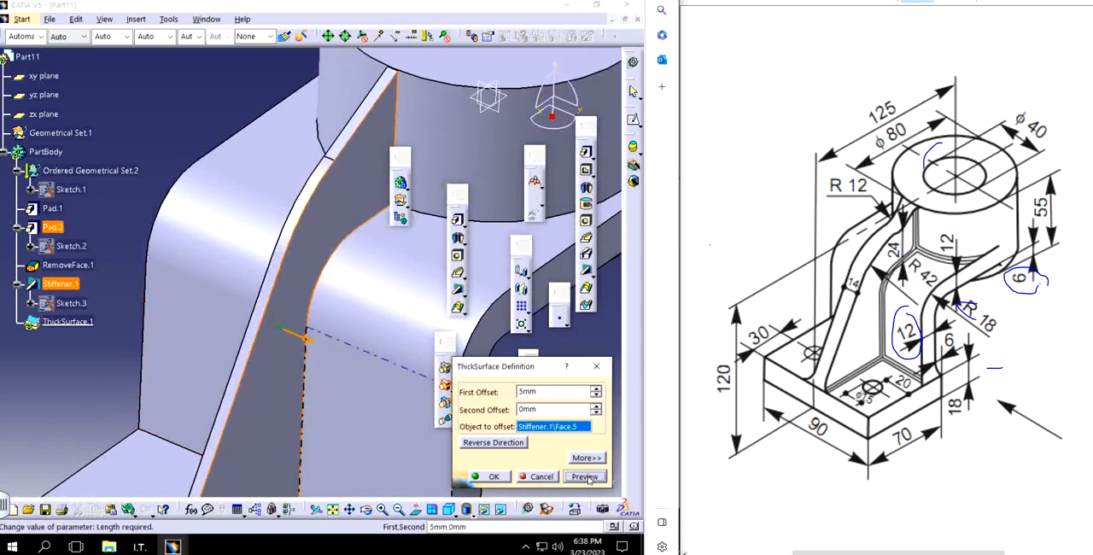
Step: Set the thick surface's second offset to 5 mm and create the feature
middle_click_drag(352, 401, 256, 366)
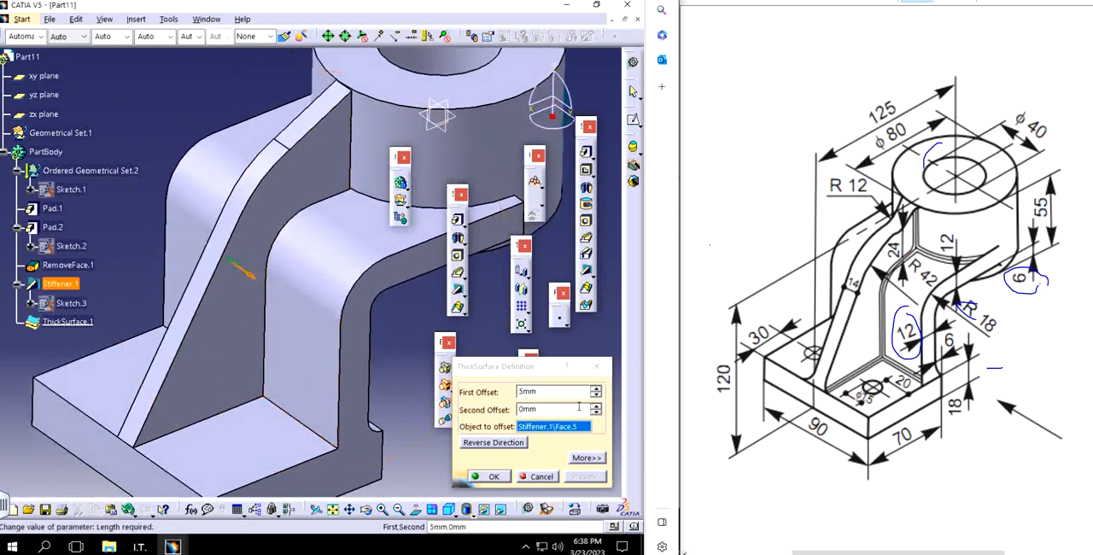
double_click(551, 411)
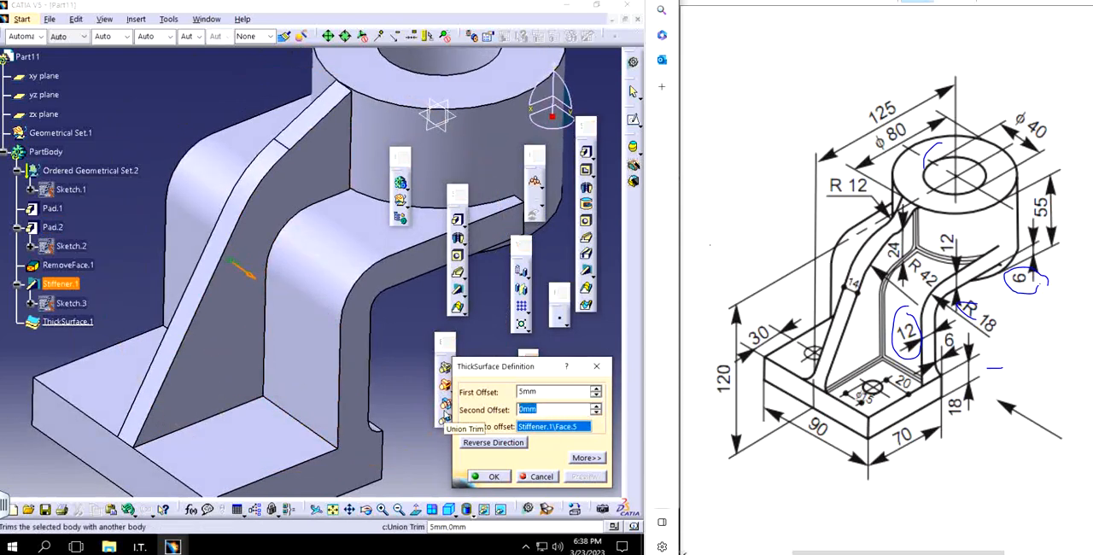
key("Return")
left_click(390, 372)
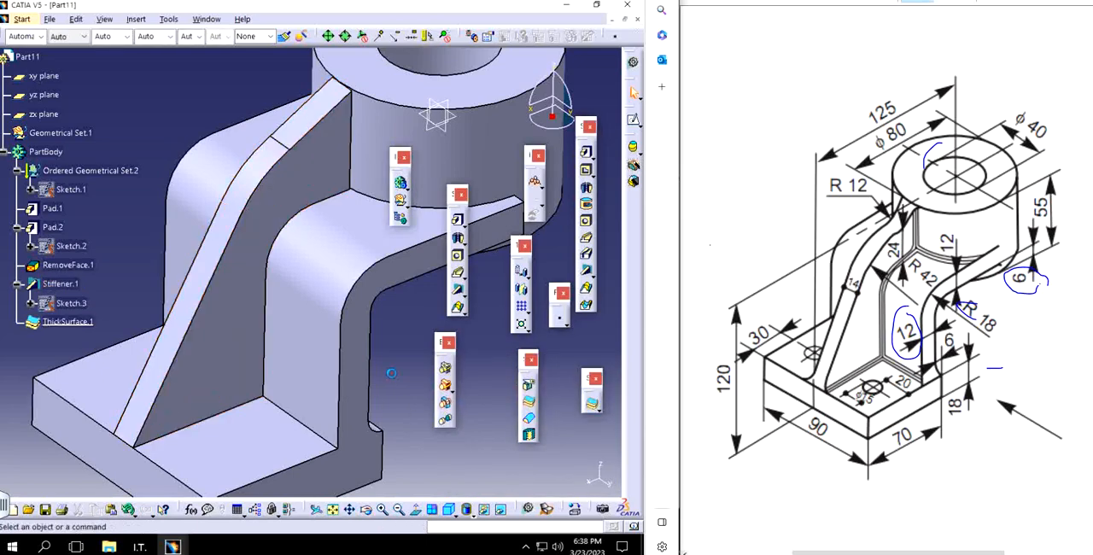
Step: Float the docked Workbench, Tools, Analysis and neighbouring toolbars to bring out the Measure tools
mouse_move(275, 325)
middle_mouse_down()
mouse_move(264, 308)
mouse_move(275, 337)
mouse_move(275, 256)
mouse_move(272, 312)
middle_mouse_up()
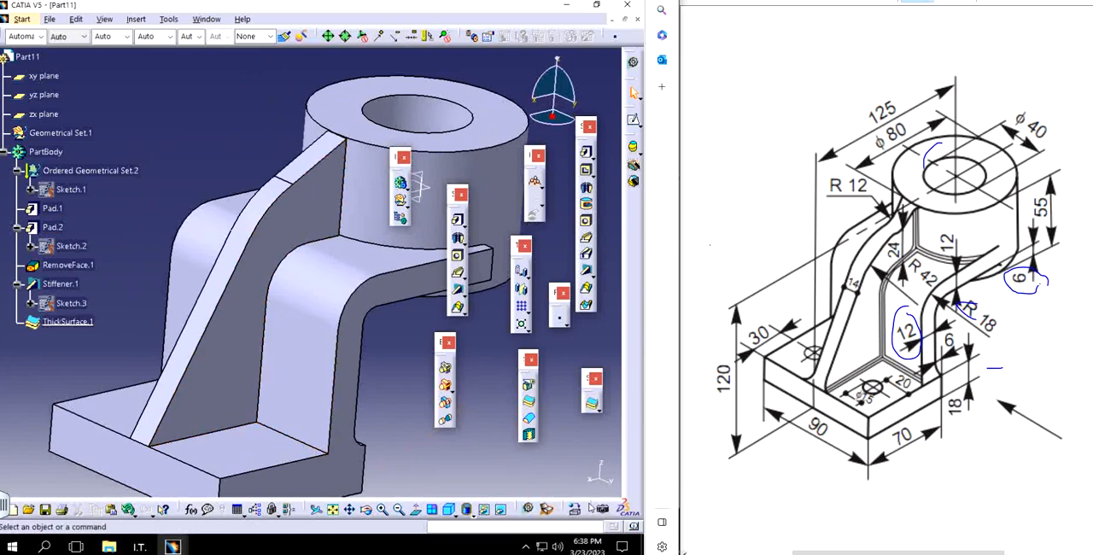
left_click_drag(578, 497, 452, 459)
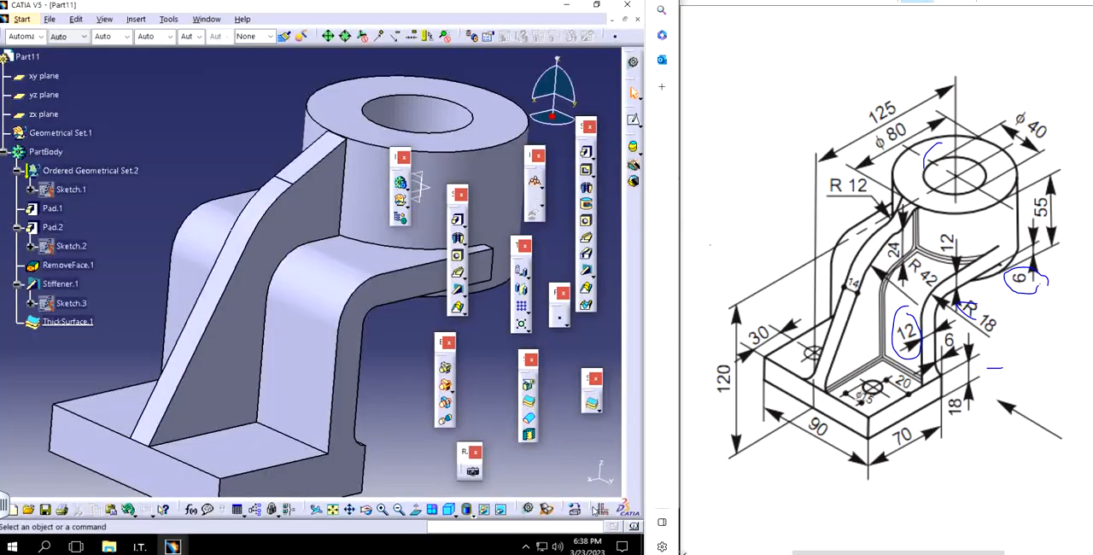
left_click_drag(586, 508, 538, 465)
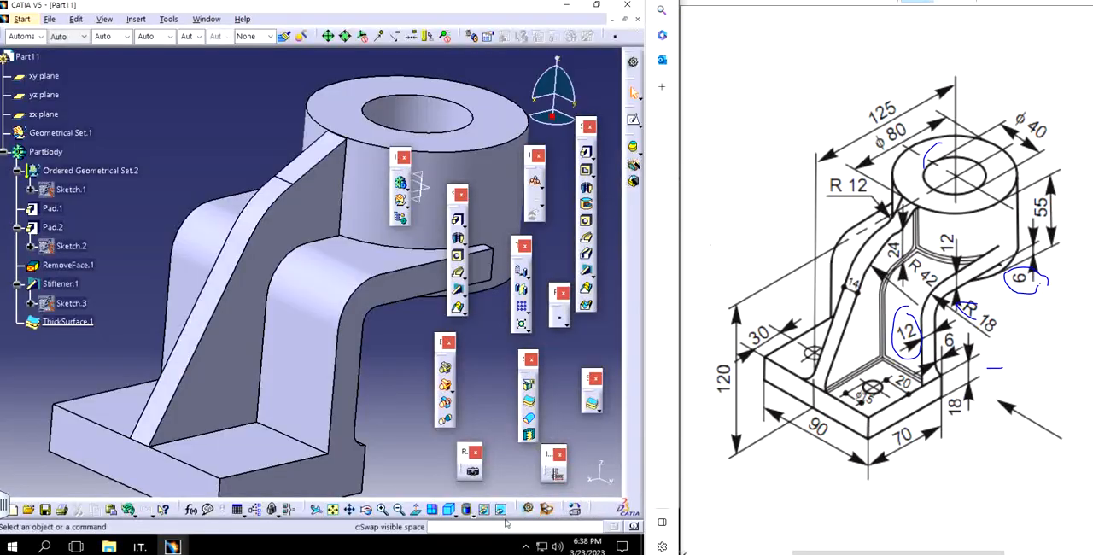
left_click(520, 504)
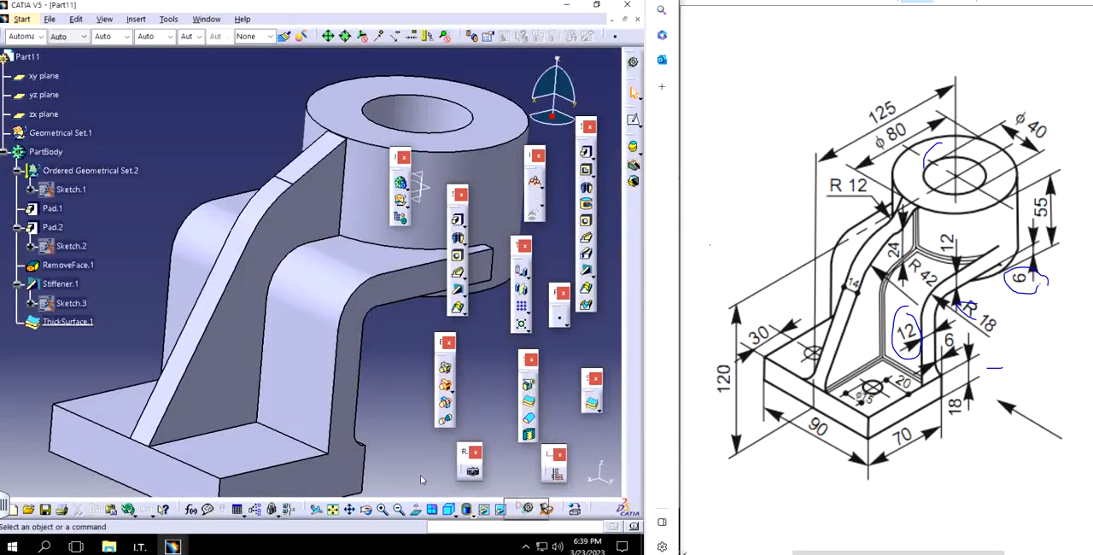
left_click_drag(512, 506, 379, 457)
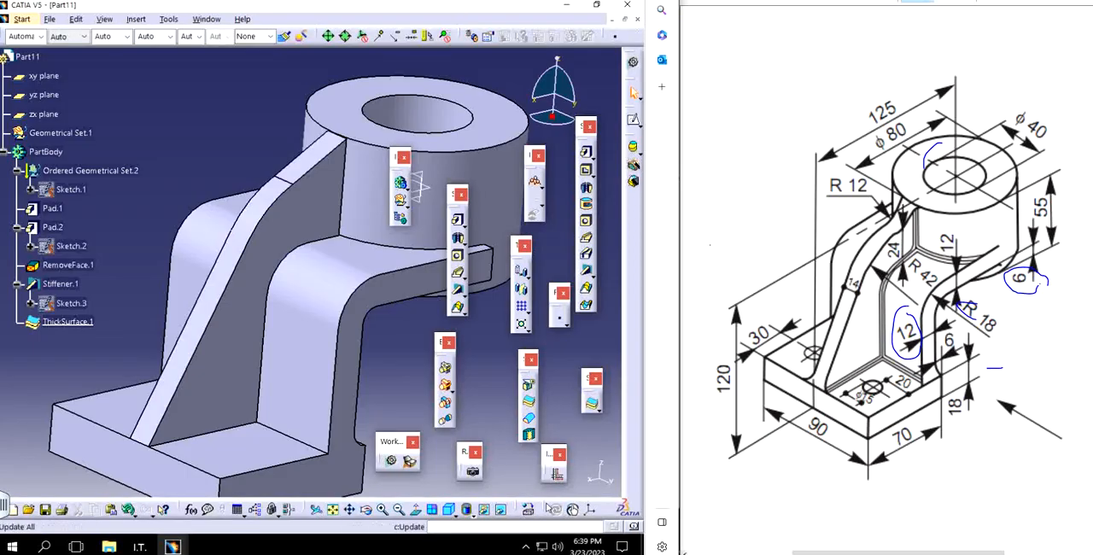
left_click_drag(547, 507, 466, 431)
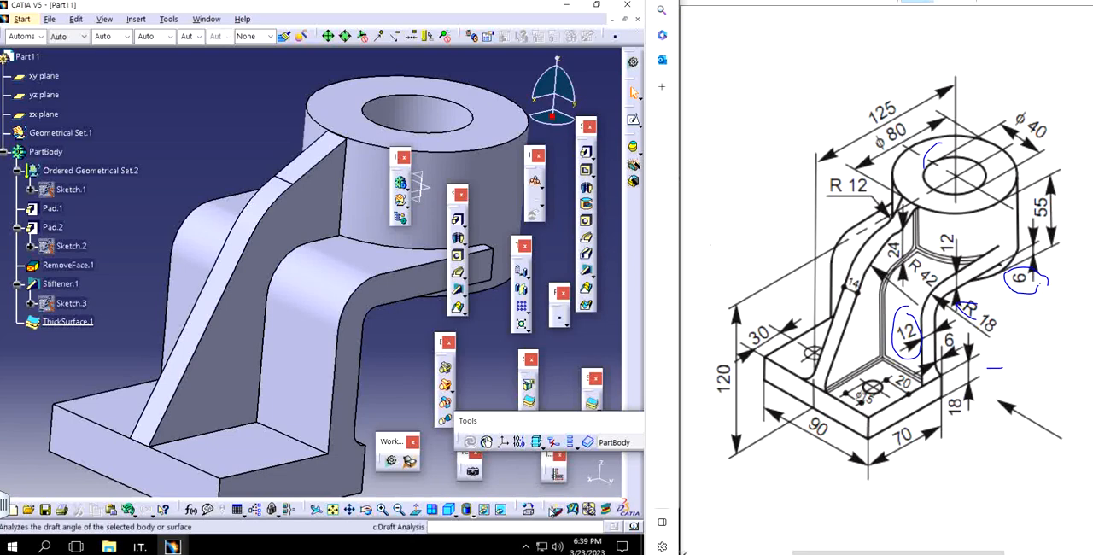
left_click_drag(553, 509, 454, 473)
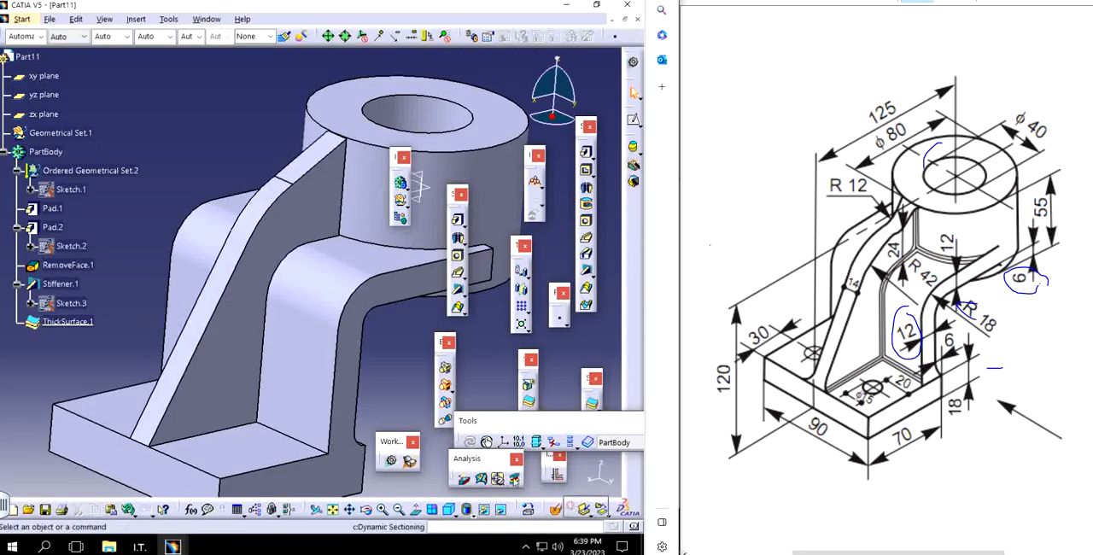
left_click_drag(570, 505, 427, 444)
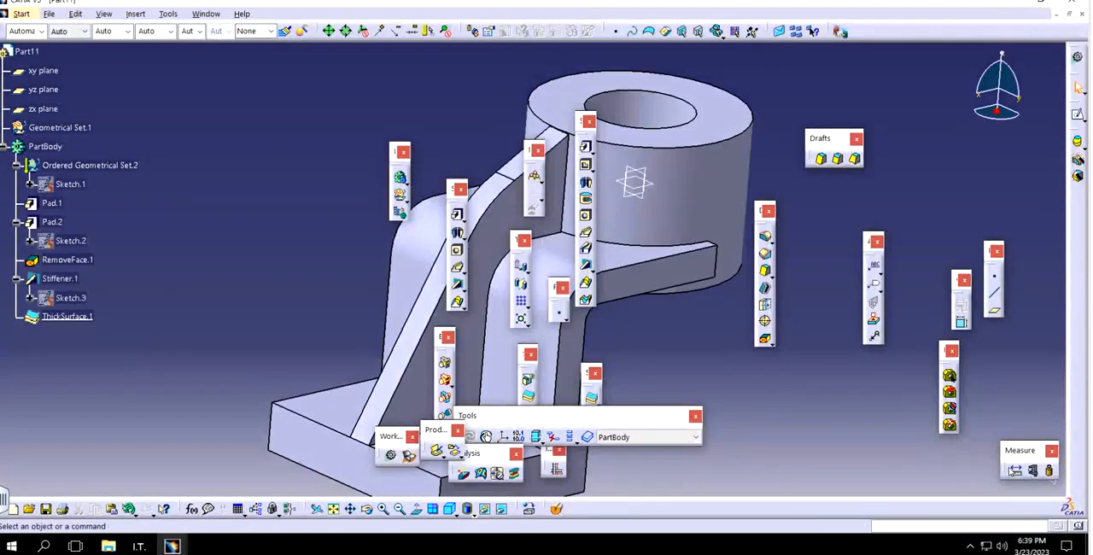
Step: Close the unneeded floating toolbars over the model, including Tools, Analysis and Workbench
left_click(536, 150)
left_click(524, 241)
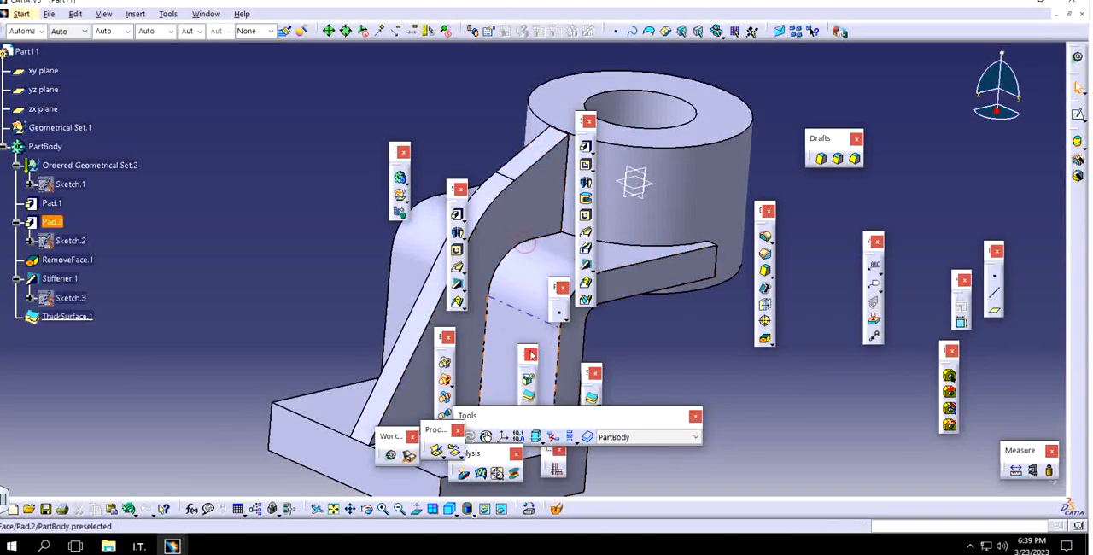
left_click(529, 353)
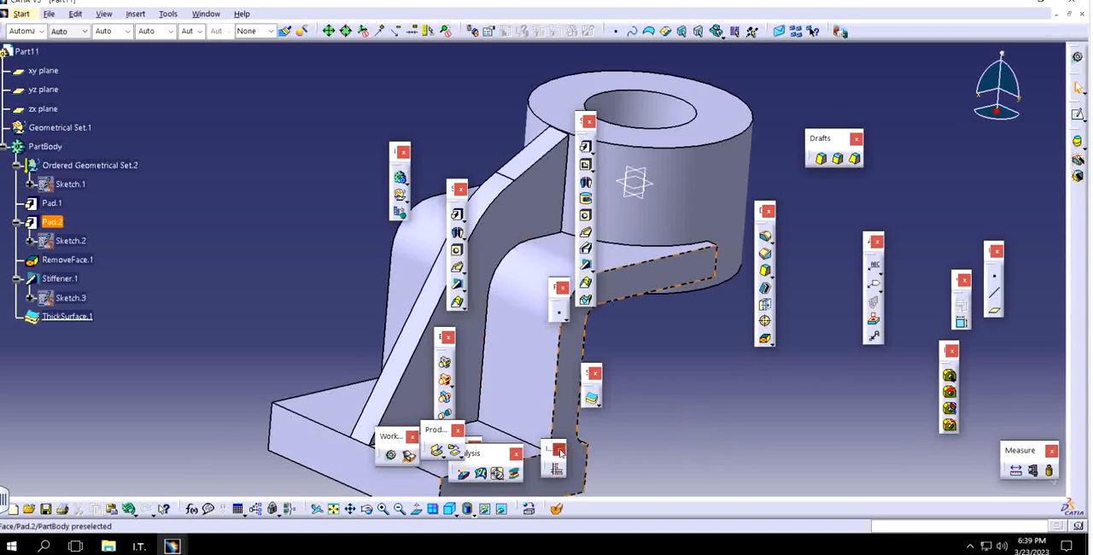
left_click(559, 450)
left_click(516, 454)
left_click(456, 429)
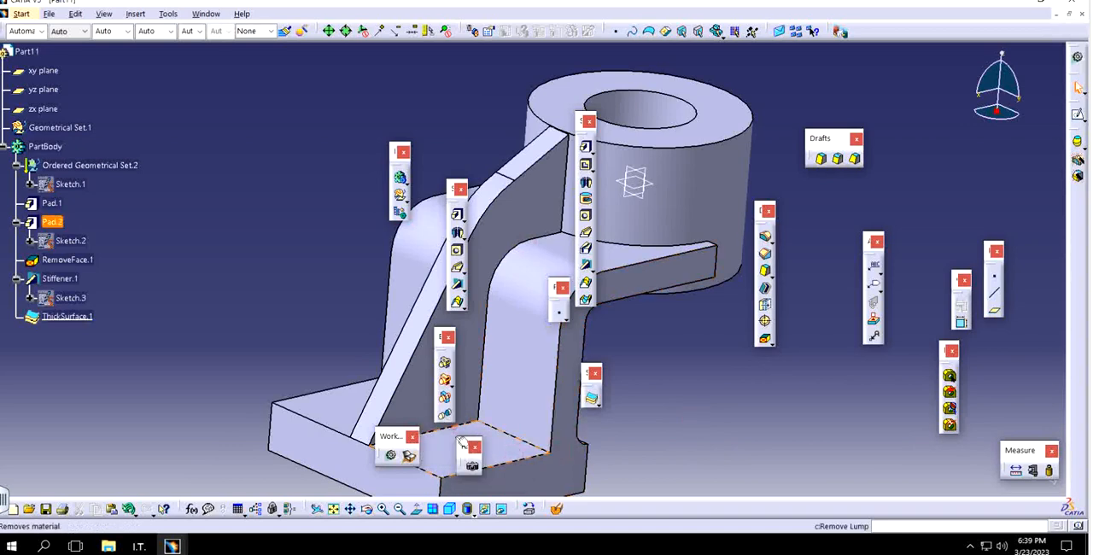
left_click(475, 446)
left_click(411, 437)
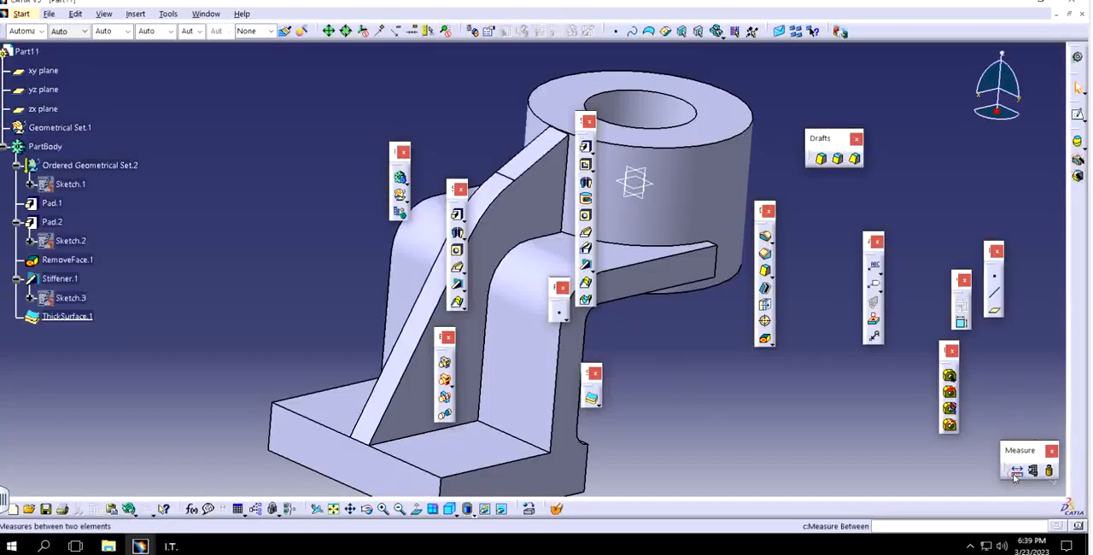
Step: Measure the rib's thickness between its two opposite side faces and close the measurement without keeping it
left_click(1016, 470)
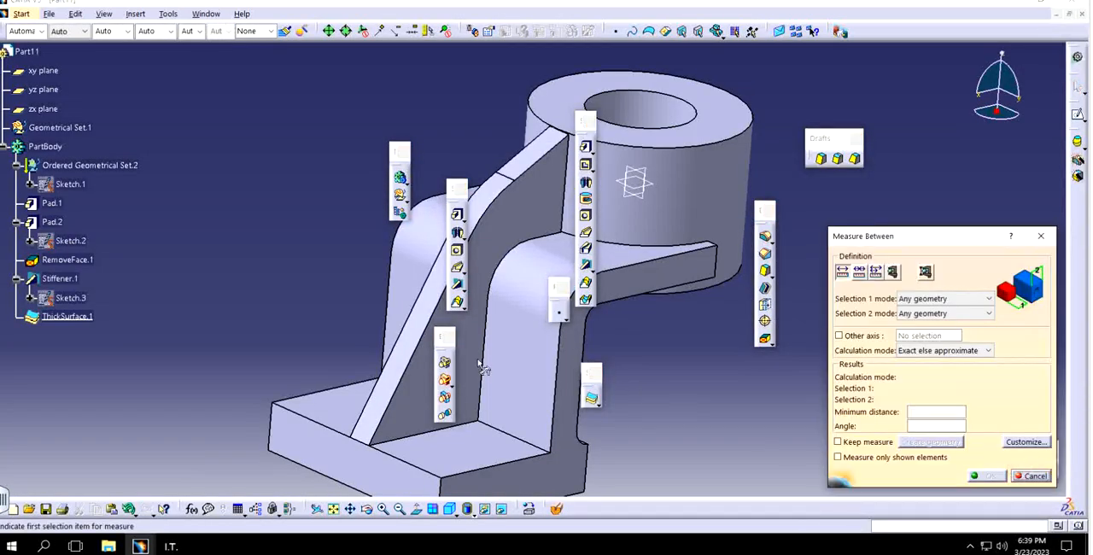
middle_click_drag(493, 344, 470, 387)
left_click(189, 335)
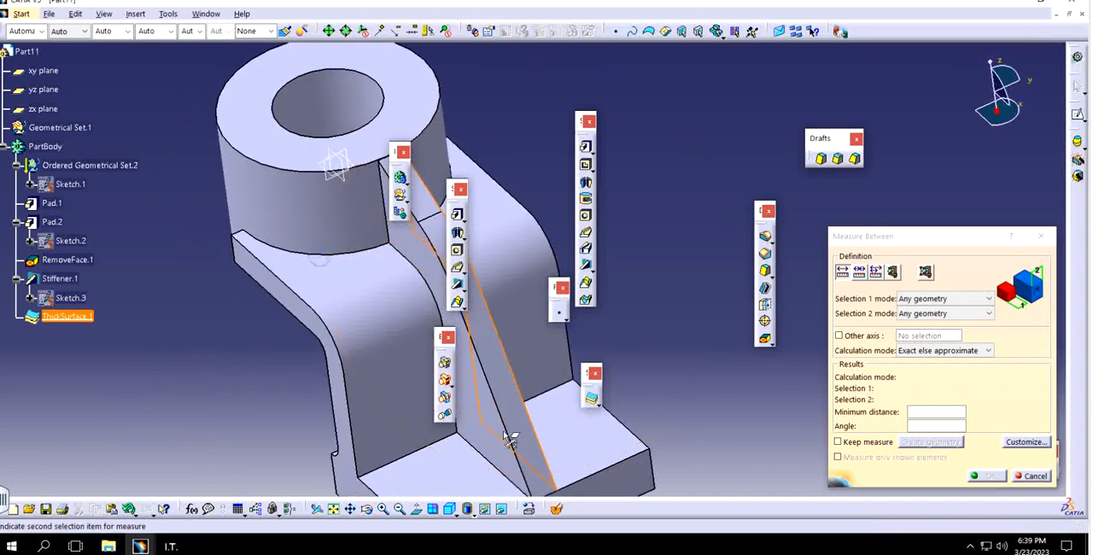
left_click(501, 440)
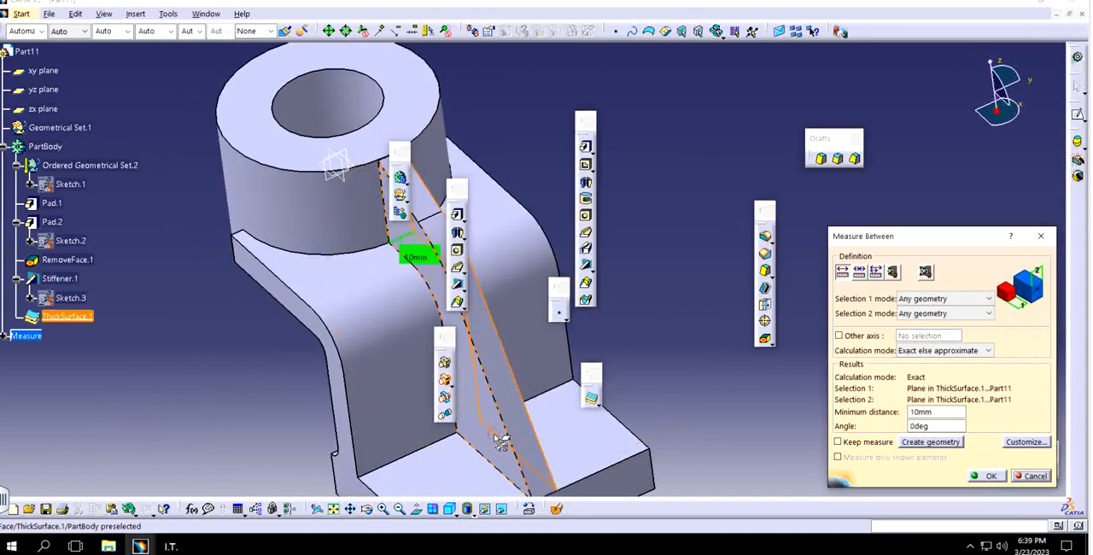
left_click(1040, 236)
Step: Edit the rib's thick surface to use 7 mm for both the first and second offsets
middle_click_drag(511, 403, 308, 324)
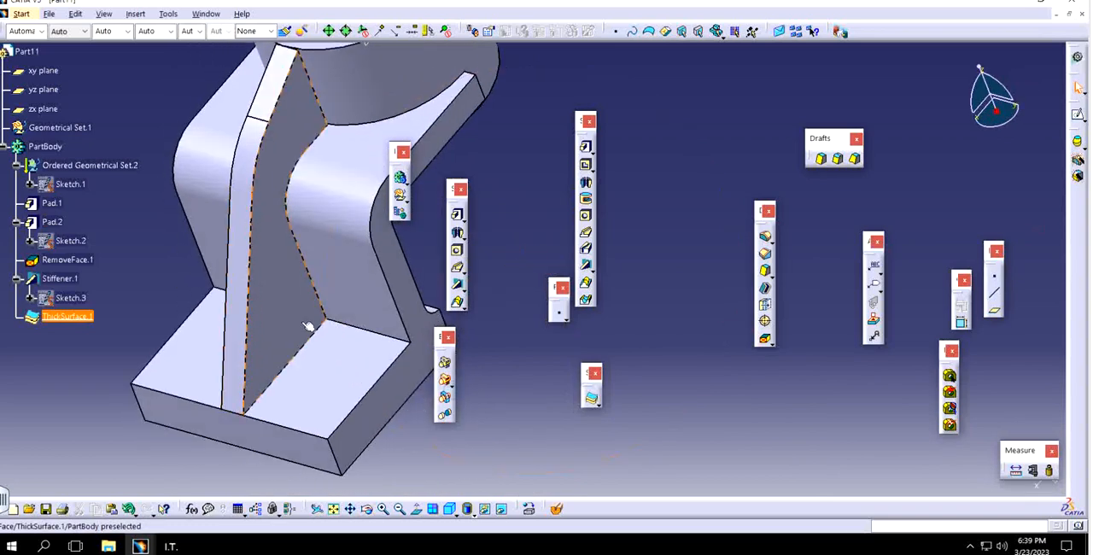
double_click(36, 321)
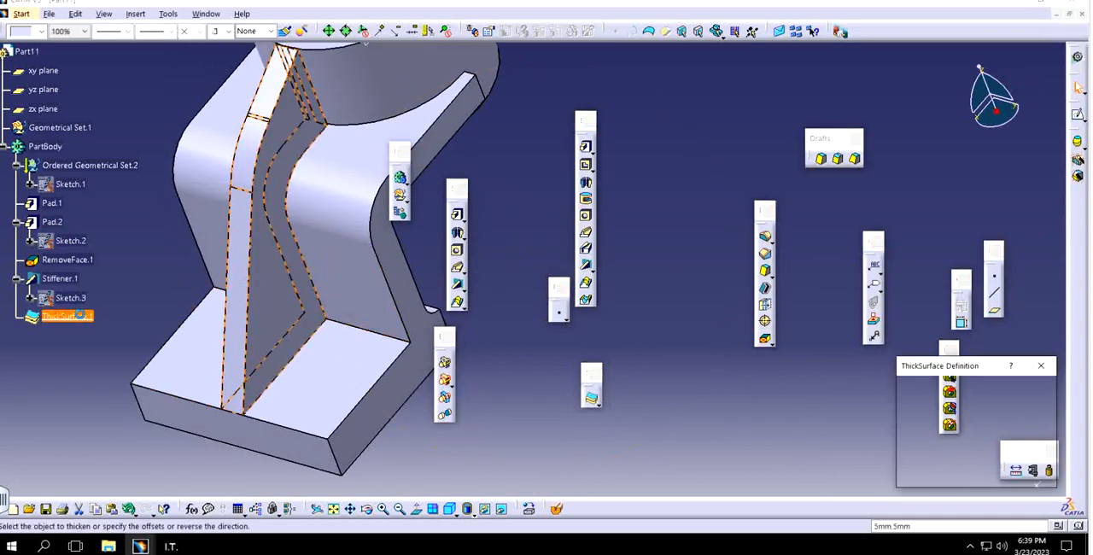
type("7")
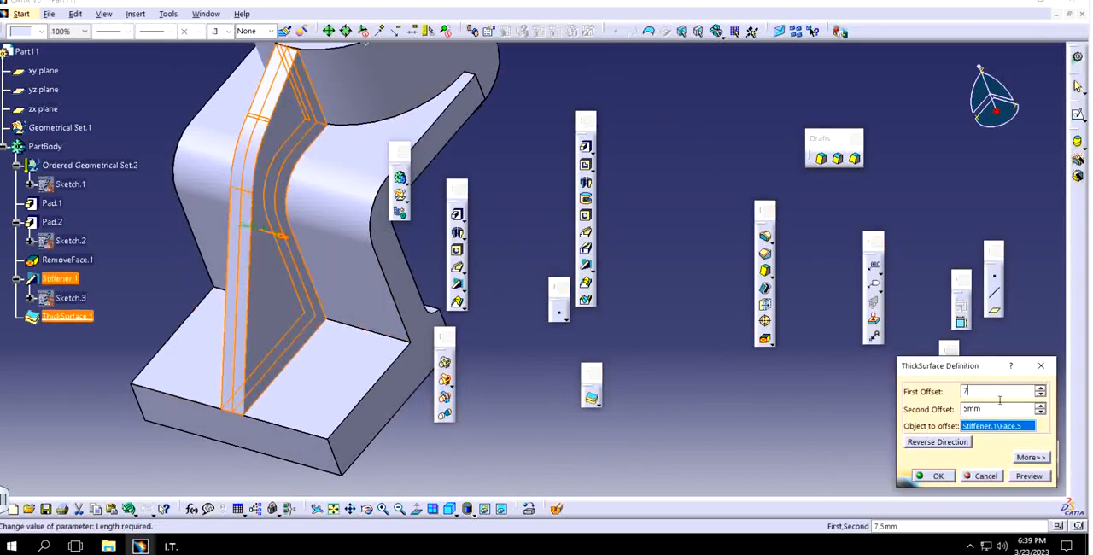
key("Return")
left_click(934, 475)
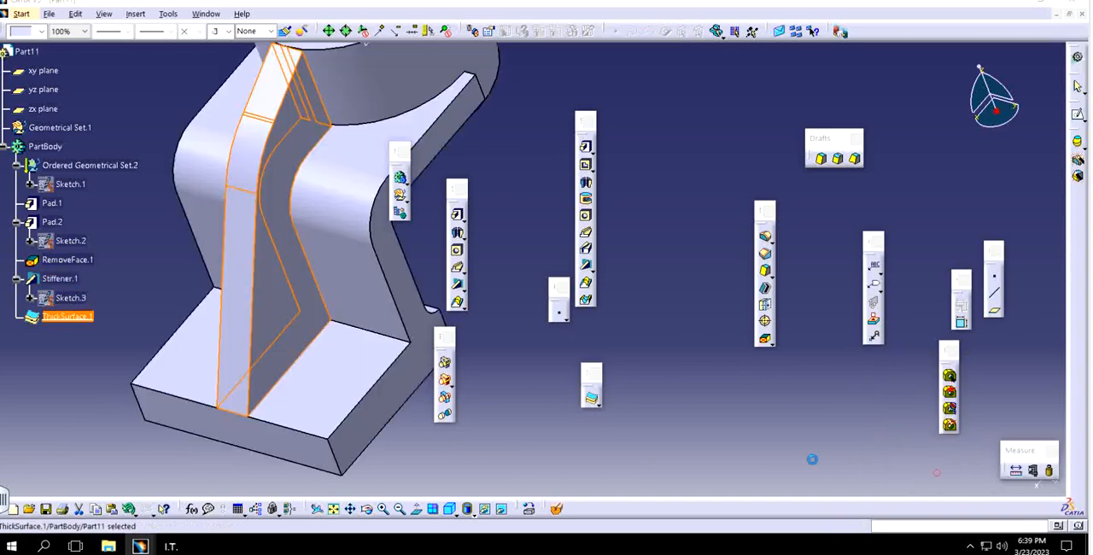
Step: Open the stiffener's profile sketch for editing
mouse_move(253, 240)
middle_mouse_down()
mouse_move(253, 331)
mouse_move(261, 225)
middle_mouse_up()
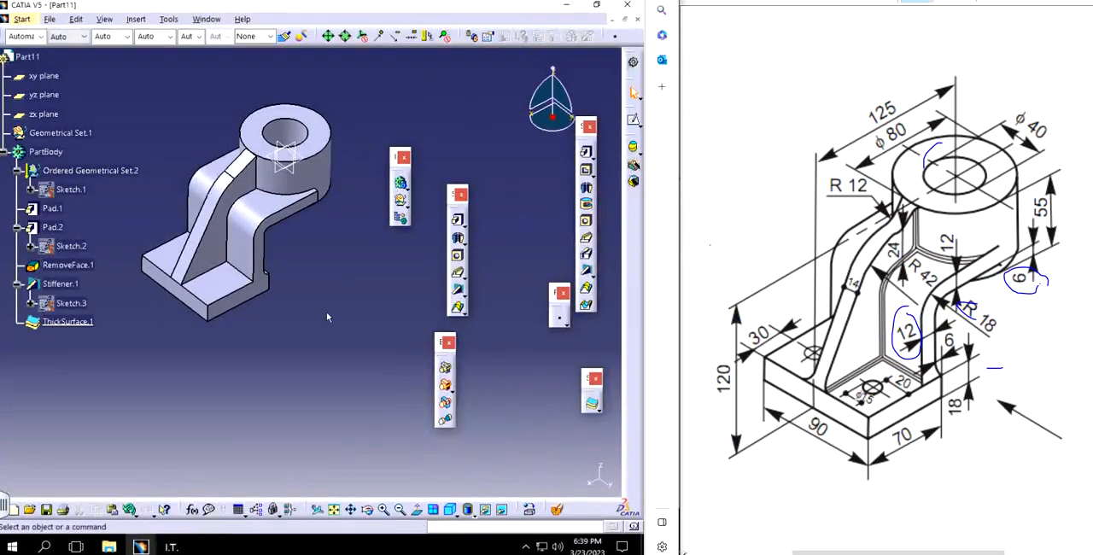
middle_click_drag(326, 312, 367, 328)
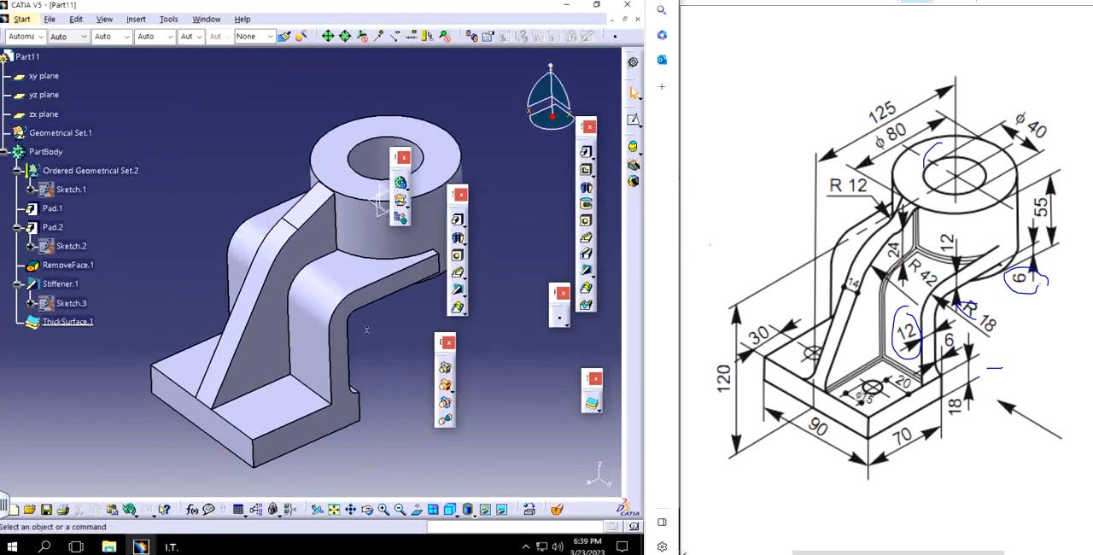
double_click(71, 304)
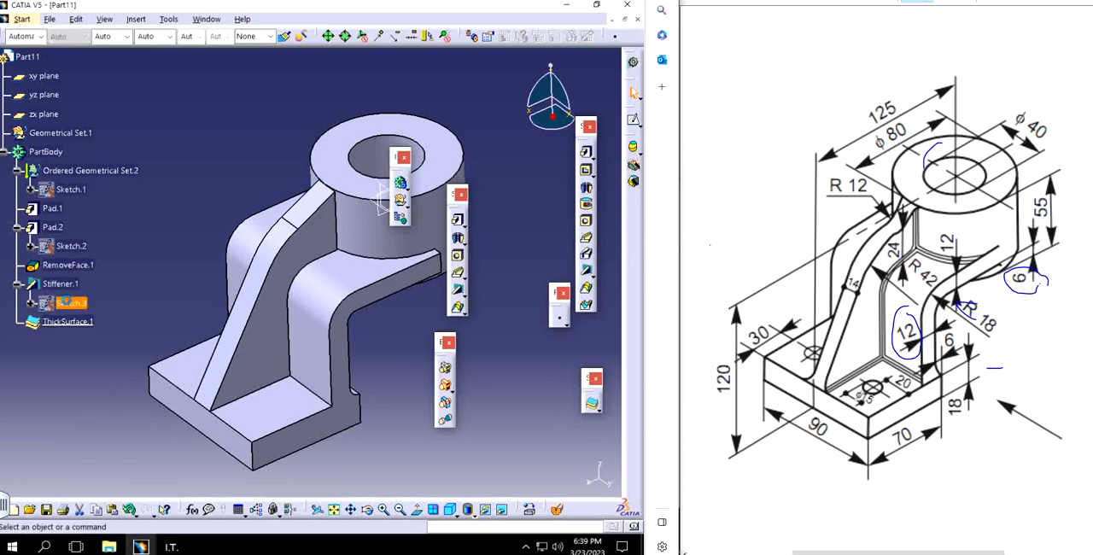
middle_click_drag(342, 357, 338, 245)
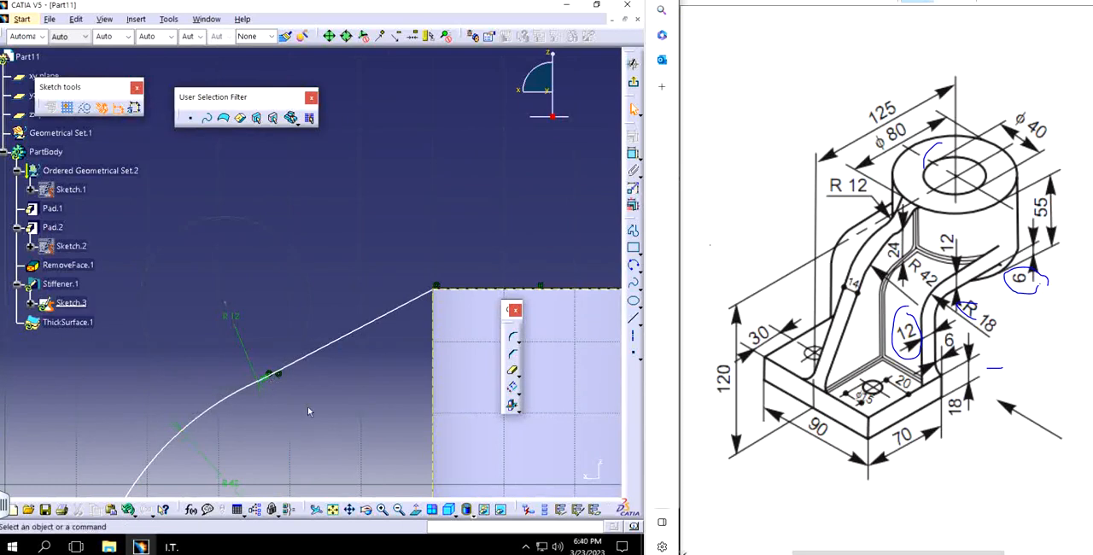
Step: Try to reposition the slanted line and R12 arc beside the cylinder's upper edge in the profile sketch
mouse_move(310, 410)
middle_mouse_down()
mouse_move(354, 352)
mouse_move(351, 329)
mouse_move(341, 342)
mouse_move(408, 336)
middle_mouse_up()
mouse_move(408, 336)
left_mouse_down()
mouse_move(427, 332)
mouse_move(410, 317)
left_mouse_up()
middle_click_drag(396, 356, 242, 347)
left_click(278, 376)
middle_click_drag(315, 361, 240, 382)
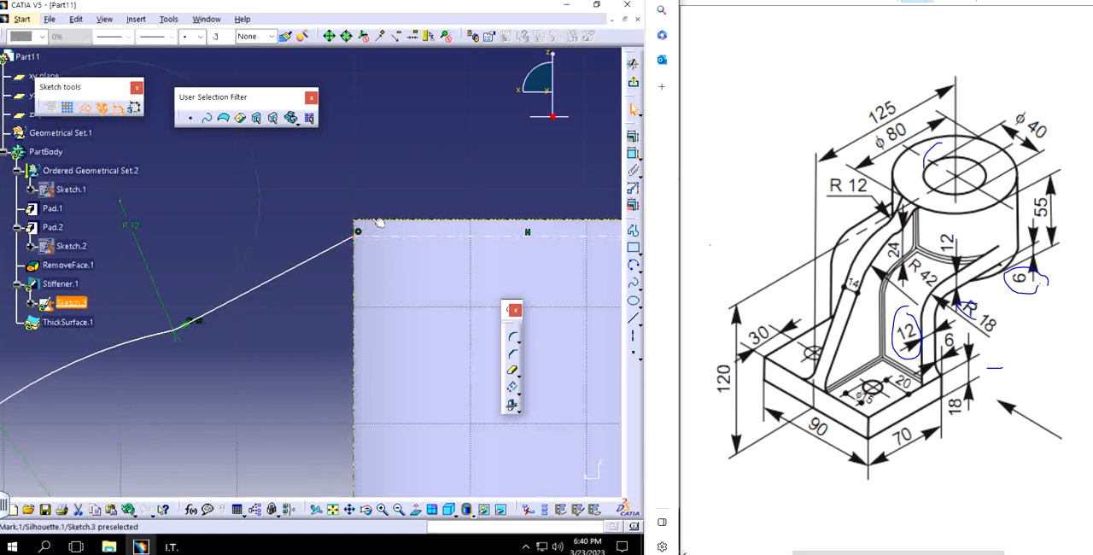
left_click(378, 222, "ctrl")
left_click(262, 354)
mouse_move(298, 317)
middle_mouse_down()
mouse_move(358, 362)
mouse_move(325, 356)
middle_mouse_up()
Step: Undo the latest changes to the stiffener's profile sketch
key("ctrl+z")
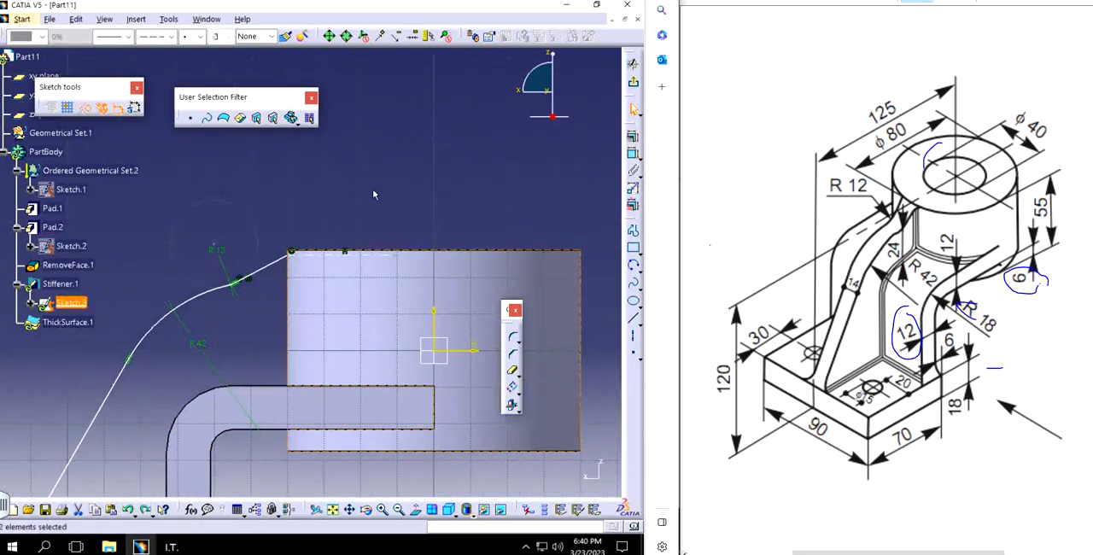
key("ctrl+z")
key("ctrl+z")
key("ctrl+z")
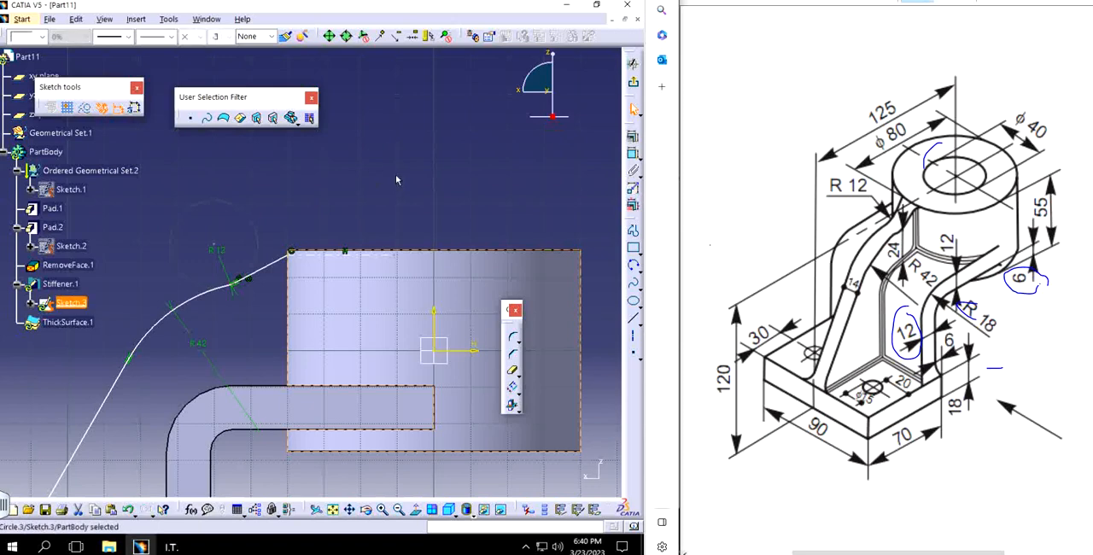
Step: Undo the last change to the stiffener's profile sketch and exit the sketch
key("ctrl+z")
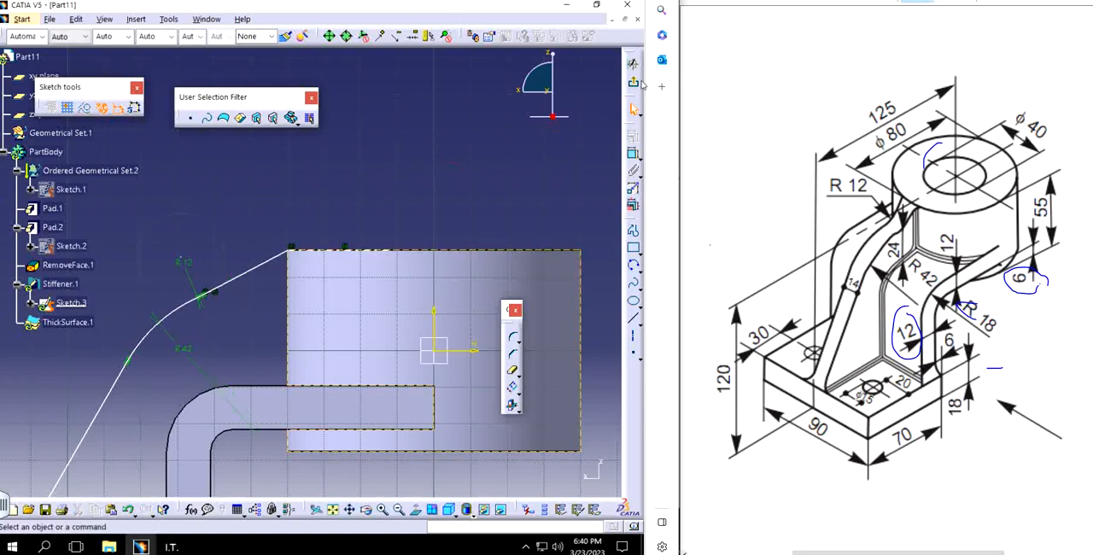
left_click(632, 83)
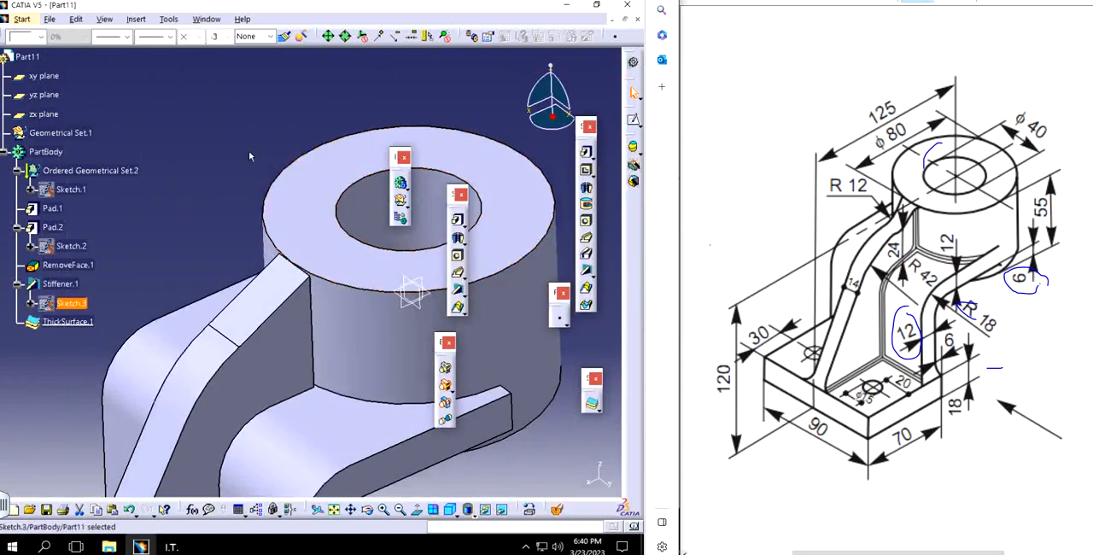
left_click(250, 157)
mouse_move(251, 188)
middle_mouse_down()
mouse_move(249, 341)
mouse_move(221, 278)
mouse_move(215, 302)
middle_mouse_up()
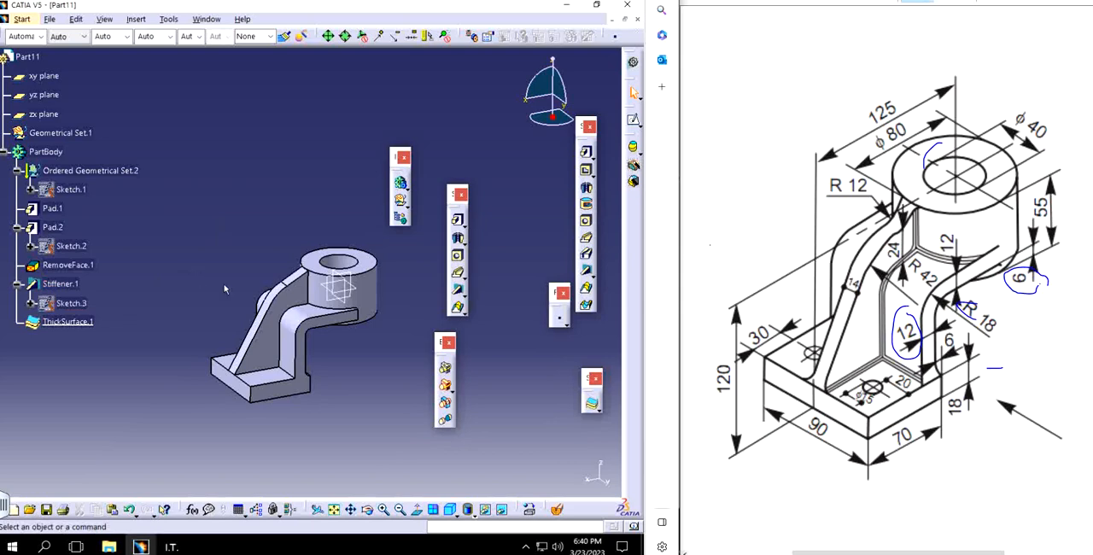
Step: Start a hole on the base plate's upper face beside the rib and open its positioning sketch
middle_click_drag(299, 357, 367, 277)
middle_click(408, 265)
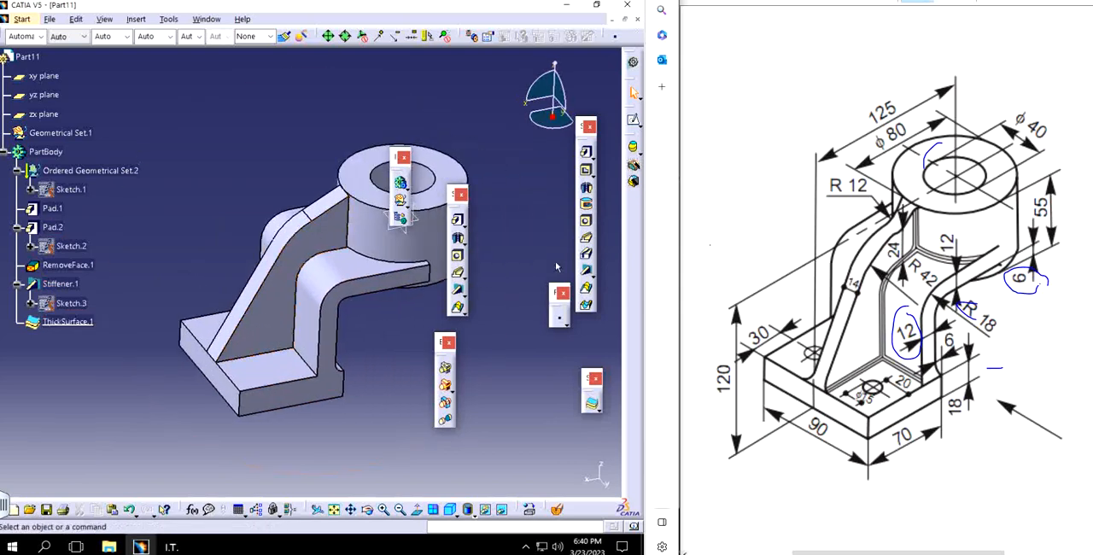
left_click(272, 367)
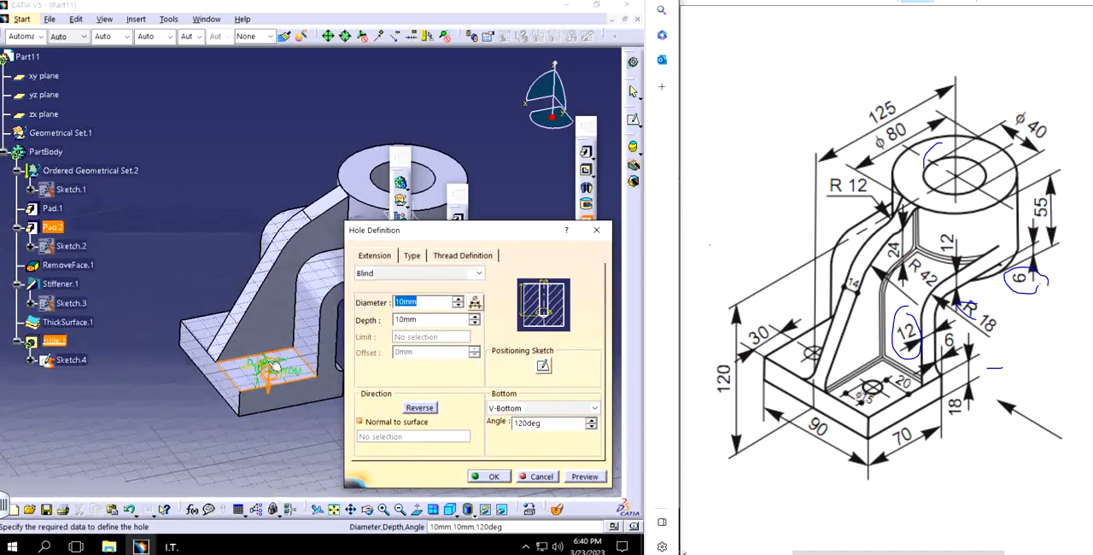
left_click(543, 365)
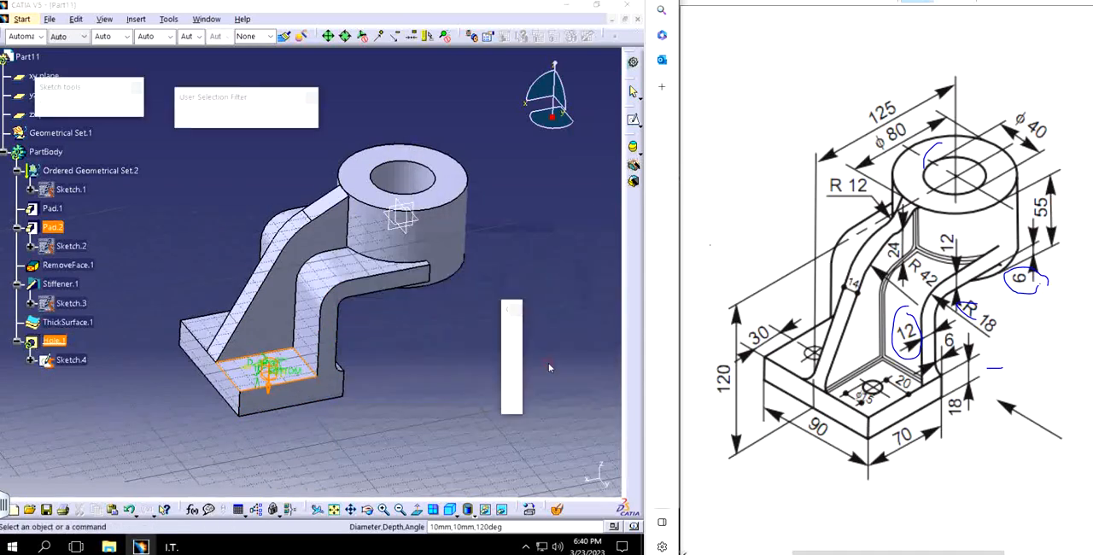
middle_click_drag(317, 391, 265, 396)
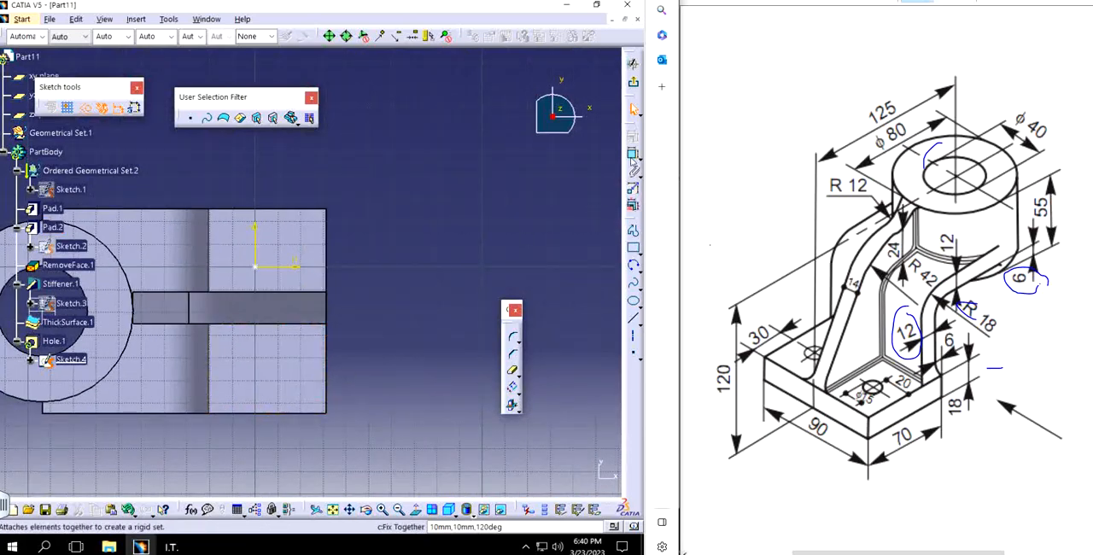
Step: Constrain the hole's centre point 20 mm from the base plate's adjacent side edge
left_click(264, 267)
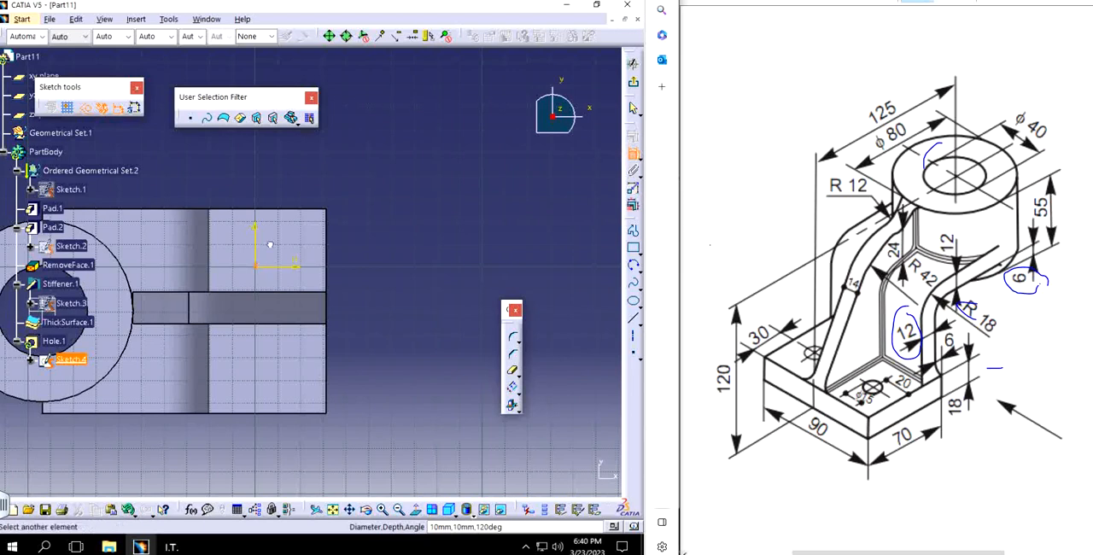
left_click(286, 208)
left_click(403, 245)
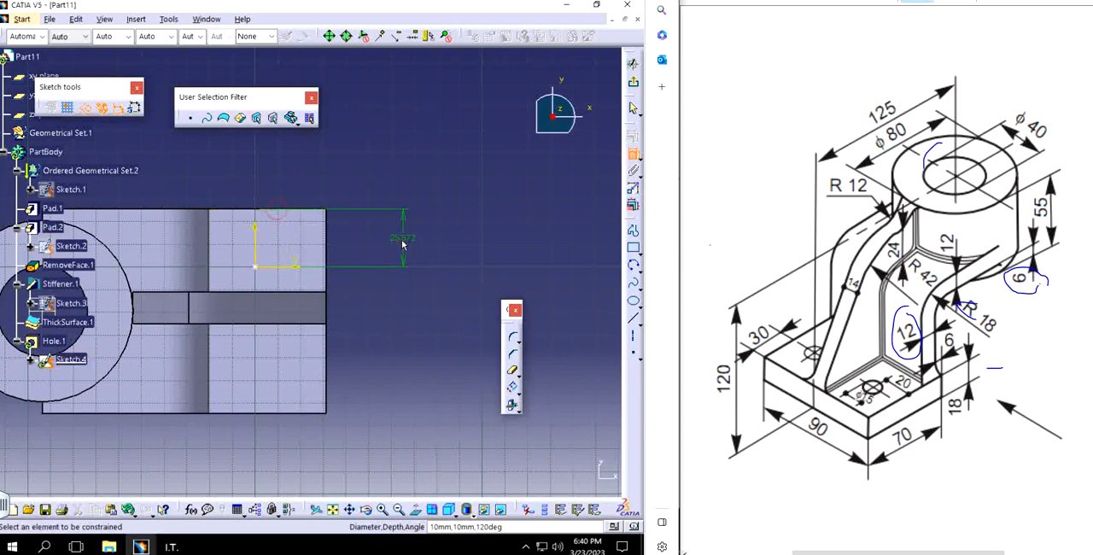
double_click(401, 239)
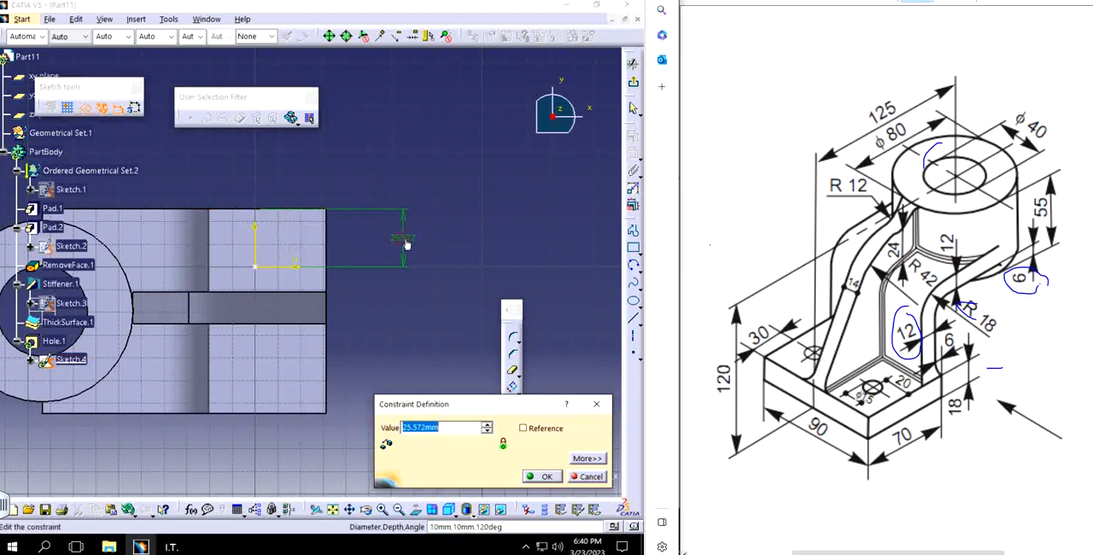
type("20")
key("Return")
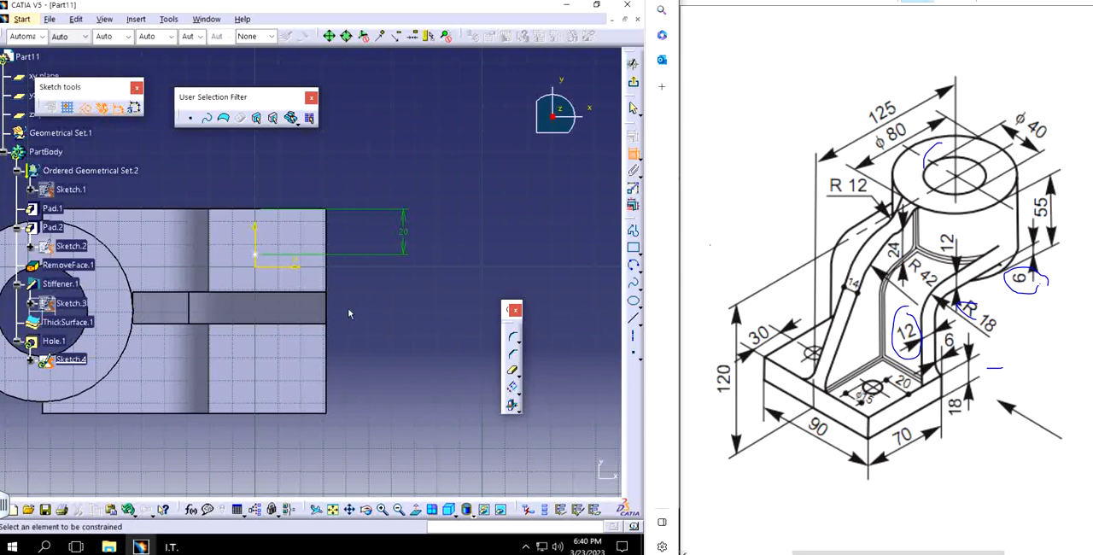
Step: Constrain the hole's centre point 30 mm from the base plate's outer end edge and exit the positioning sketch
left_click(254, 254)
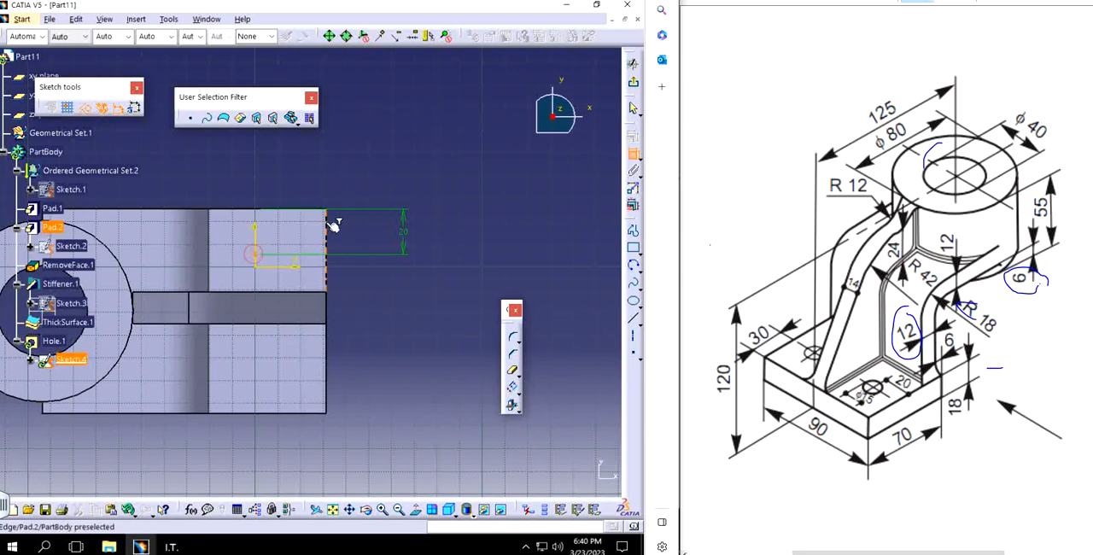
left_click(333, 223)
left_click(309, 173)
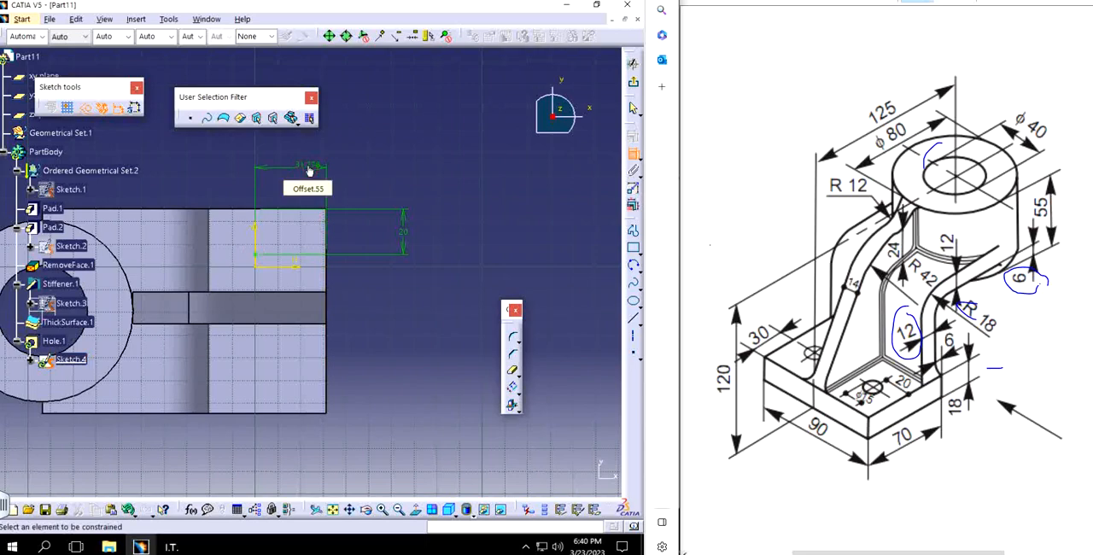
double_click(309, 169)
type("30")
key("Return")
left_click(632, 63)
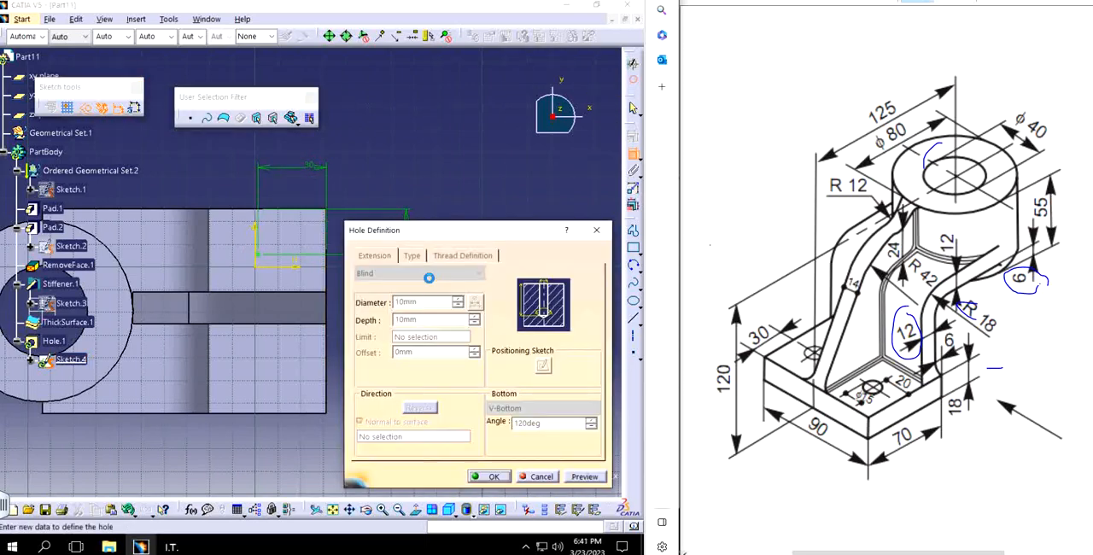
Step: Set the hole's diameter to 15 mm and create the blind hole with a depth of 10 mm
middle_click_drag(171, 360, 124, 371)
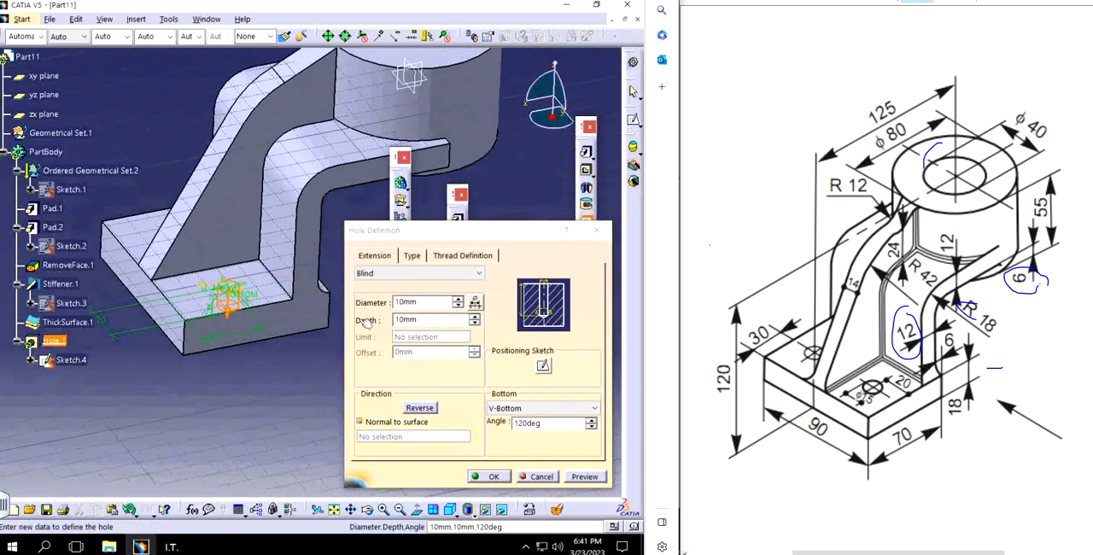
left_click_drag(418, 304, 390, 306)
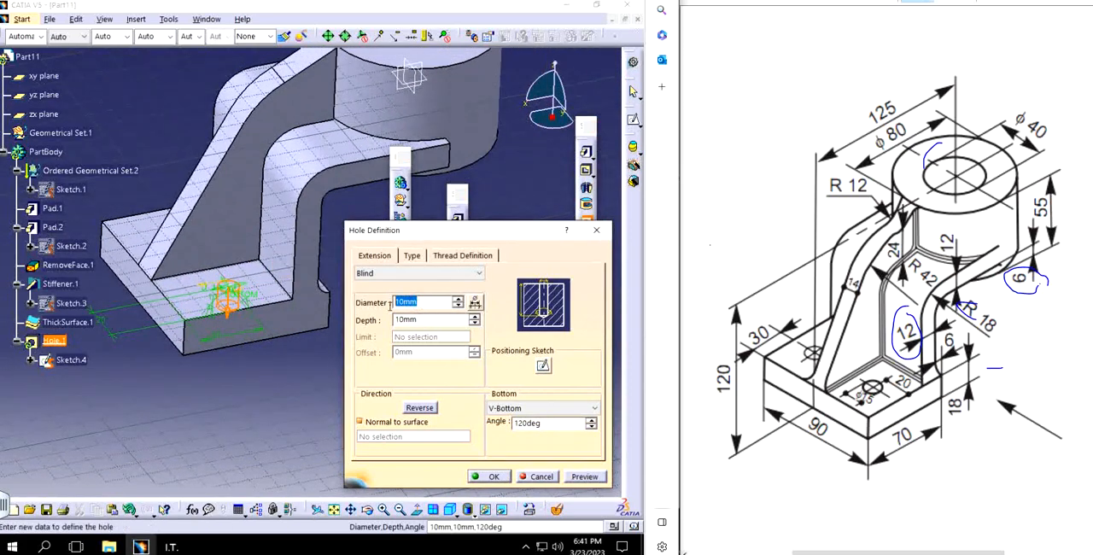
type("6")
left_click(484, 476)
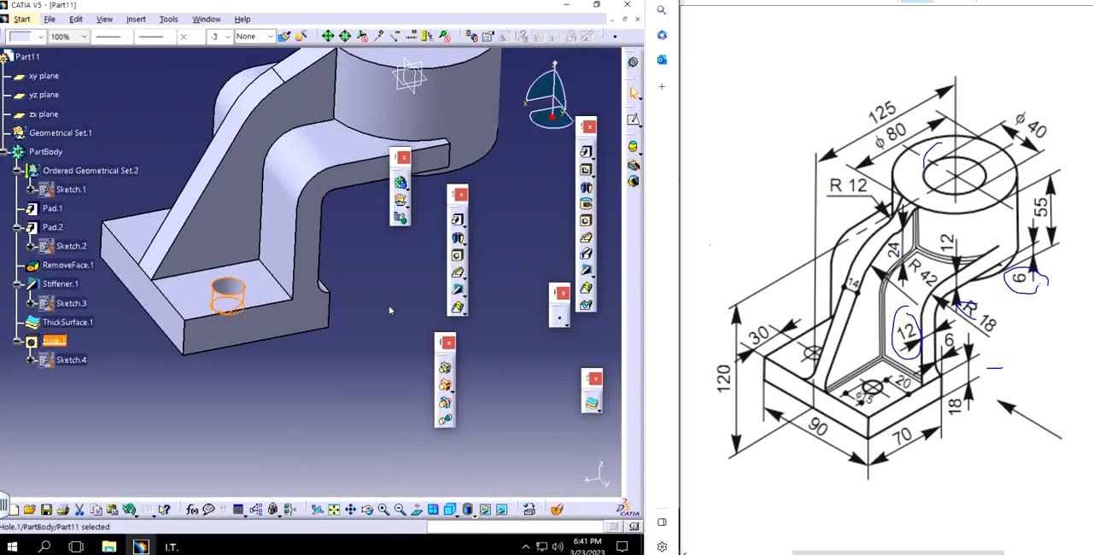
Step: Edit the base plate's hole so that its extension is Up To Last
middle_click_drag(335, 388, 243, 367)
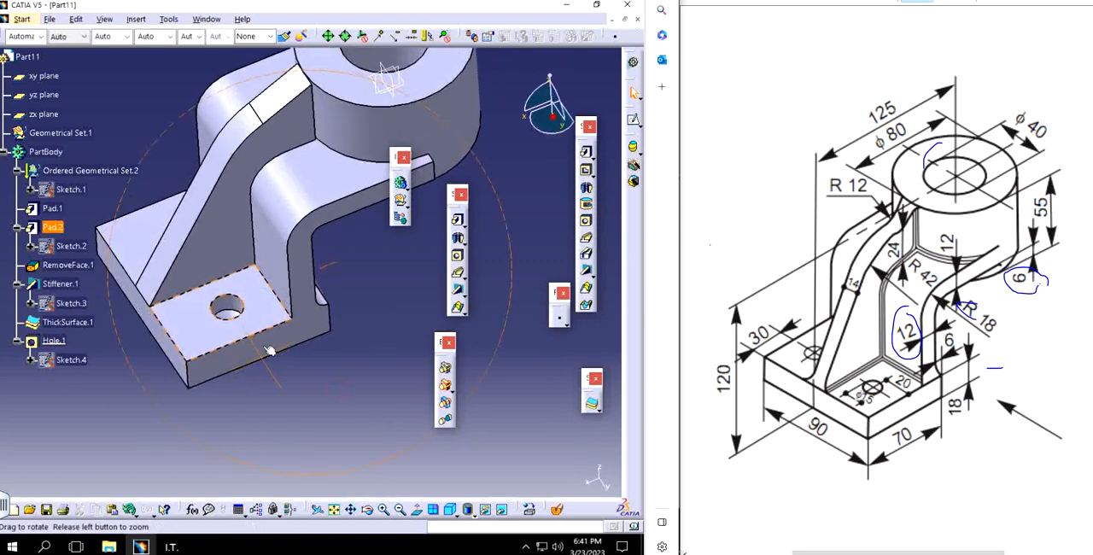
double_click(236, 308)
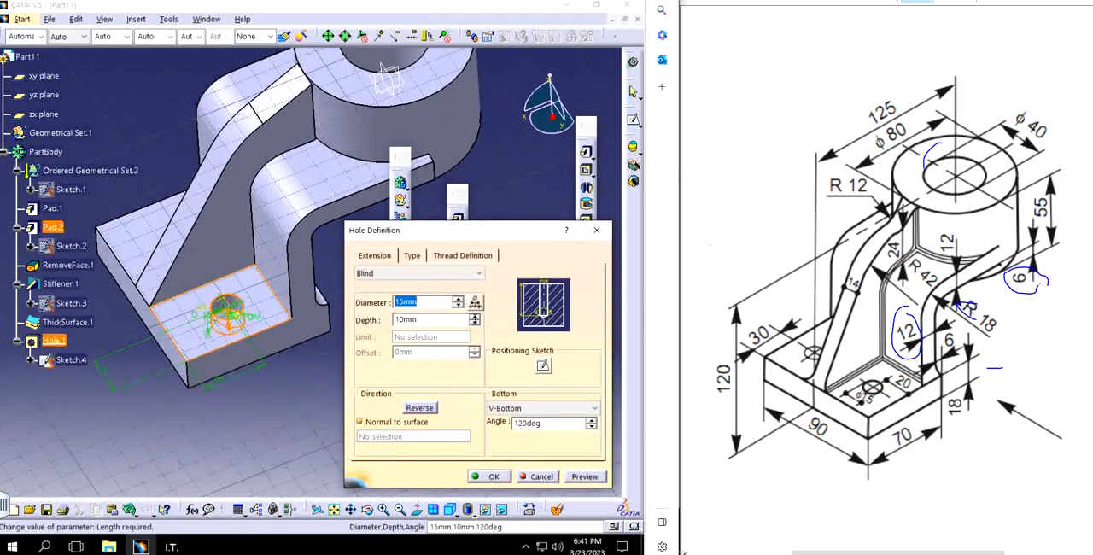
left_click(418, 273)
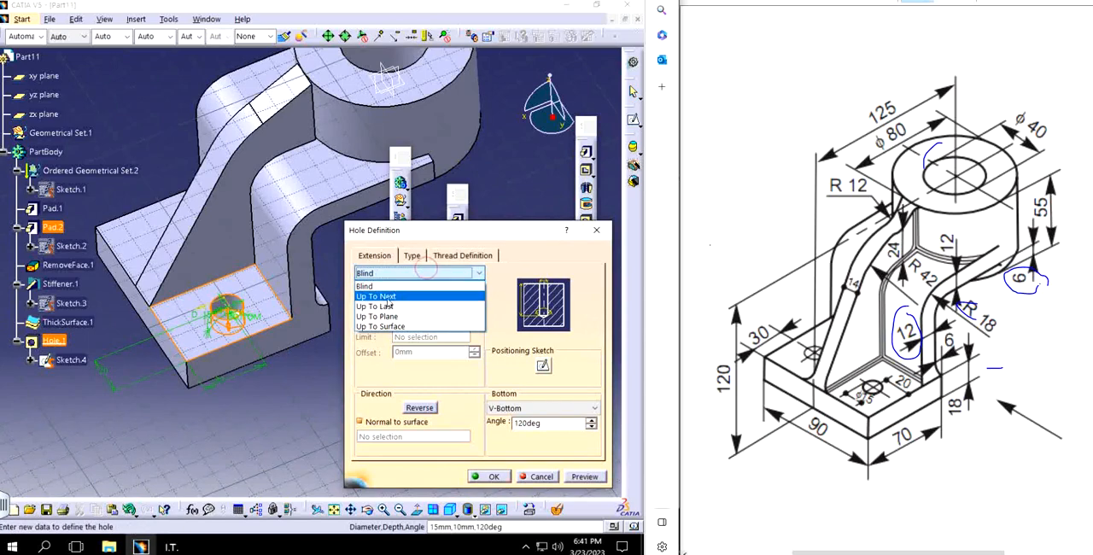
left_click(386, 308)
left_click(489, 476)
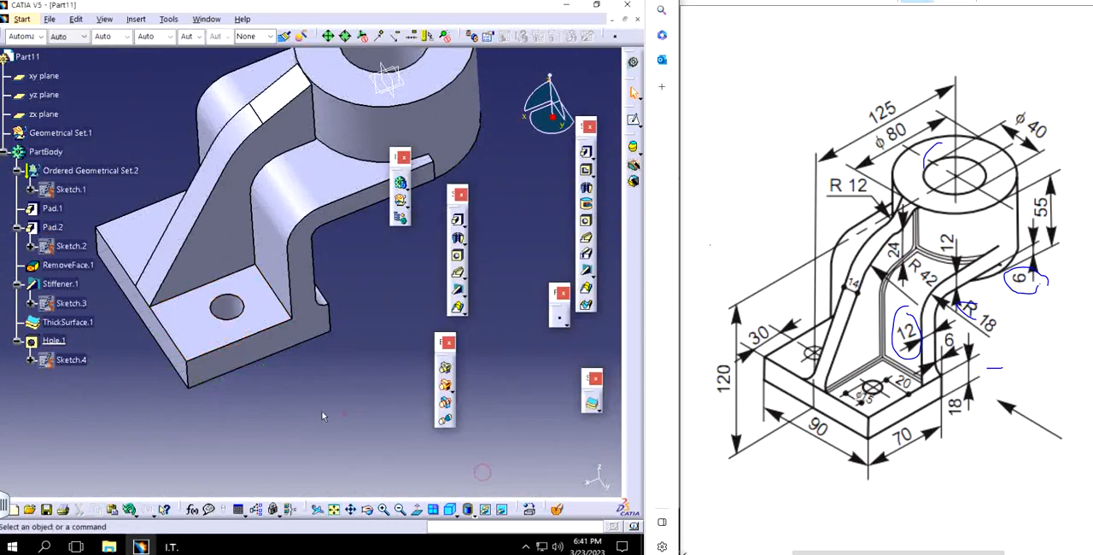
Step: Hide the User Selection Filter toolbar and display the Transformation Features toolbar
middle_click_drag(254, 378, 362, 377)
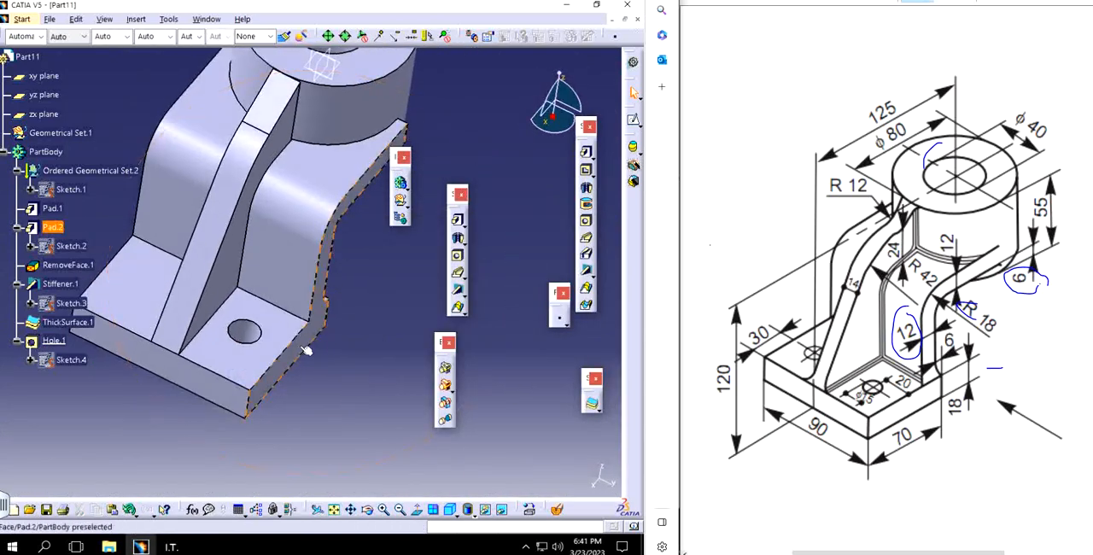
middle_click_drag(390, 315, 472, 286)
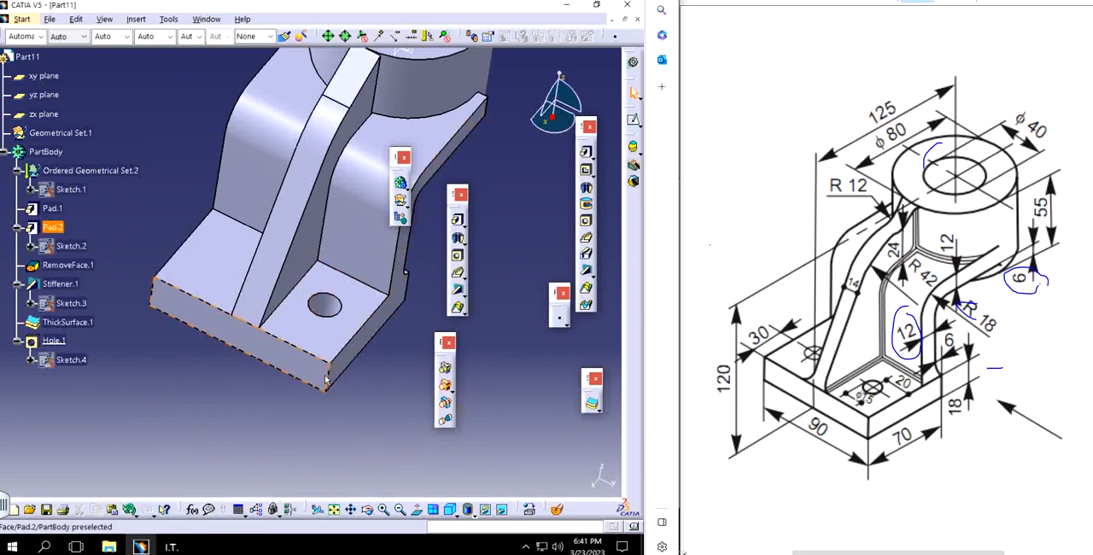
right_click(584, 509)
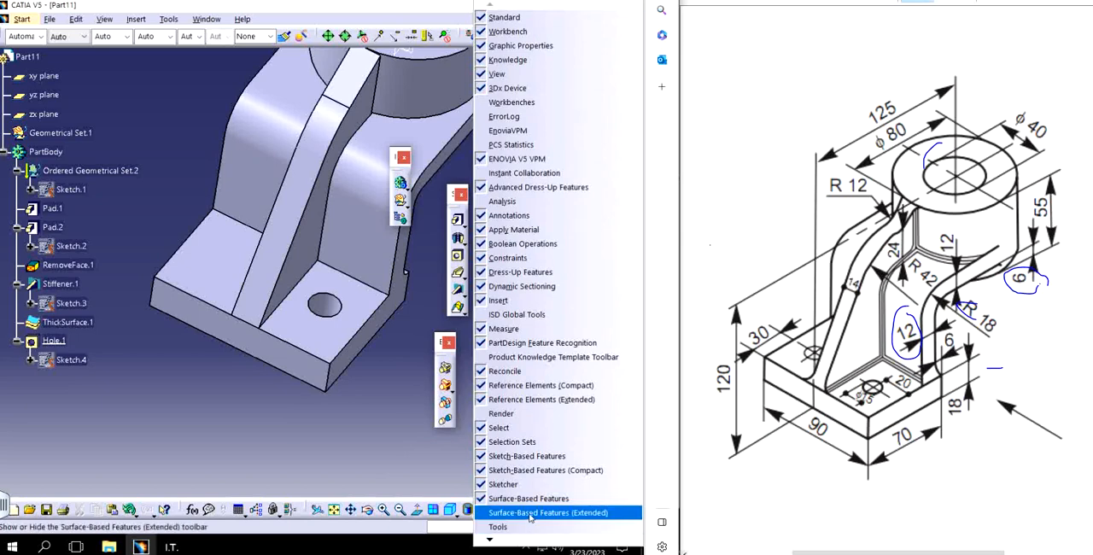
left_click(491, 540)
left_click(490, 538)
left_click(491, 539)
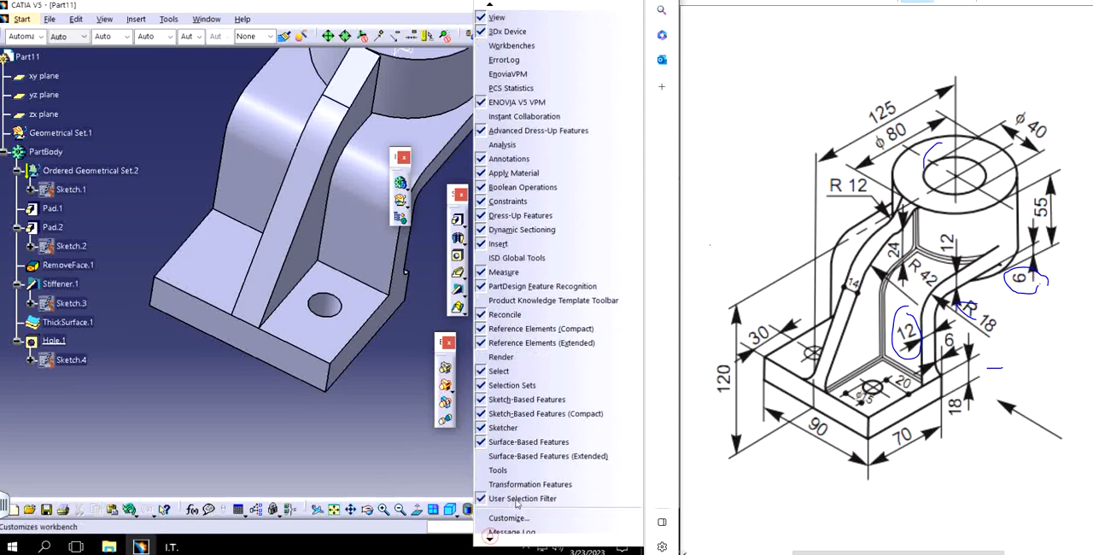
left_click(515, 499)
right_click(632, 459)
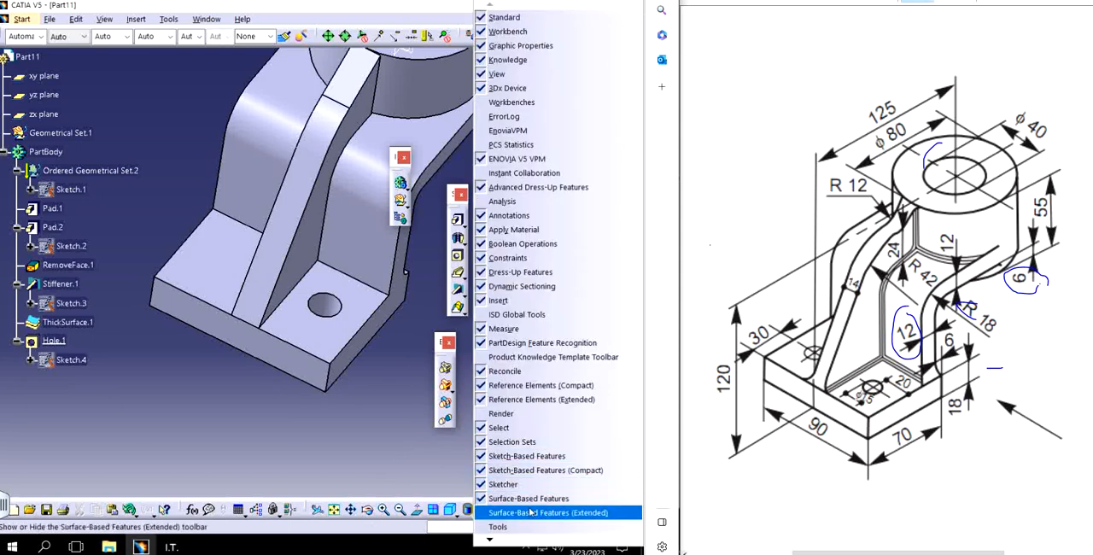
left_click(511, 538)
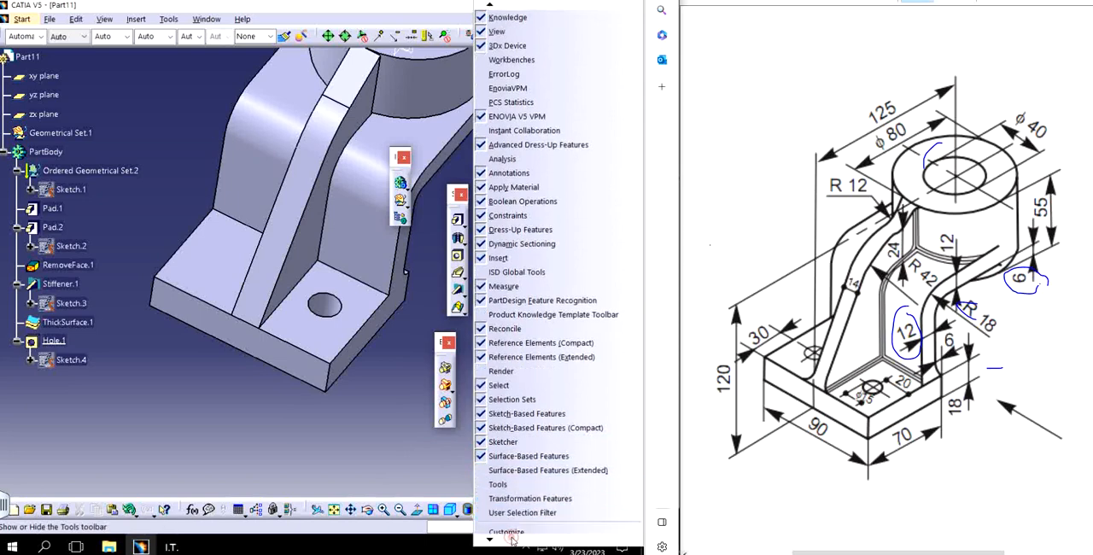
left_click(529, 484)
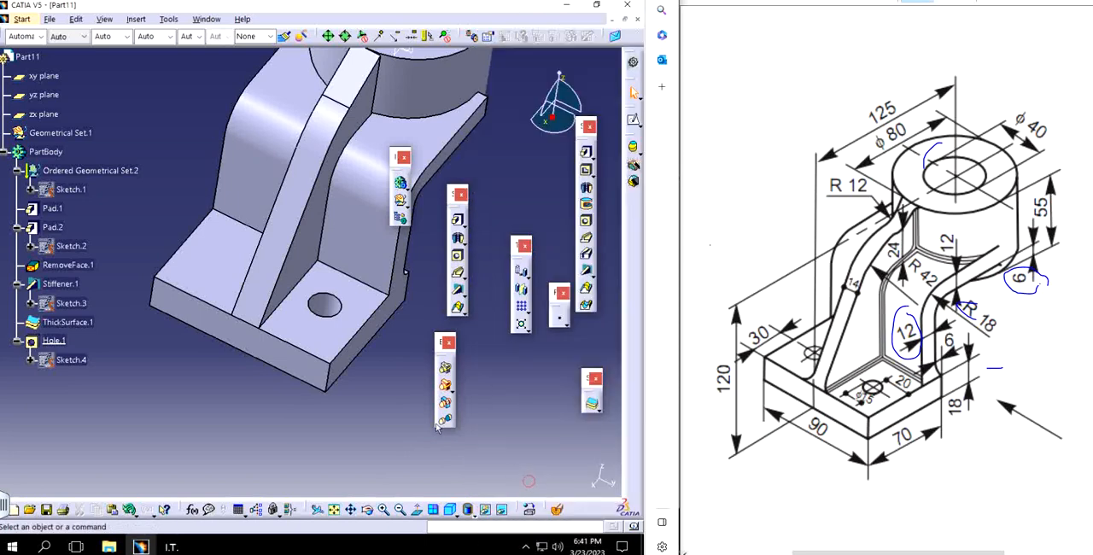
Step: Mirror the base plate's hole about the zx plane to the other side of the rib
left_click(521, 290)
left_click(326, 309)
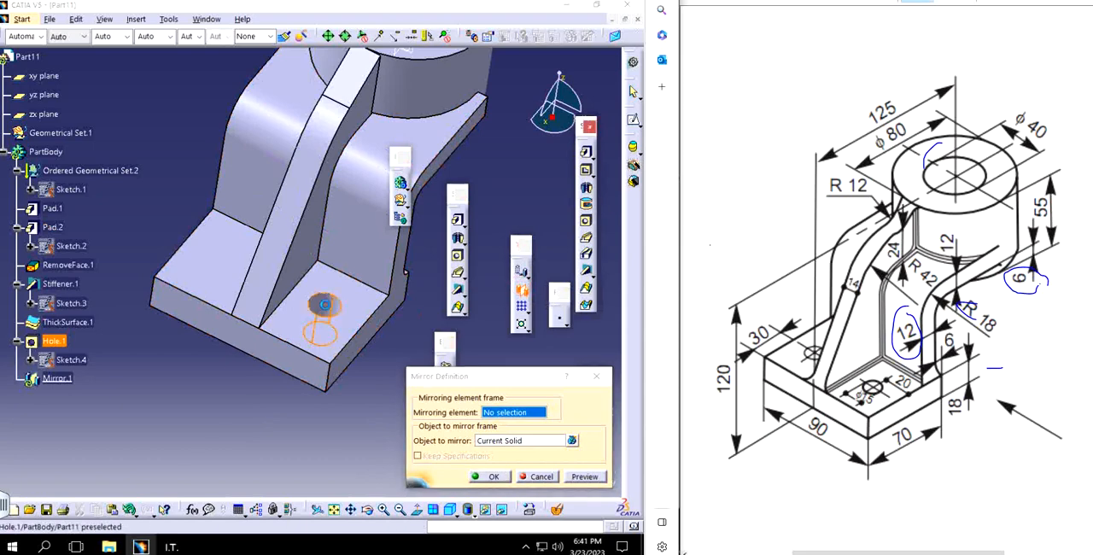
middle_click_drag(334, 324, 253, 391)
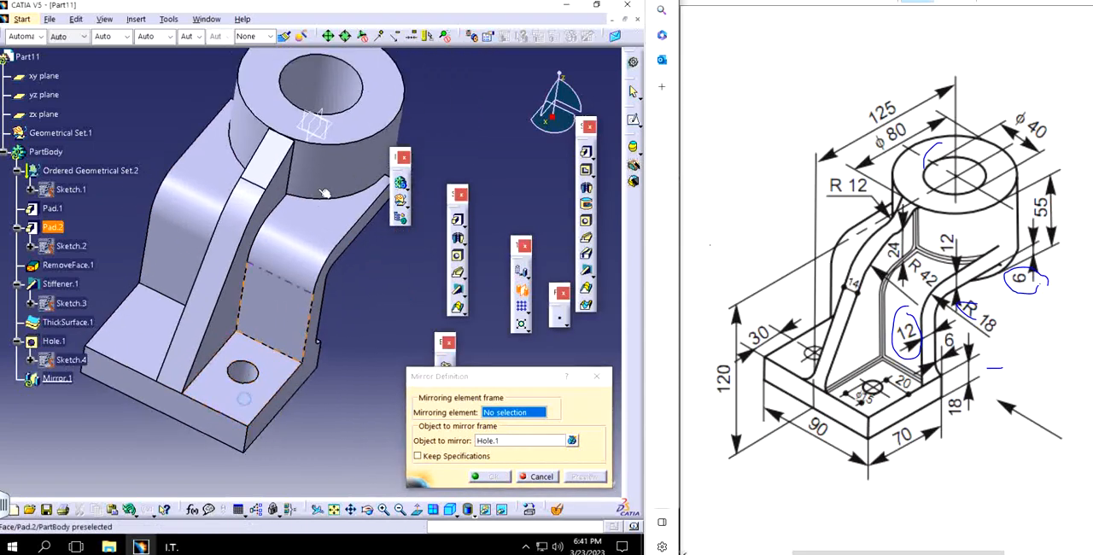
left_click(322, 119)
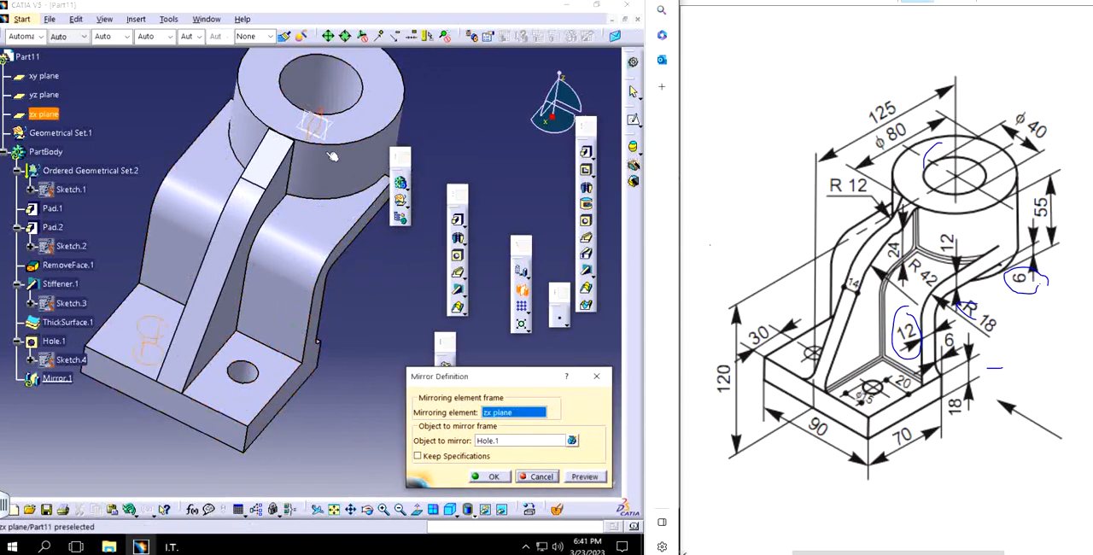
left_click(497, 477)
Step: Show the bracket in isometric view and examine the rib's edge where it meets the cylinder
middle_click_drag(320, 334, 408, 345)
left_click(336, 284)
middle_click_drag(329, 289, 343, 316)
left_click(449, 510)
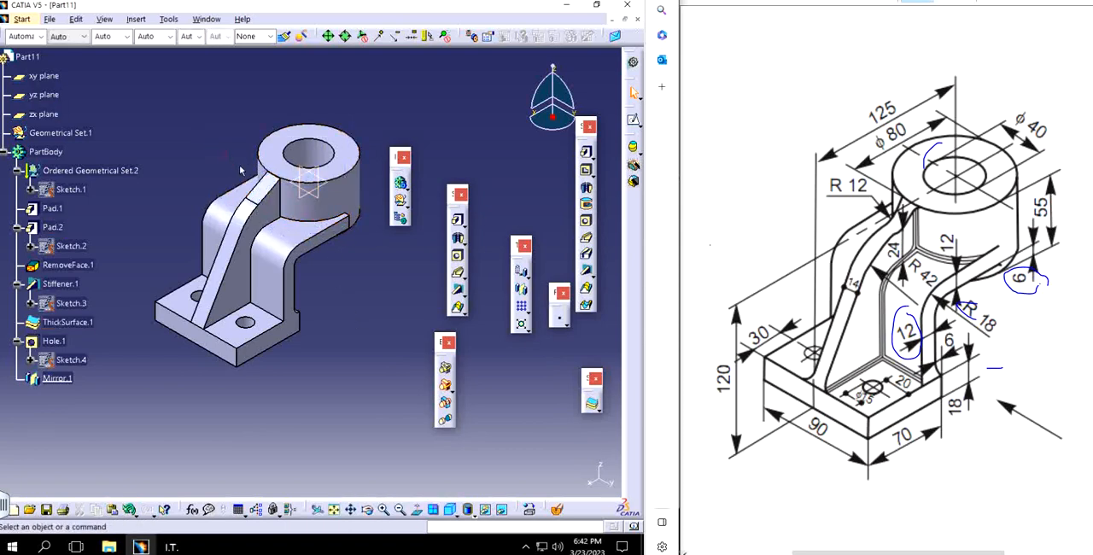
left_click(270, 199)
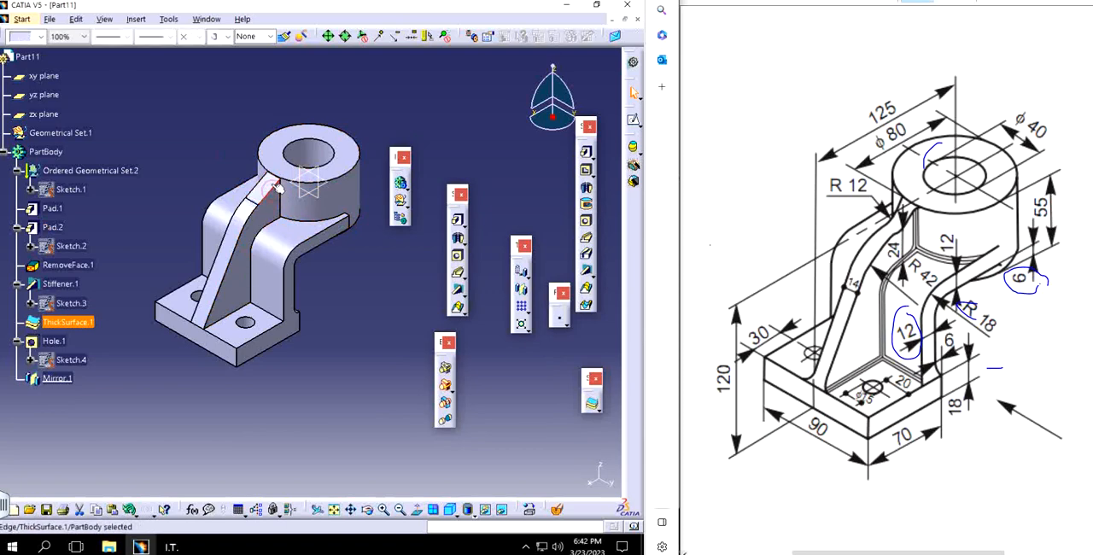
left_click(350, 327)
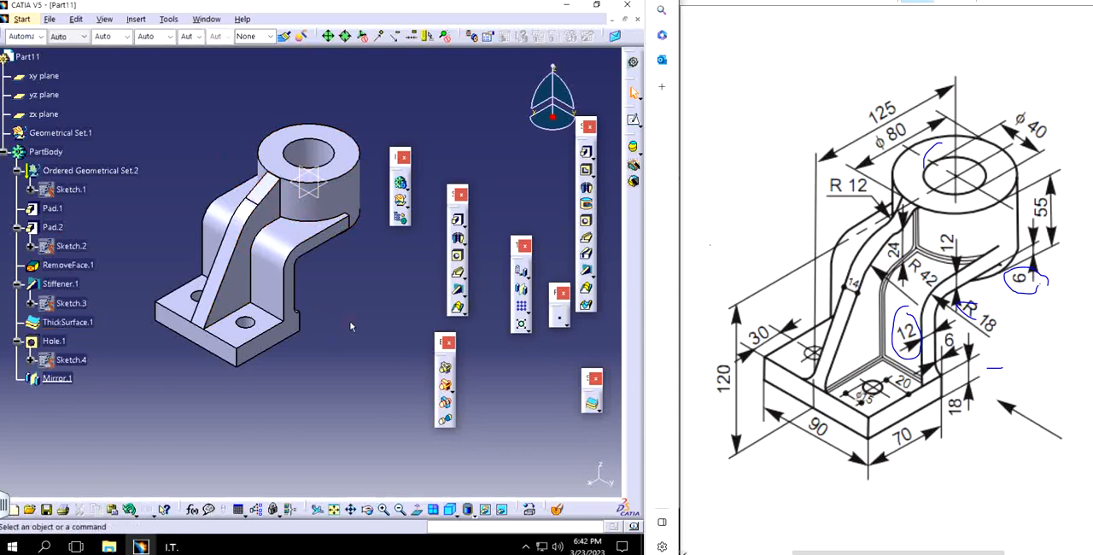